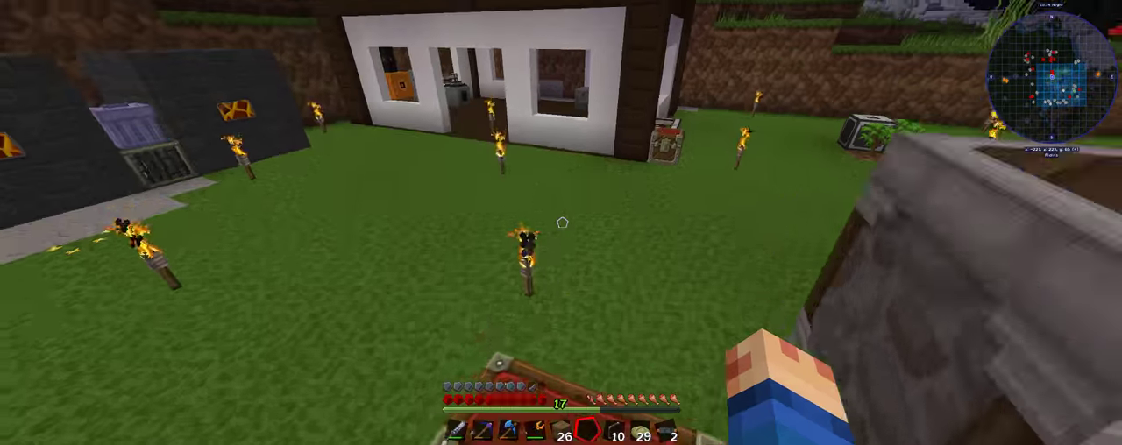
# Walk into the machine house and check the Generator's remaining coal.
pyautogui.press('w')
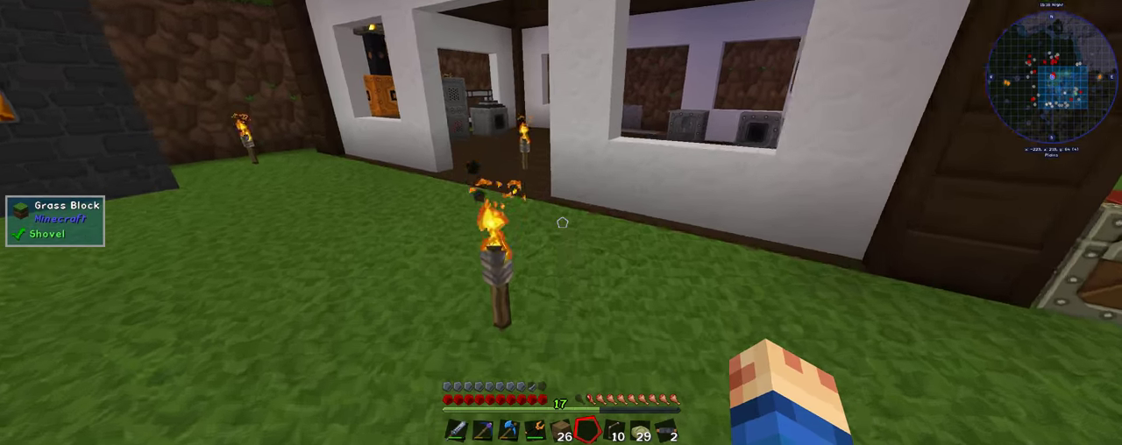
pyautogui.press('w')
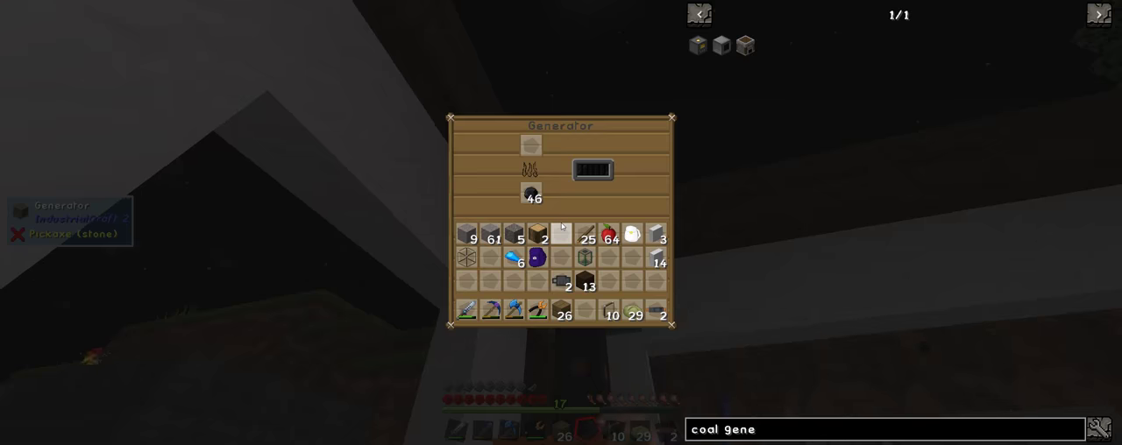
pyautogui.press('Escape')
# Walk out of the building to face the crafting stations in the yard.
pyautogui.press('w')
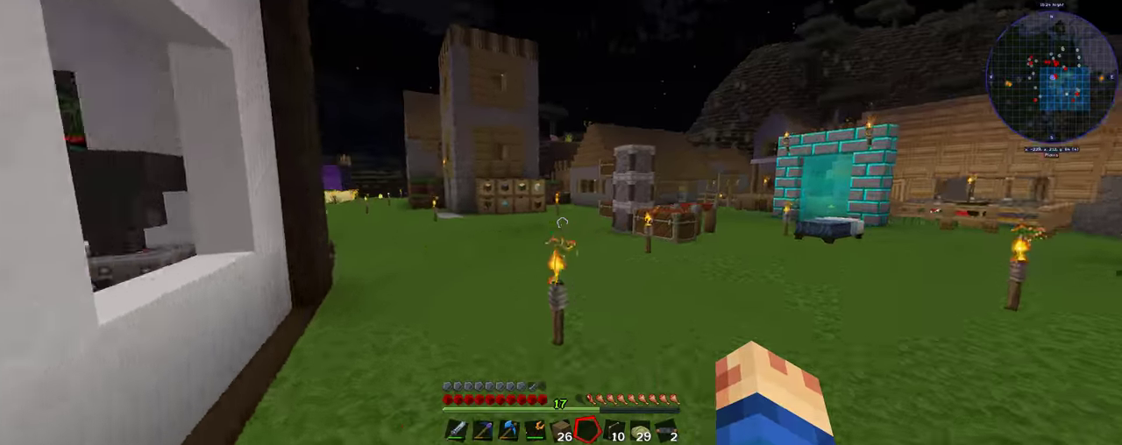
pyautogui.press('w')
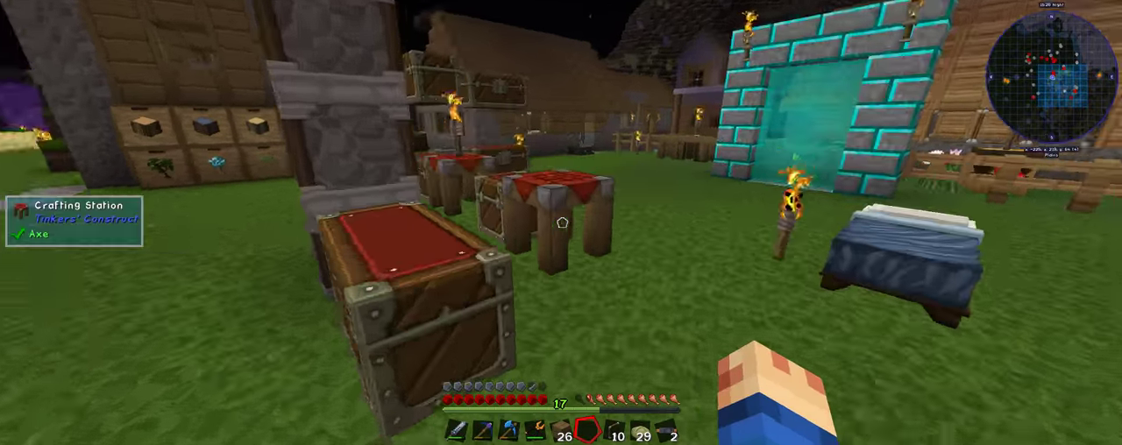
pyautogui.press('w')
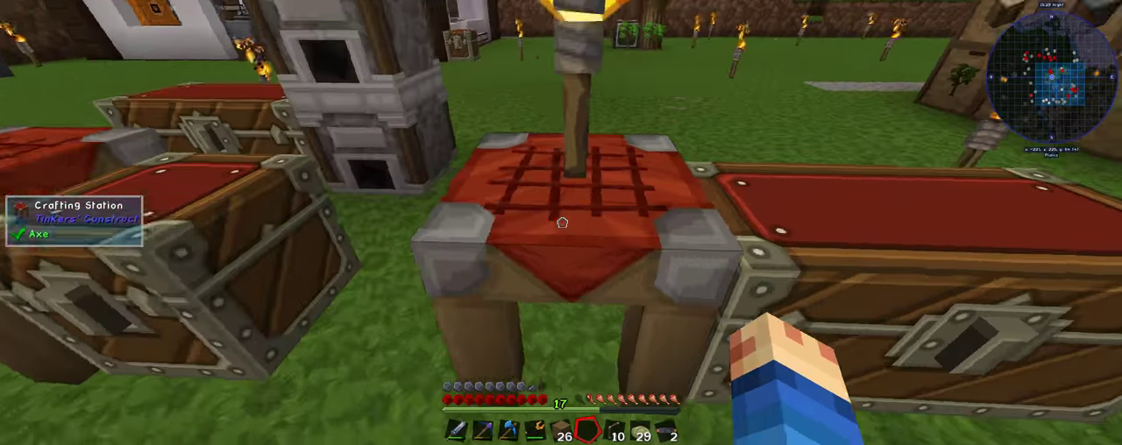
# At the Crafting Station, view the Generator recipe and its RE-Battery ingredient recipe in JEI.
pyautogui.rightClick(562, 223)
pyautogui.rightClick(777, 436)
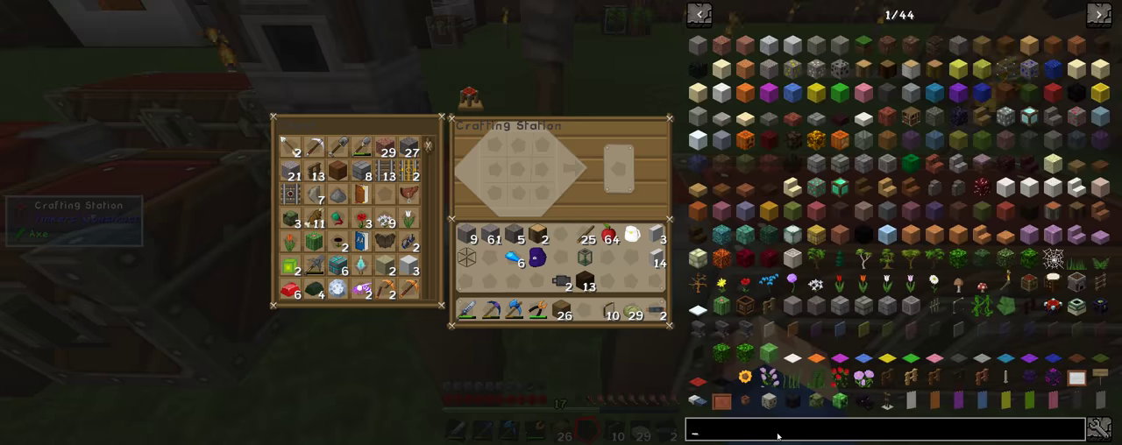
pyautogui.write('gene')
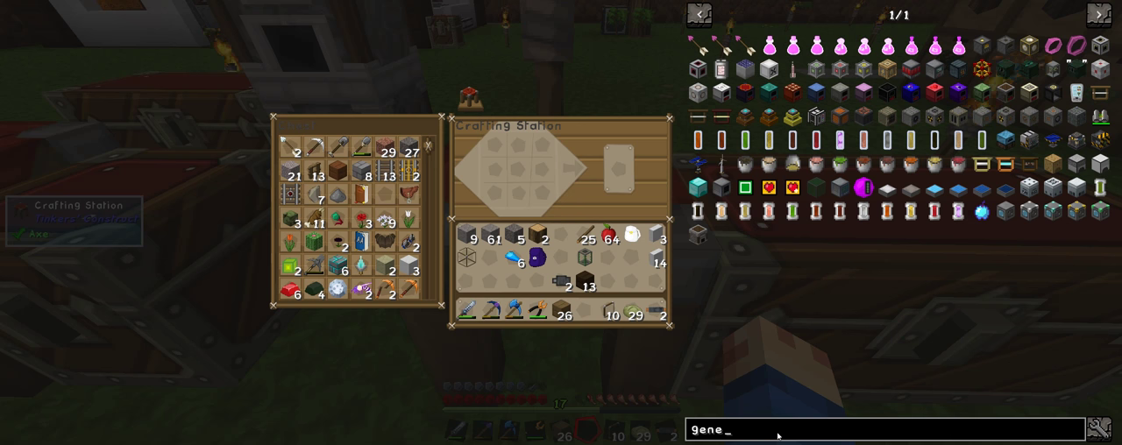
pyautogui.write('at')
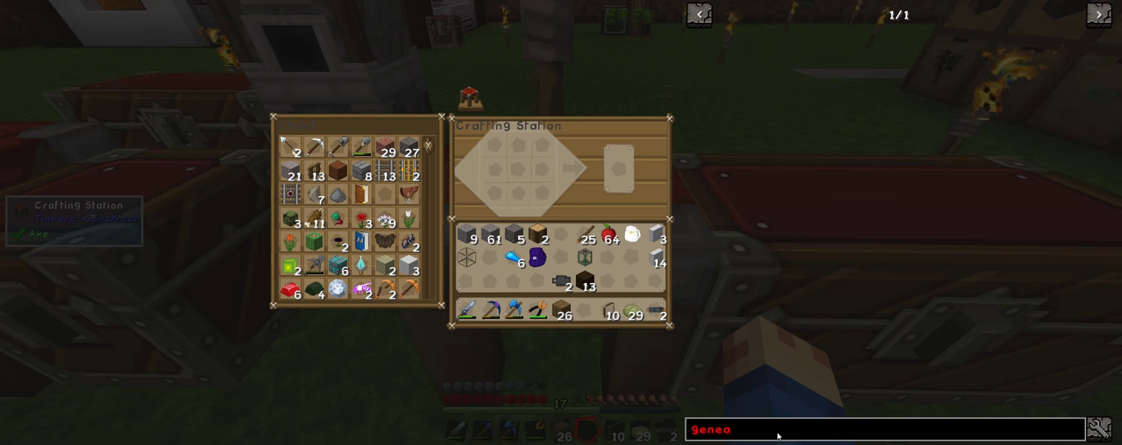
pyautogui.press('BackSpace')
pyautogui.write('rator')
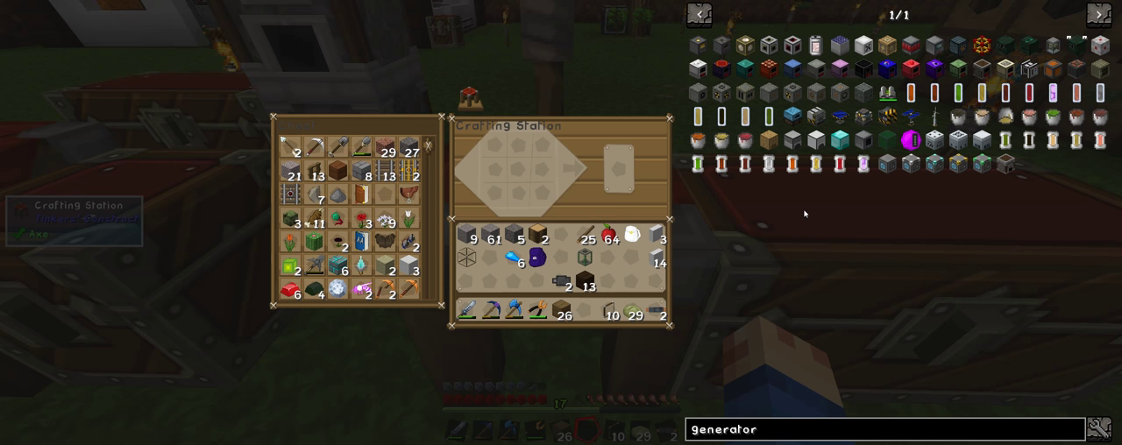
pyautogui.click(1097, 77)
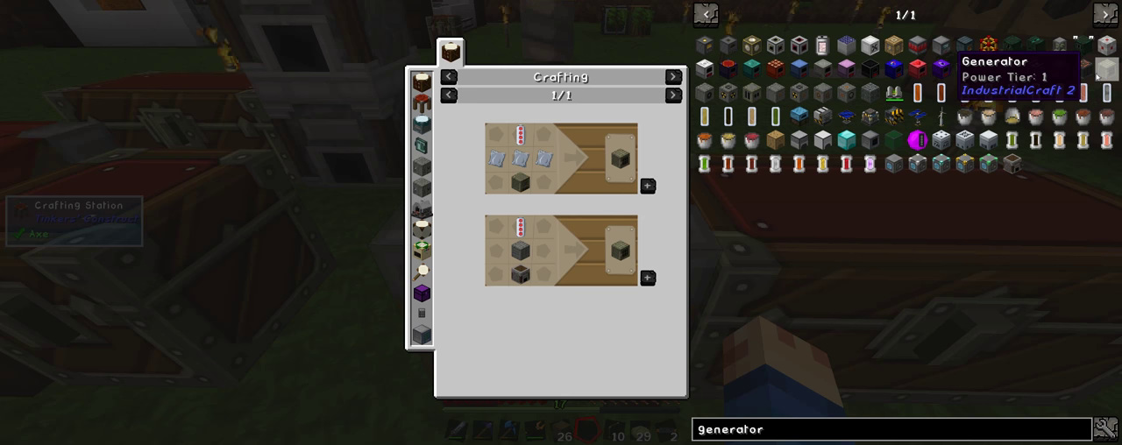
pyautogui.click(521, 133)
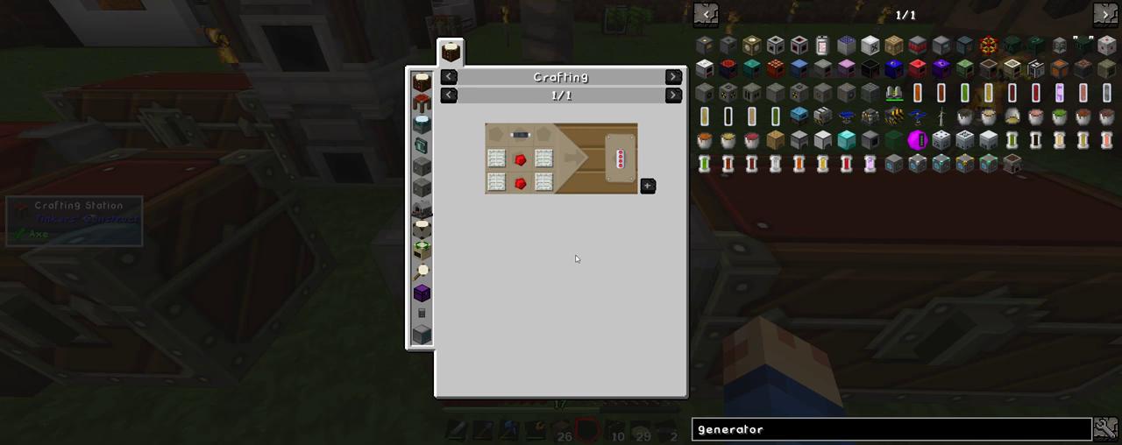
pyautogui.press('Escape')
# Take the 60 Iron Ore and 3 Osmium Ingots from the large storage chest.
pyautogui.rightClick(561, 222)
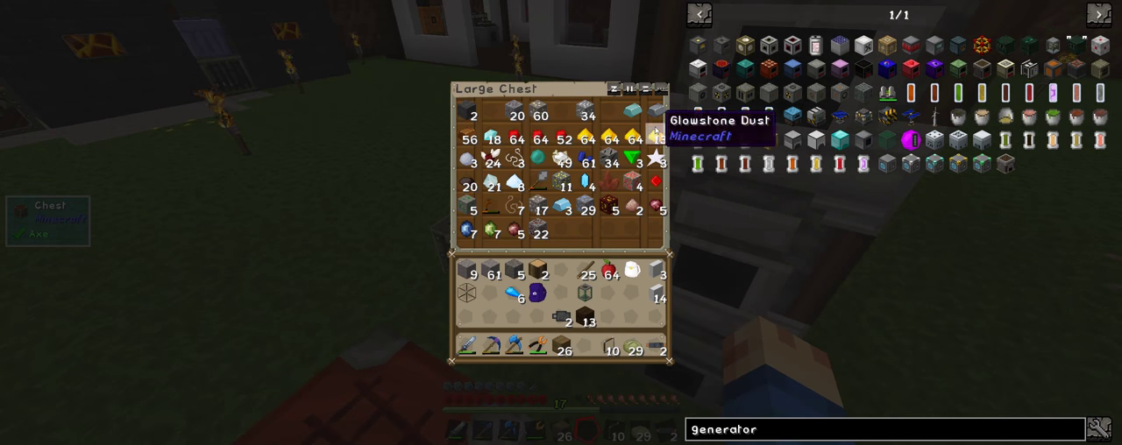
pyautogui.click(658, 113)
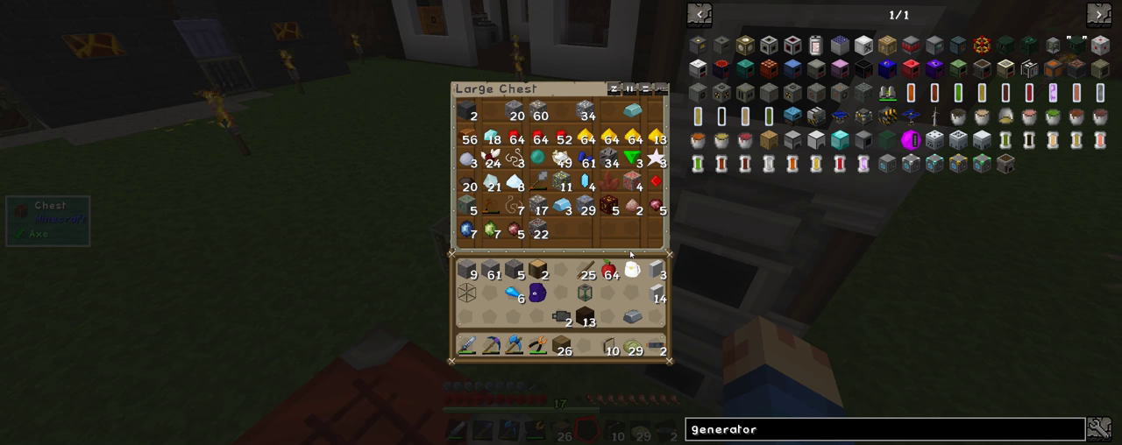
pyautogui.click(537, 112)
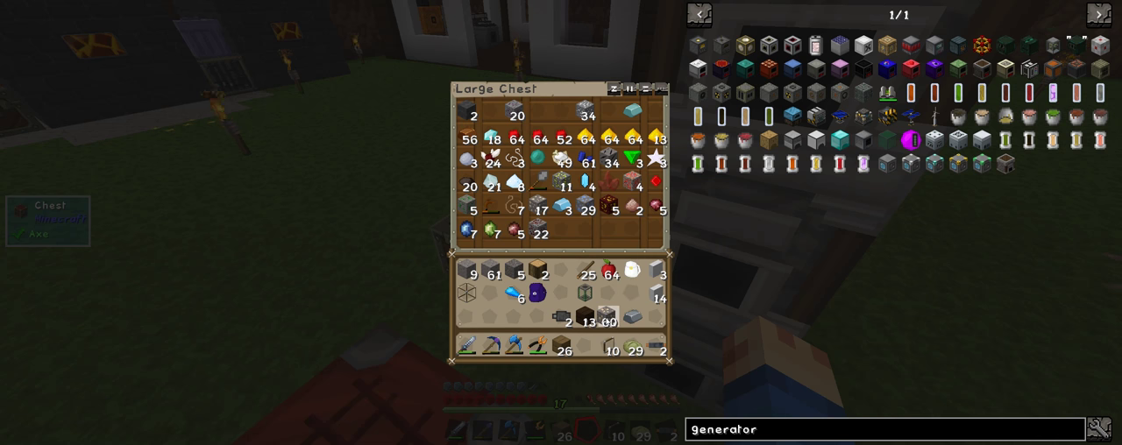
pyautogui.click(610, 317)
pyautogui.keyDown('shift'); pyautogui.click(562, 203); pyautogui.keyUp('shift')
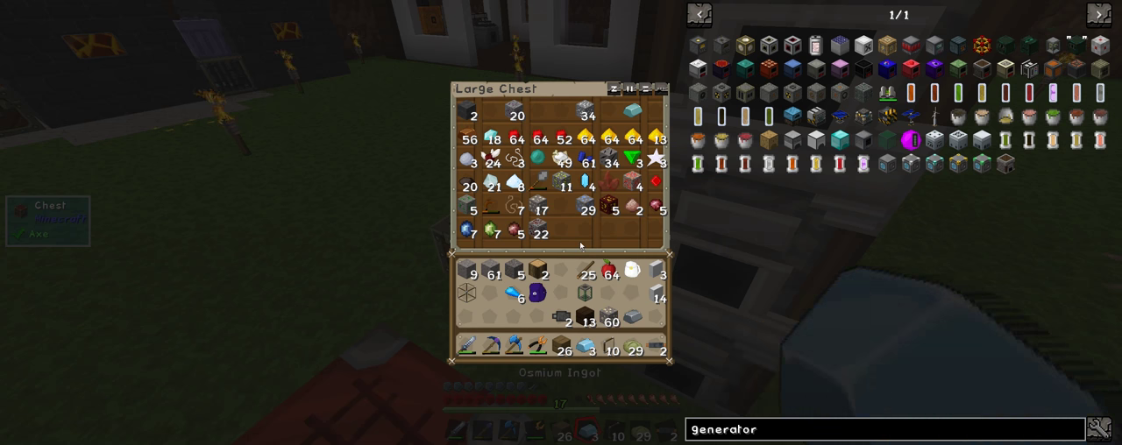
pyautogui.press('Escape')
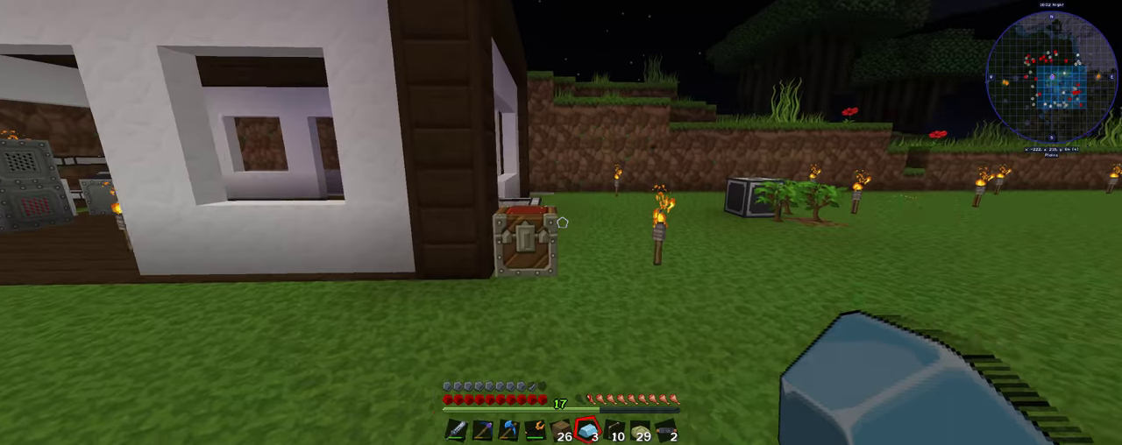
# Check the ore chest, the hopper and the inventory, then revisit the ore chest.
pyautogui.rightClick(562, 222)
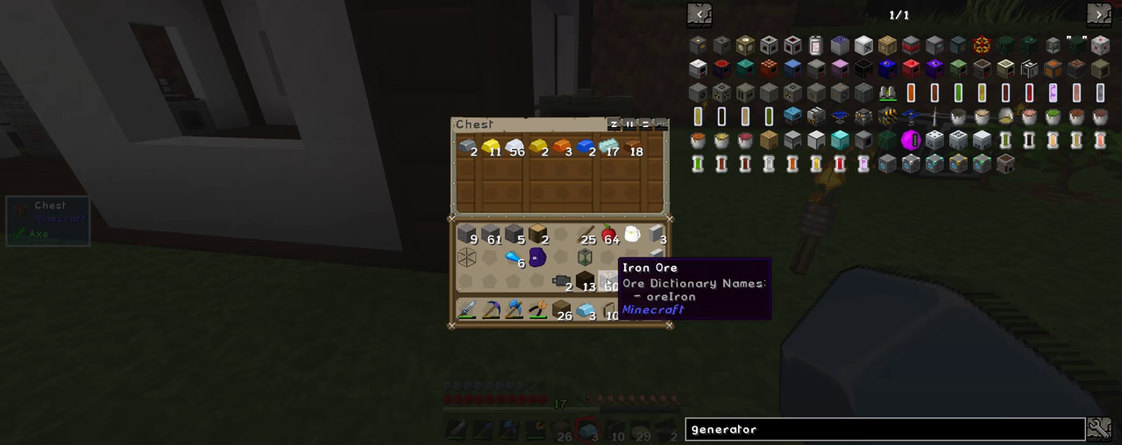
pyautogui.press('Escape')
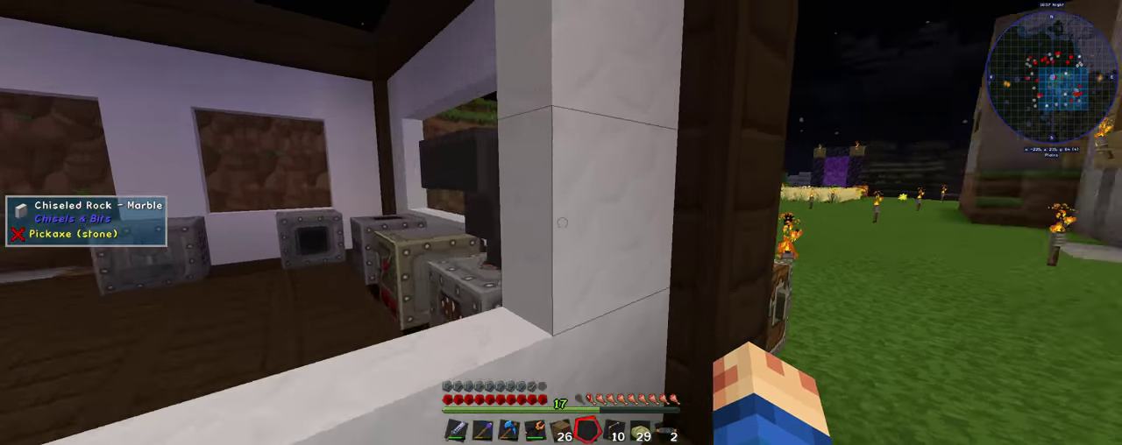
pyautogui.rightClick(562, 222)
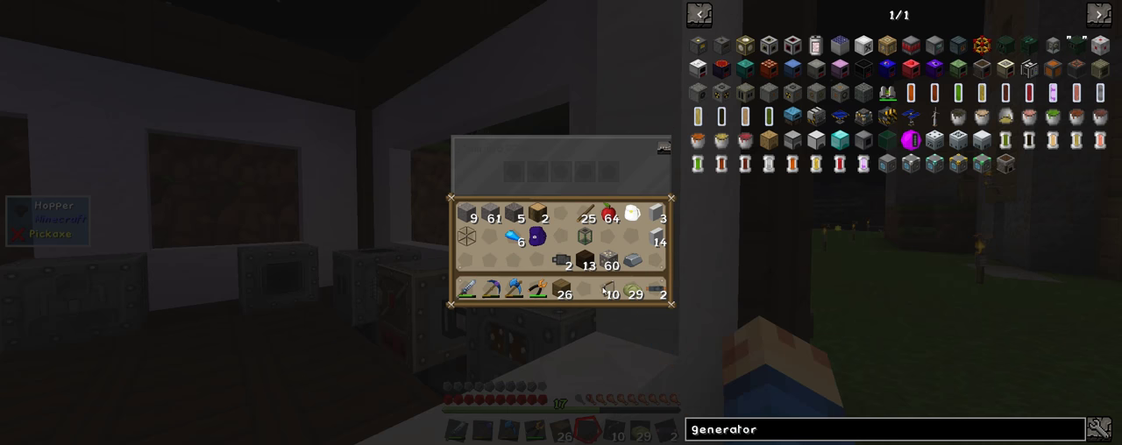
pyautogui.press('Escape')
pyautogui.press('e')
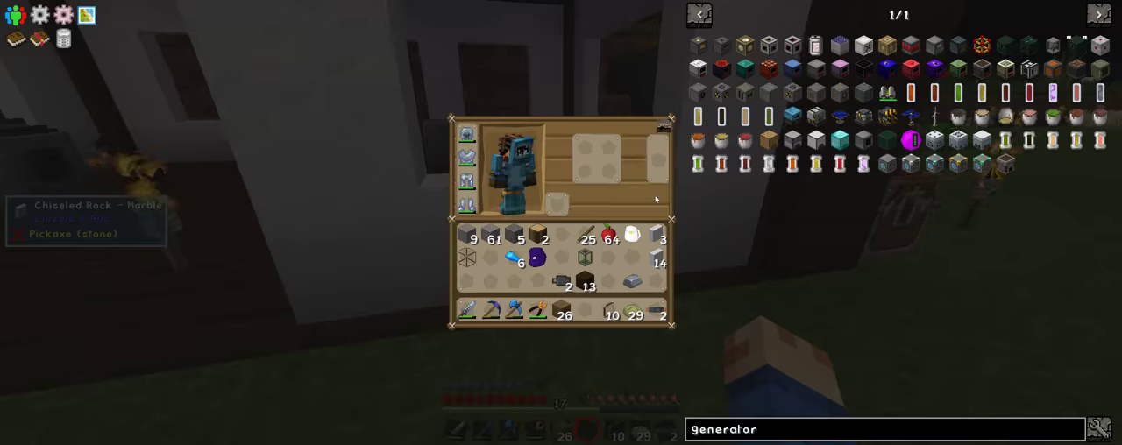
pyautogui.press('e')
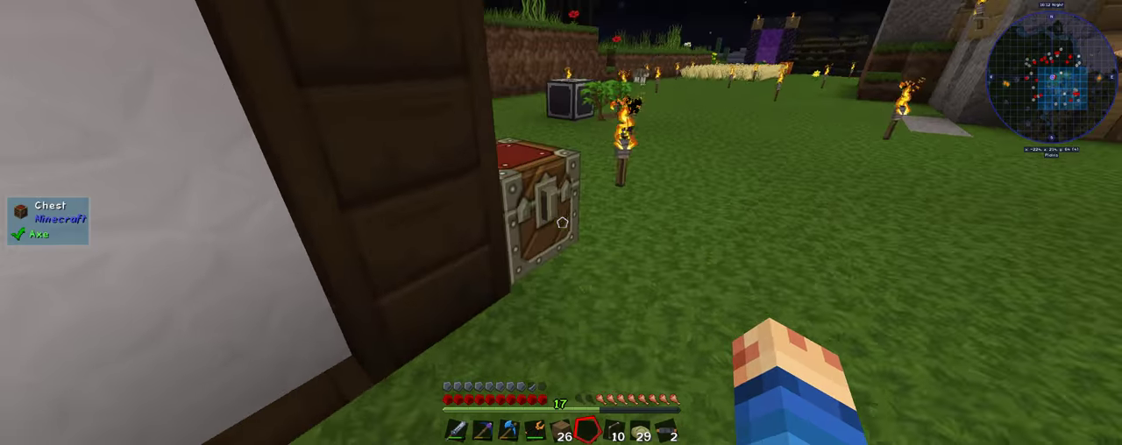
pyautogui.rightClick(562, 223)
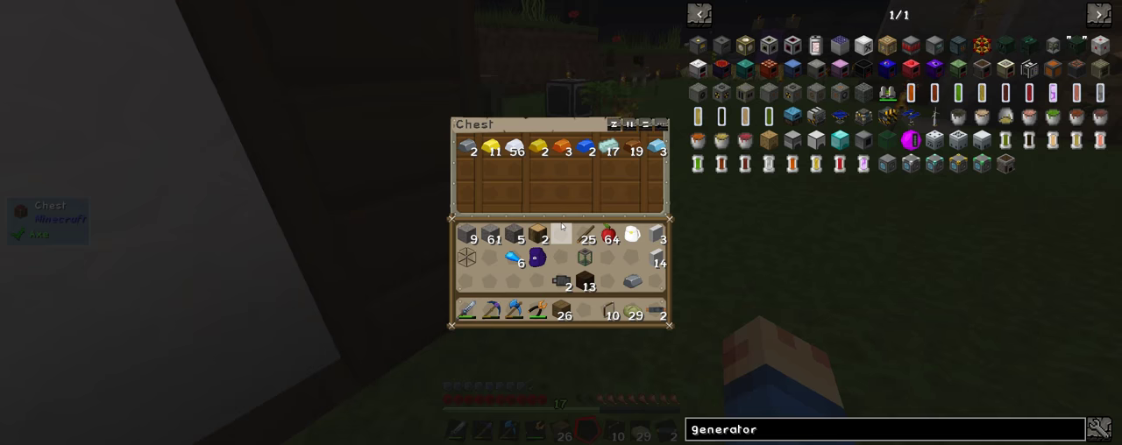
pyautogui.press('Escape')
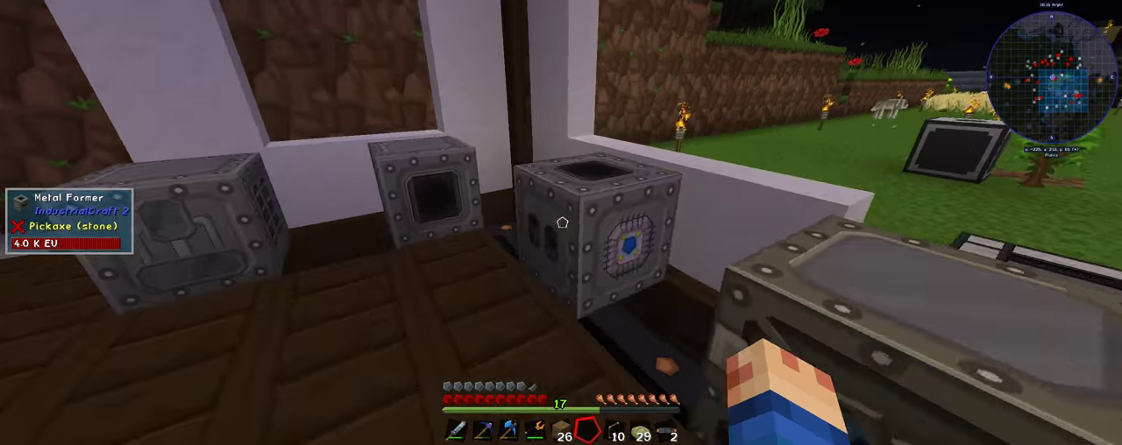
# Inspect the Metal Former, the Generator's fuel and the CESU's stored energy.
pyautogui.rightClick(561, 223)
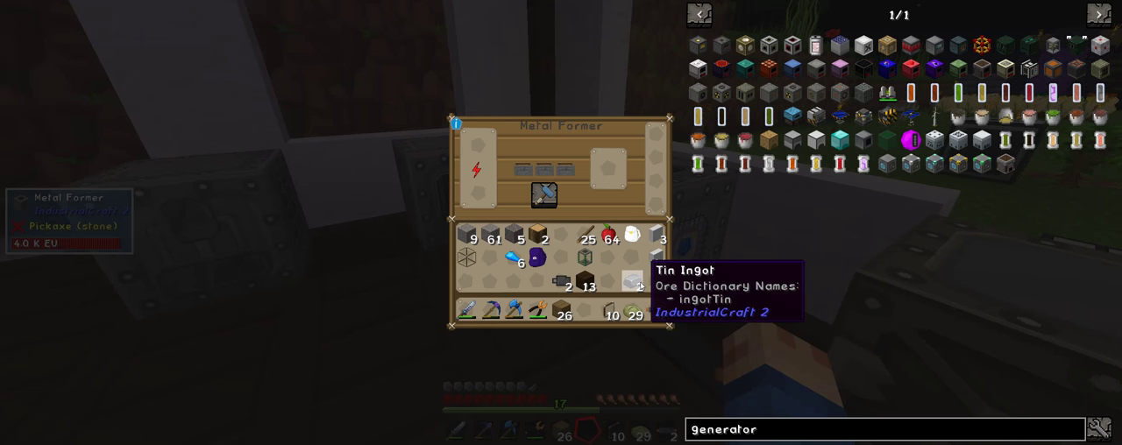
pyautogui.press('Escape')
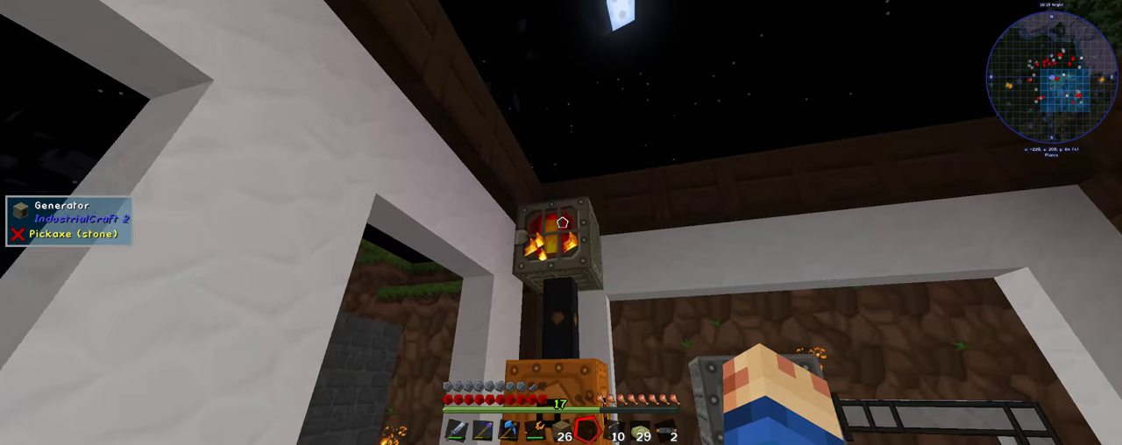
pyautogui.rightClick(561, 223)
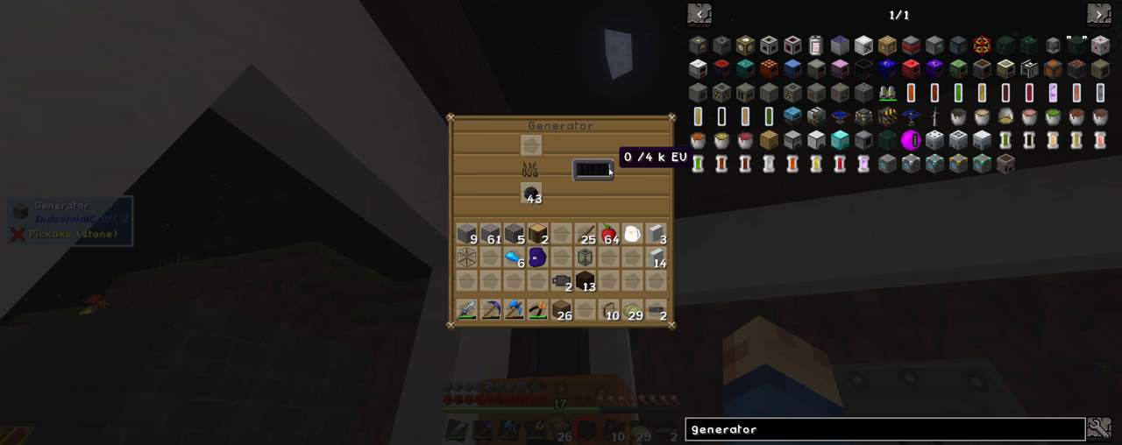
pyautogui.press('Escape')
pyautogui.rightClick(561, 223)
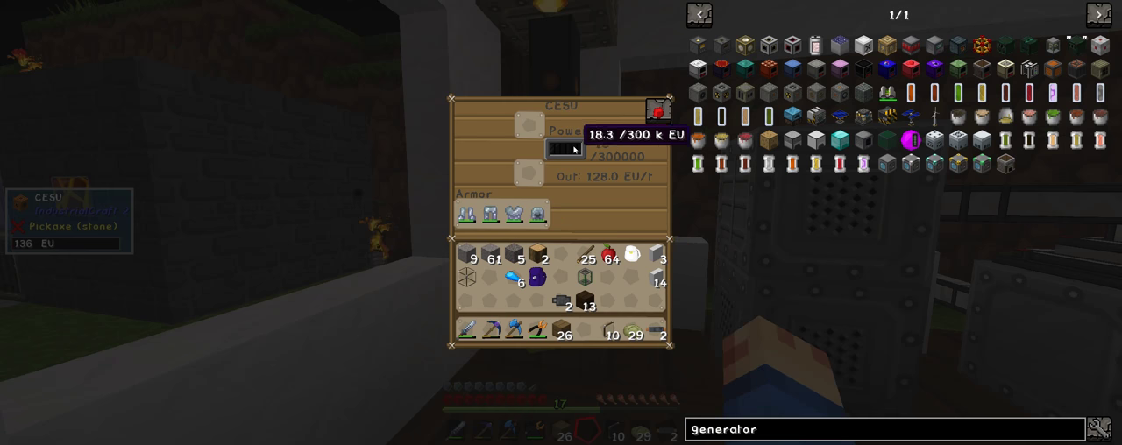
pyautogui.press('Escape')
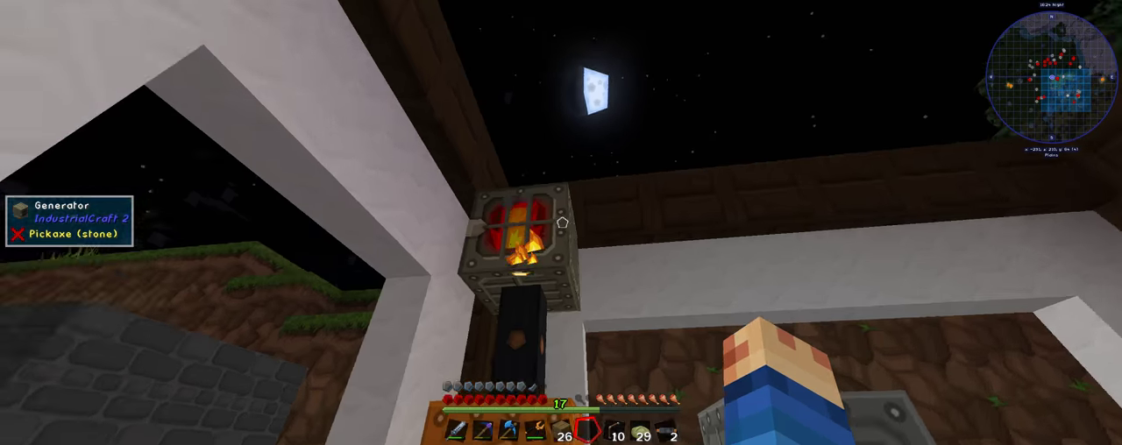
pyautogui.press('e')
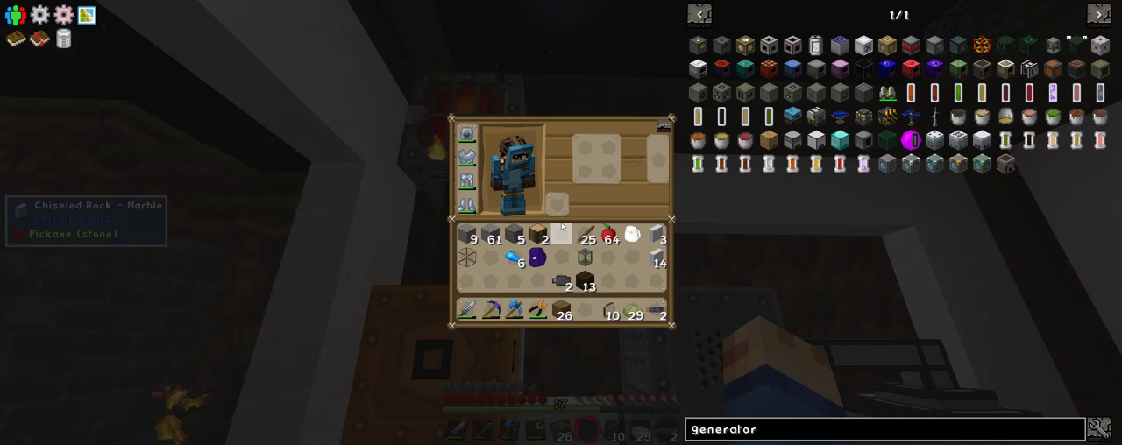
pyautogui.press('e')
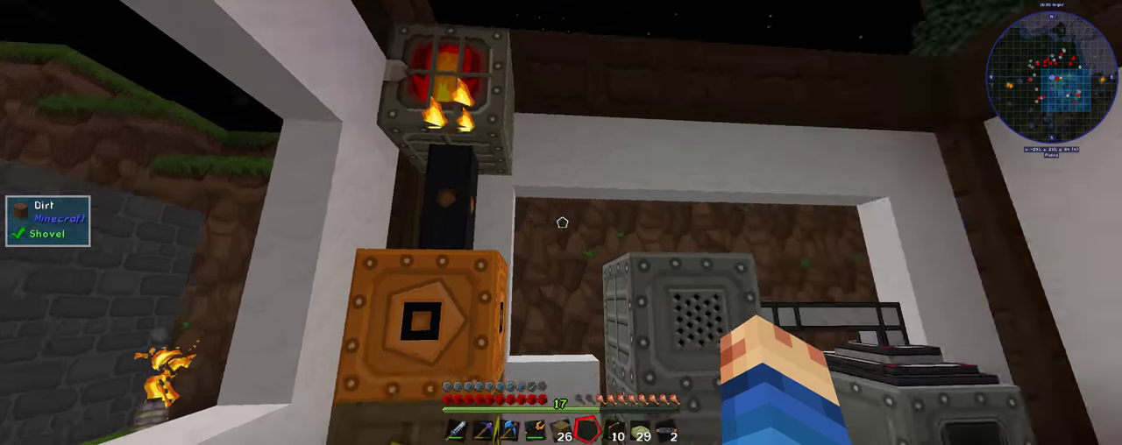
# Step right, check the inventory, then inspect the Metal Former and Macerator.
pyautogui.press('d')
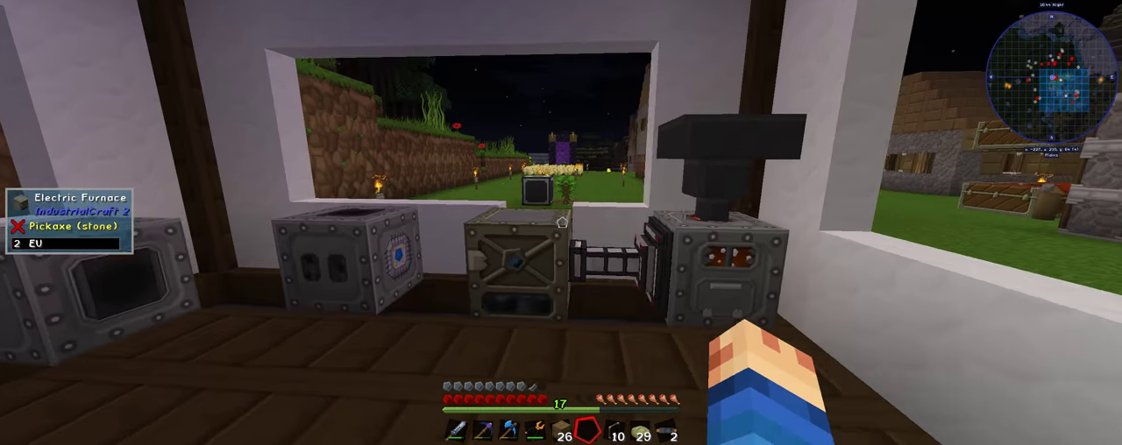
pyautogui.press('e')
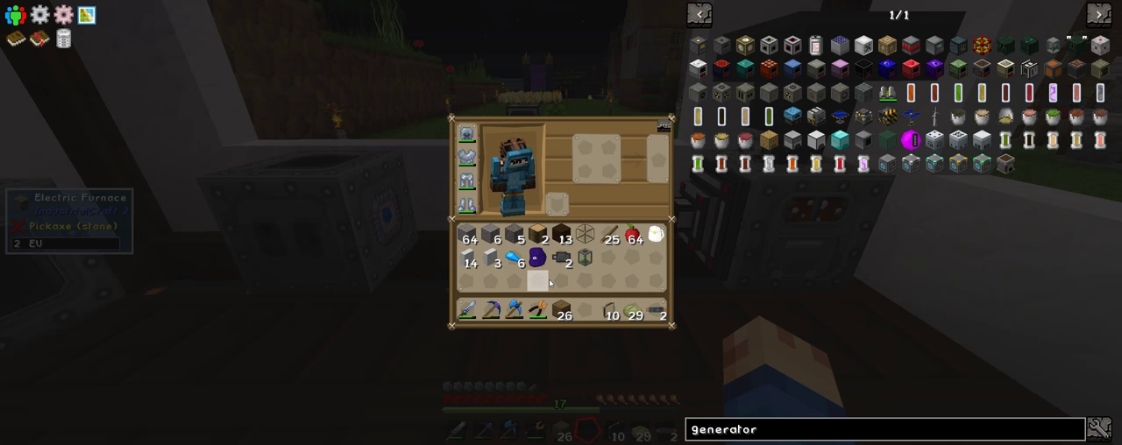
pyautogui.press('e')
pyautogui.rightClick(561, 223)
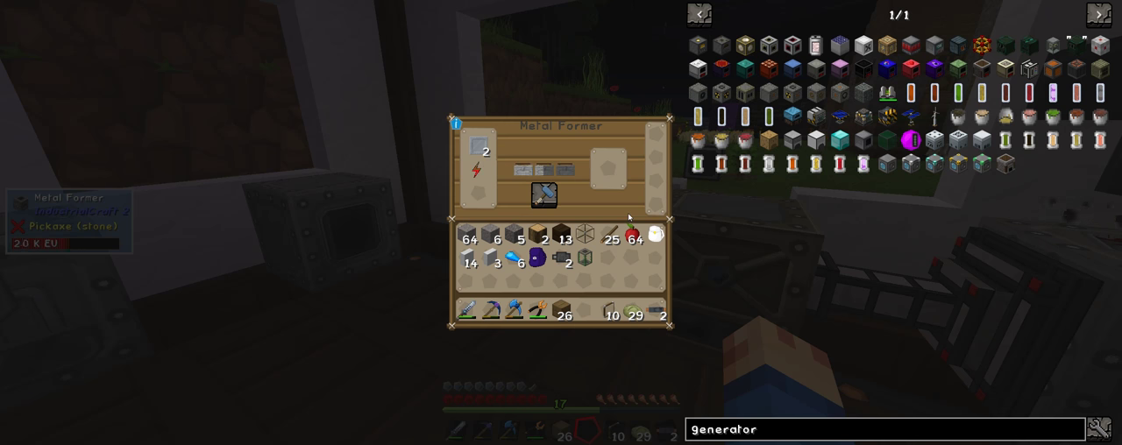
pyautogui.press('e')
pyautogui.rightClick(562, 223)
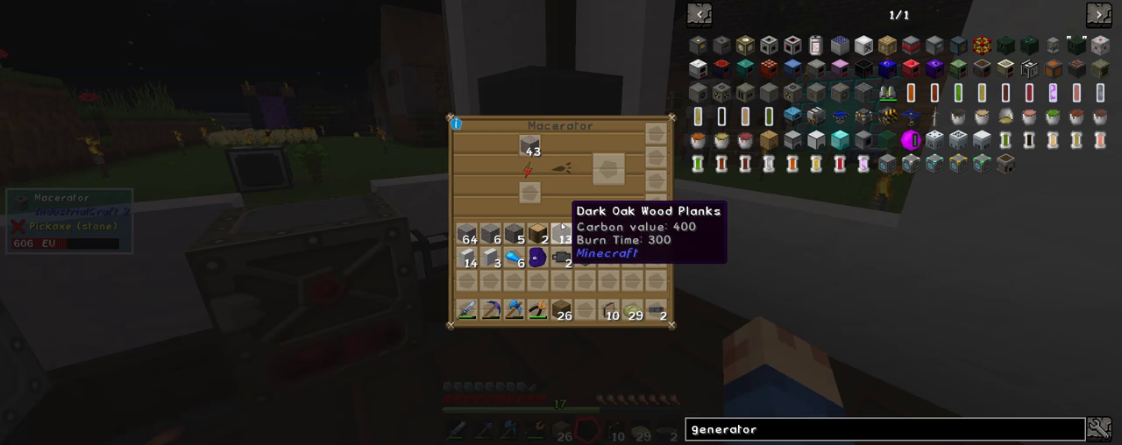
pyautogui.press('e')
# Inspect the remaining machines along the row, including the Blast Furnace.
pyautogui.rightClick(561, 223)
pyautogui.press('e')
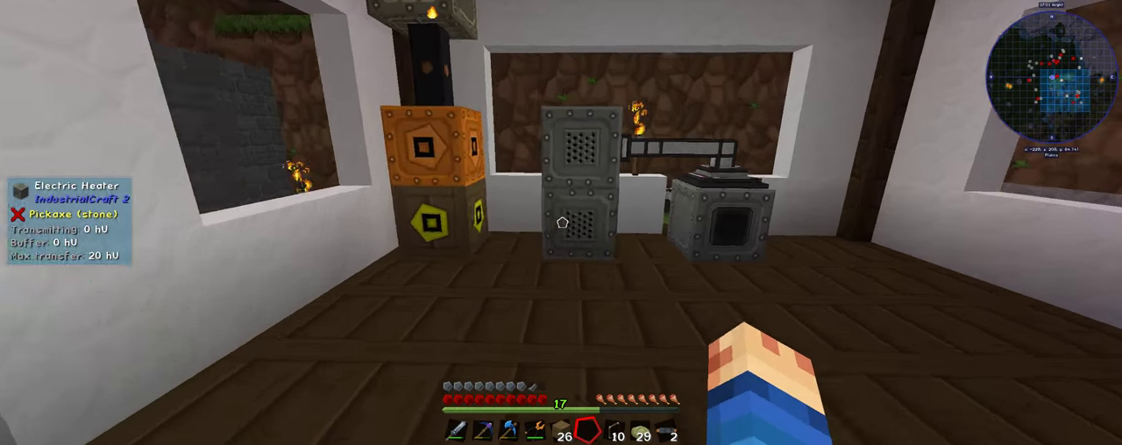
pyautogui.rightClick(561, 222)
pyautogui.press('e')
pyautogui.rightClick(561, 223)
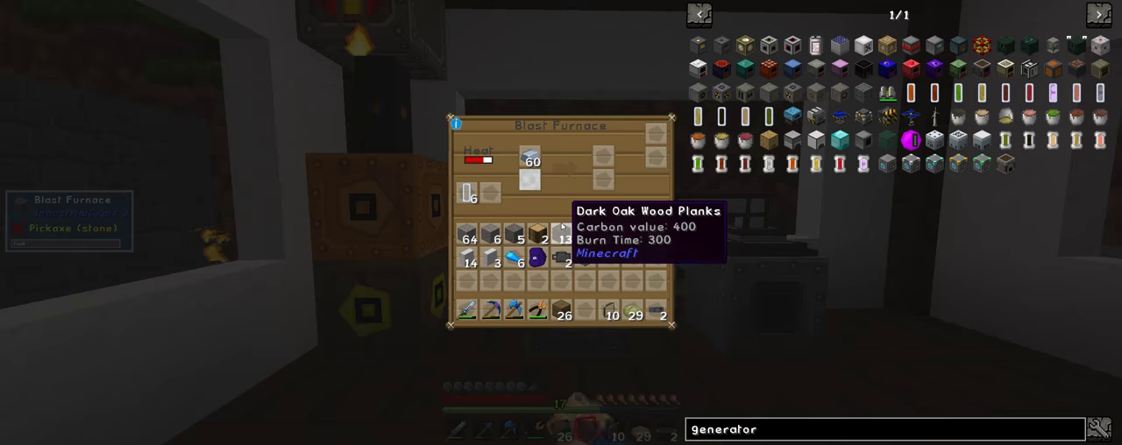
pyautogui.moveTo(528, 180)
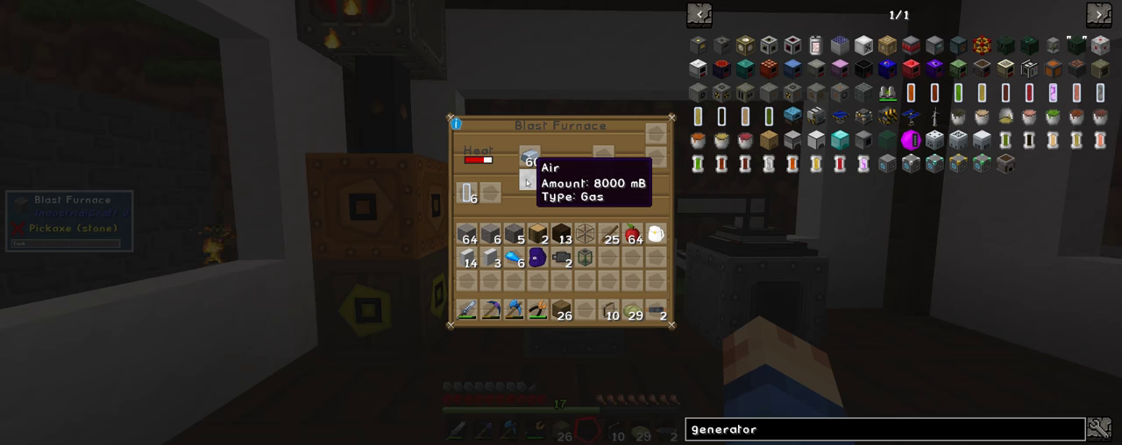
pyautogui.press('e')
pyautogui.rightClick(561, 223)
pyautogui.press('e')
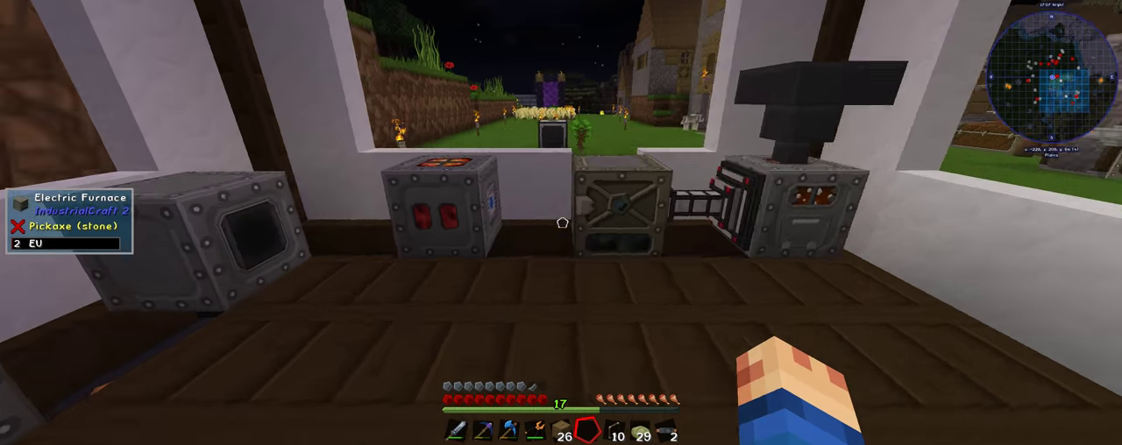
# Collect the finished Tin Item Casings from the Metal Former output.
pyautogui.rightClick(561, 223)
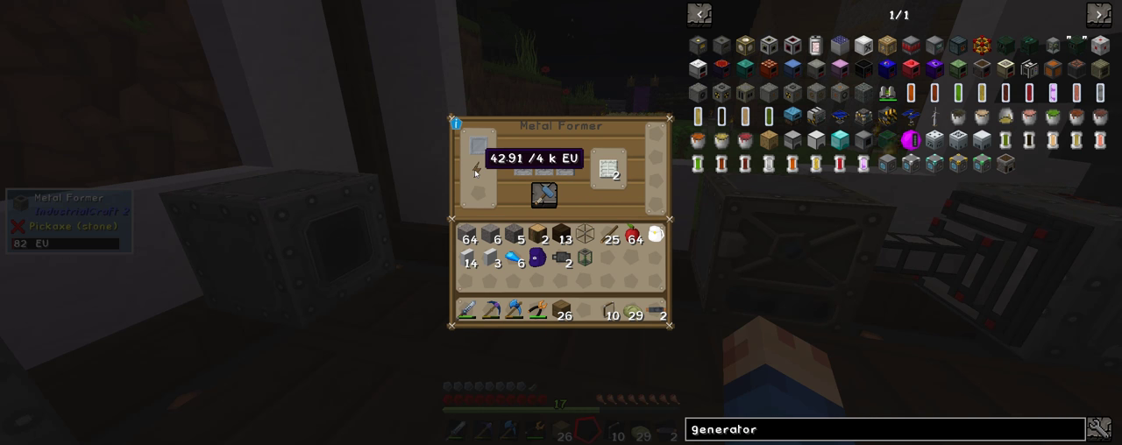
pyautogui.keyDown('shift'); pyautogui.click(609, 171); pyautogui.keyUp('shift')
pyautogui.press('e')
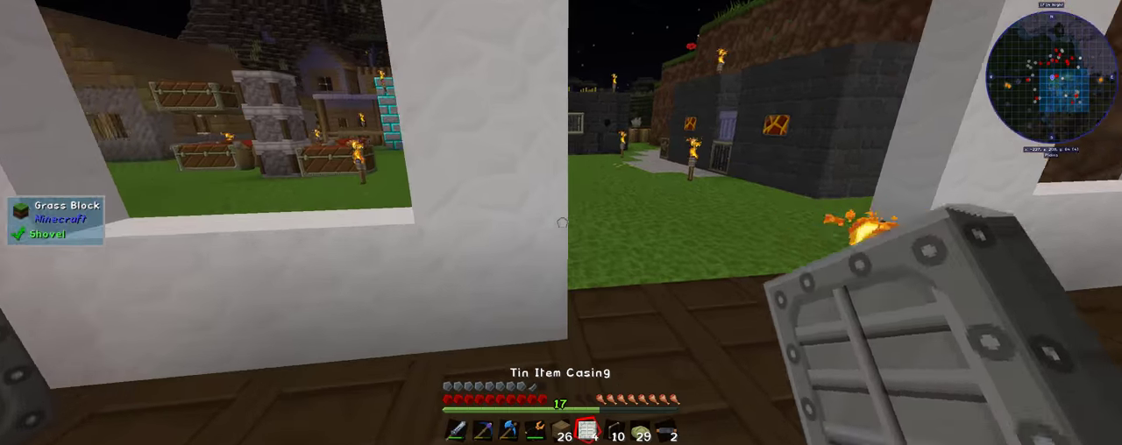
# Walk to the chests, take a grey item from the Crafting Station and check the large chest.
pyautogui.press('w')
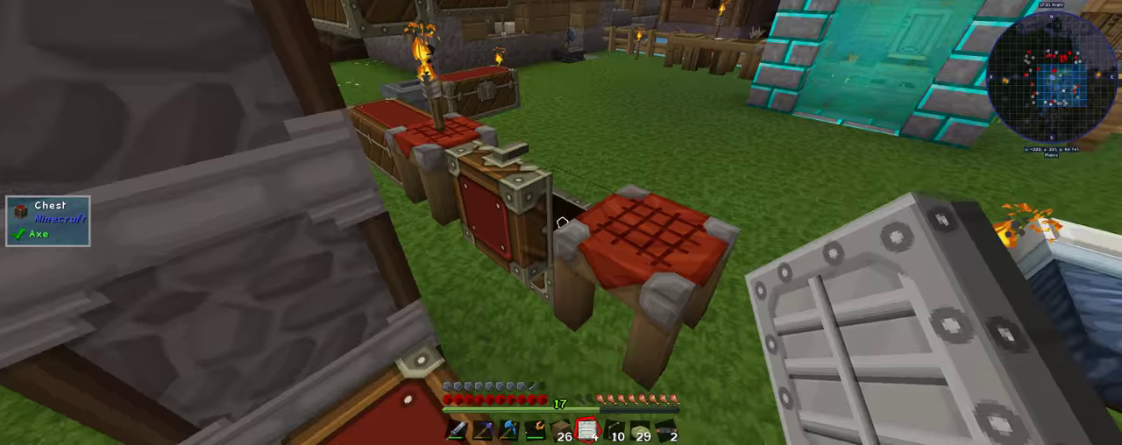
pyautogui.rightClick(561, 223)
pyautogui.click(656, 281)
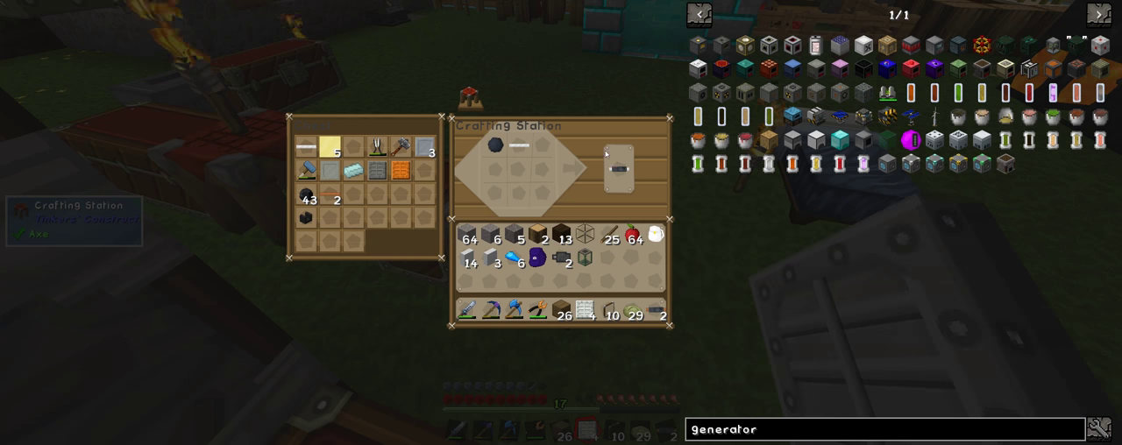
pyautogui.press('e')
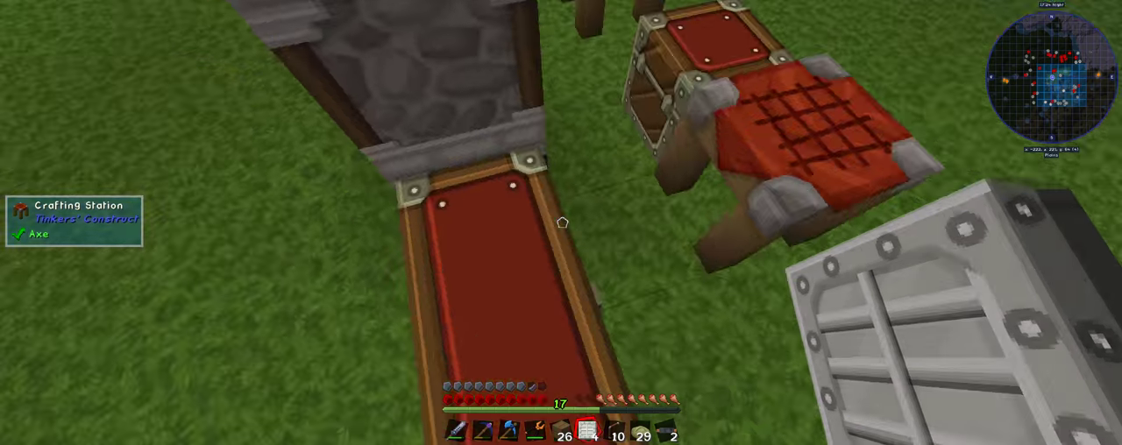
pyautogui.rightClick(561, 223)
pyautogui.press('e')
# View the Generator and RE-Battery recipes in JEI at the Crafting Station.
pyautogui.rightClick(561, 223)
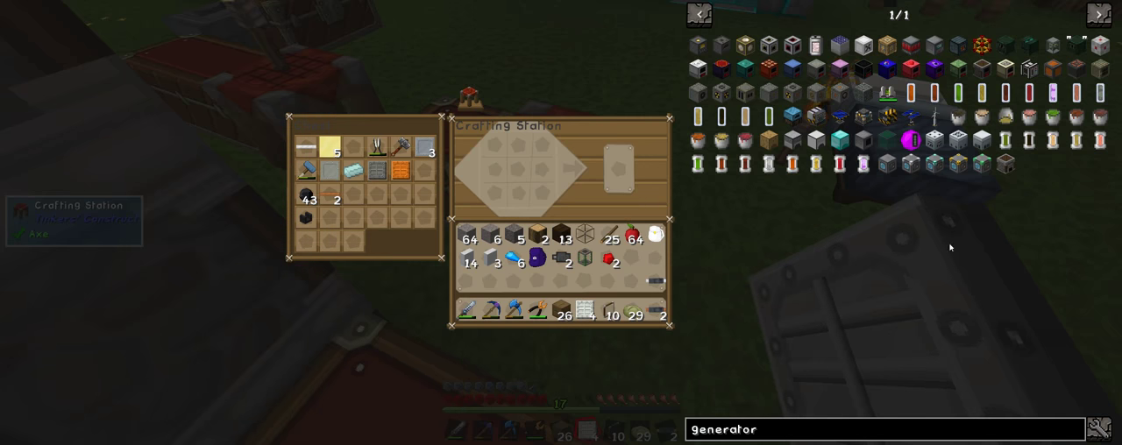
pyautogui.click(1099, 68)
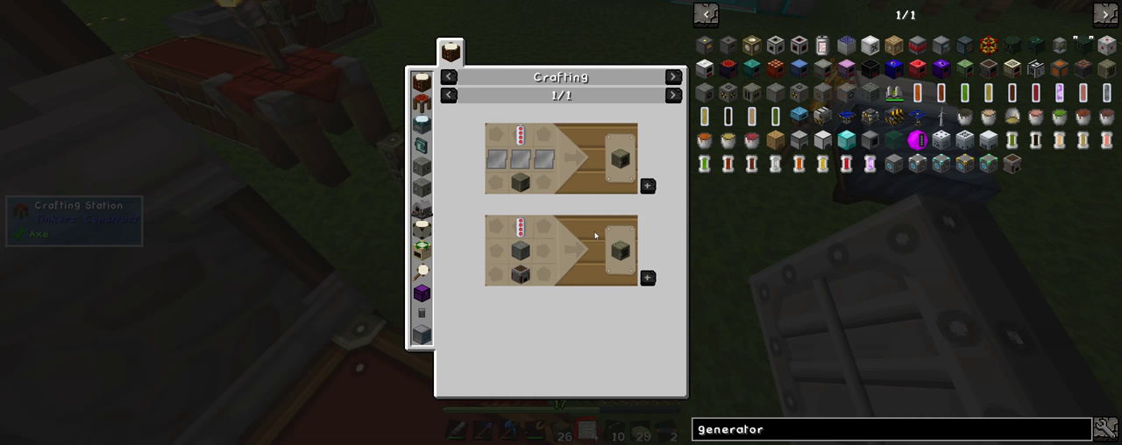
pyautogui.click(522, 133)
pyautogui.click(649, 186)
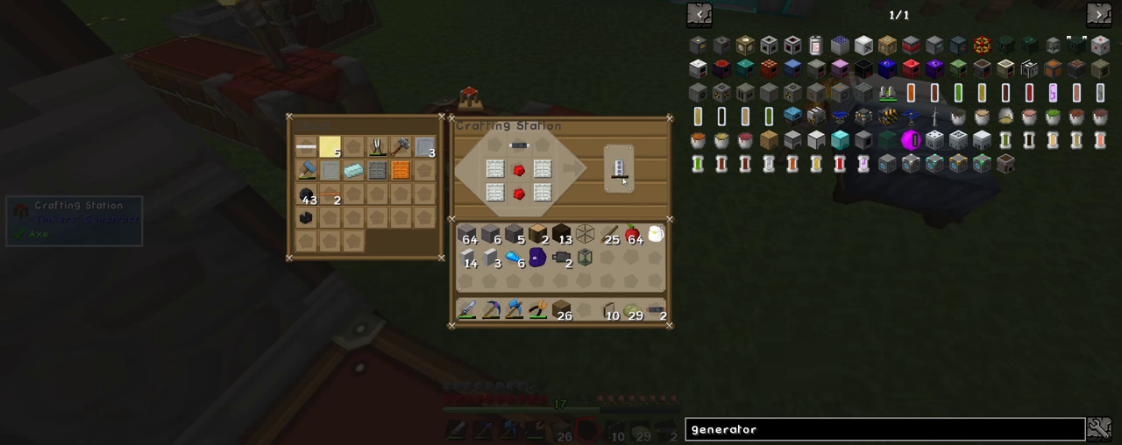
pyautogui.click(1099, 68)
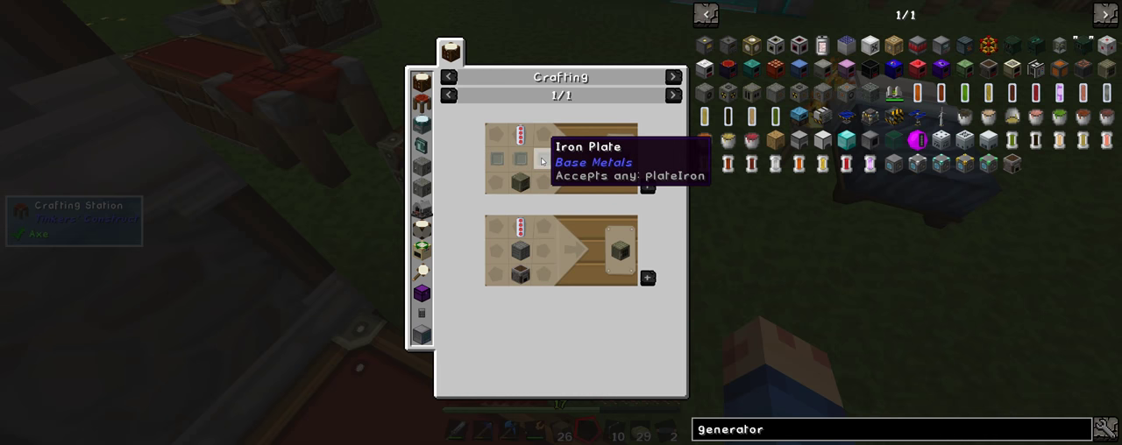
pyautogui.click(521, 181)
pyautogui.press('Escape')
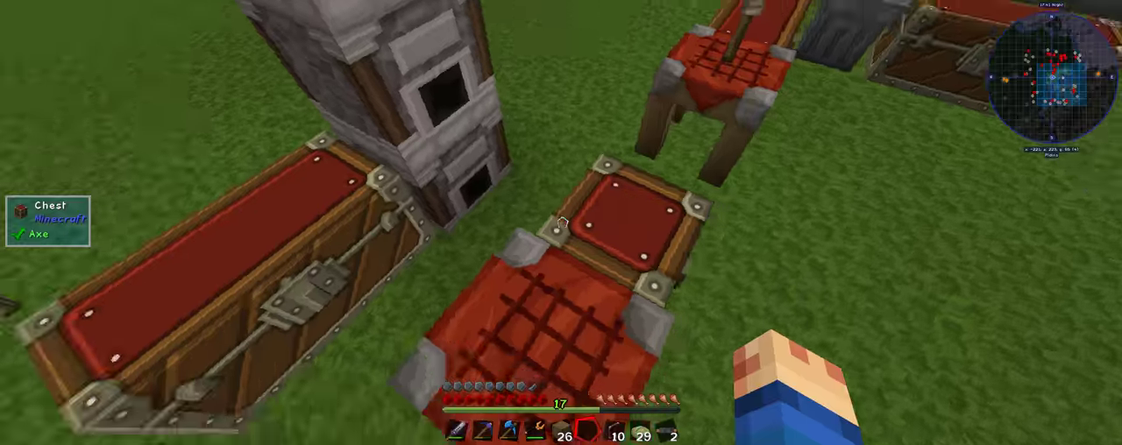
# Move the Iron Plate into the bottom row of the small chest.
pyautogui.rightClick(562, 223)
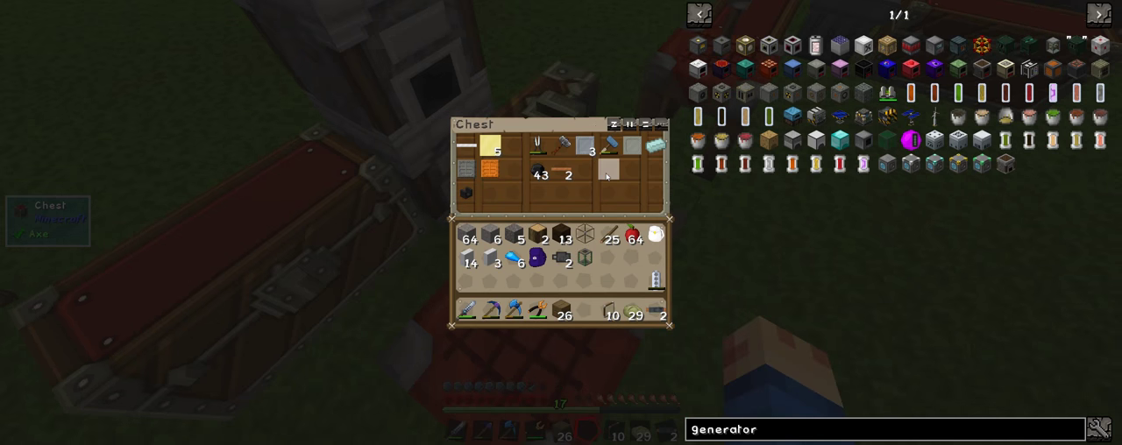
pyautogui.click(633, 146)
pyautogui.click(630, 205)
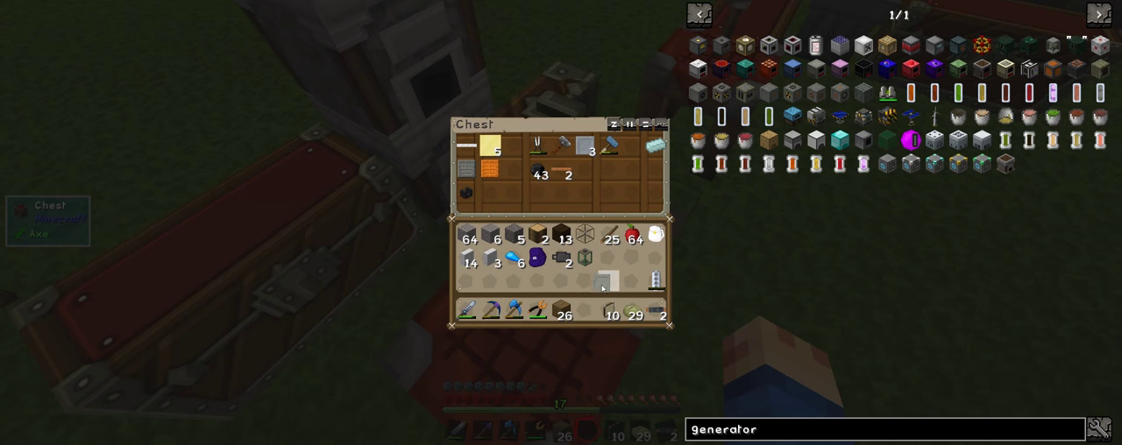
pyautogui.press('Escape')
# Check the large chest and the chest beside the house, then walk toward the house.
pyautogui.rightClick(561, 222)
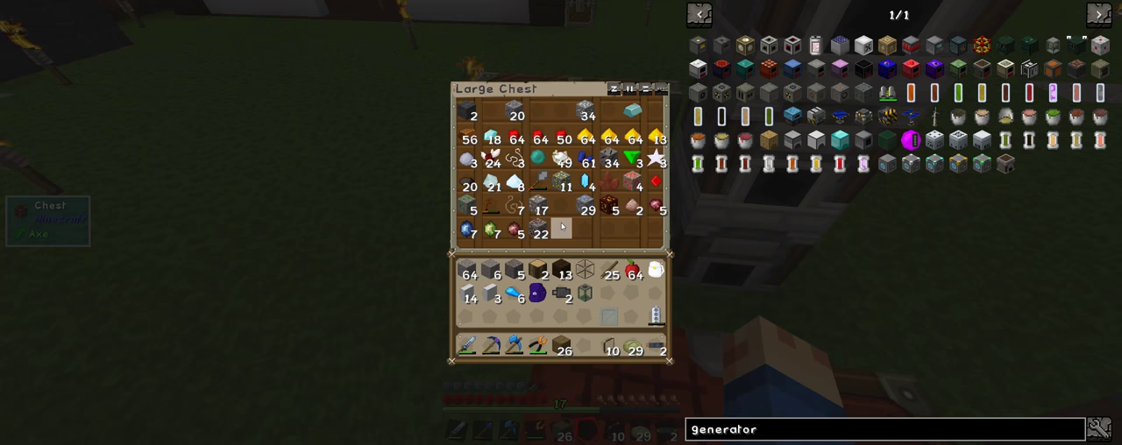
pyautogui.press('Escape')
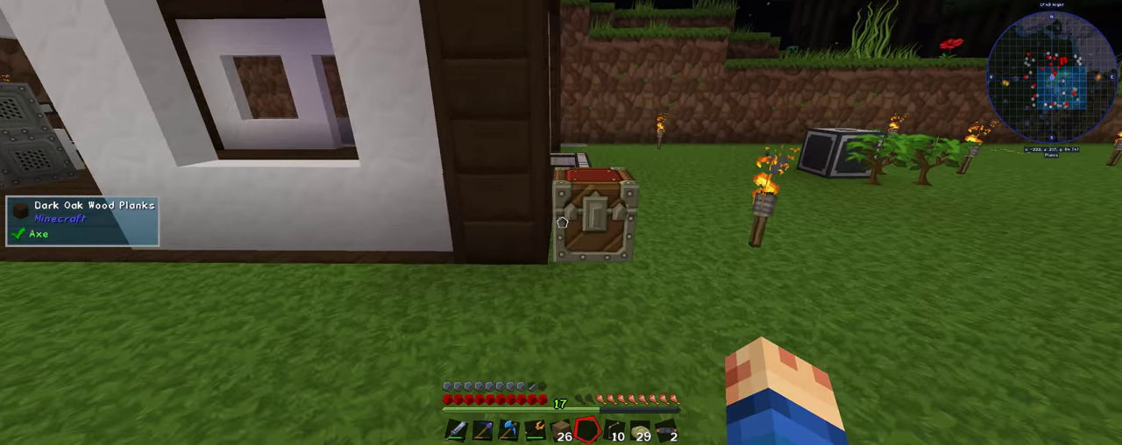
pyautogui.rightClick(561, 223)
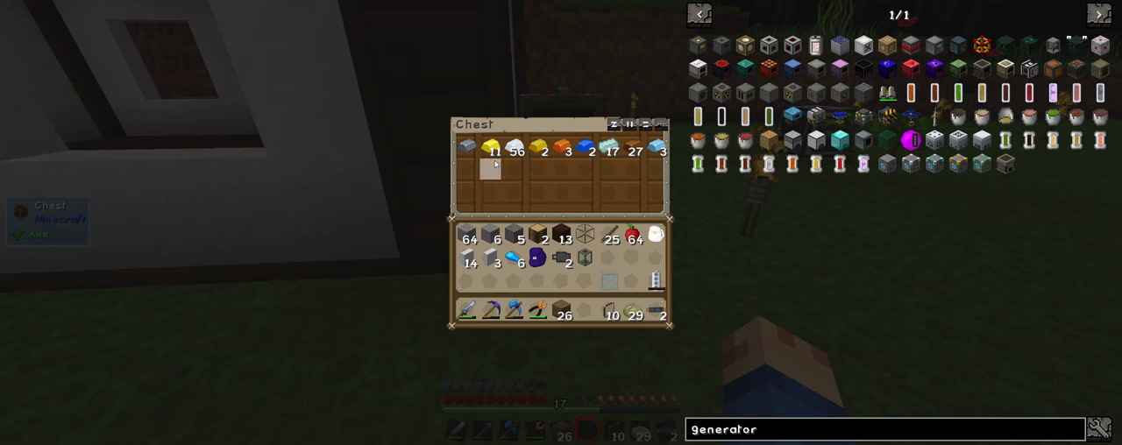
pyautogui.press('Escape')
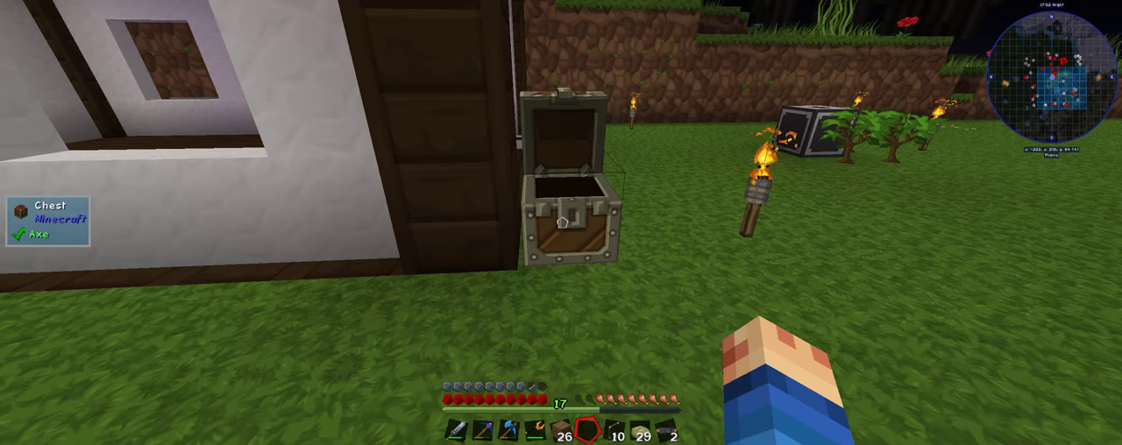
pyautogui.rightClick(561, 222)
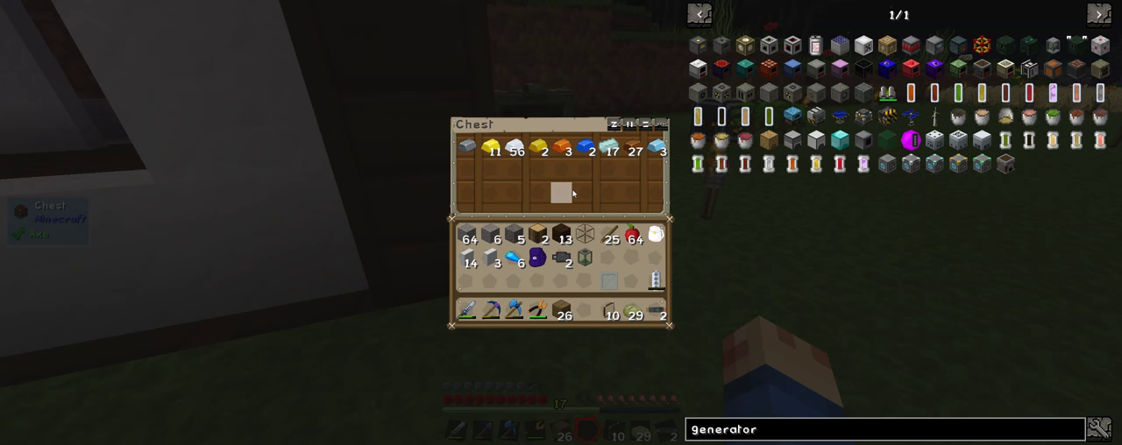
pyautogui.press('Escape')
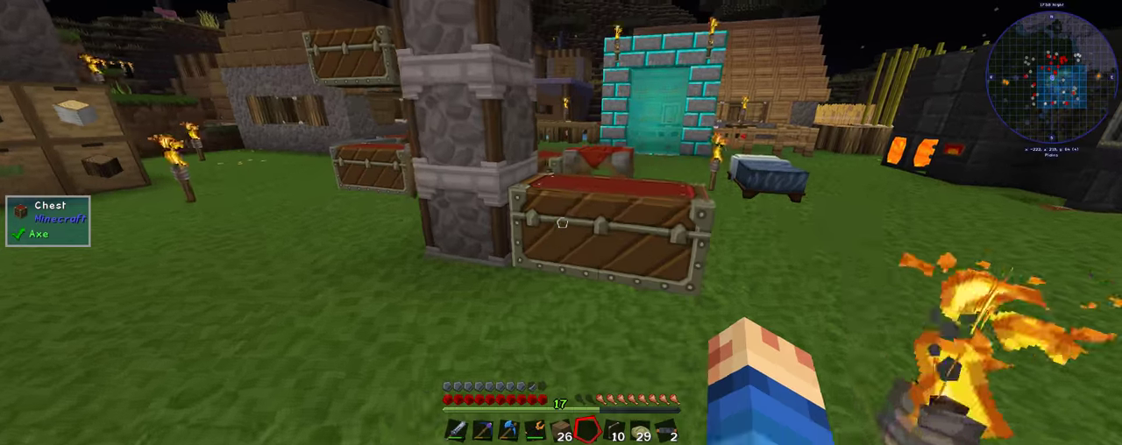
pyautogui.press('w')
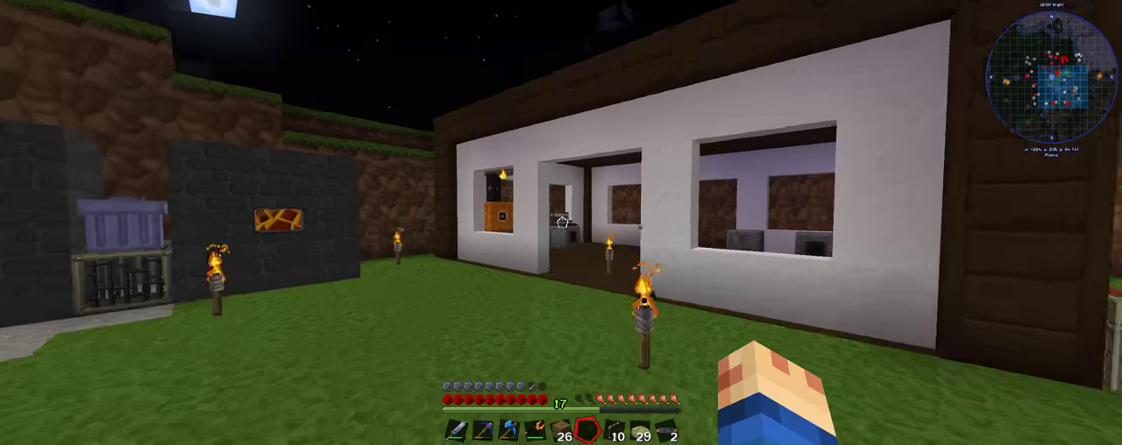
# Inspect the Blast Furnace, Metal Former and Electric Furnace in the machine house.
pyautogui.press('w')
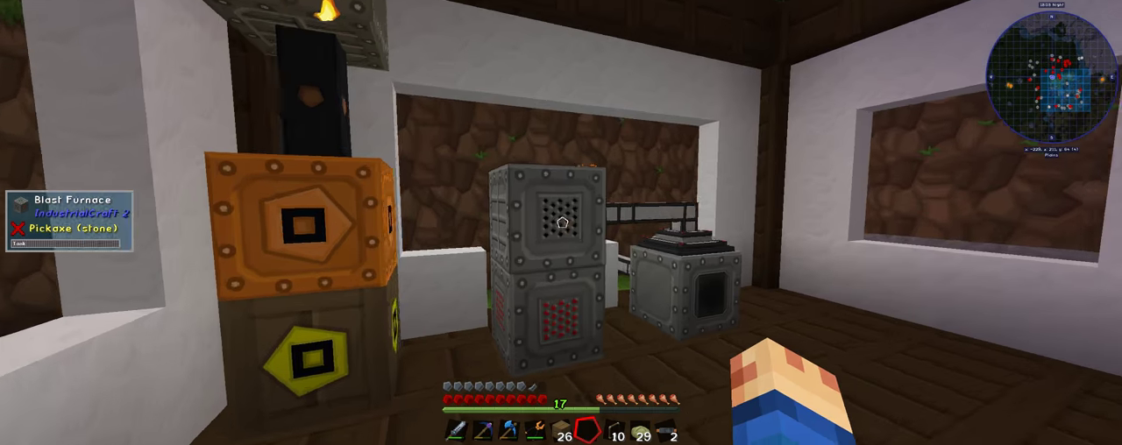
pyautogui.rightClick(561, 223)
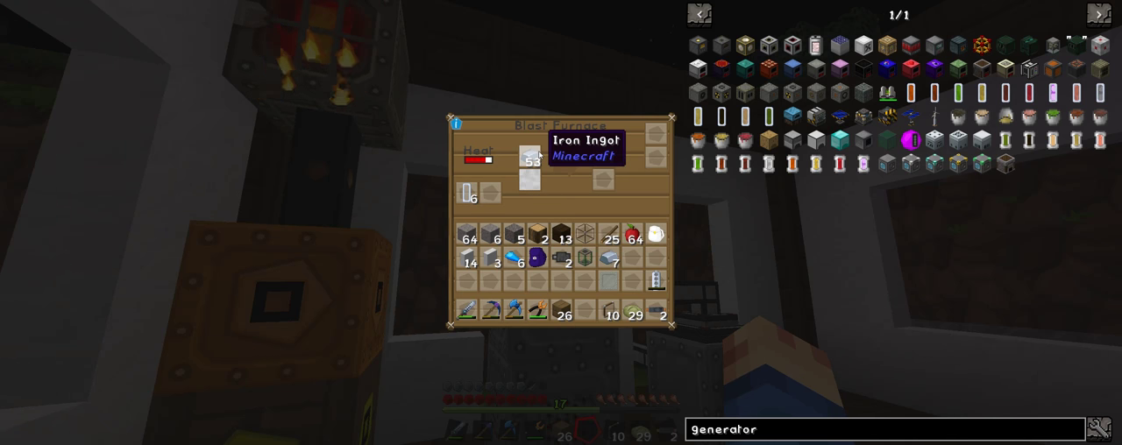
pyautogui.press('Escape')
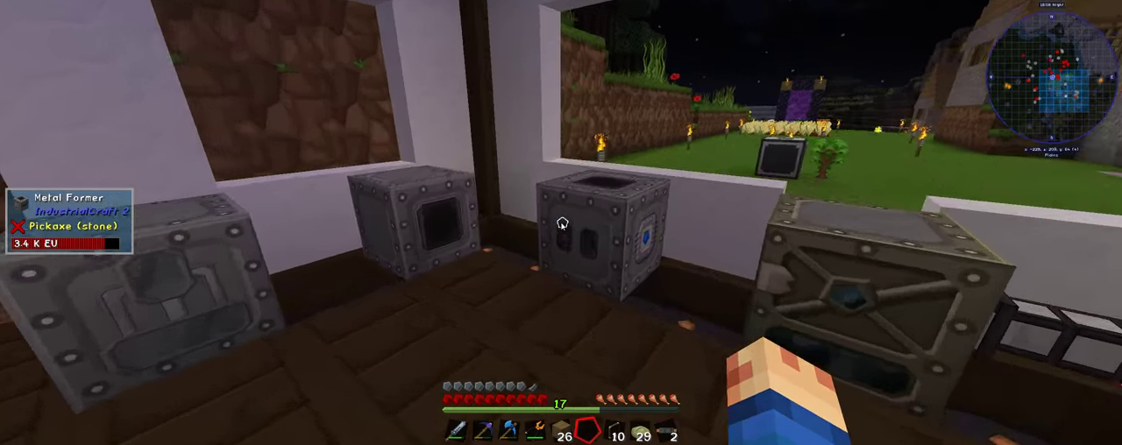
pyautogui.rightClick(561, 222)
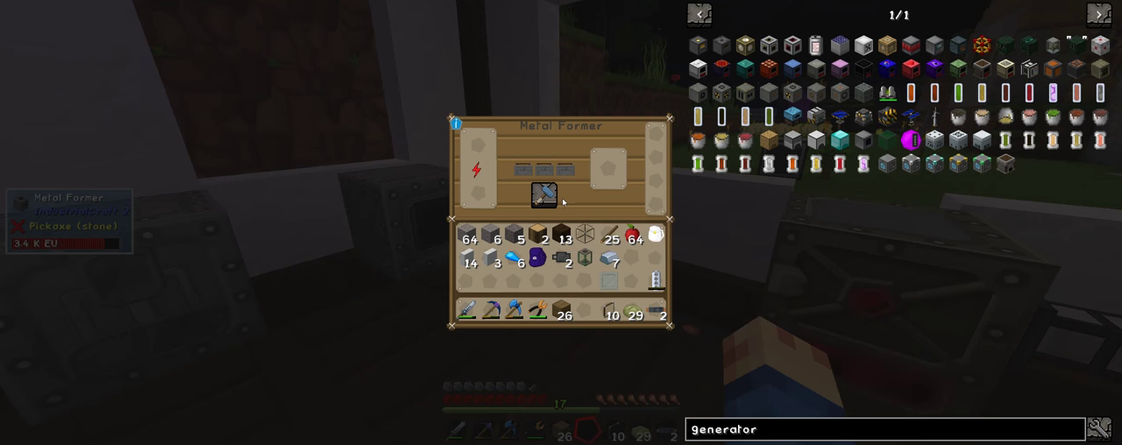
pyautogui.press('Escape')
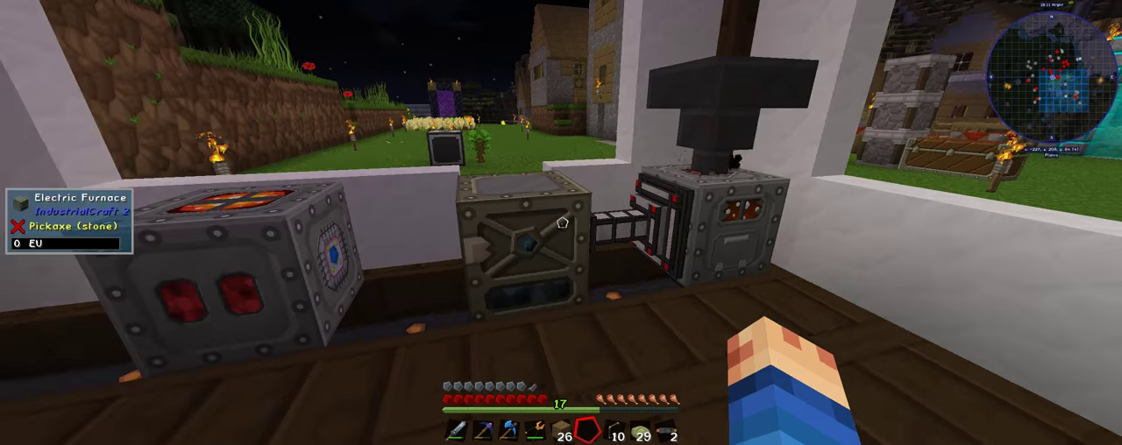
pyautogui.rightClick(561, 223)
pyautogui.press('Escape')
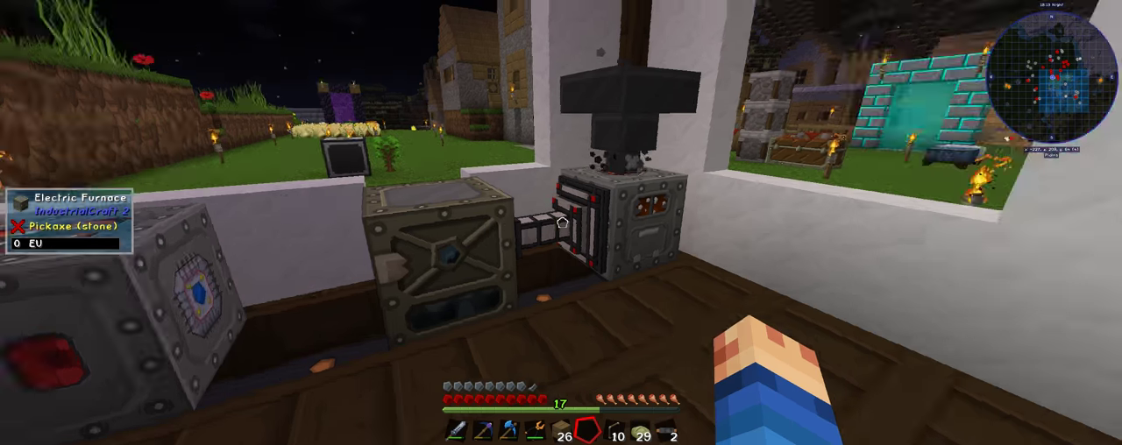
pyautogui.rightClick(561, 223)
pyautogui.press('Escape')
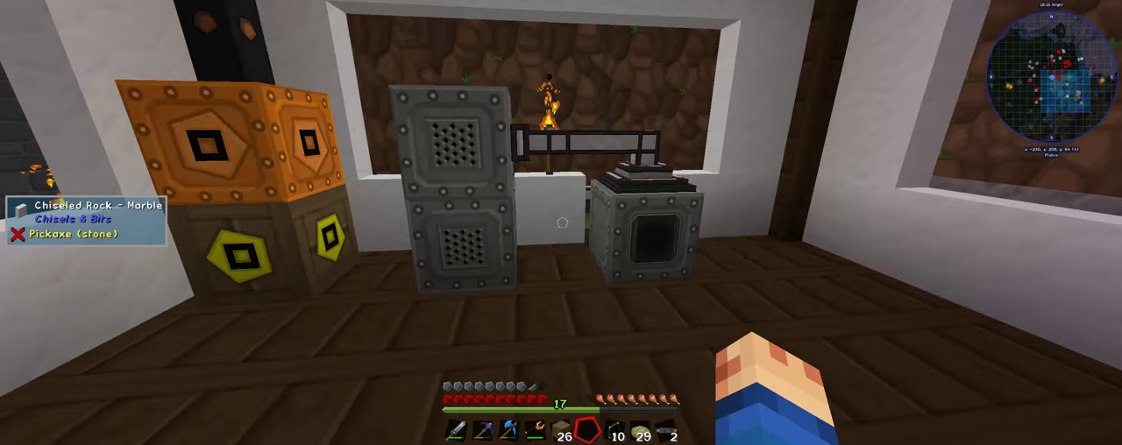
# Recheck the Blast Furnace and Generator fuel, then sleep in the village bed.
pyautogui.rightClick(562, 223)
pyautogui.press('Escape')
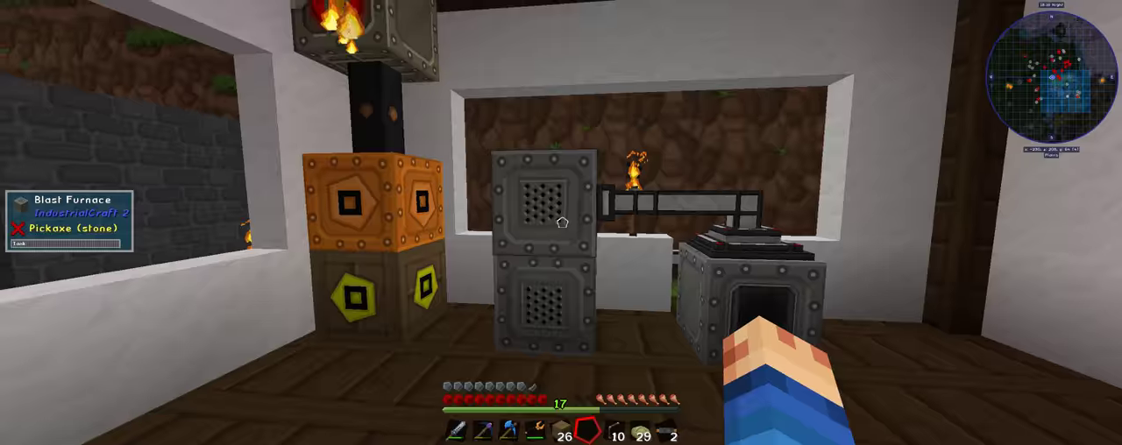
pyautogui.rightClick(561, 223)
pyautogui.press('Escape')
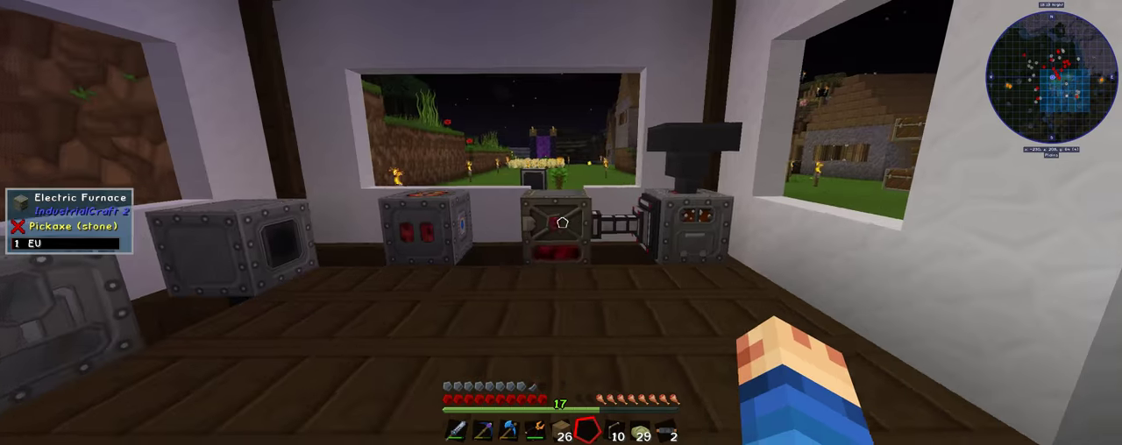
pyautogui.press('w')
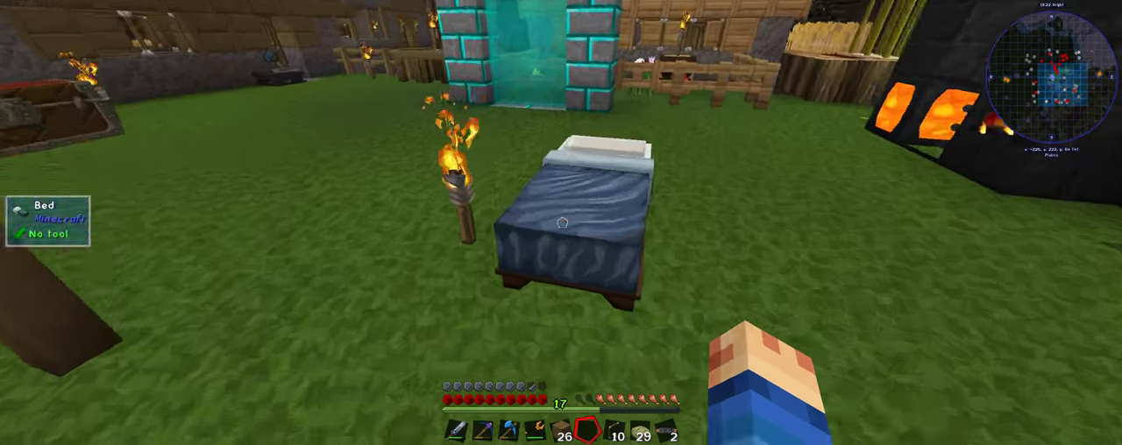
pyautogui.rightClick(562, 222)
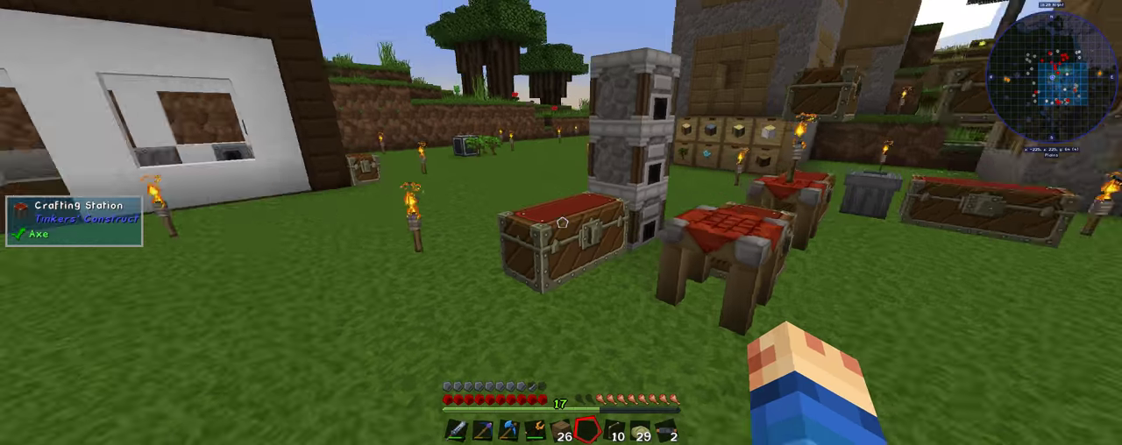
# Check the Metal Former's progress and the large village chest.
pyautogui.press('w')
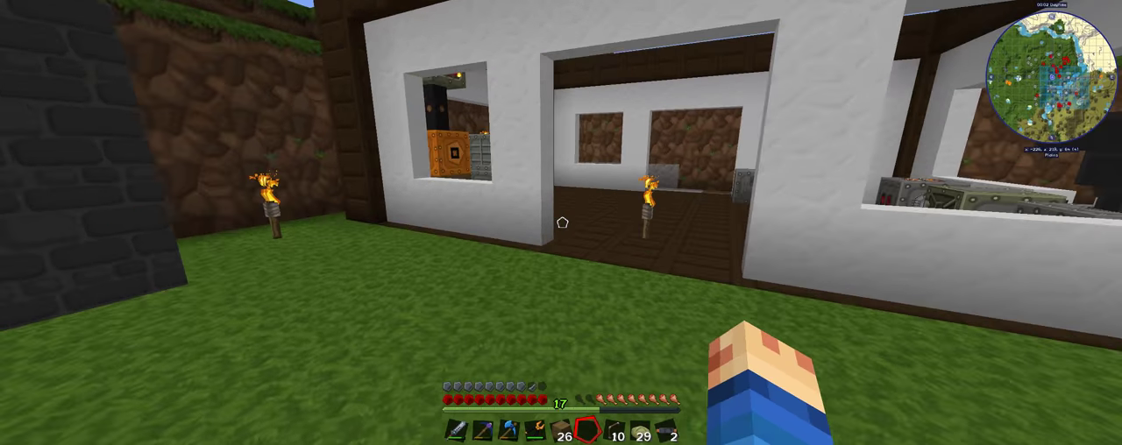
pyautogui.press('w')
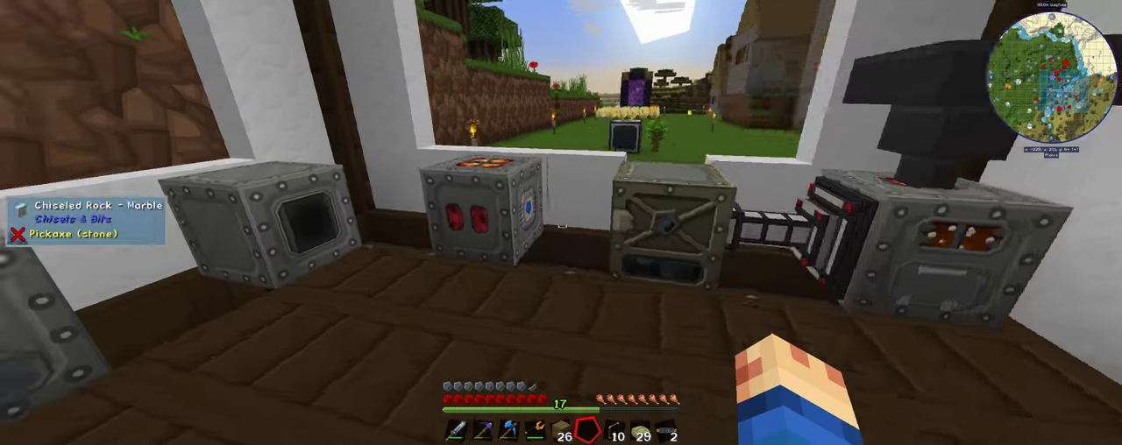
pyautogui.rightClick(561, 223)
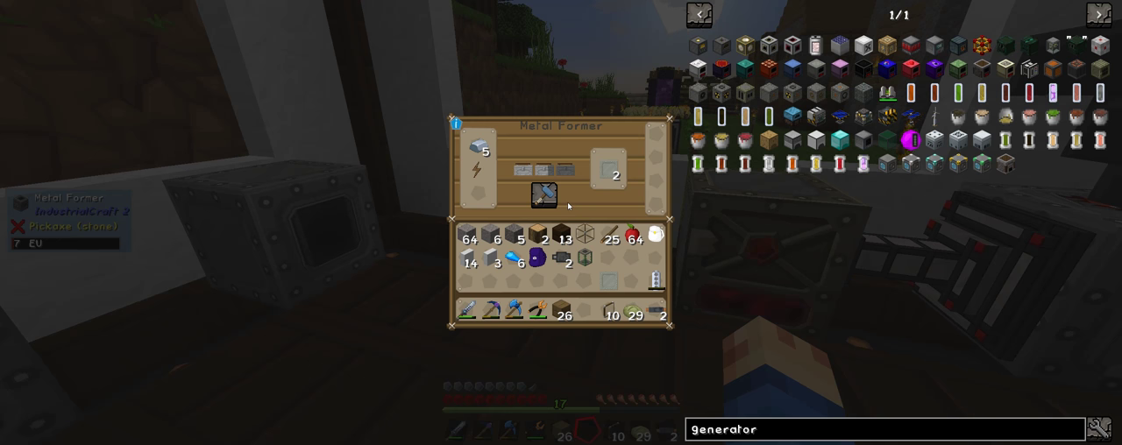
pyautogui.press('Escape')
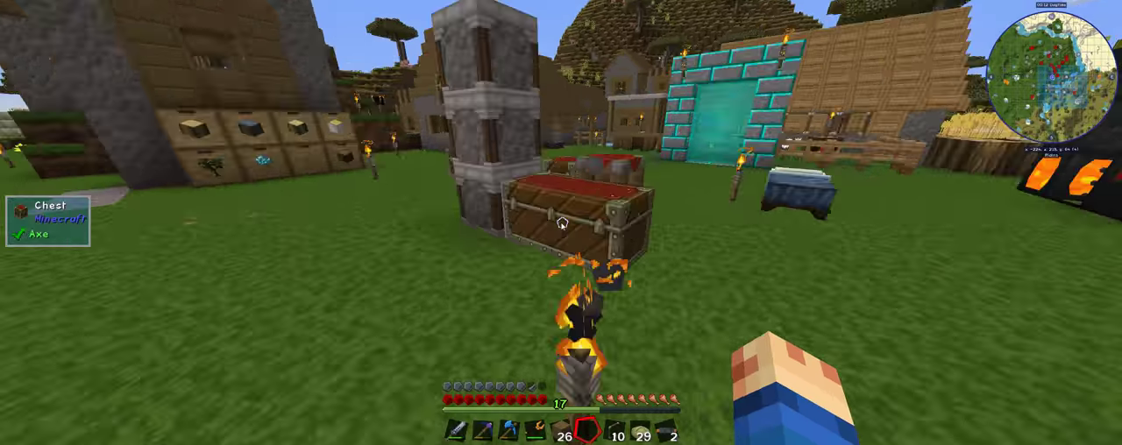
pyautogui.rightClick(561, 223)
pyautogui.press('Escape')
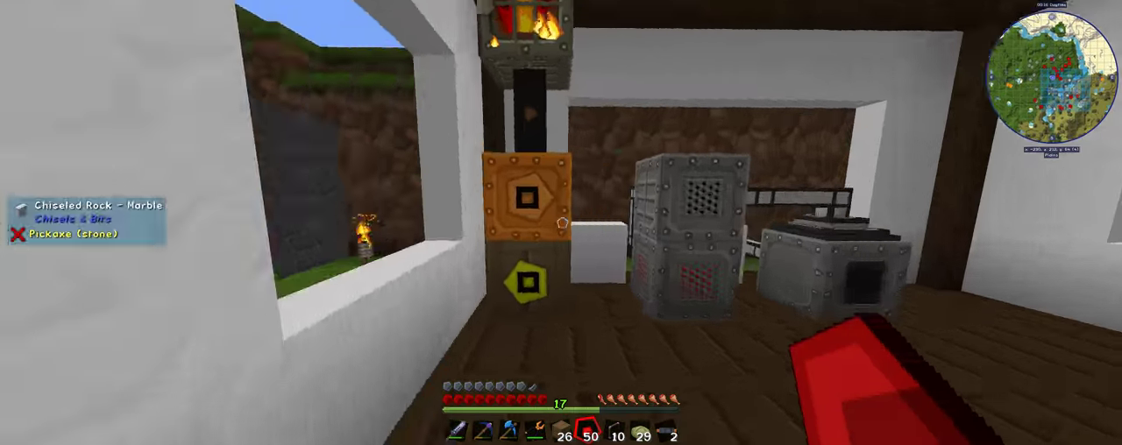
# Load redstone into the CESU's charge slot, then recheck the Metal Former output.
pyautogui.rightClick(561, 222)
pyautogui.keyDown('shift'); pyautogui.click(586, 331); pyautogui.keyUp('shift')
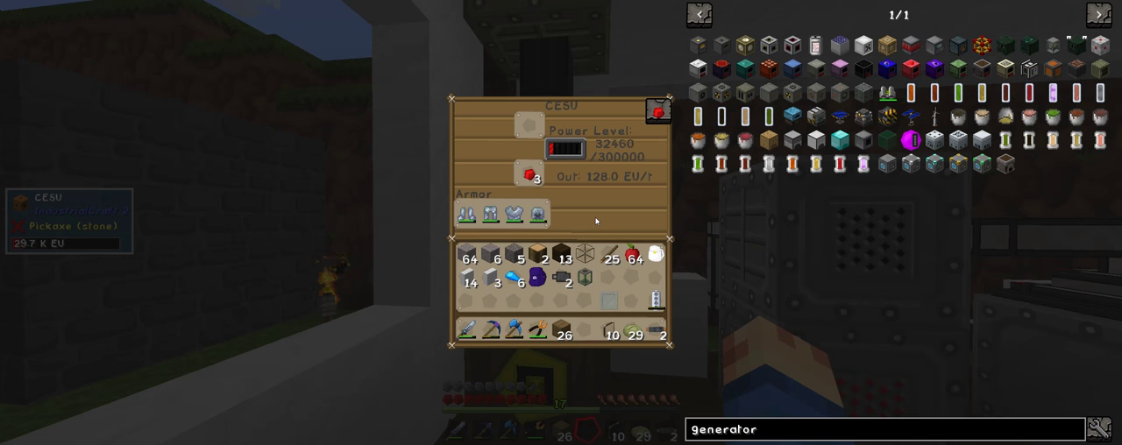
pyautogui.press('Escape')
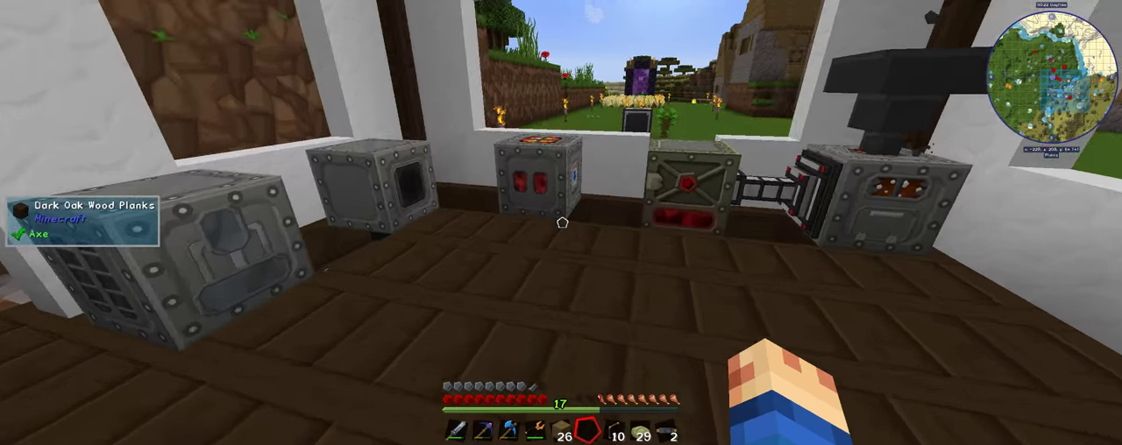
pyautogui.rightClick(561, 223)
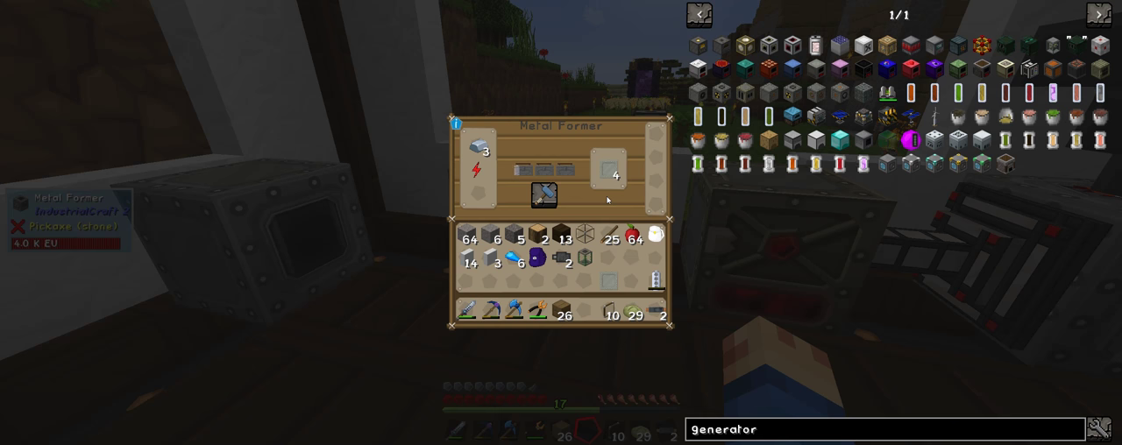
pyautogui.press('Escape')
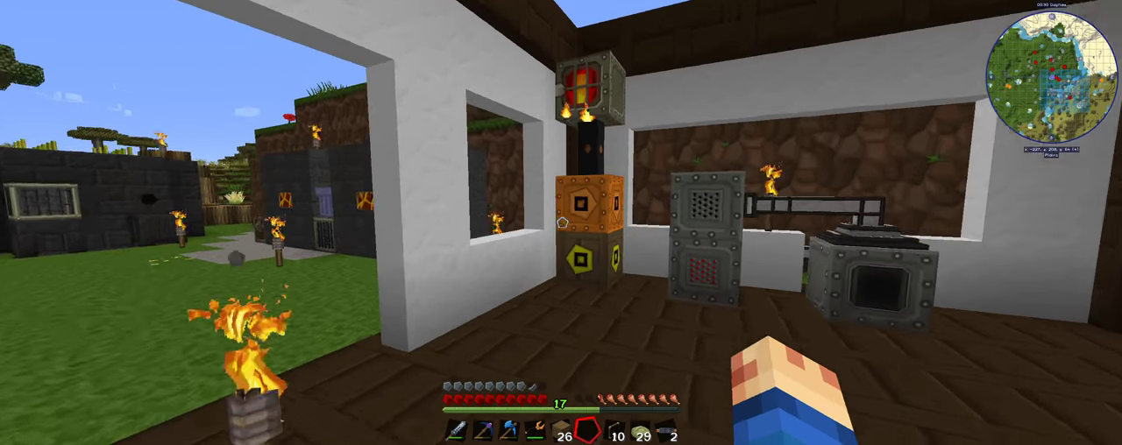
pyautogui.rightClick(561, 223)
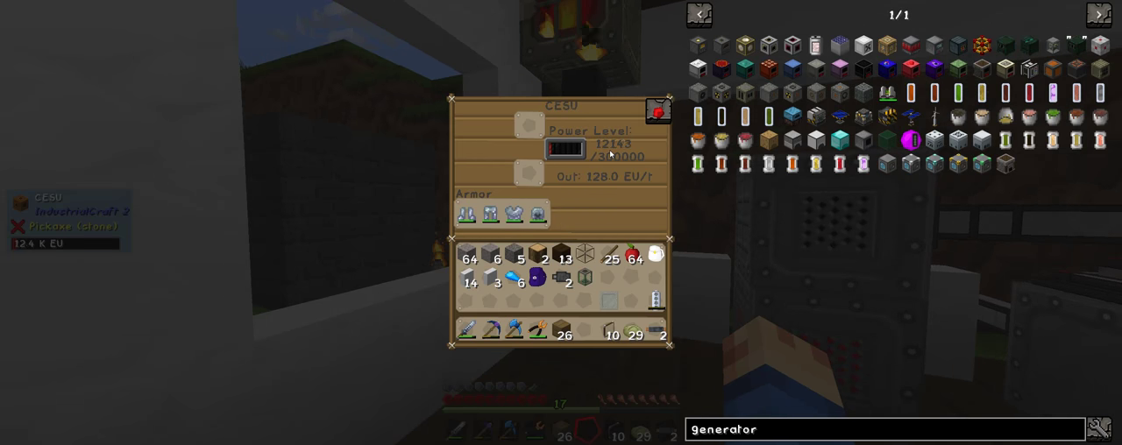
pyautogui.press('Escape')
pyautogui.rightClick(561, 223)
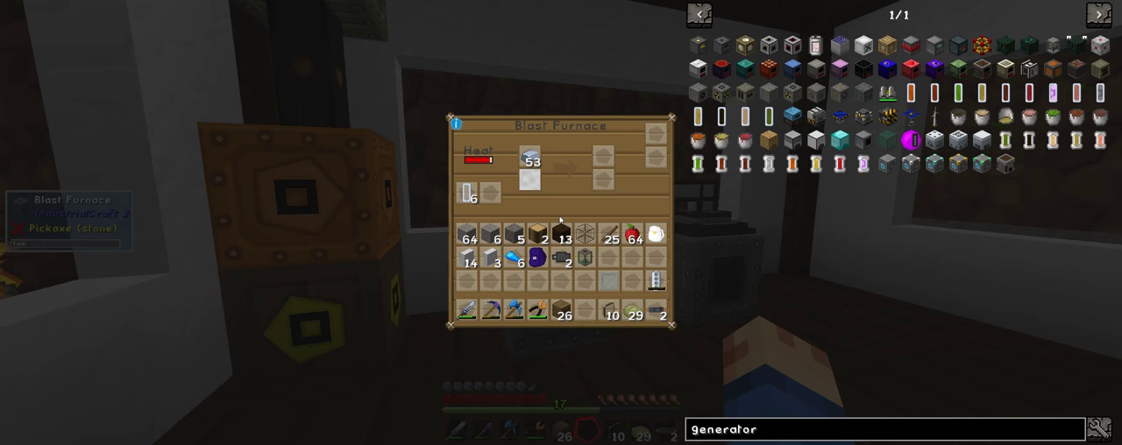
pyautogui.press('Escape')
pyautogui.rightClick(561, 222)
pyautogui.press('Escape')
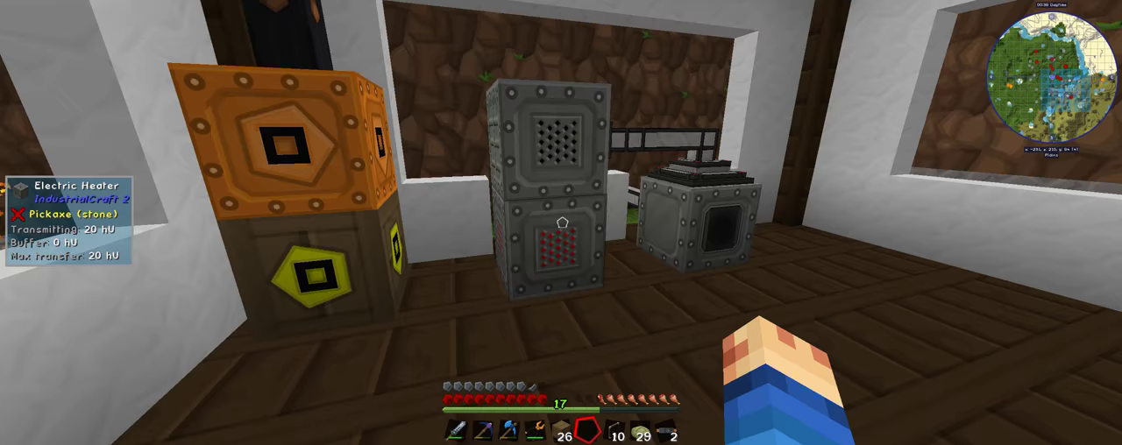
pyautogui.rightClick(561, 222)
pyautogui.press('Escape')
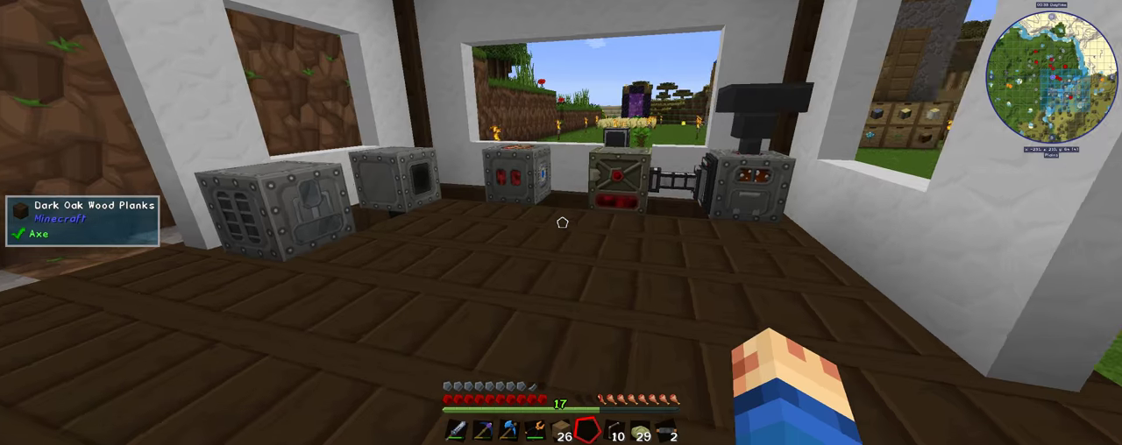
pyautogui.rightClick(561, 222)
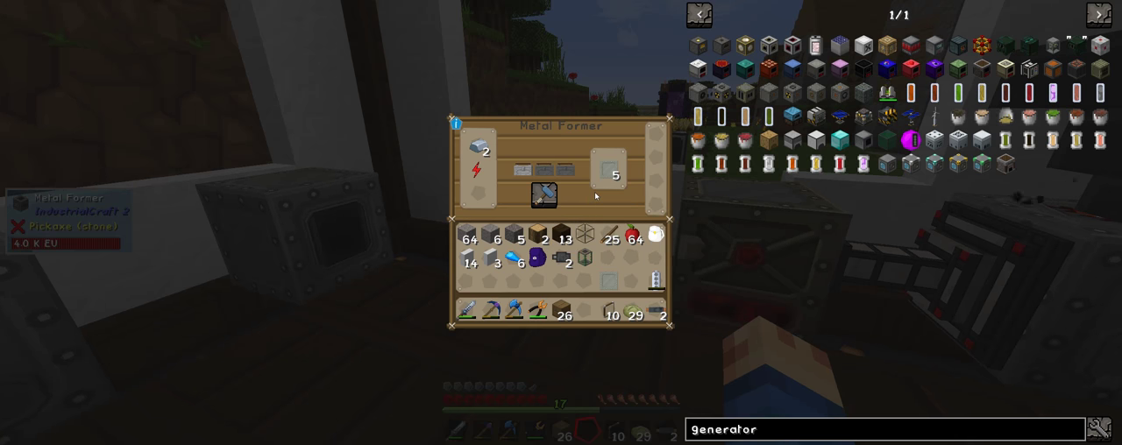
pyautogui.press('Escape')
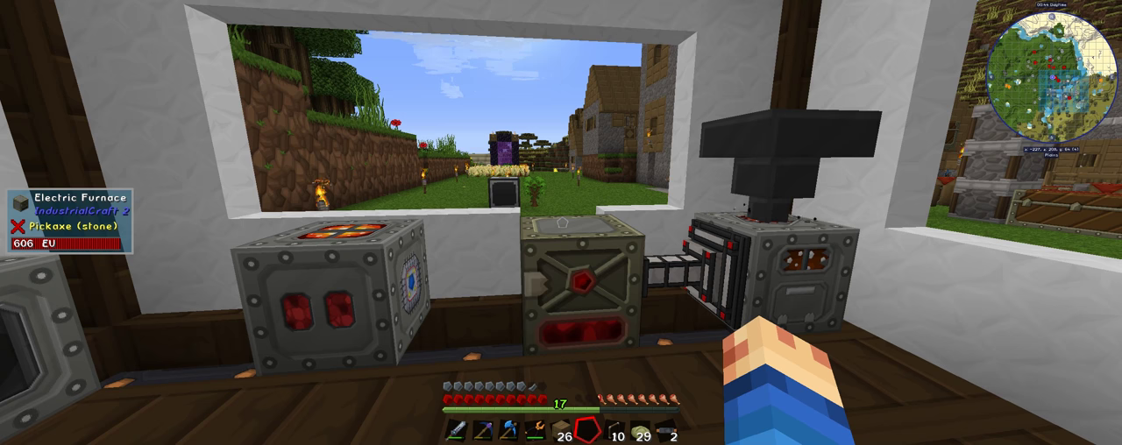
pyautogui.press('w')
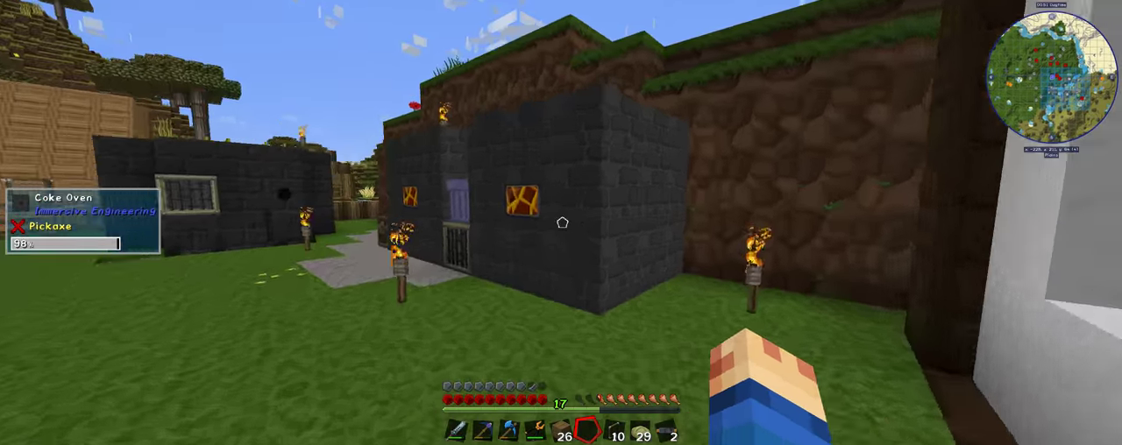
# Check the idle Coke Oven, the CESU's remaining power and the Metal Former's iron plates.
pyautogui.rightClick(561, 223)
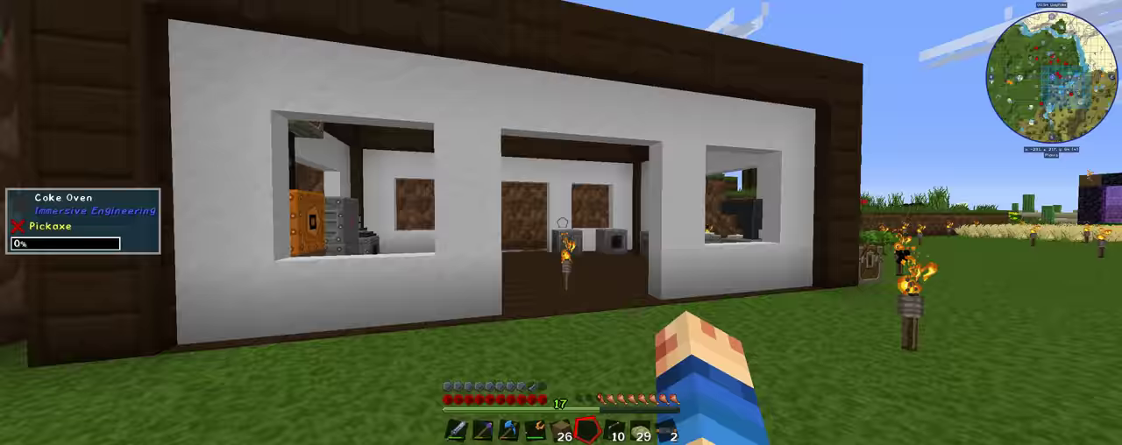
pyautogui.press('w')
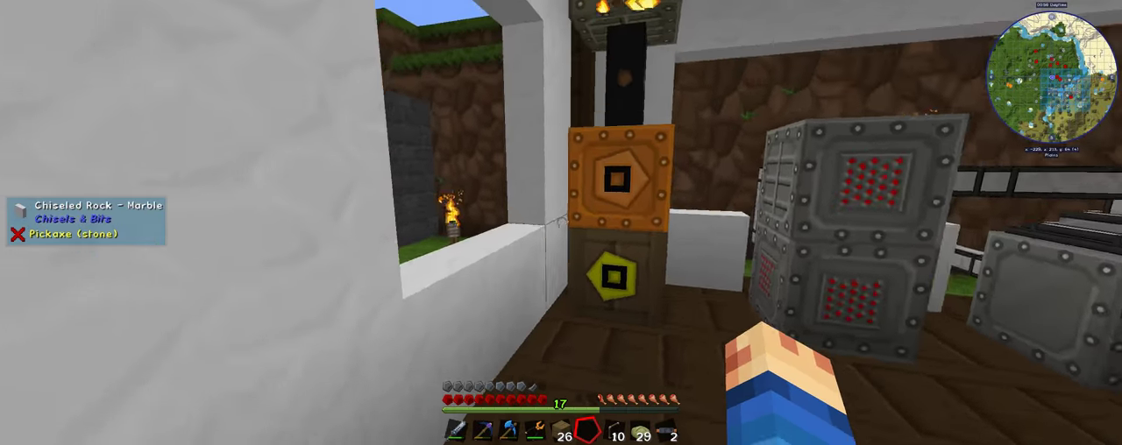
pyautogui.rightClick(561, 223)
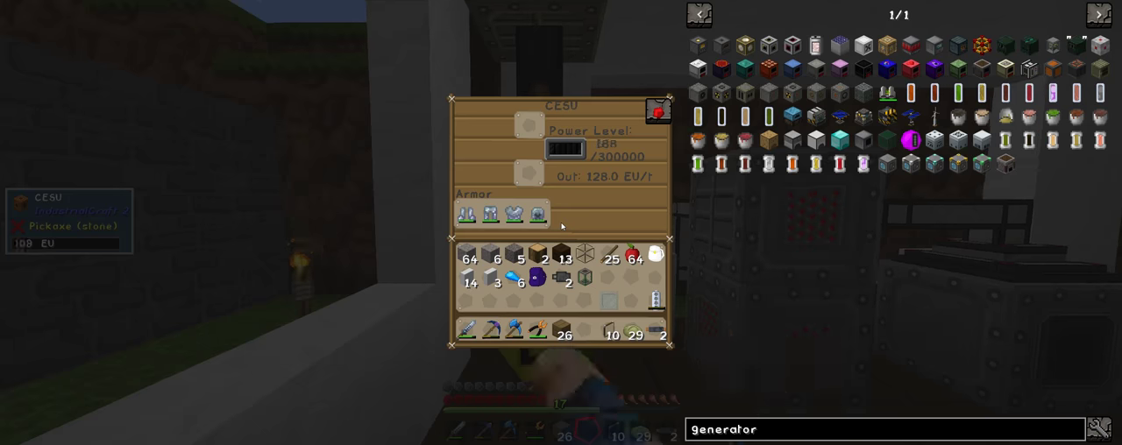
pyautogui.press('Escape')
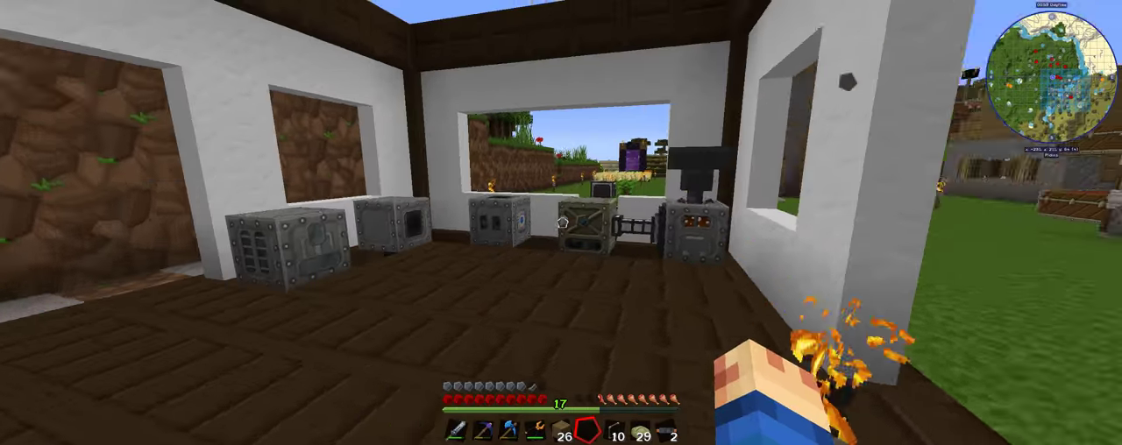
pyautogui.press('w')
pyautogui.rightClick(561, 223)
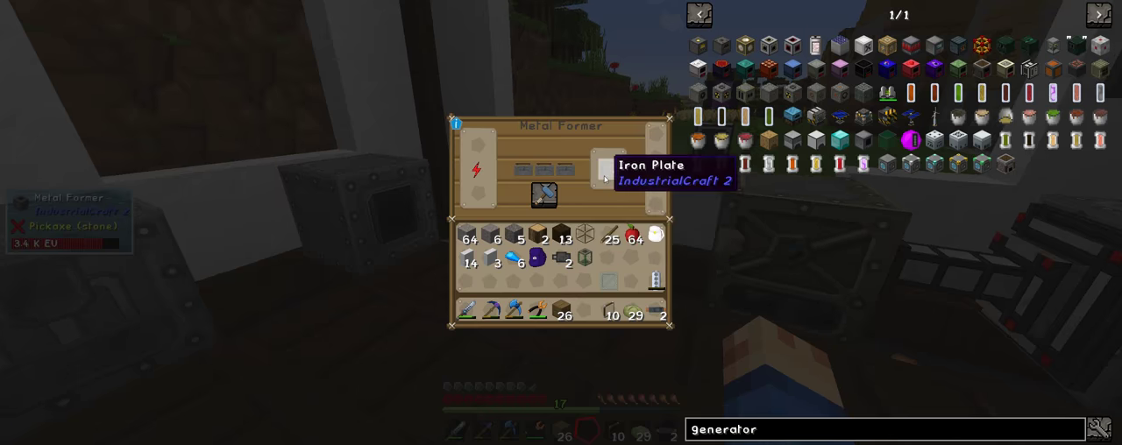
pyautogui.press('Escape')
# Look up the Generator recipe, craft one at the Crafting Station and move it to the hotbar.
pyautogui.press('w')
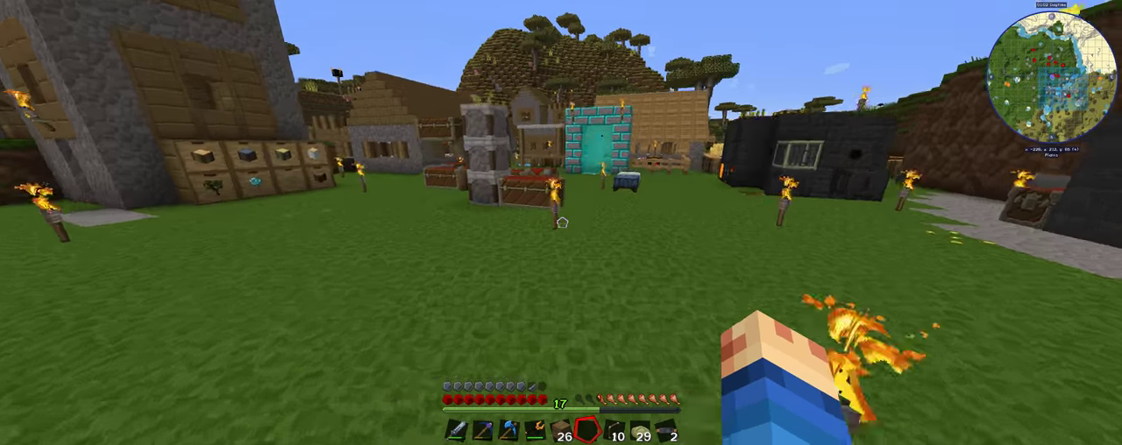
pyautogui.press('w')
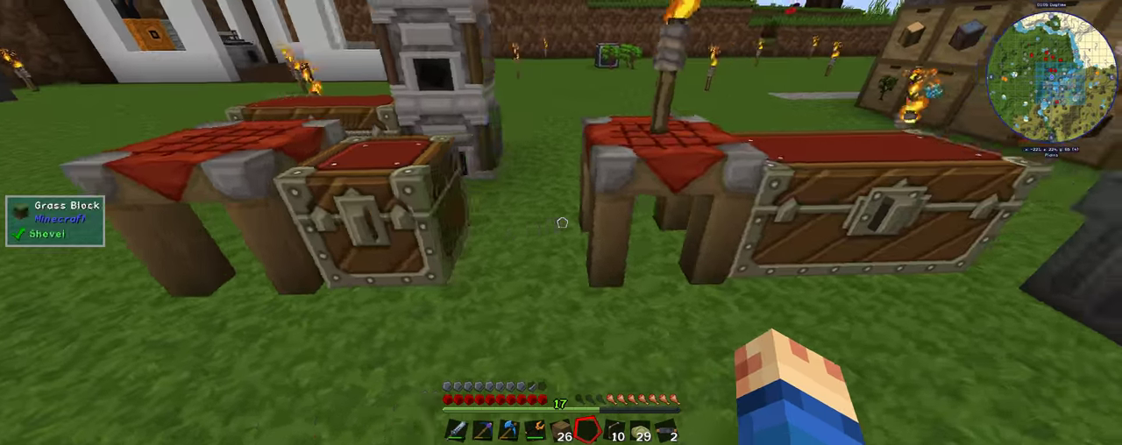
pyautogui.rightClick(561, 223)
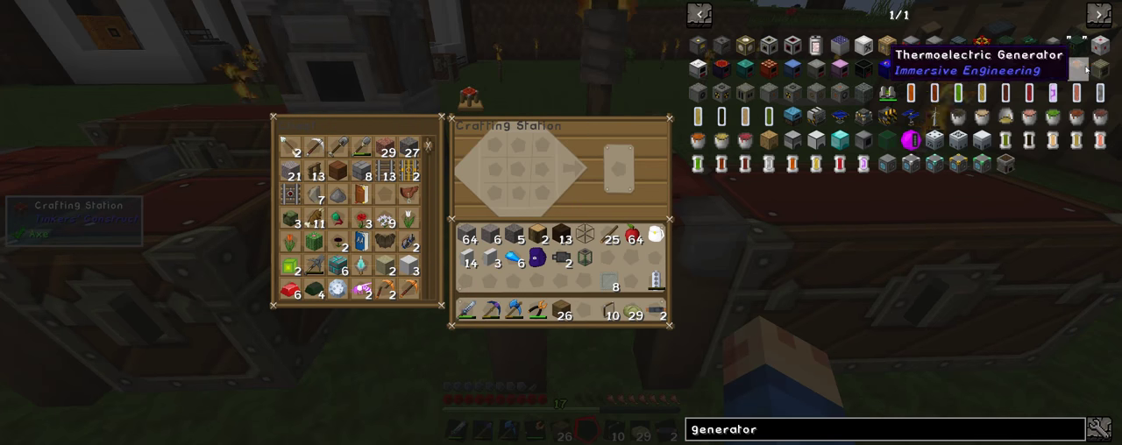
pyautogui.click(892, 67)
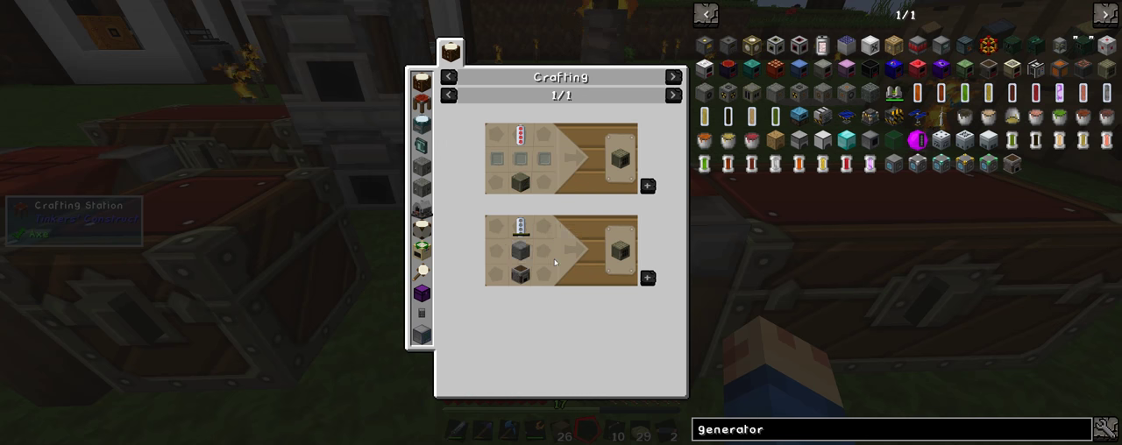
pyautogui.press('Escape')
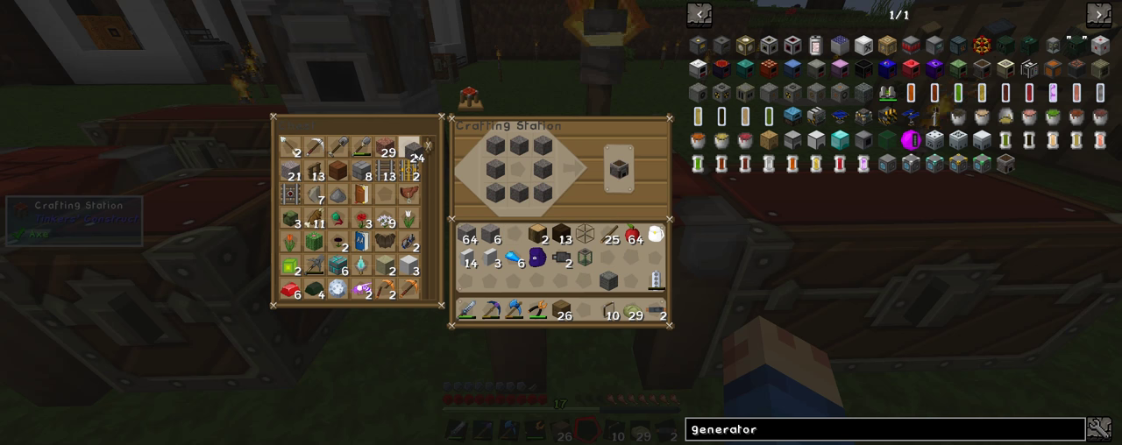
pyautogui.click(412, 150)
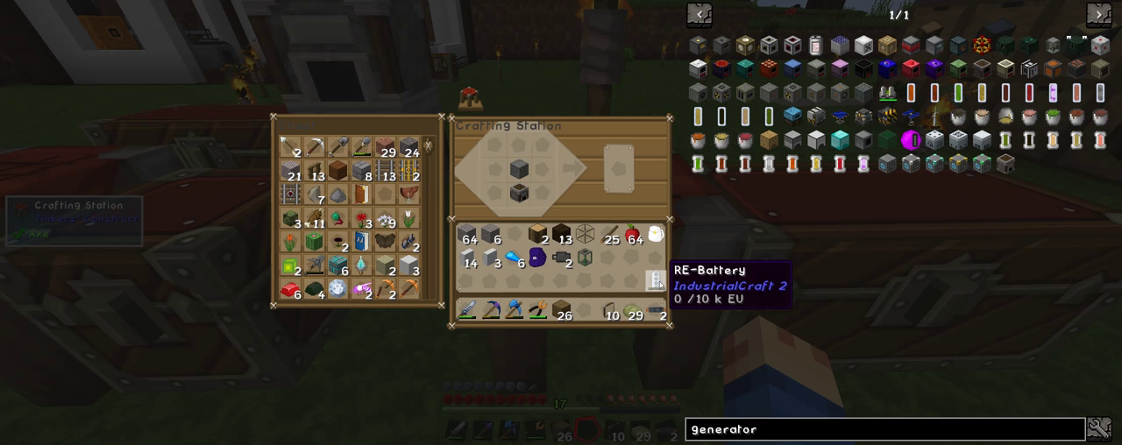
pyautogui.click(584, 309)
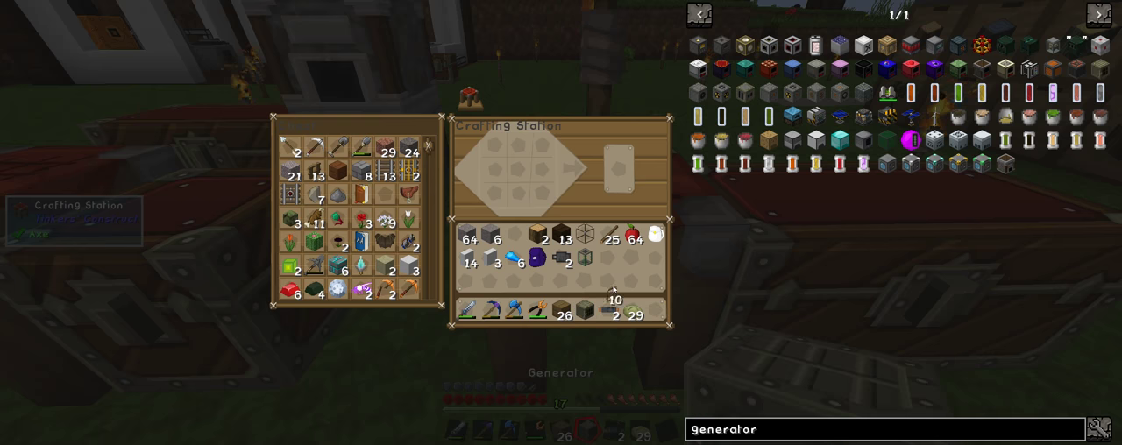
pyautogui.press('Escape')
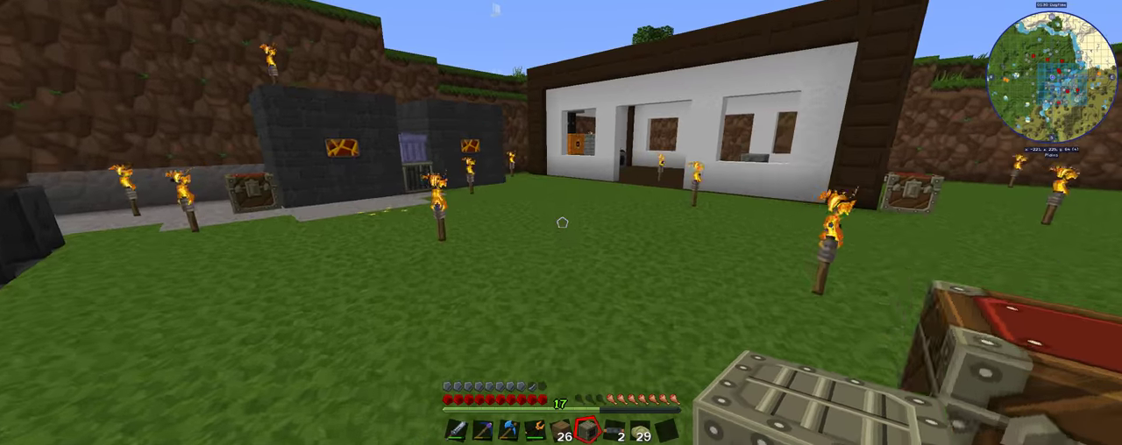
# Place a second Generator beside the first, lay copper cable beneath it, and fuel it with coal.
pyautogui.press('w')
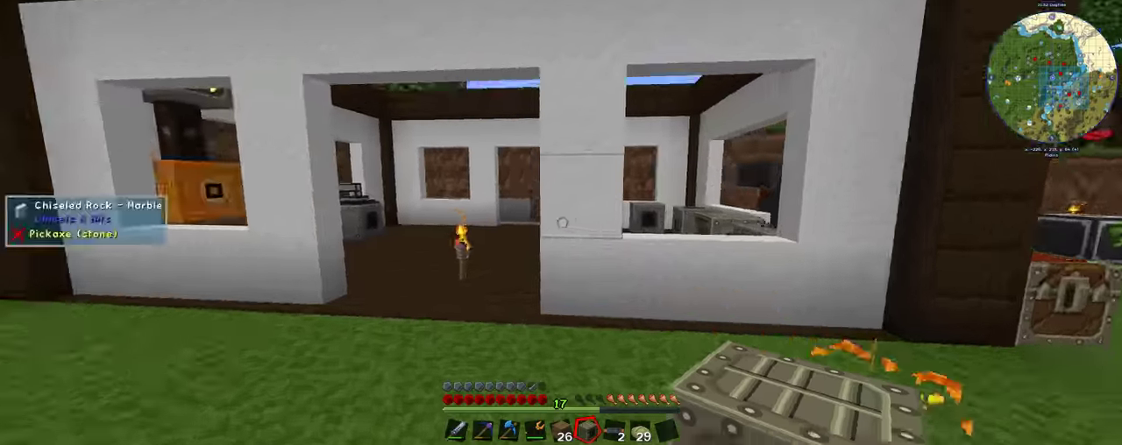
pyautogui.press('w')
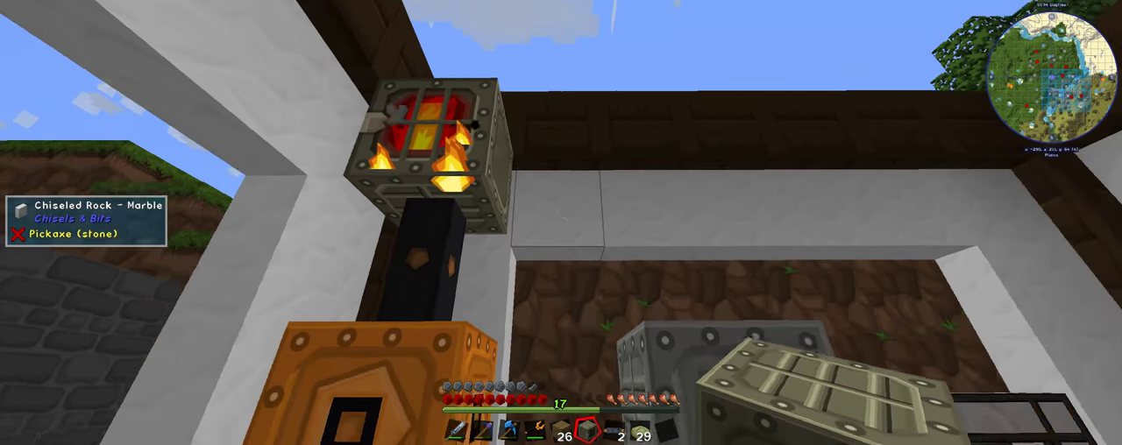
pyautogui.rightClick(561, 223)
pyautogui.scroll(-1, 561, 223)
pyautogui.rightClick(561, 223)
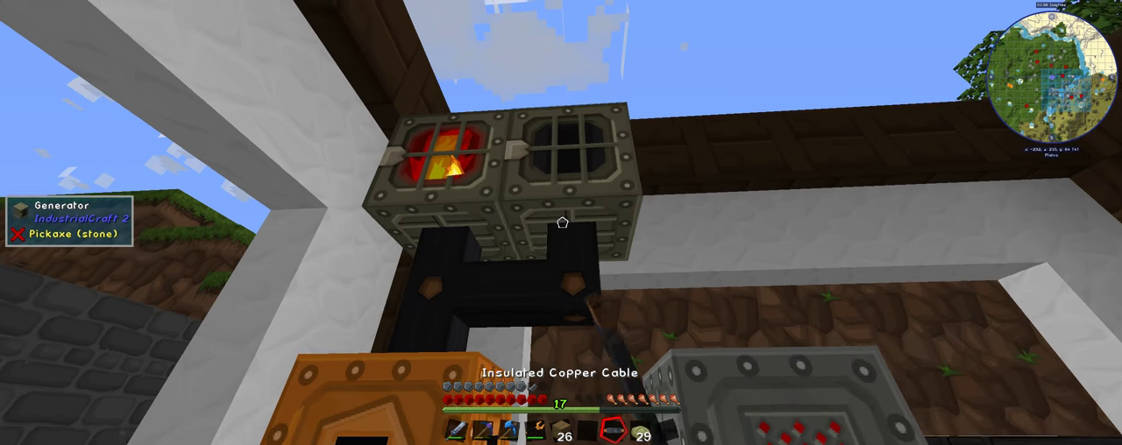
pyautogui.rightClick(562, 223)
pyautogui.press('Escape')
pyautogui.scroll(1, 562, 223)
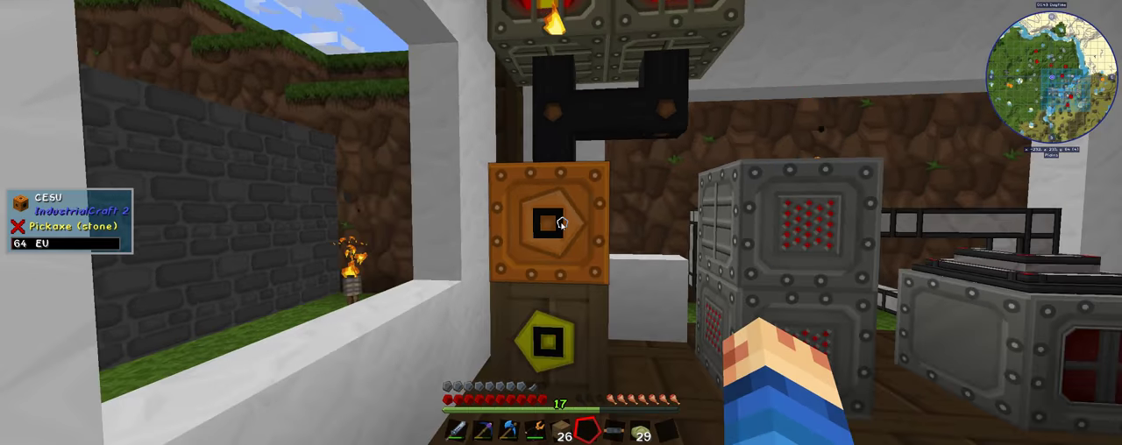
pyautogui.rightClick(561, 223)
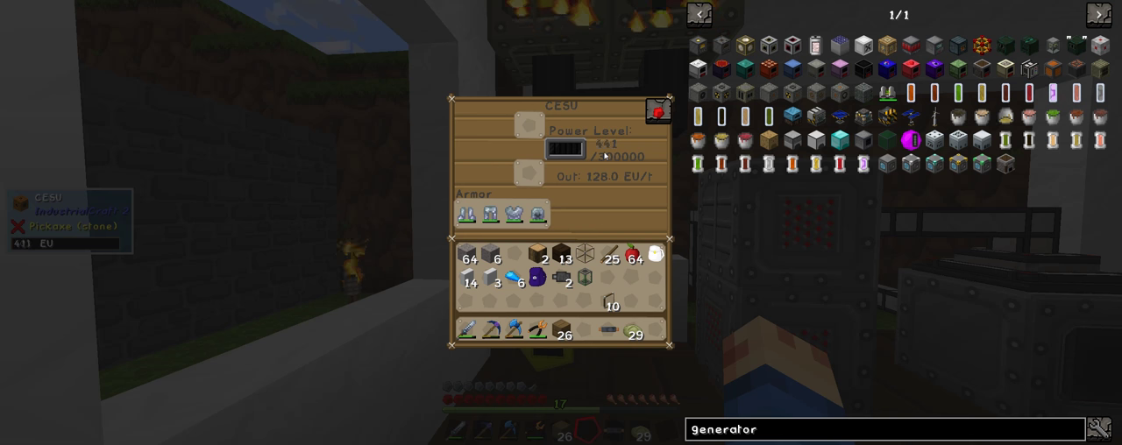
# Check the energy levels of the electric heater, electric furnace, macerator and metal former.
pyautogui.press('Escape')
pyautogui.rightClick(561, 223)
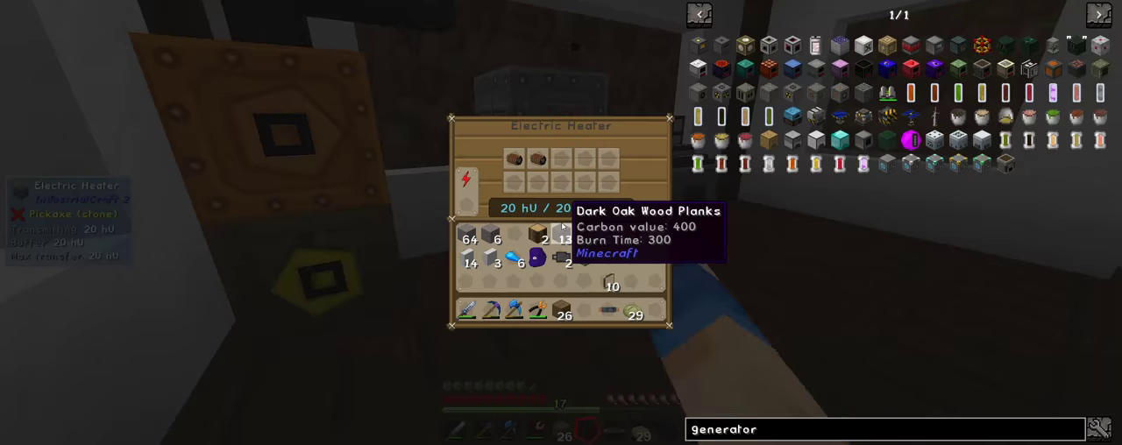
pyautogui.press('Escape')
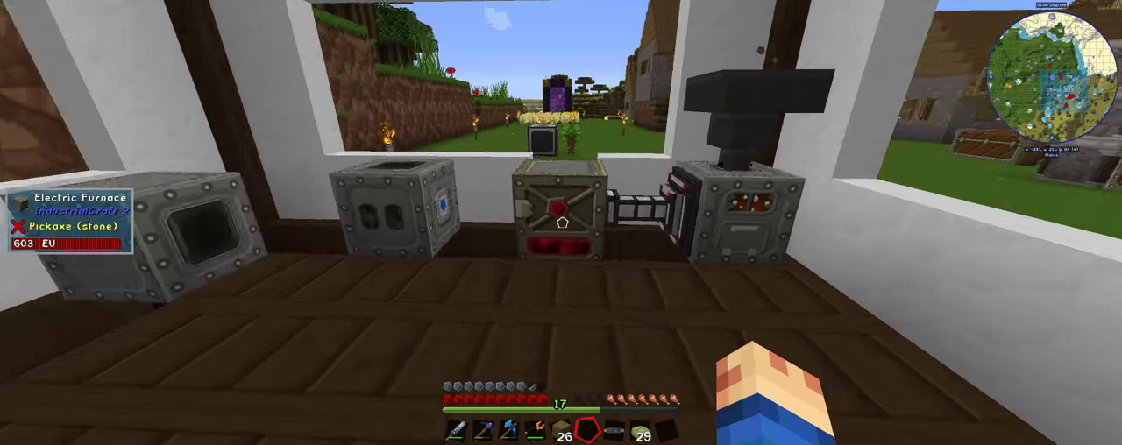
pyautogui.rightClick(561, 222)
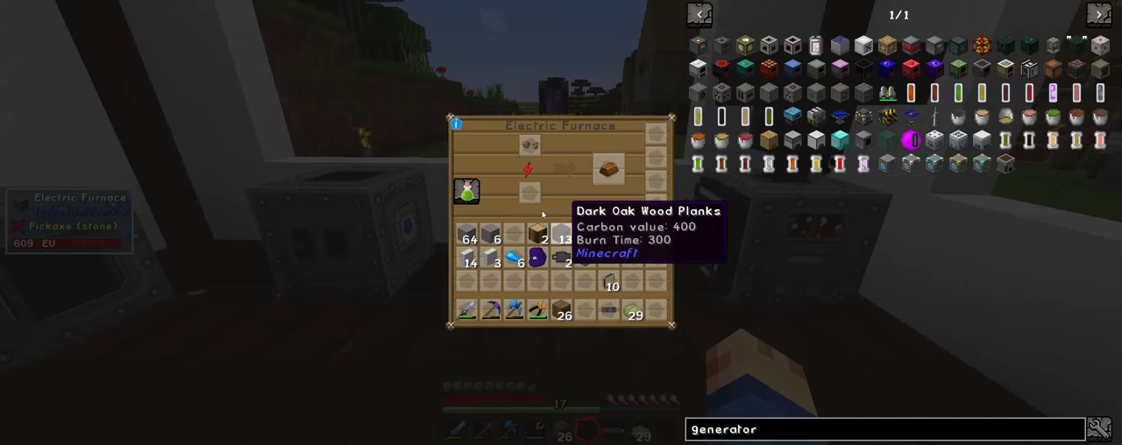
pyautogui.press('Escape')
pyautogui.rightClick(562, 222)
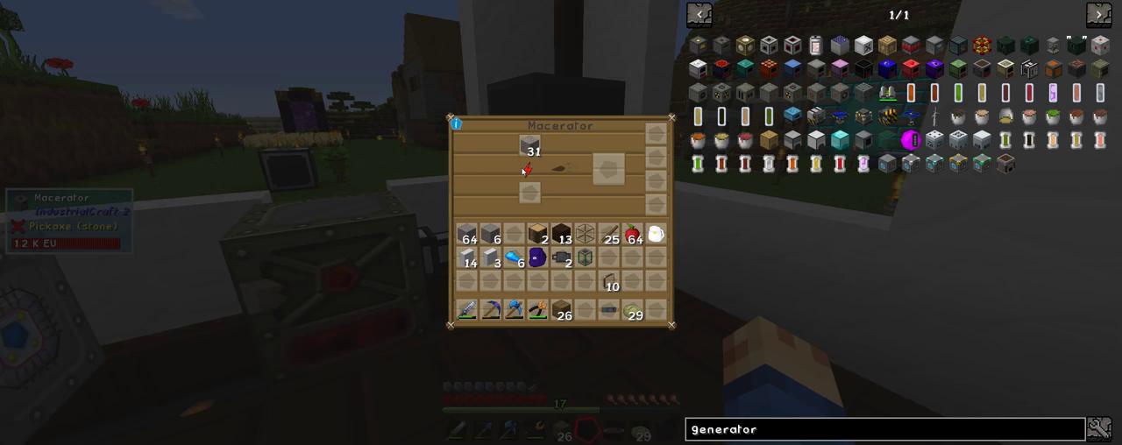
pyautogui.press('Escape')
pyautogui.rightClick(561, 223)
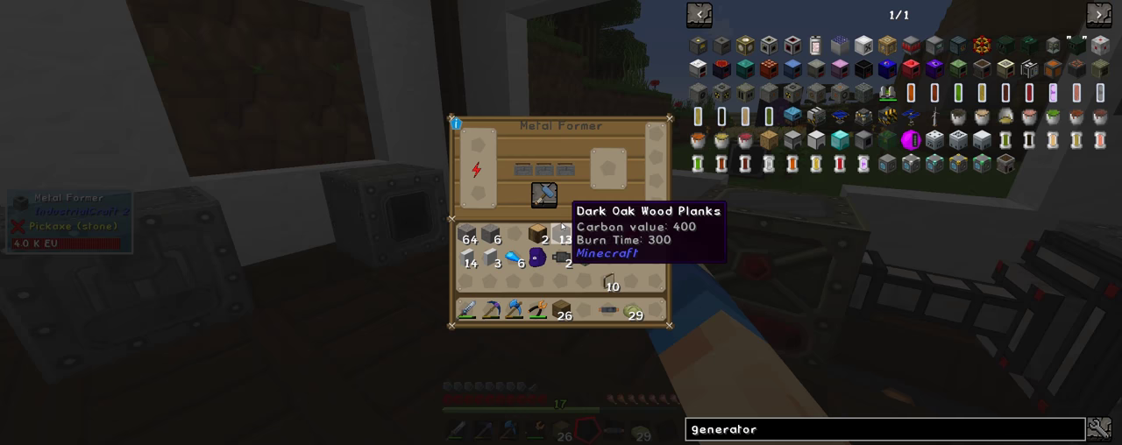
pyautogui.press('Escape')
# Recheck the Electric Furnace charge (606/600 EU) and the CESU's stored power (about 2,476 EU).
pyautogui.rightClick(561, 223)
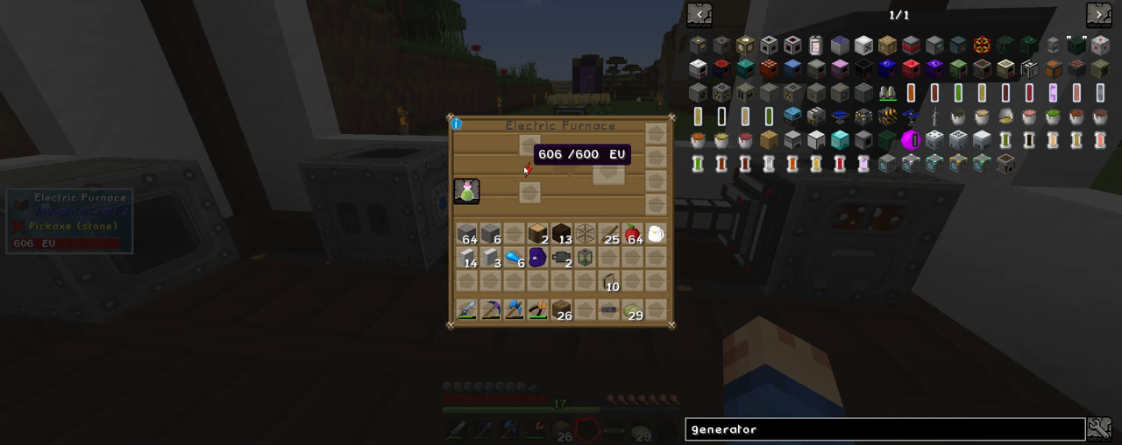
pyautogui.press('Escape')
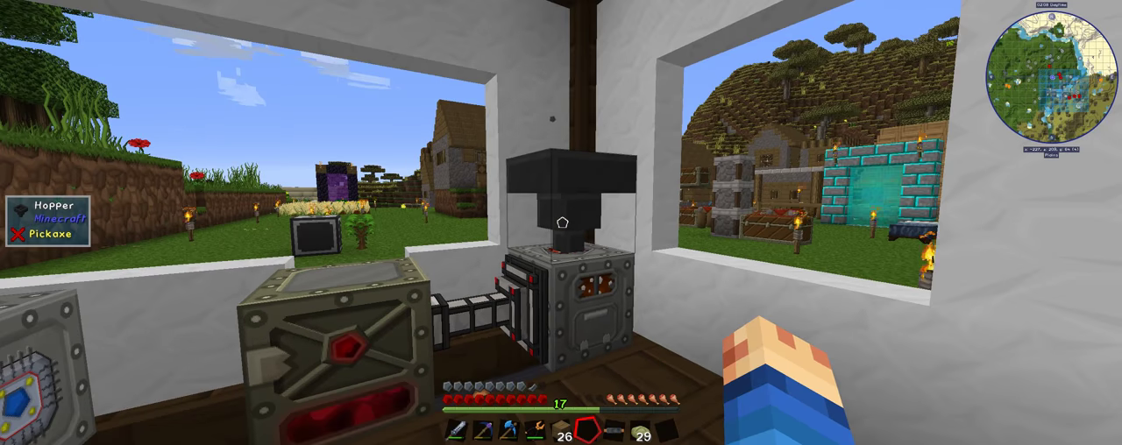
pyautogui.rightClick(561, 222)
pyautogui.press('Escape')
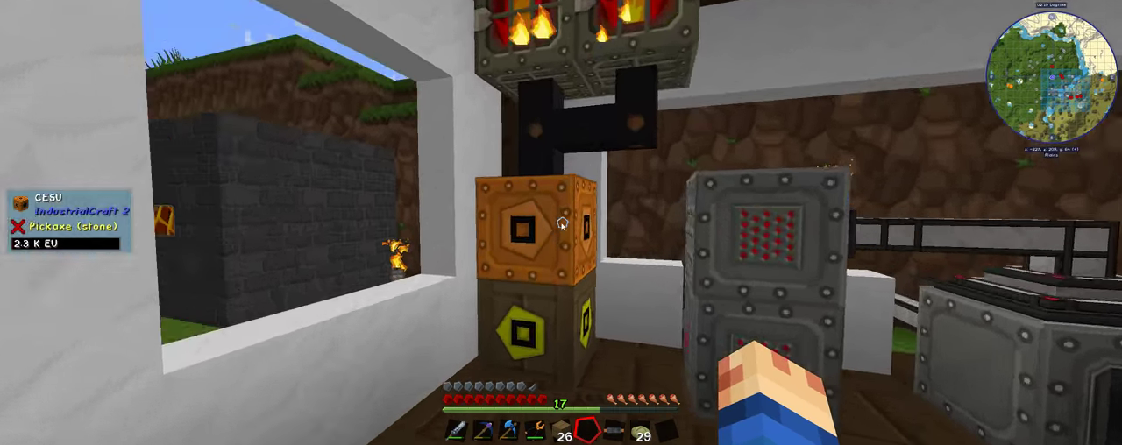
pyautogui.rightClick(561, 223)
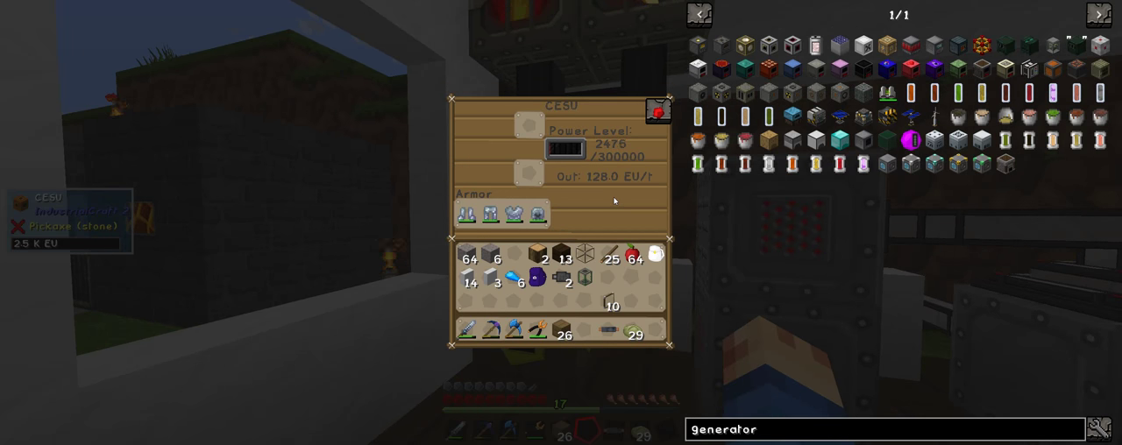
pyautogui.press('Escape')
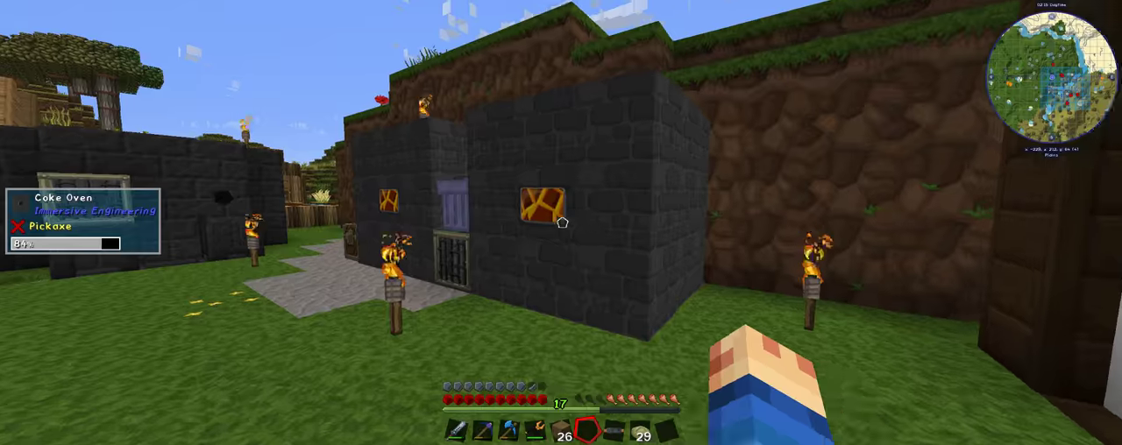
# Inspect the coke oven, then walk through the white building out onto the grass.
pyautogui.rightClick(562, 222)
pyautogui.press('Escape')
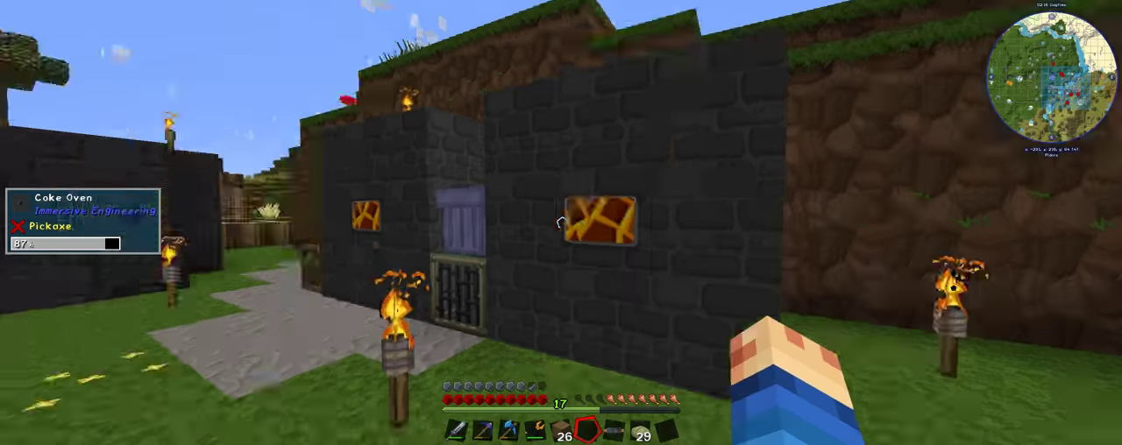
pyautogui.press('w')
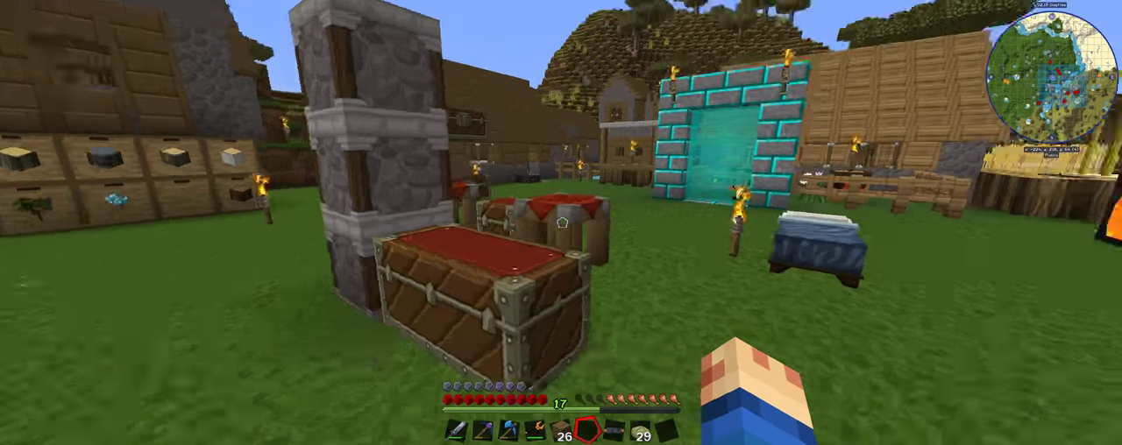
pyautogui.press('w')
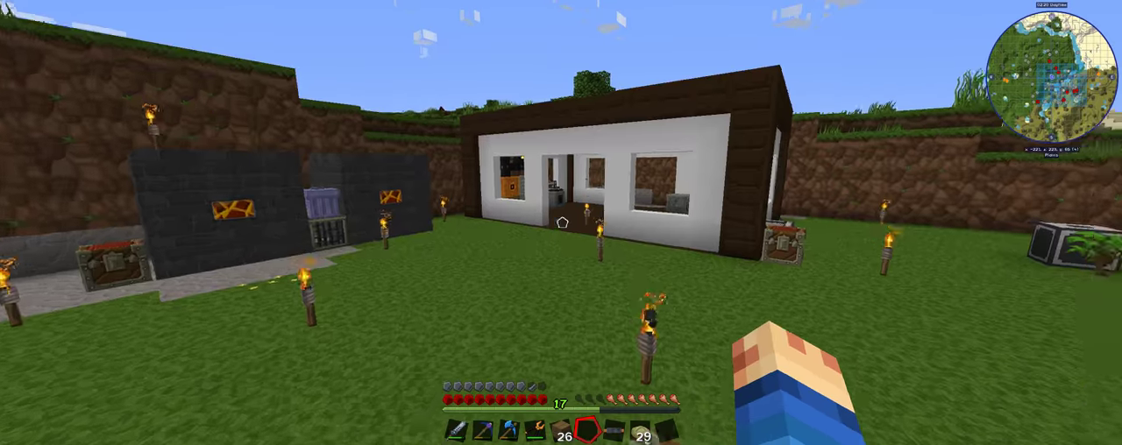
pyautogui.press('w')
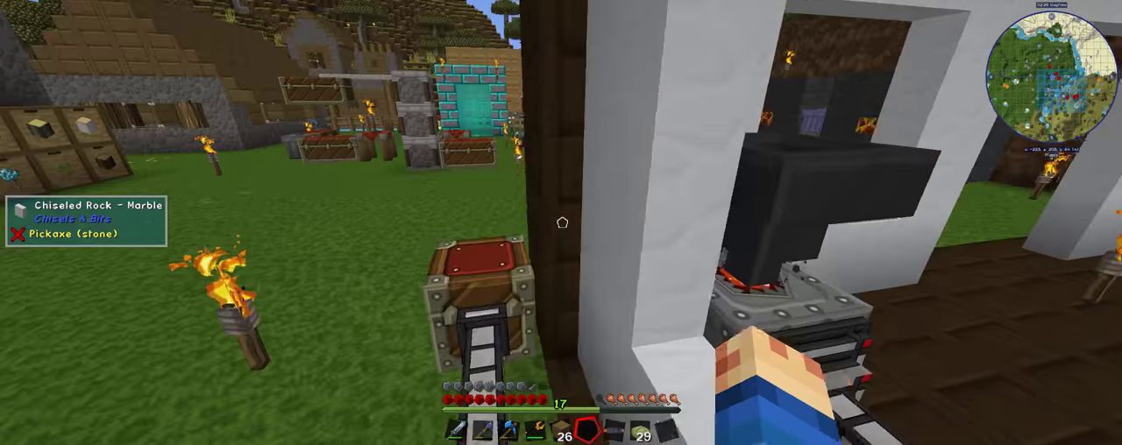
pyautogui.press('w')
pyautogui.press('w')
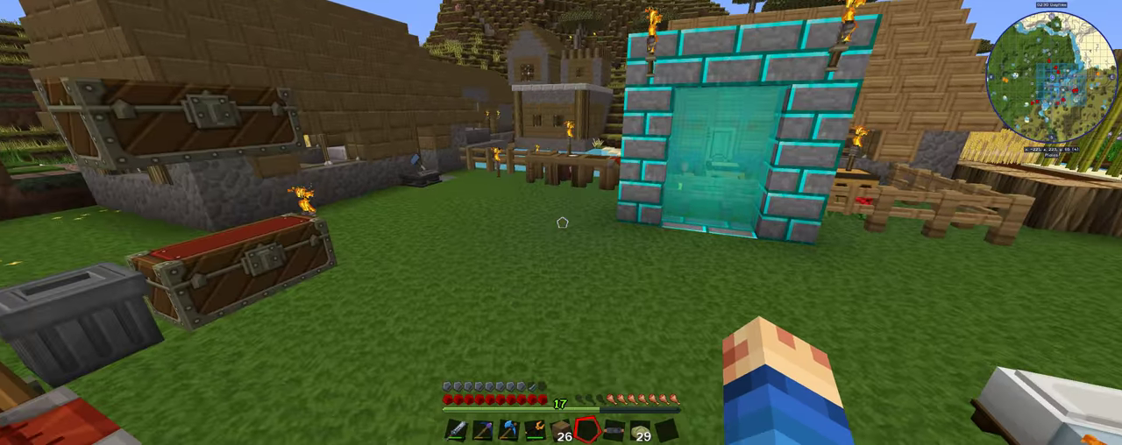
pyautogui.scroll(-1, 562, 223)
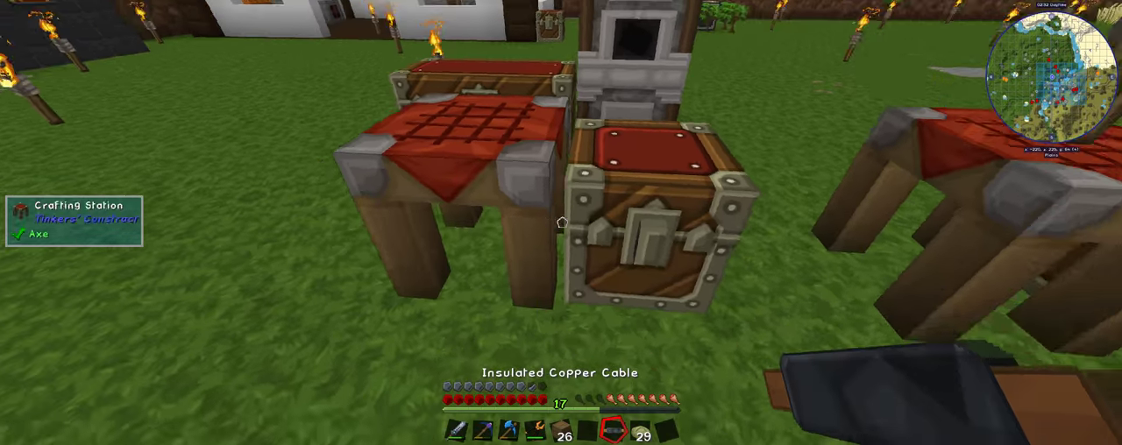
# Check the supply chest, then walk into the house to the Blast Furnace and open it.
pyautogui.rightClick(561, 223)
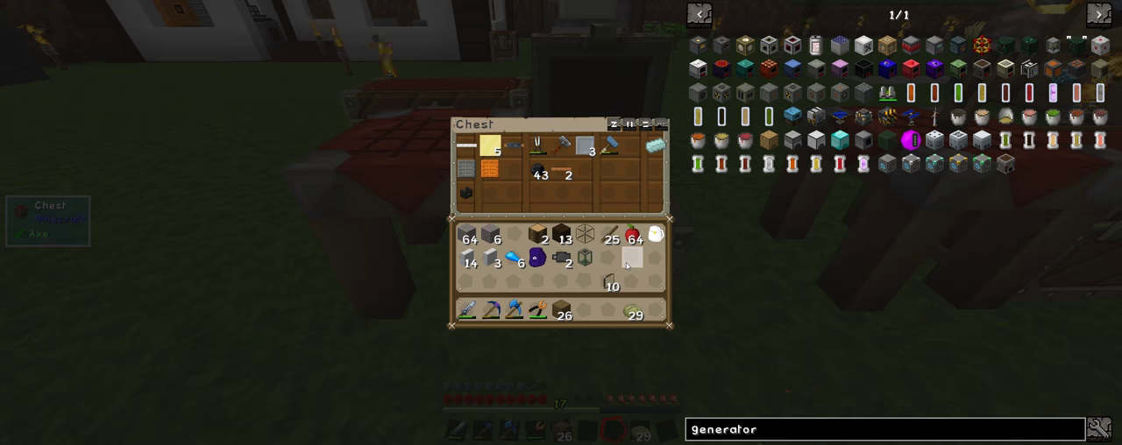
pyautogui.press('Escape')
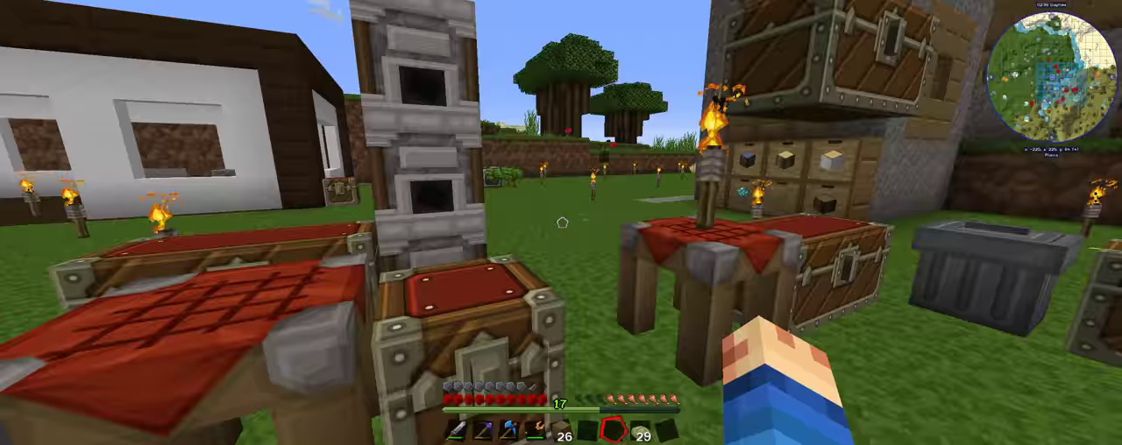
pyautogui.press('w')
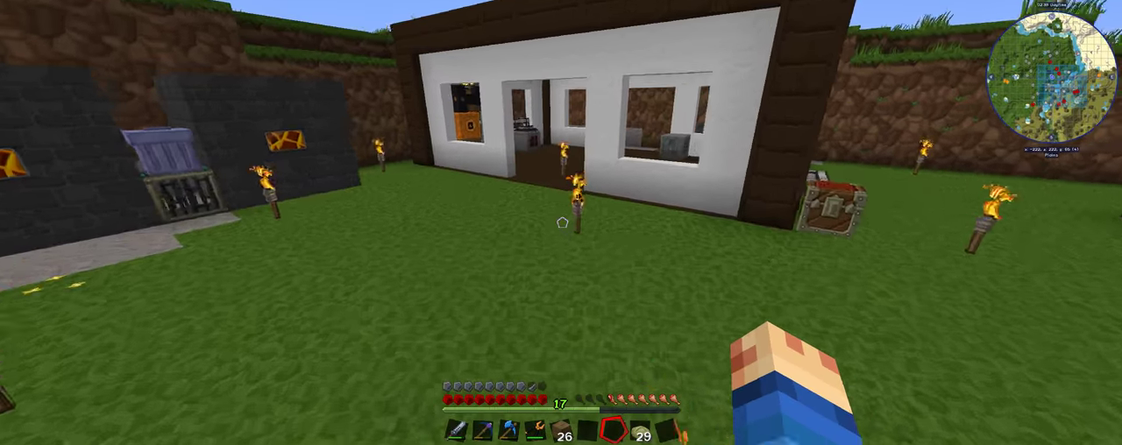
pyautogui.press('w')
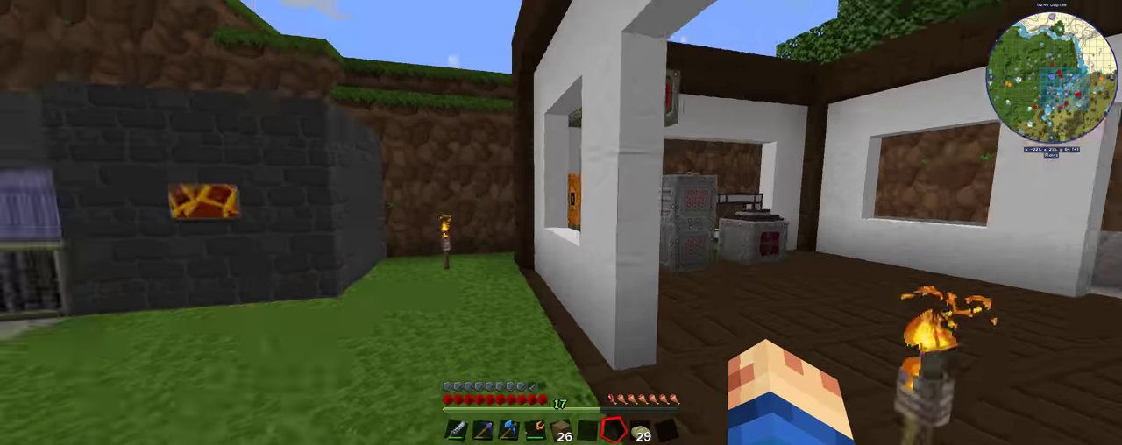
pyautogui.press('w')
pyautogui.rightClick(561, 223)
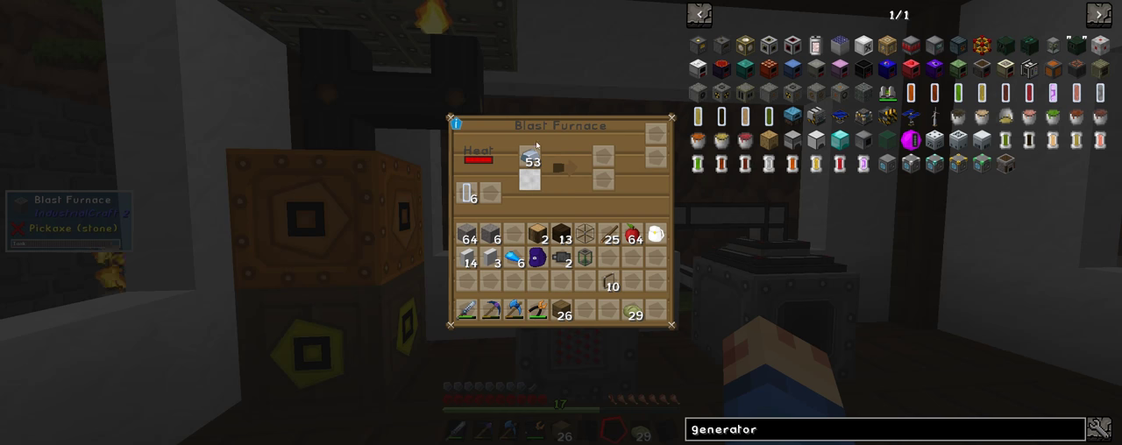
# Close the Blast Furnace and glance at the next machine's screen.
pyautogui.press('Escape')
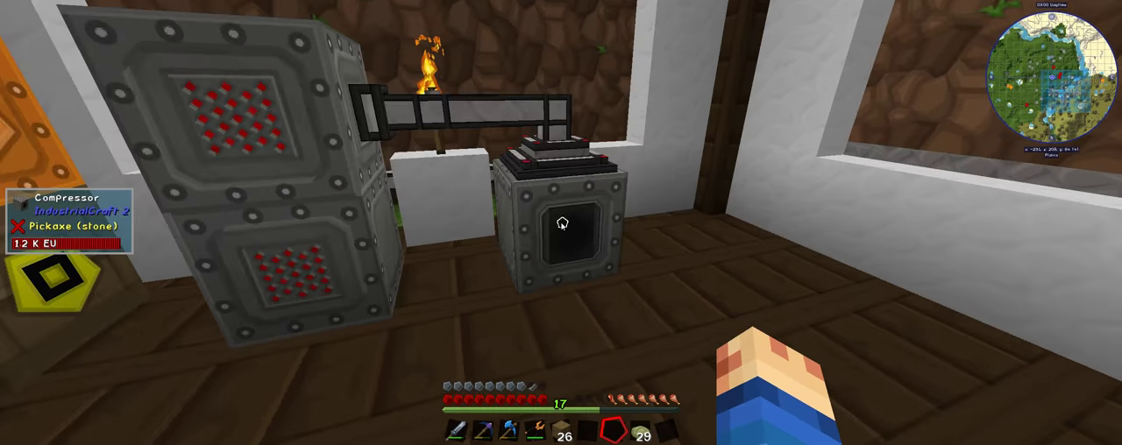
pyautogui.rightClick(561, 222)
pyautogui.press('Escape')
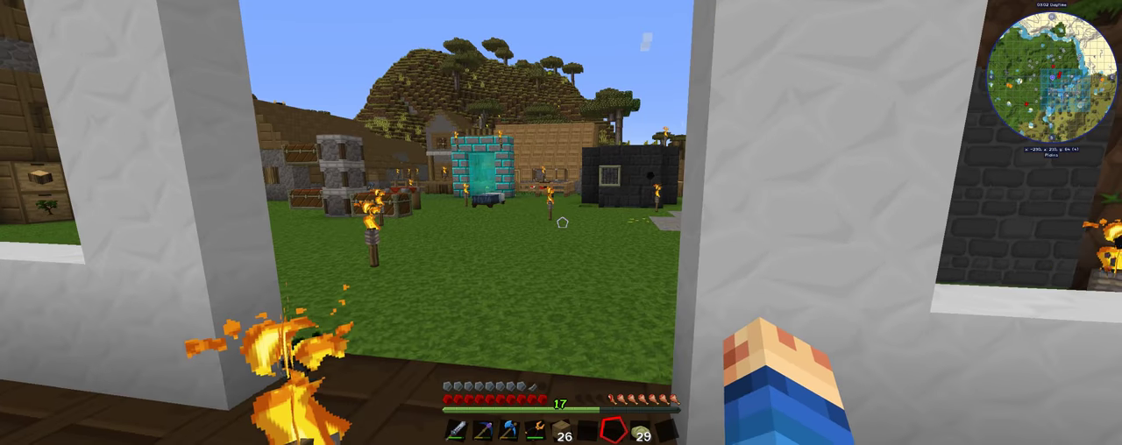
# Walk through the village to the crafting stations and chests, and bring up the inventory.
pyautogui.press('w')
pyautogui.press('w')
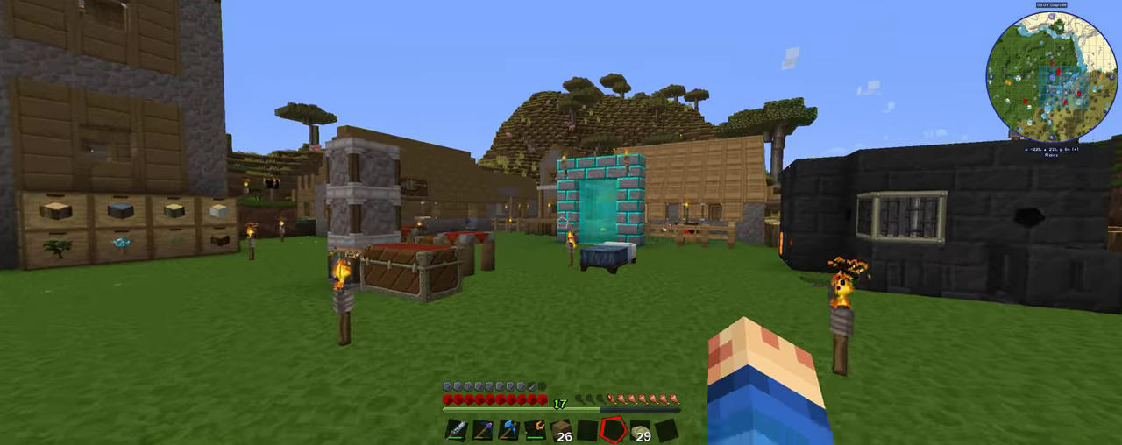
pyautogui.press('w')
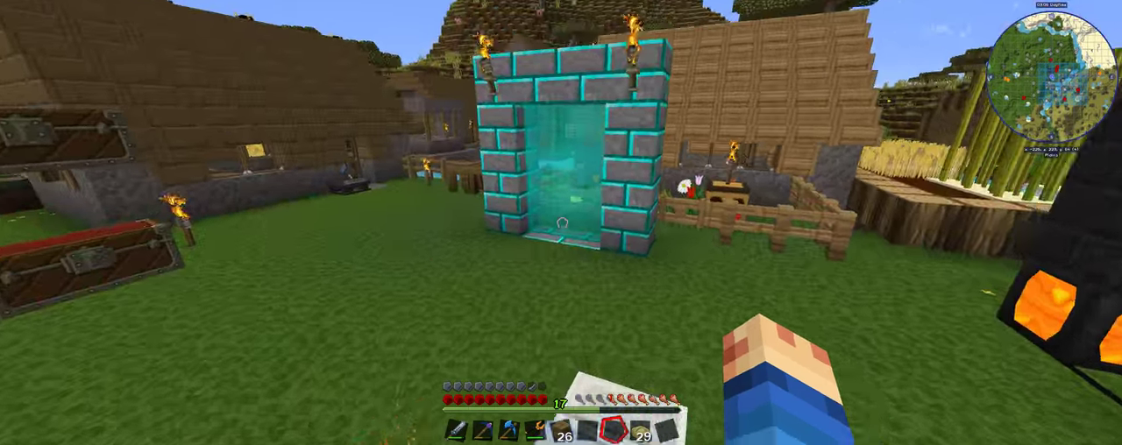
pyautogui.press('w')
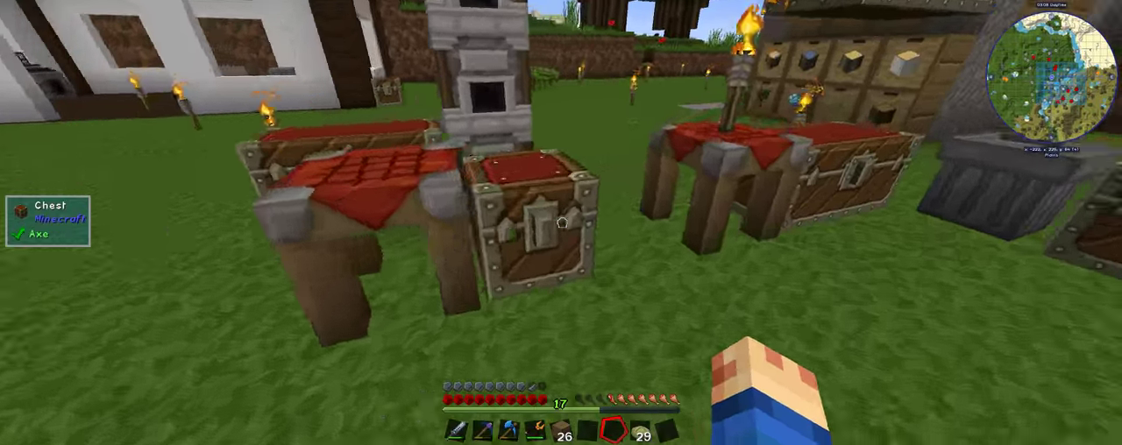
pyautogui.press('w')
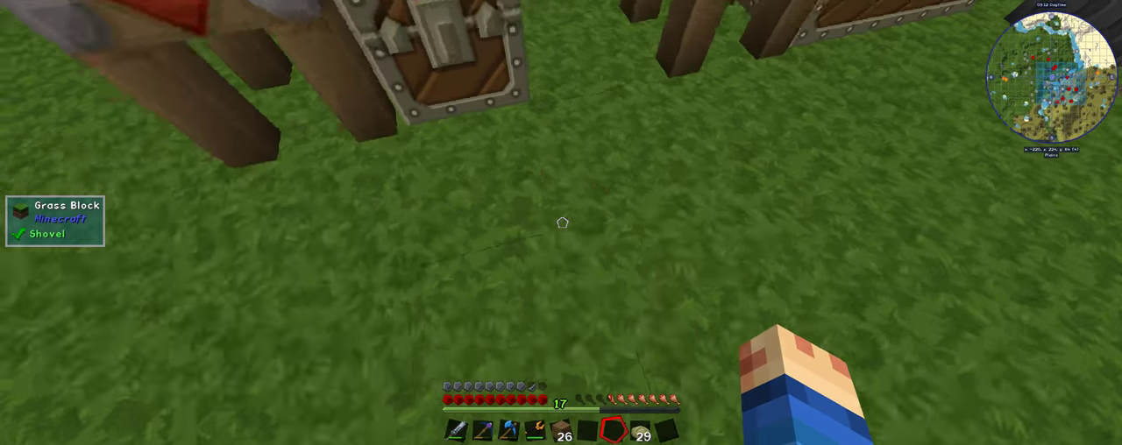
pyautogui.press('e')
pyautogui.press('e')
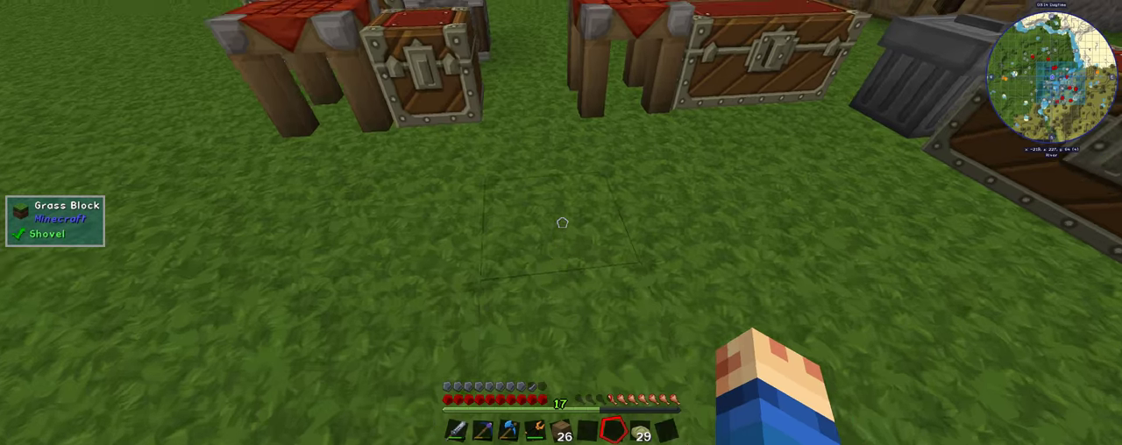
pyautogui.press('e')
# Search JEI for 'blast' and view the Blast Brick and Blaze Powder recipes.
pyautogui.rightClick(798, 431)
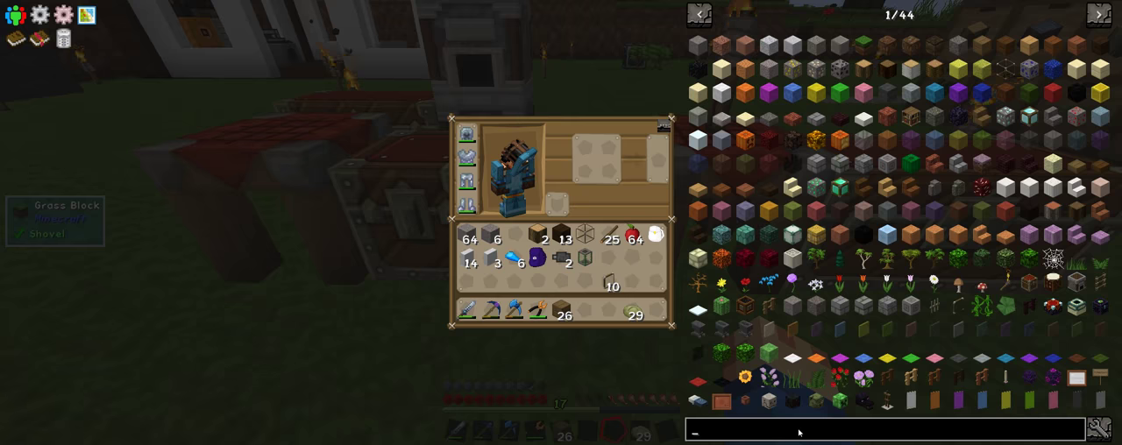
pyautogui.write('blast furn')
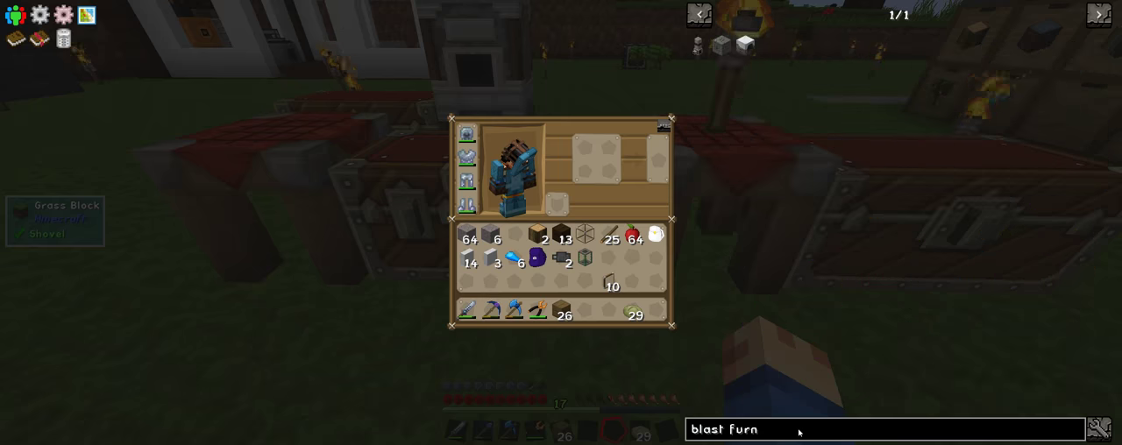
pyautogui.rightClick(798, 431)
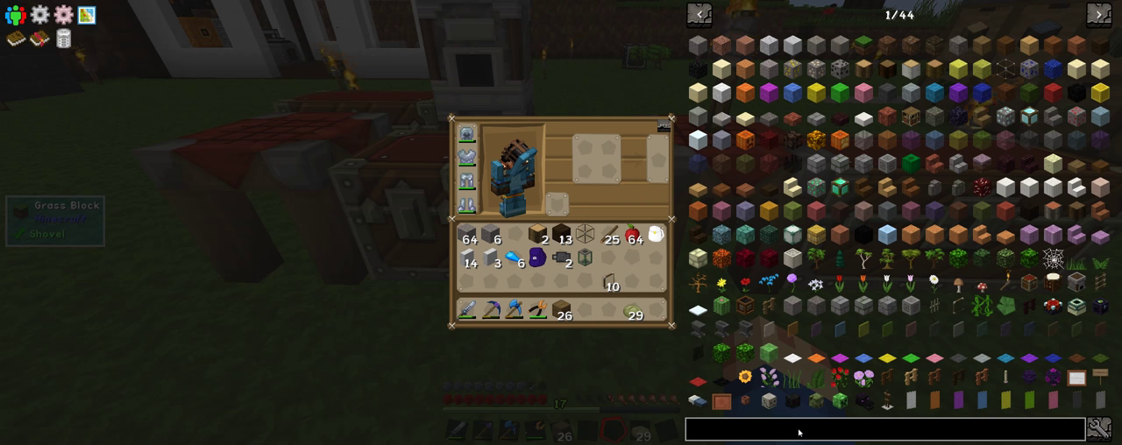
pyautogui.write('furna')
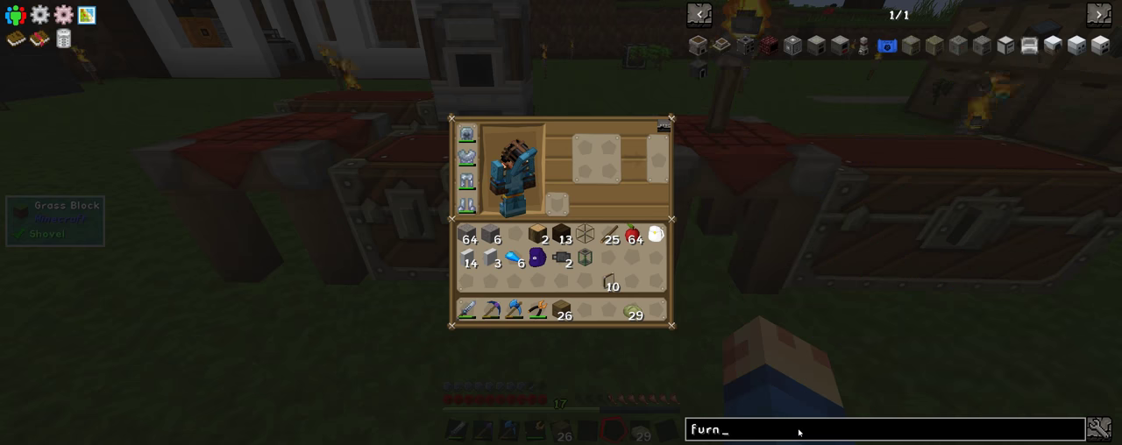
pyautogui.press('BackSpace')
pyautogui.press('BackSpace')
pyautogui.press('BackSpace')
pyautogui.press('BackSpace')
pyautogui.write('blast')
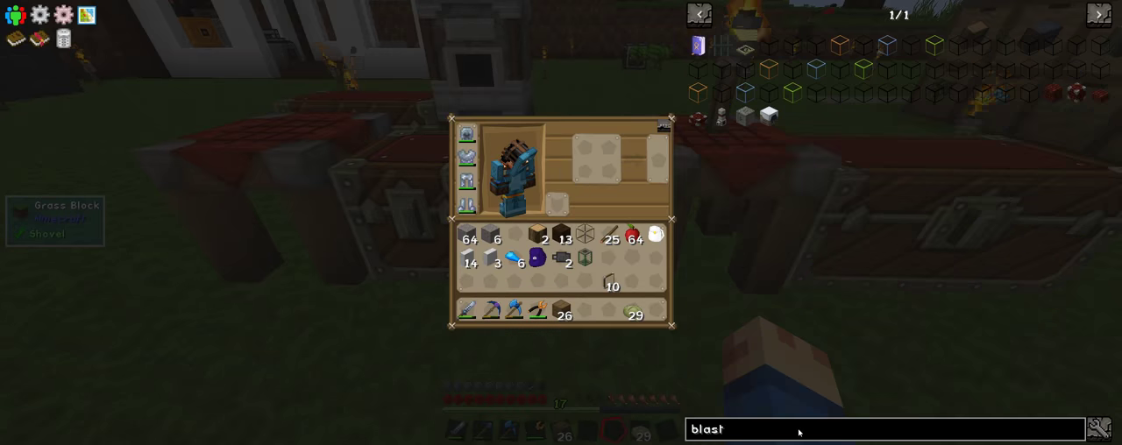
pyautogui.click(1052, 91)
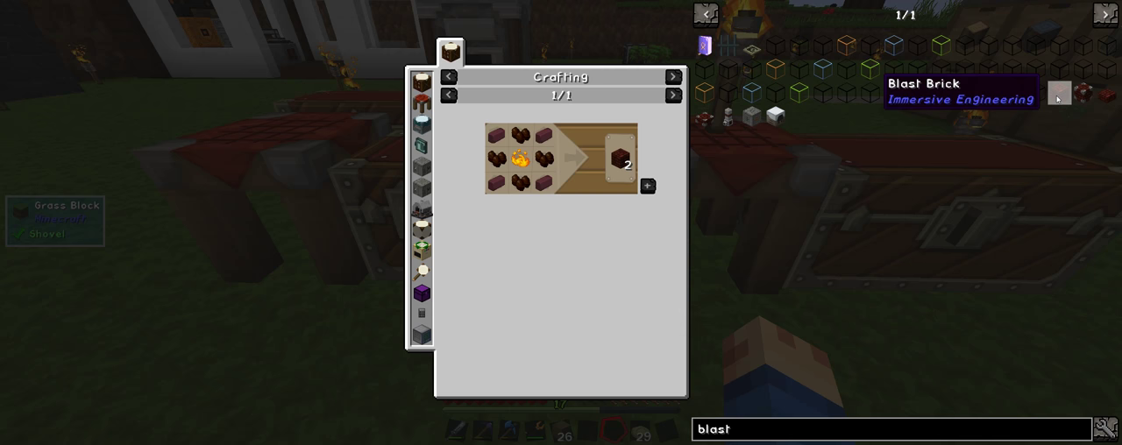
pyautogui.click(520, 159)
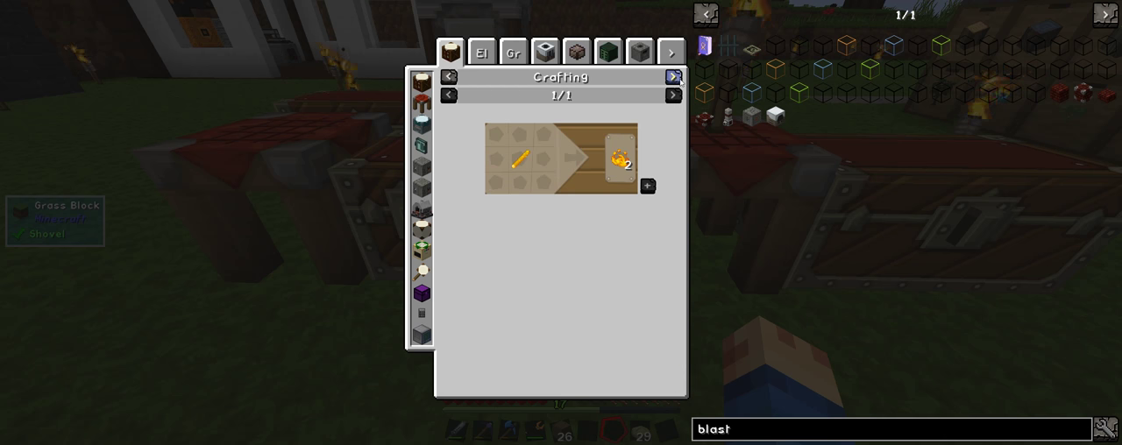
# Browse Blaze Powder's Electric Crusher, Scrapbox, Macerator and Crusher recipes back to crafting.
pyautogui.click(673, 77)
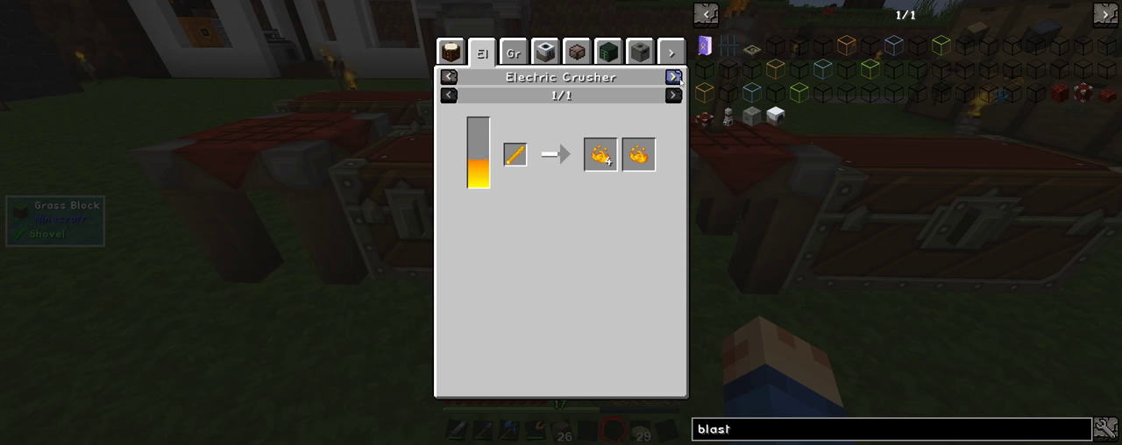
pyautogui.click(673, 77)
pyautogui.click(674, 77)
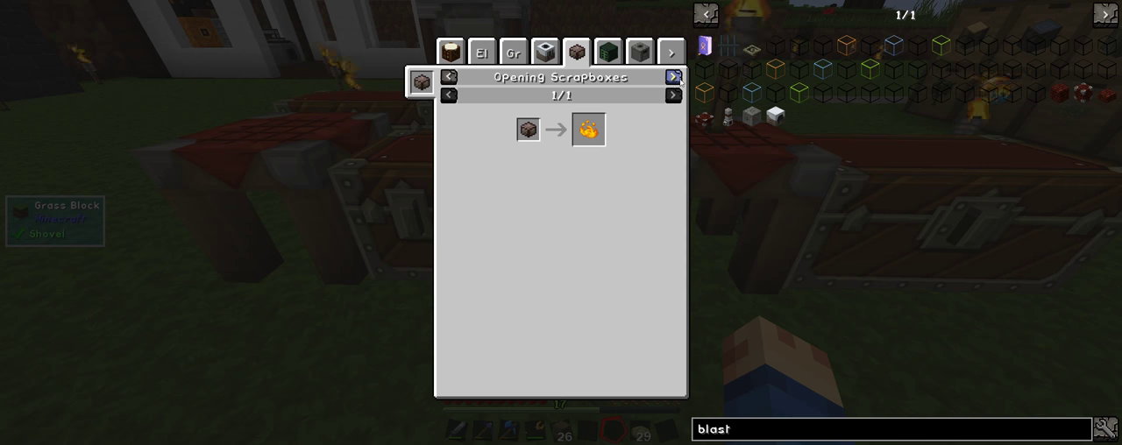
pyautogui.click(674, 77)
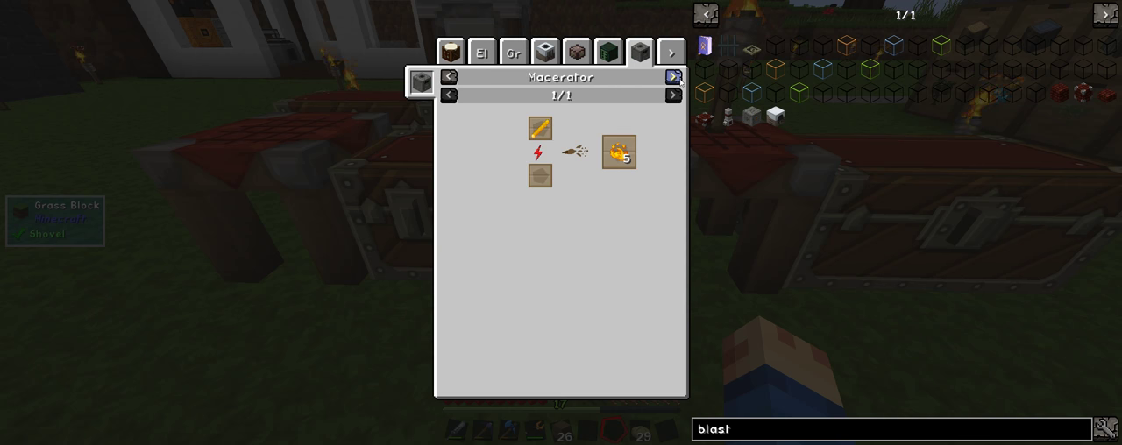
pyautogui.click(673, 77)
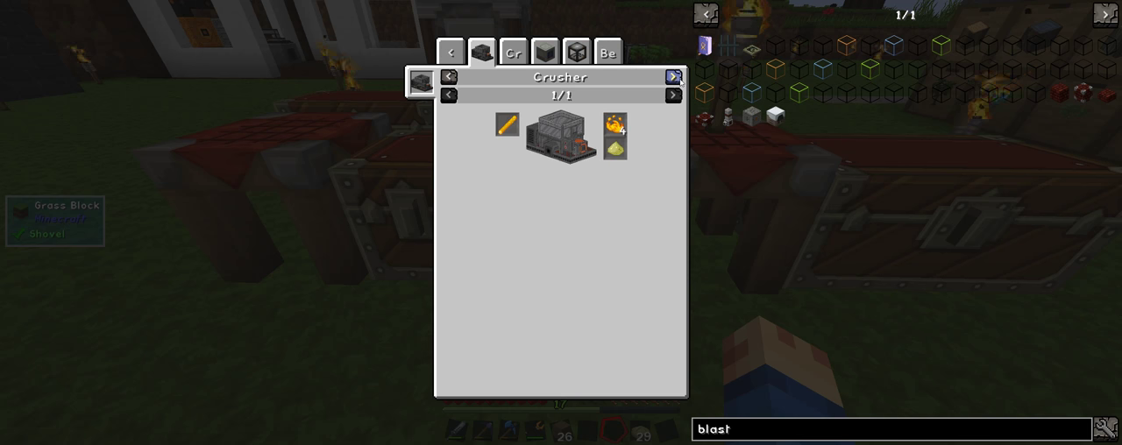
pyautogui.click(673, 77)
pyautogui.click(674, 77)
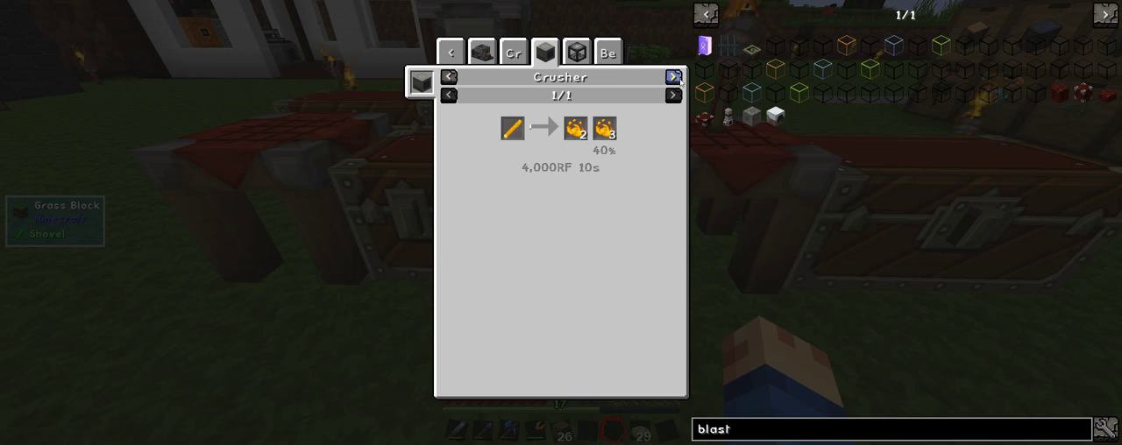
pyautogui.click(674, 77)
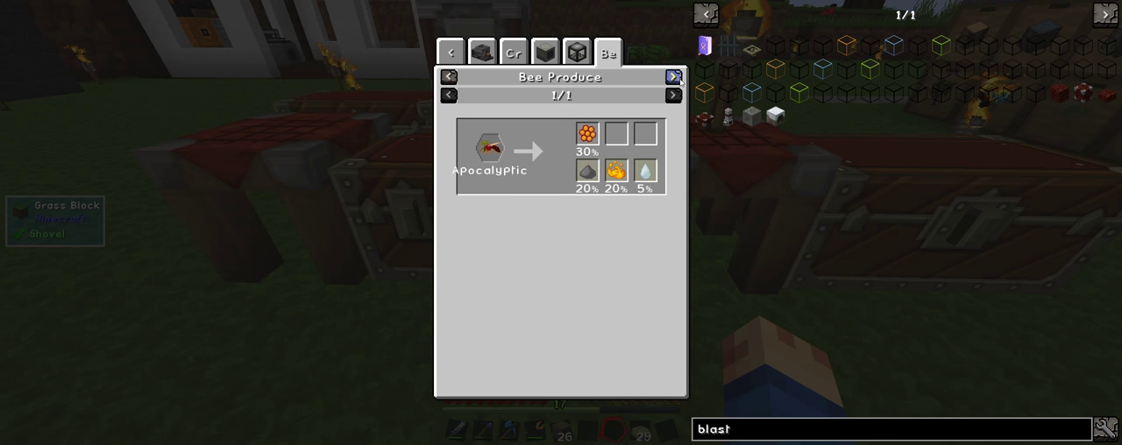
pyautogui.click(673, 77)
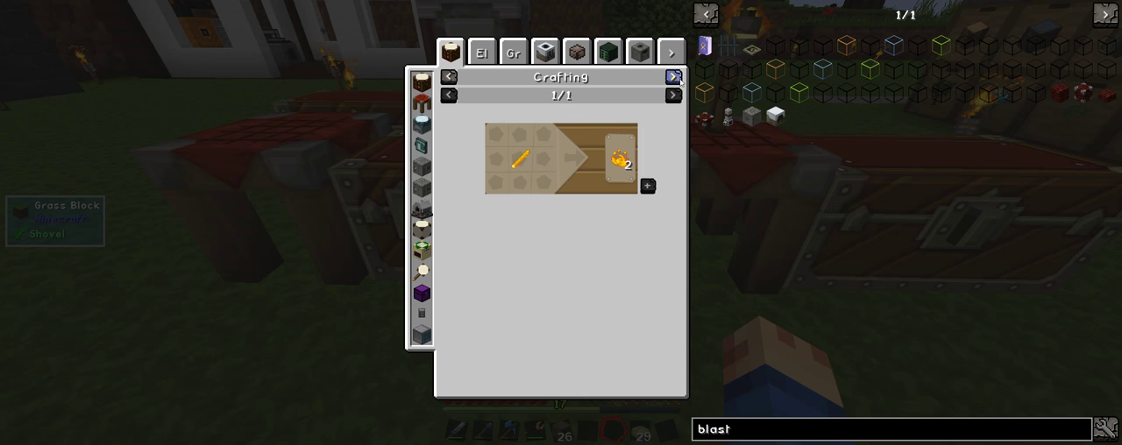
# Cycle Blaze Powder's recipe types again to the Squeezer recipe, then close the viewer.
pyautogui.click(674, 77)
pyautogui.click(674, 77)
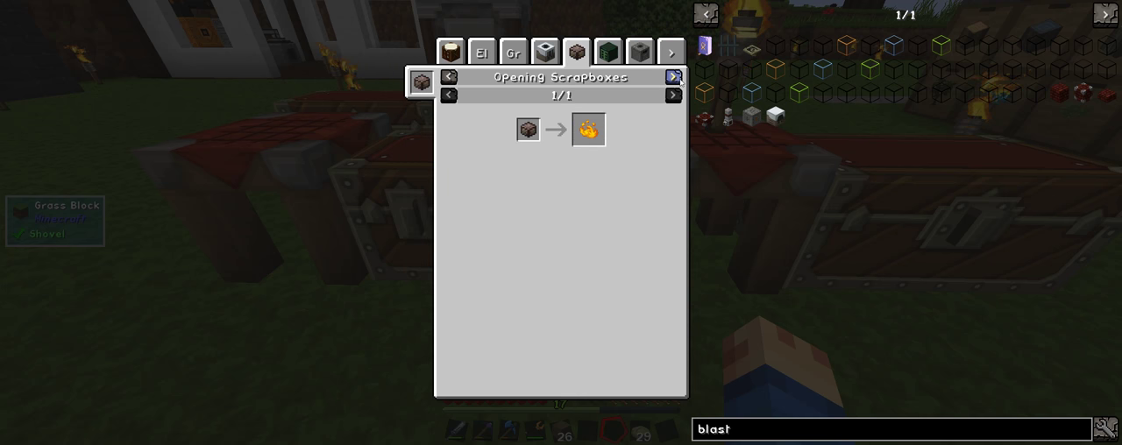
pyautogui.click(674, 77)
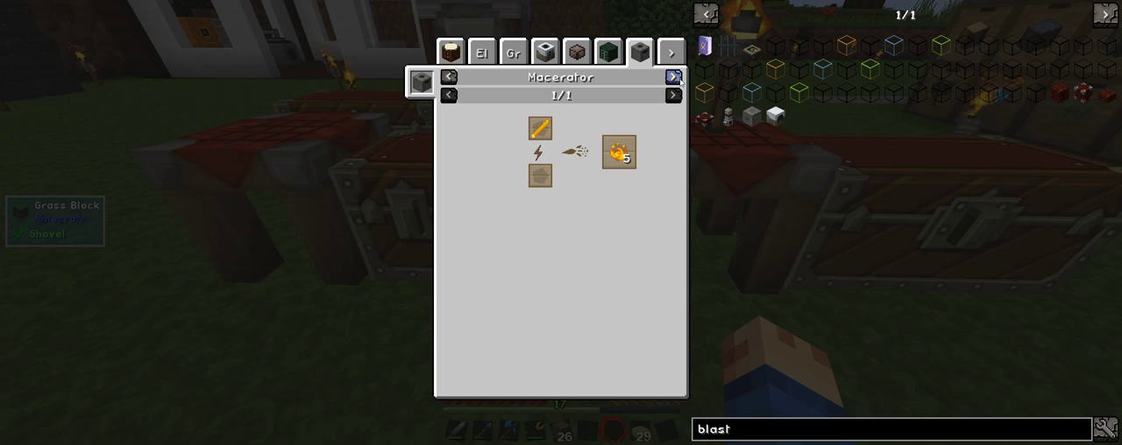
pyautogui.click(674, 78)
pyautogui.click(674, 77)
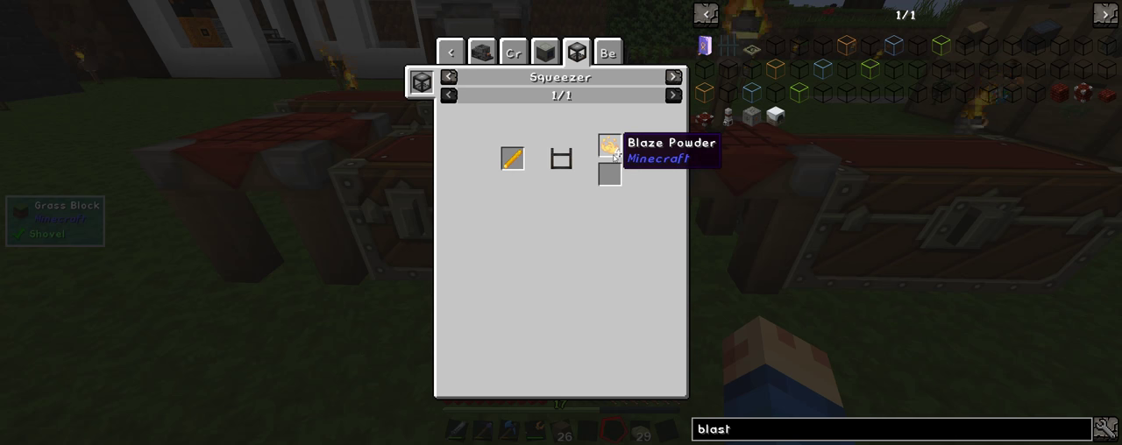
pyautogui.press('Escape')
pyautogui.press('Escape')
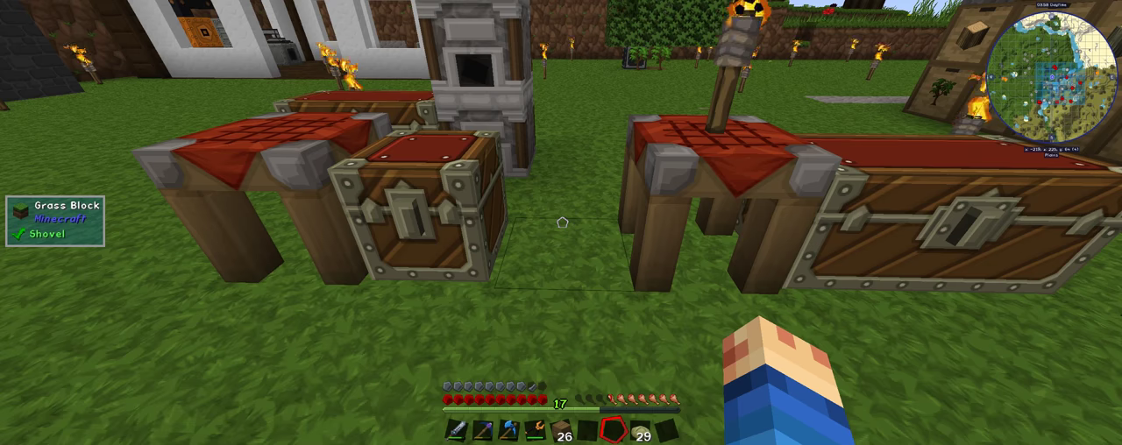
# Search the item list for 'fire' and view the Ring of Fire Resistance recipe.
pyautogui.press('e')
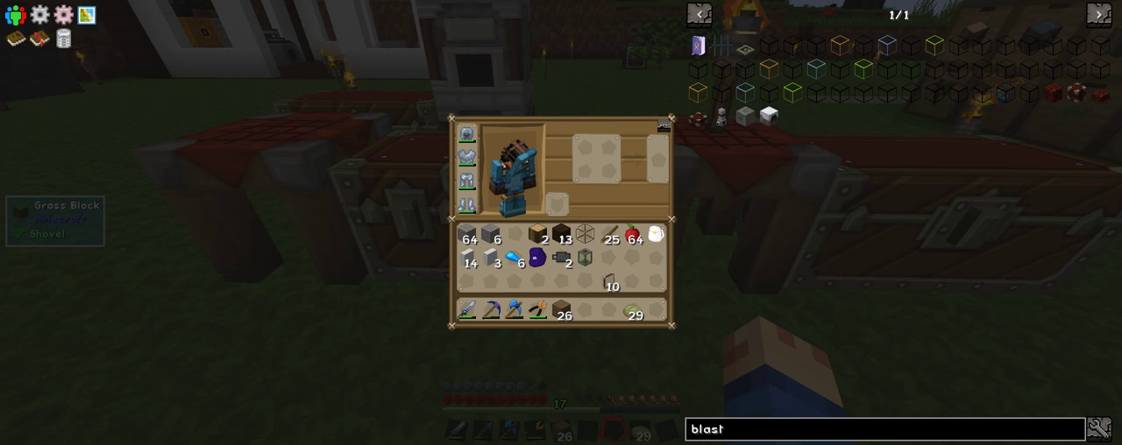
pyautogui.press('e')
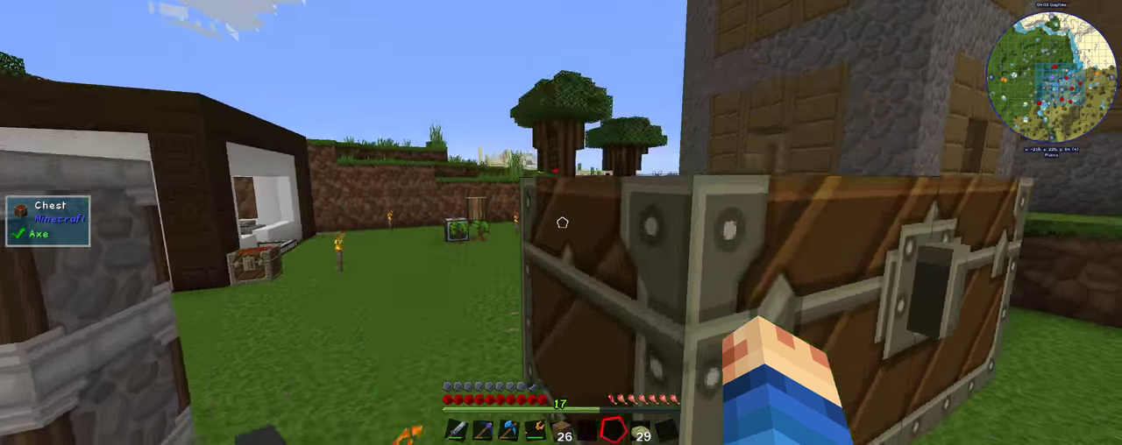
pyautogui.press('e')
pyautogui.rightClick(764, 429)
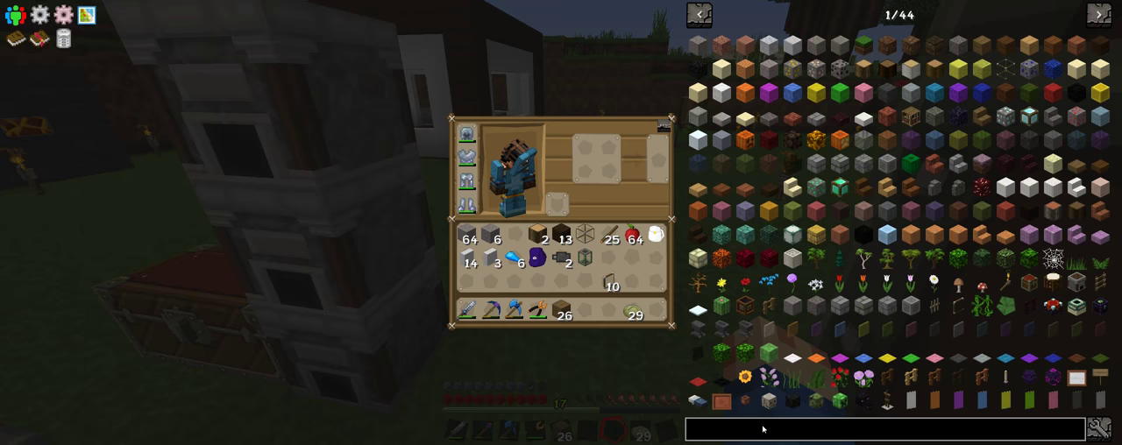
pyautogui.write('fire')
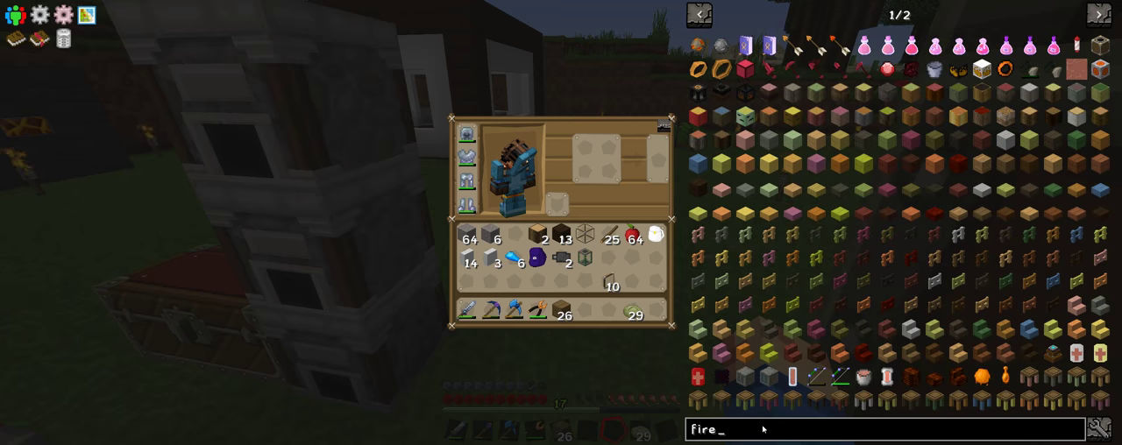
pyautogui.click(696, 68)
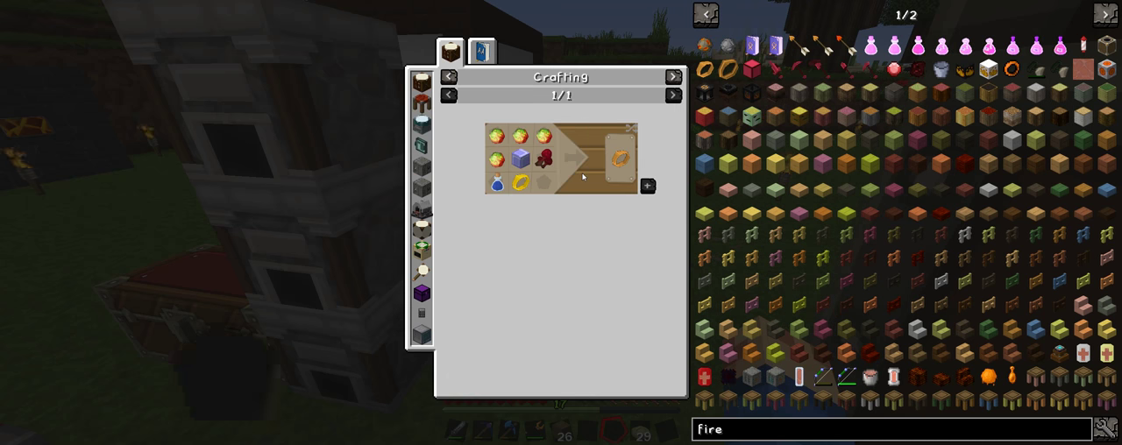
pyautogui.press('Escape')
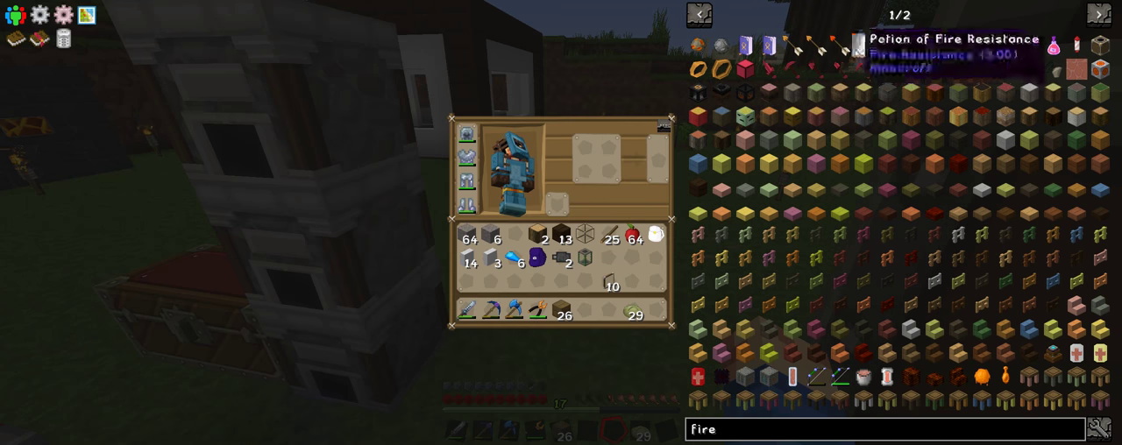
# View the Fire Resistance potion brewing recipe, then close the inventory.
pyautogui.click(776, 46)
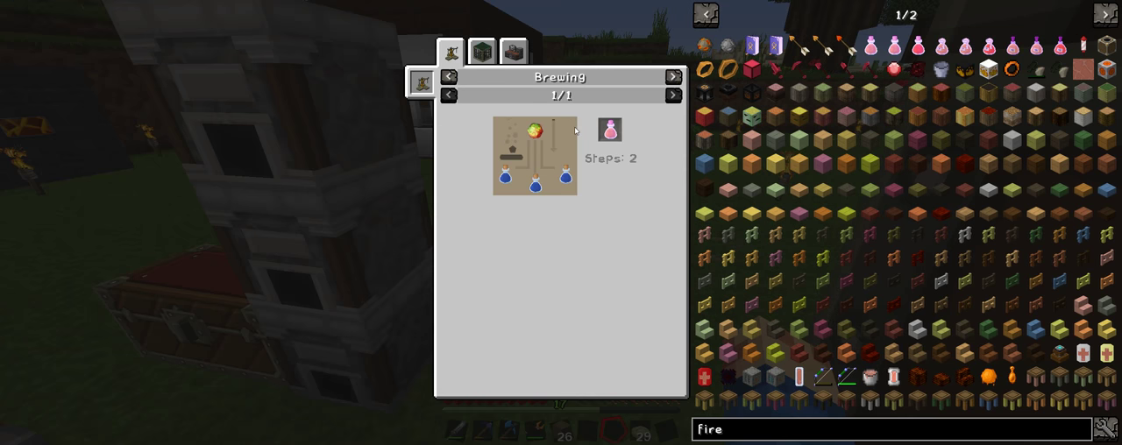
pyautogui.click(449, 76)
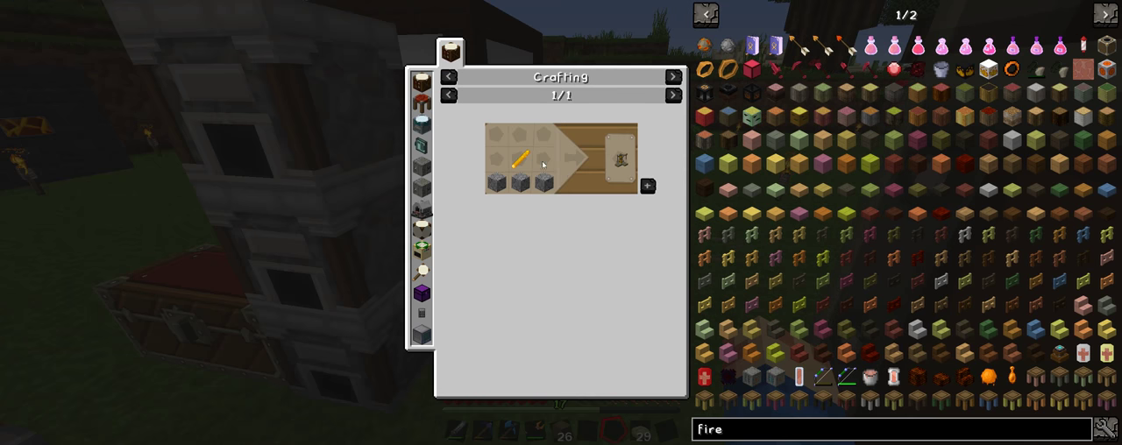
pyautogui.press('Escape')
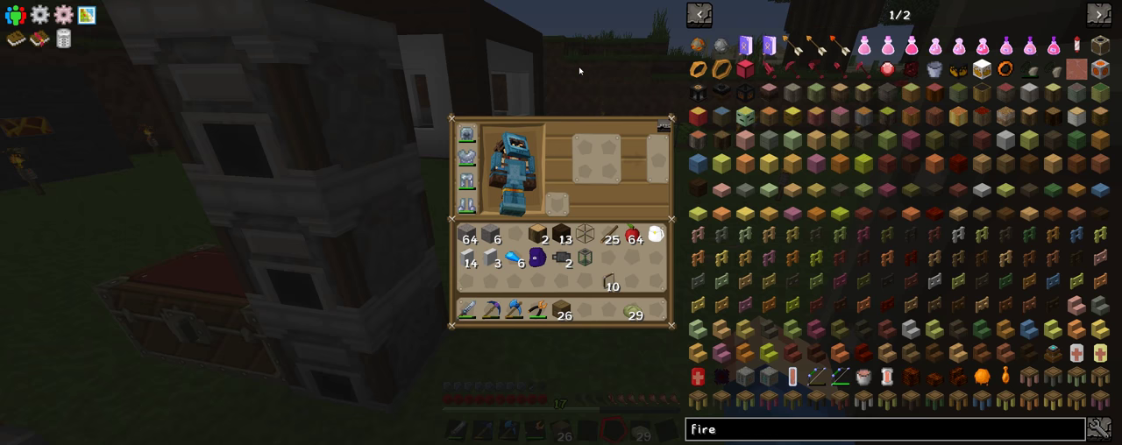
pyautogui.press('e')
pyautogui.scroll(-1, 562, 222)
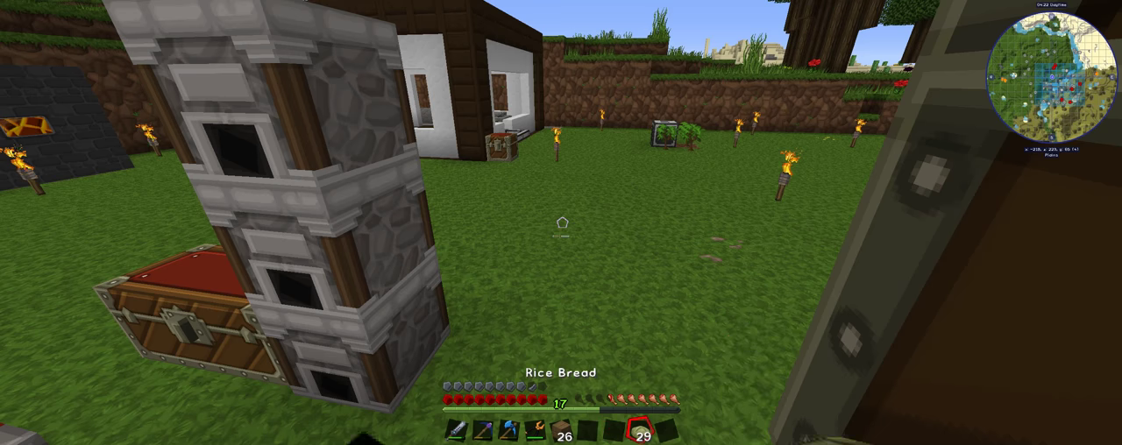
# Grab the Mining Backpack and open the large storage chest.
pyautogui.press('e')
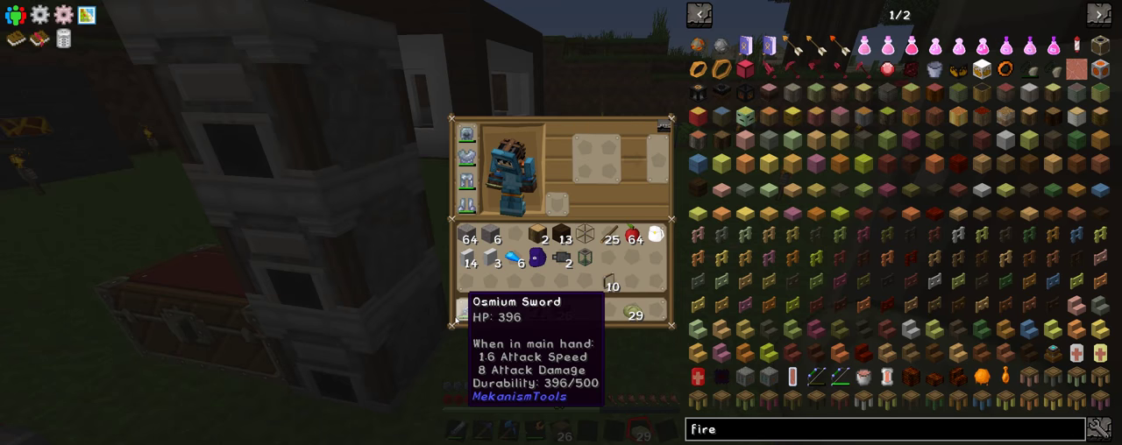
pyautogui.click(533, 254)
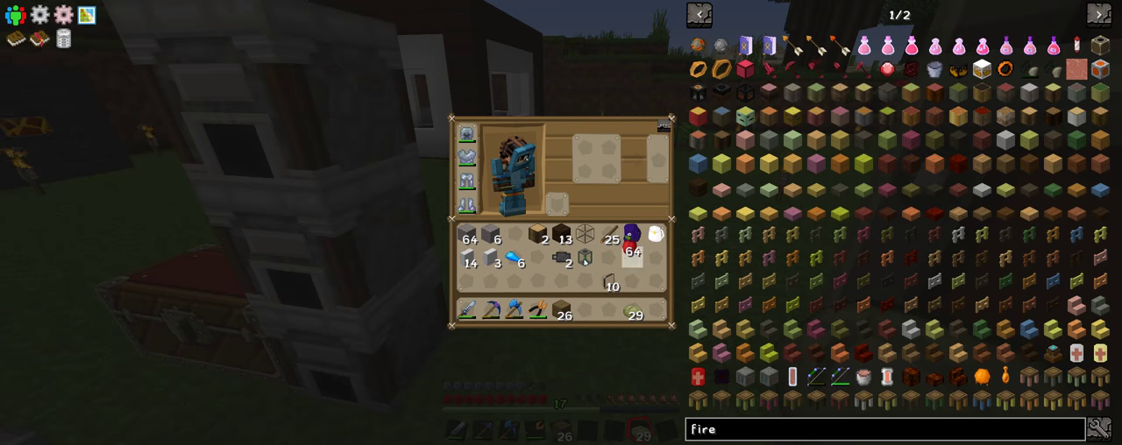
pyautogui.press('e')
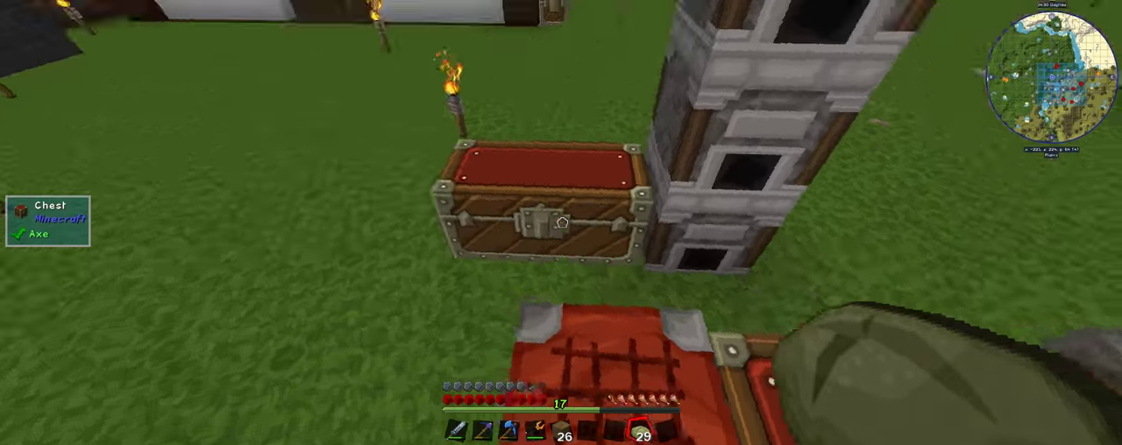
pyautogui.rightClick(562, 223)
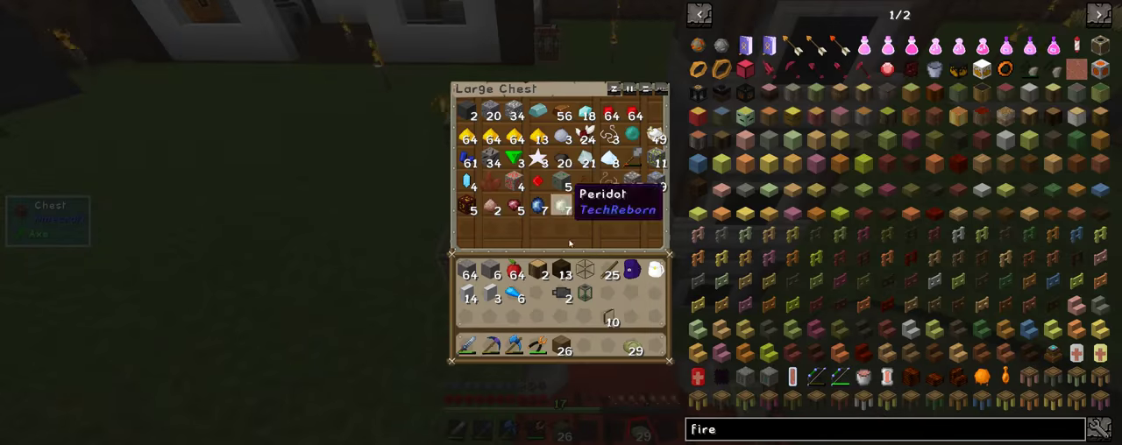
pyautogui.press('e')
pyautogui.rightClick(561, 223)
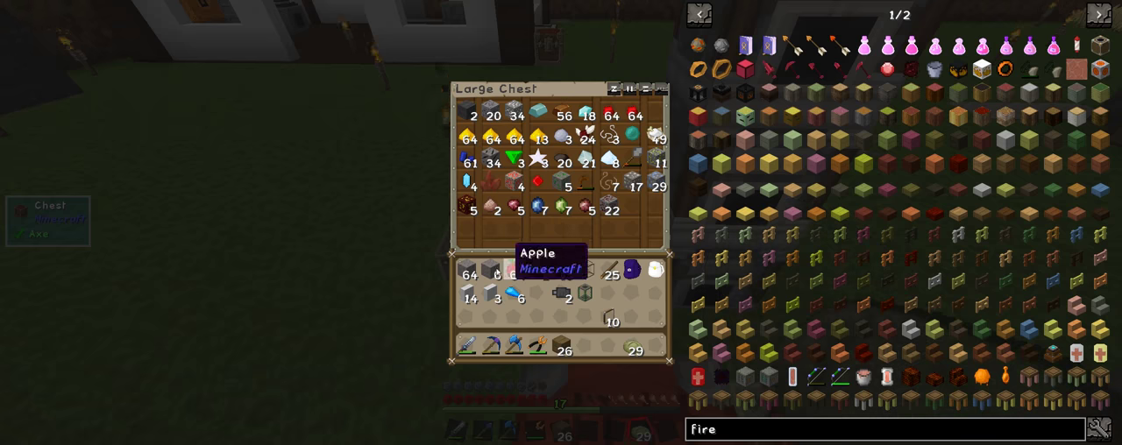
# Deposit the wood, glass, sticks, chiseled rock and oak planks into the chest, keeping the apples.
pyautogui.keyDown('shift'); pyautogui.click(468, 272); pyautogui.keyUp('shift')
pyautogui.click(514, 272)
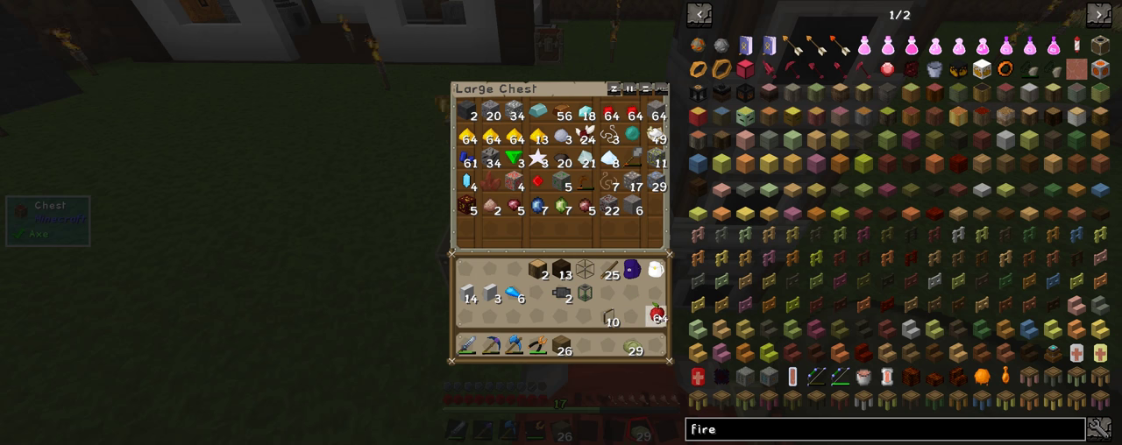
pyautogui.click(655, 315)
pyautogui.keyDown('shift'); pyautogui.click(609, 318); pyautogui.keyUp('shift')
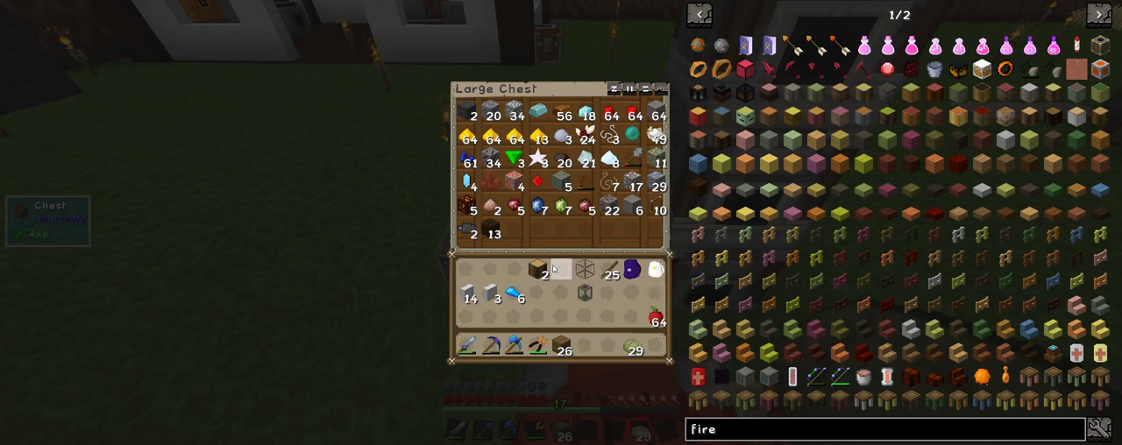
pyautogui.keyDown('shift'); pyautogui.click(539, 269); pyautogui.keyUp('shift')
pyautogui.keyDown('shift'); pyautogui.click(585, 269); pyautogui.keyUp('shift')
pyautogui.keyDown('shift'); pyautogui.click(515, 293); pyautogui.keyUp('shift')
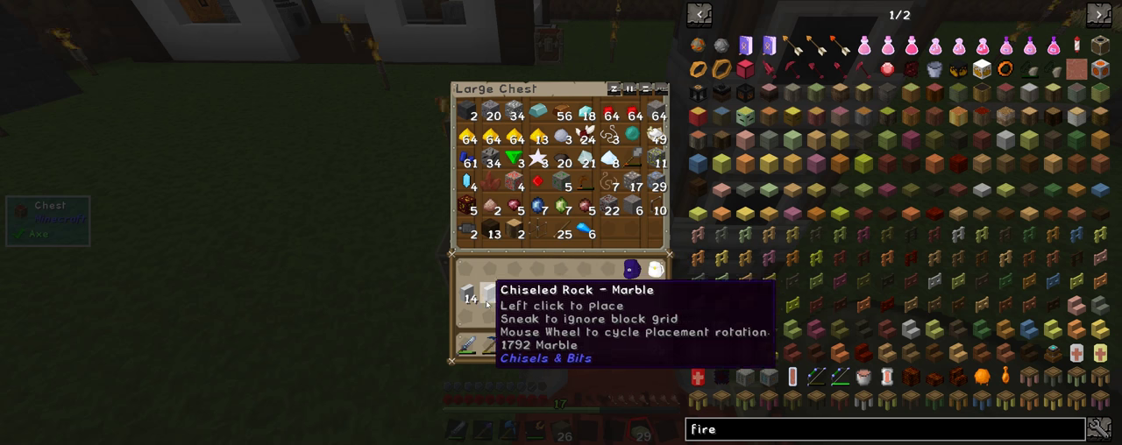
pyautogui.keyDown('shift'); pyautogui.click(467, 294); pyautogui.keyUp('shift')
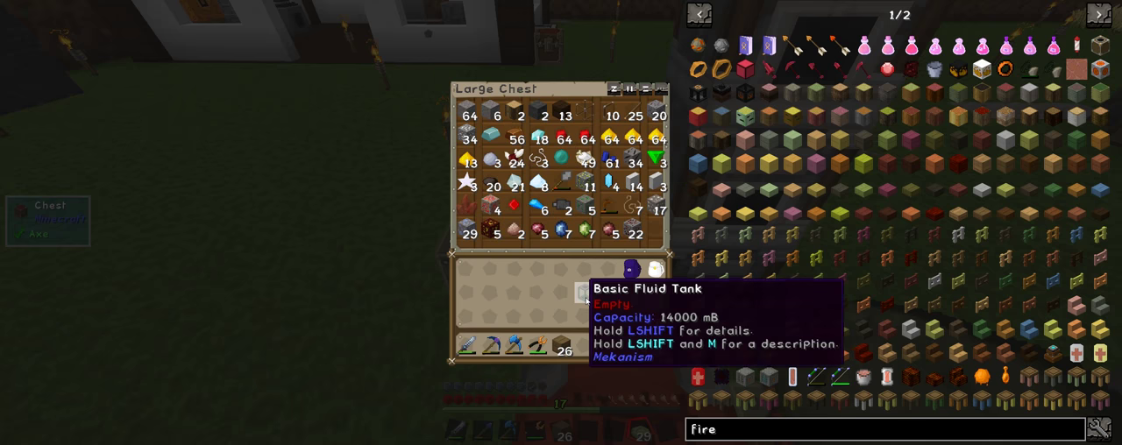
pyautogui.keyDown('shift'); pyautogui.click(585, 294); pyautogui.keyUp('shift')
pyautogui.keyDown('shift'); pyautogui.click(561, 346); pyautogui.keyUp('shift')
pyautogui.press('e')
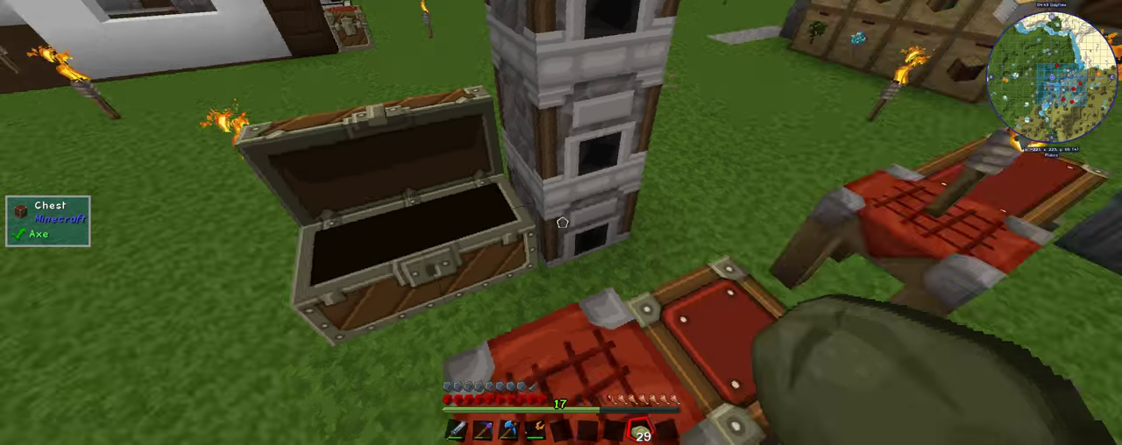
# Check the small chest beside the furnace and the chest holding Cobalt Ingots.
pyautogui.rightClick(561, 223)
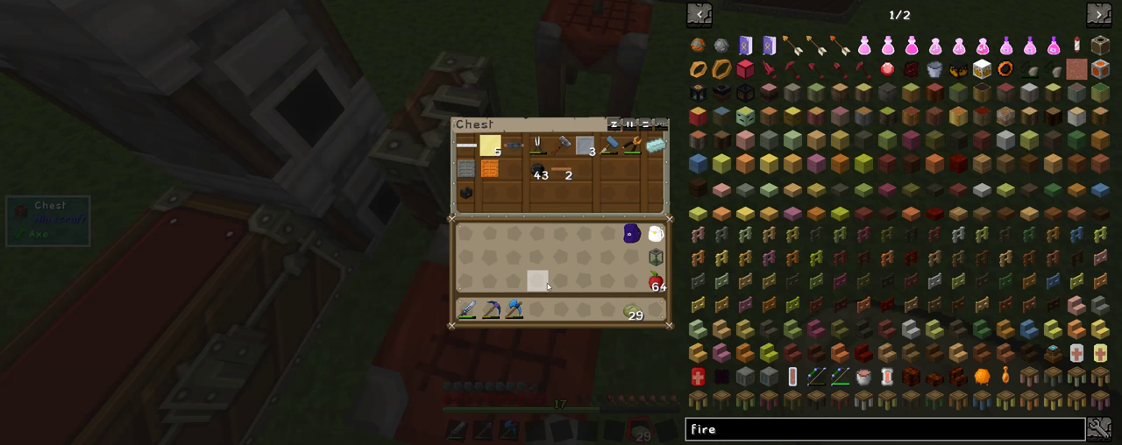
pyautogui.press('e')
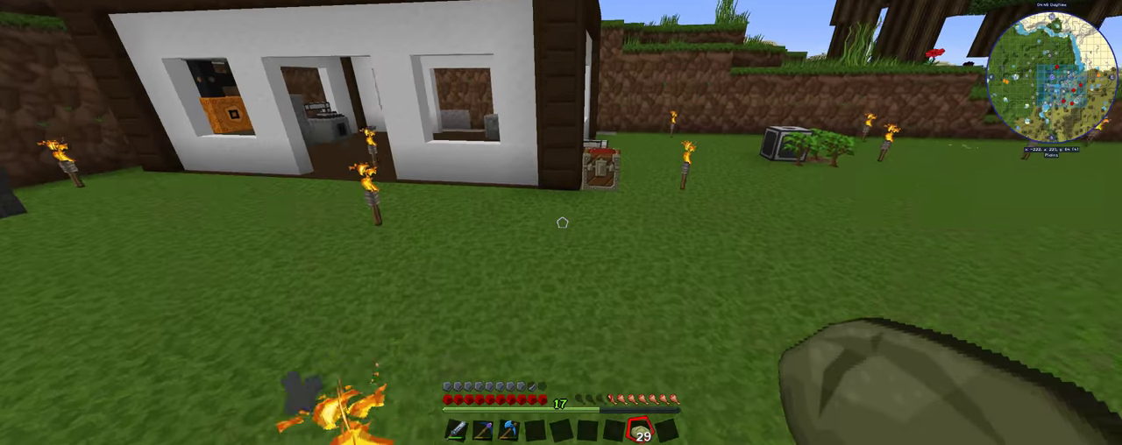
pyautogui.rightClick(562, 223)
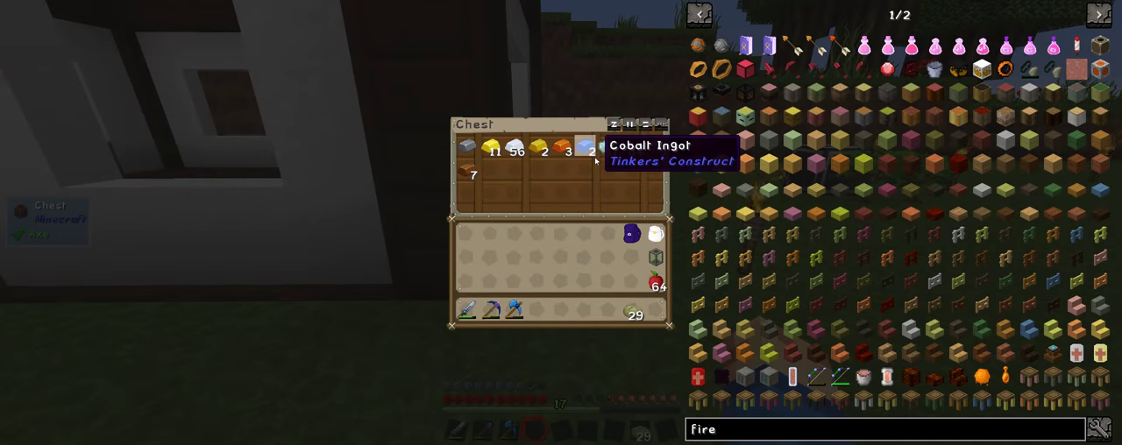
pyautogui.press('e')
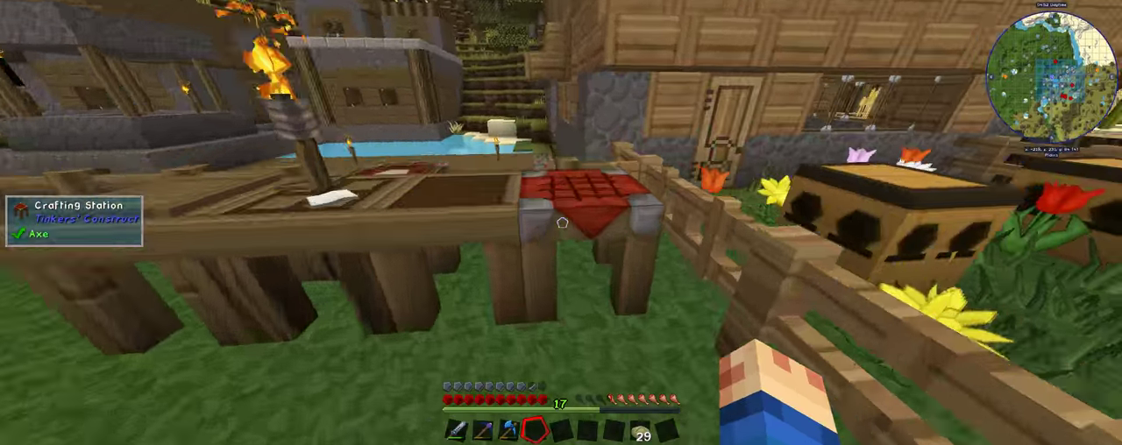
# Inspect the Cobalt pickaxe 'Waynos Picker' in the Tool Station, then eat rice bread.
pyautogui.rightClick(561, 222)
pyautogui.press('e')
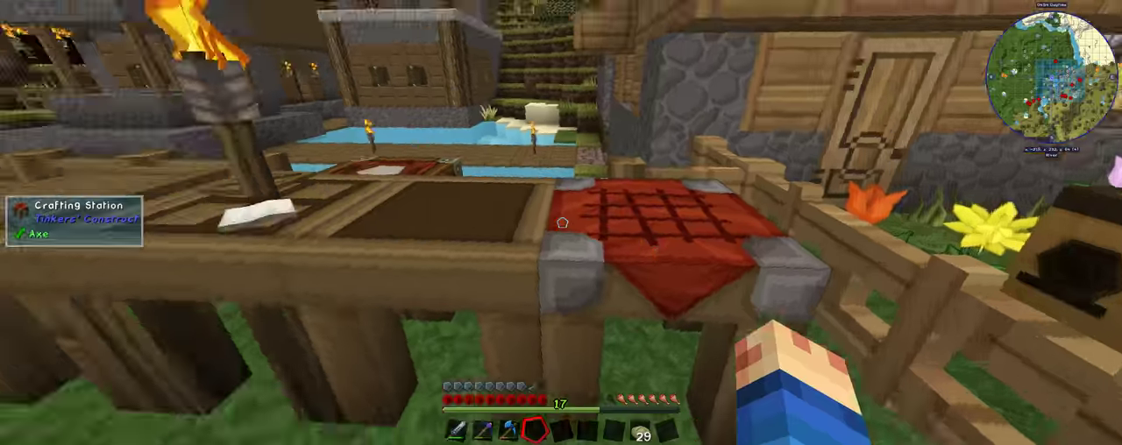
pyautogui.rightClick(561, 223)
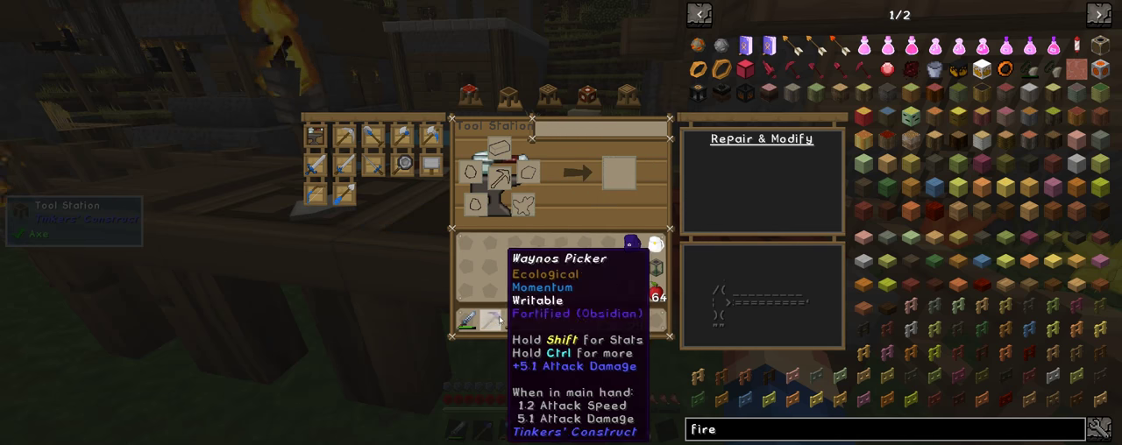
pyautogui.press('Escape')
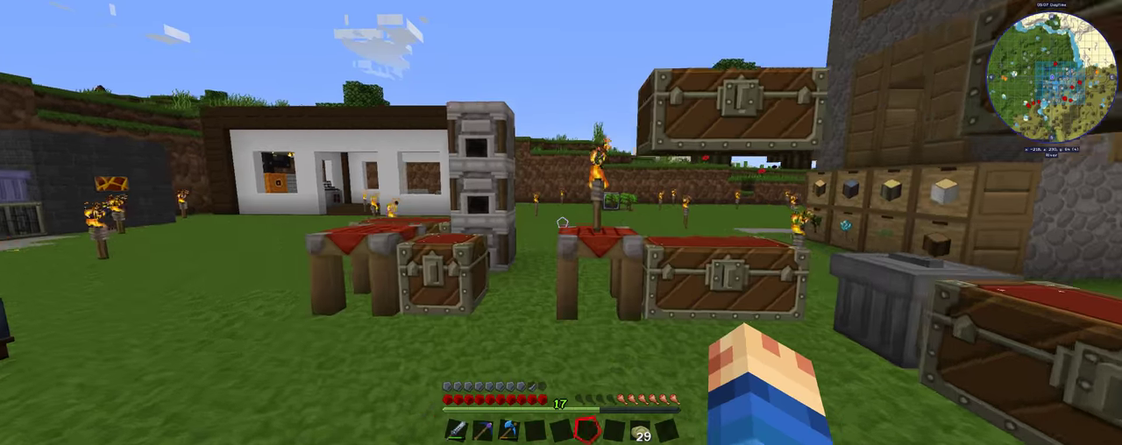
pyautogui.scroll(-1, 561, 223)
pyautogui.rightClick(561, 223)
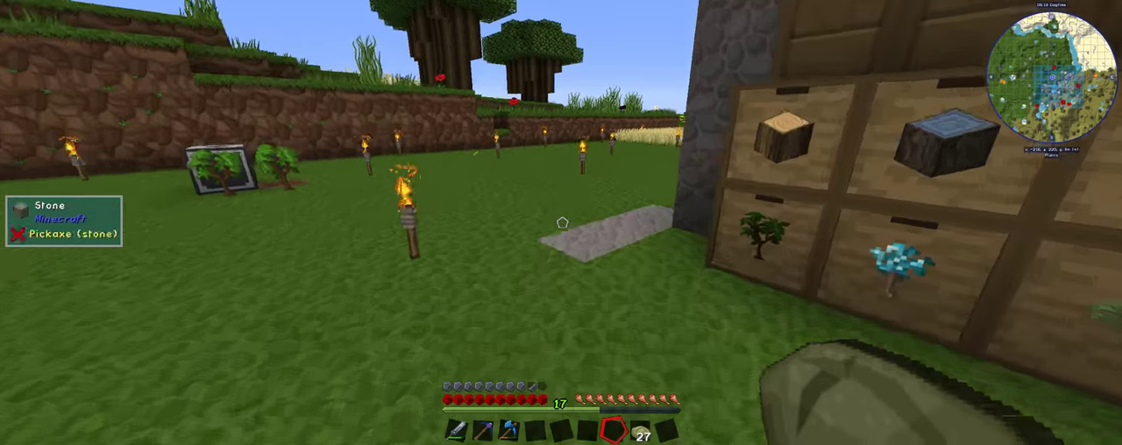
pyautogui.press('4')
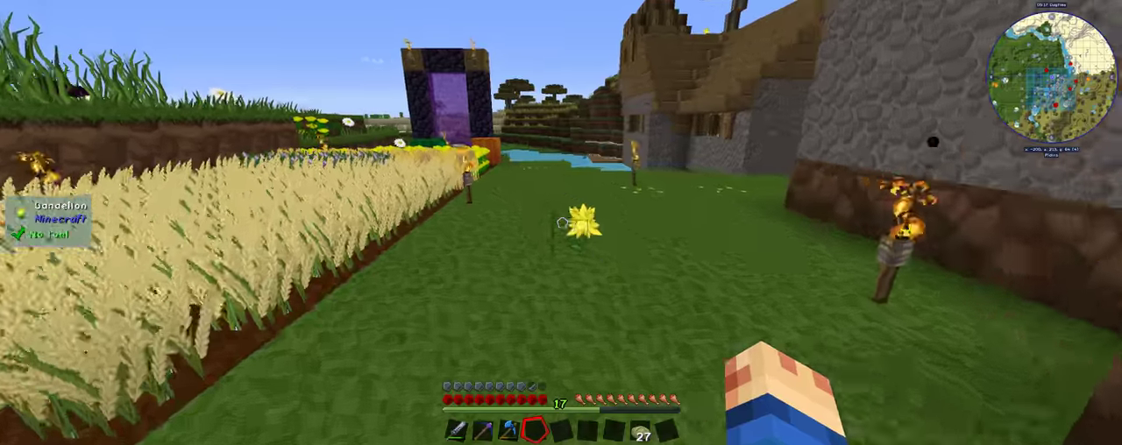
# Pick the dandelion, check the inventory, and walk through the portal into the Nether.
pyautogui.click(561, 223)
pyautogui.press('e')
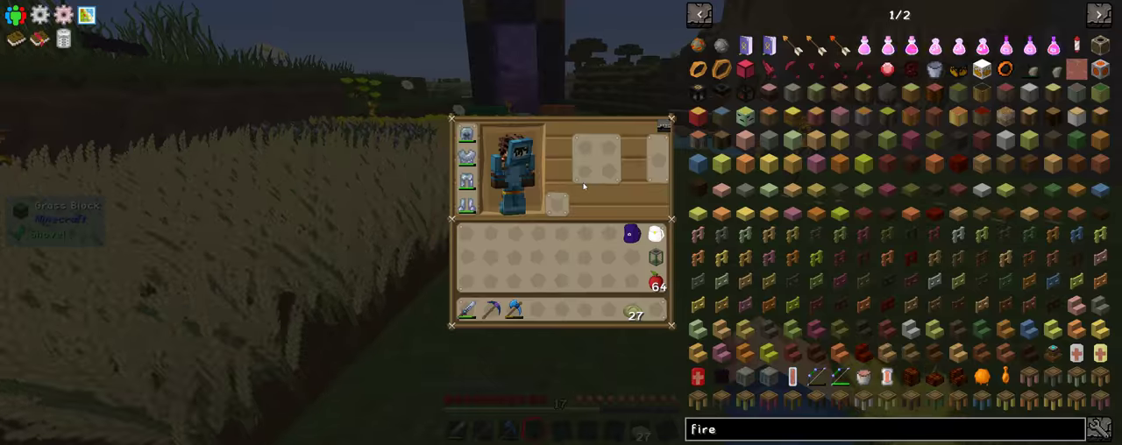
pyautogui.press('e')
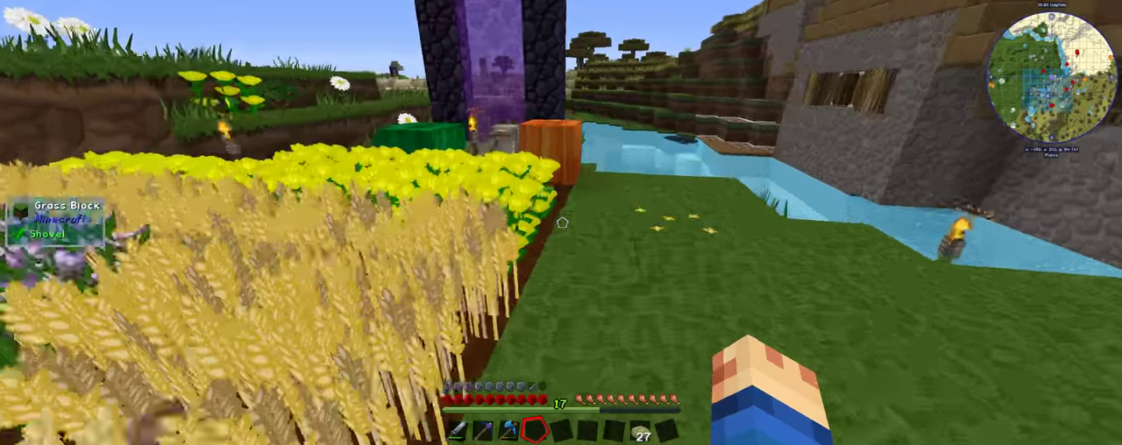
pyautogui.press('w')
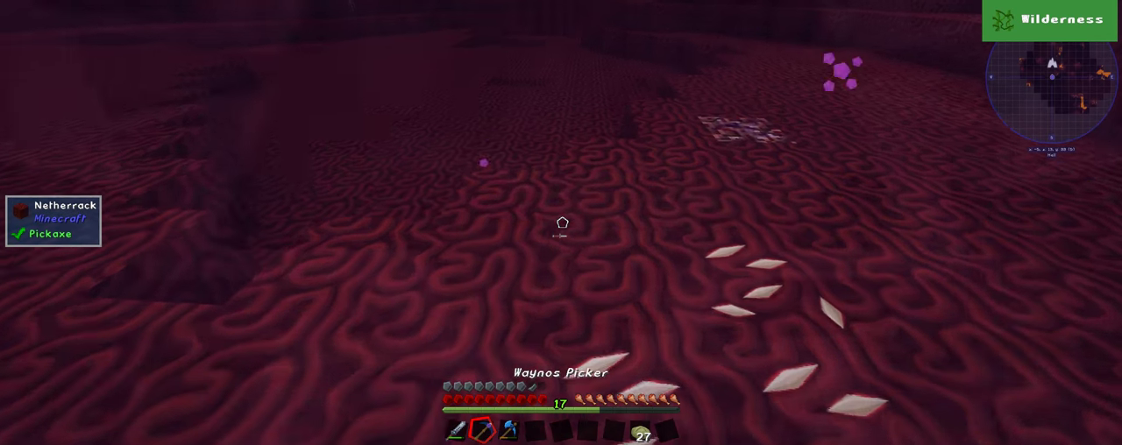
# Mine the Netherrack around the Nether portal, gathering two full stacks plus 21 blocks.
pyautogui.click(562, 223)
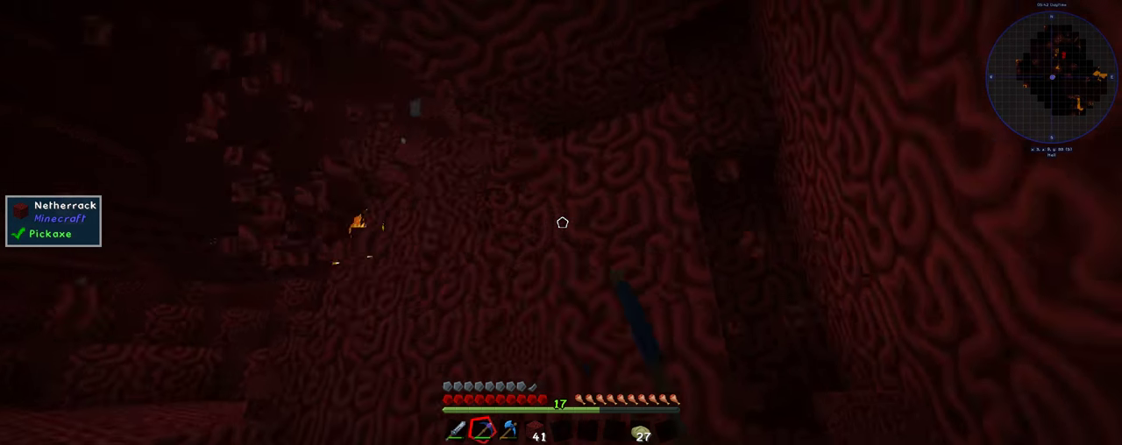
pyautogui.click(562, 222)
pyautogui.click(562, 223)
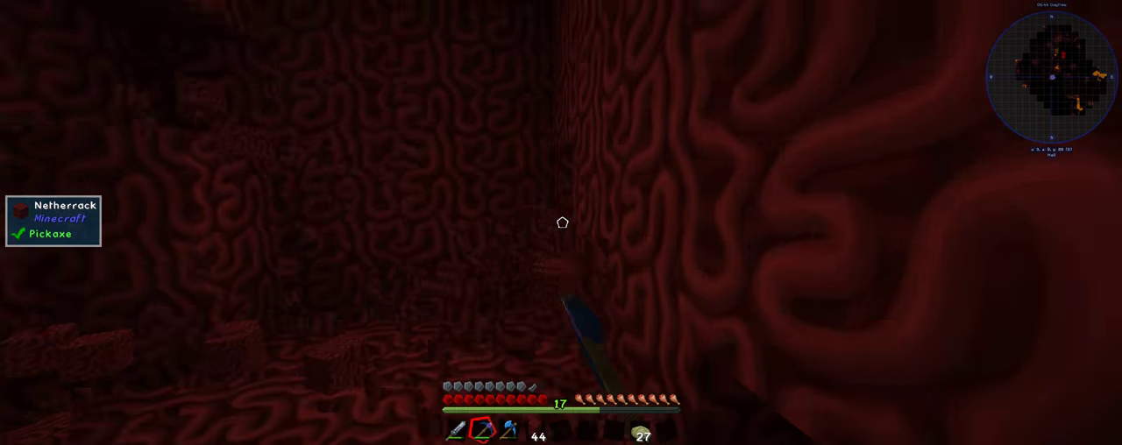
pyautogui.click(562, 223)
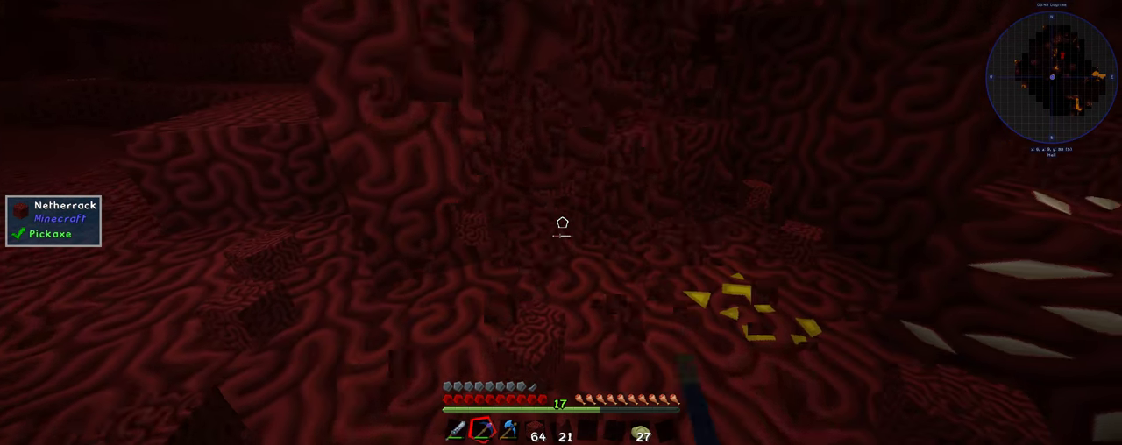
pyautogui.click(562, 222)
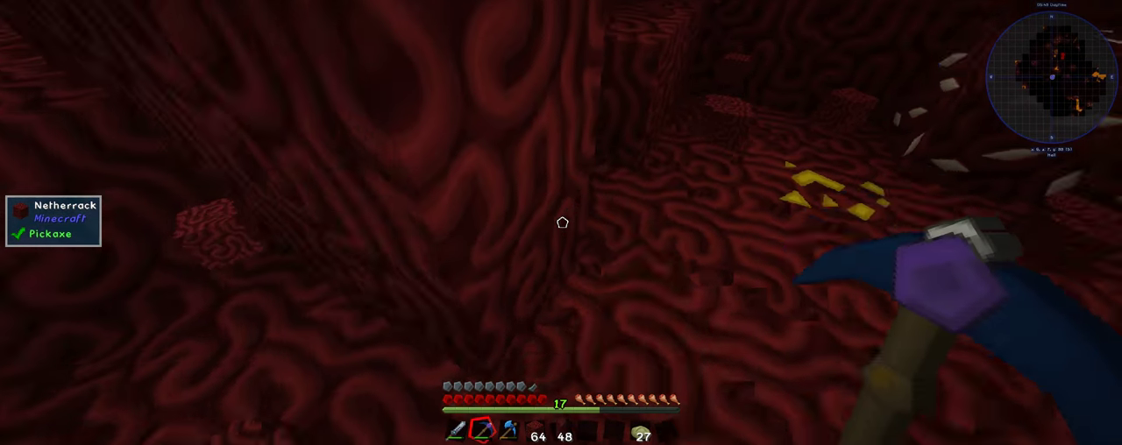
pyautogui.click(562, 223)
pyautogui.click(562, 222)
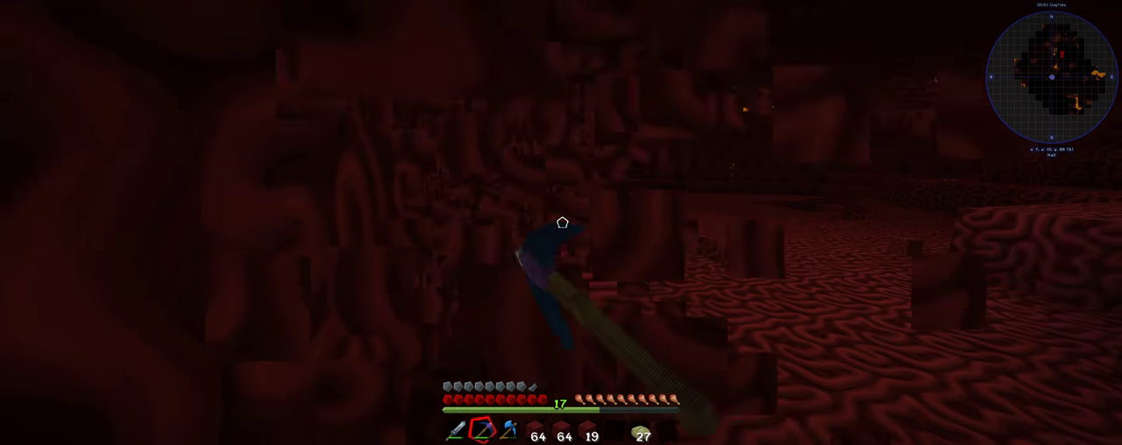
pyautogui.click(562, 222)
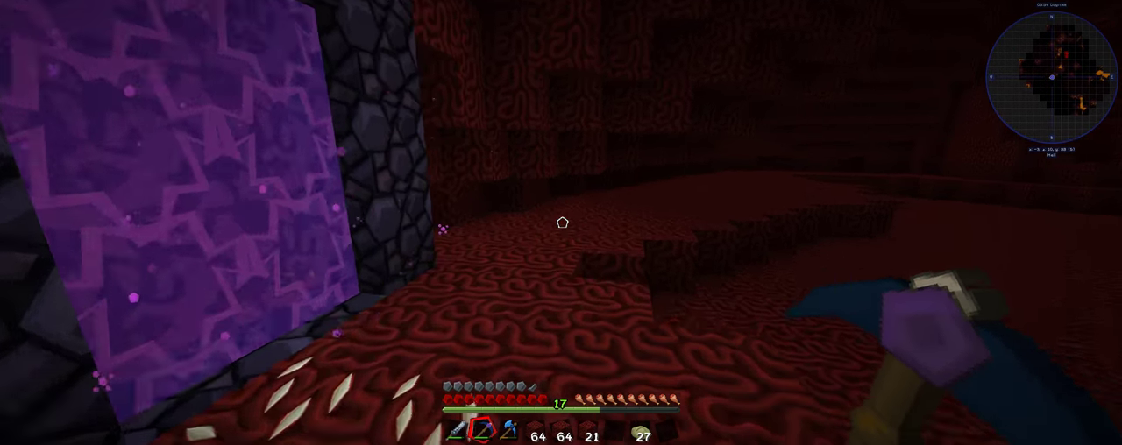
# Create and save a JourneyMap waypoint named 'Nether Out' at the portal.
pyautogui.press('j')
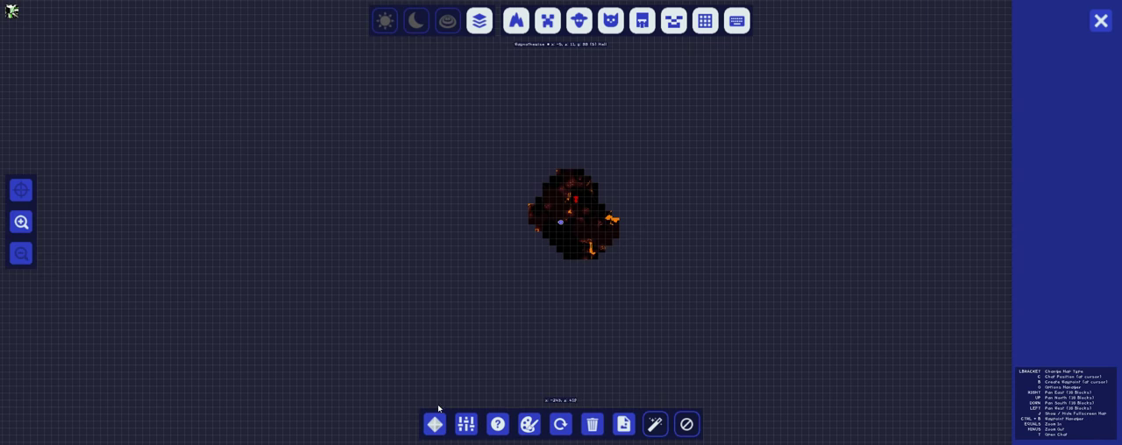
pyautogui.click(435, 422)
pyautogui.click(436, 425)
pyautogui.write('nether OU')
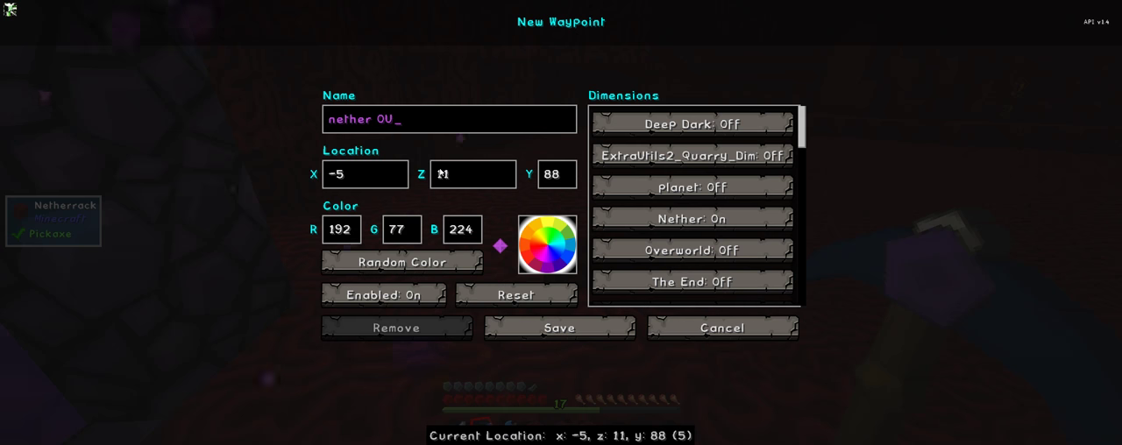
pyautogui.write('t')
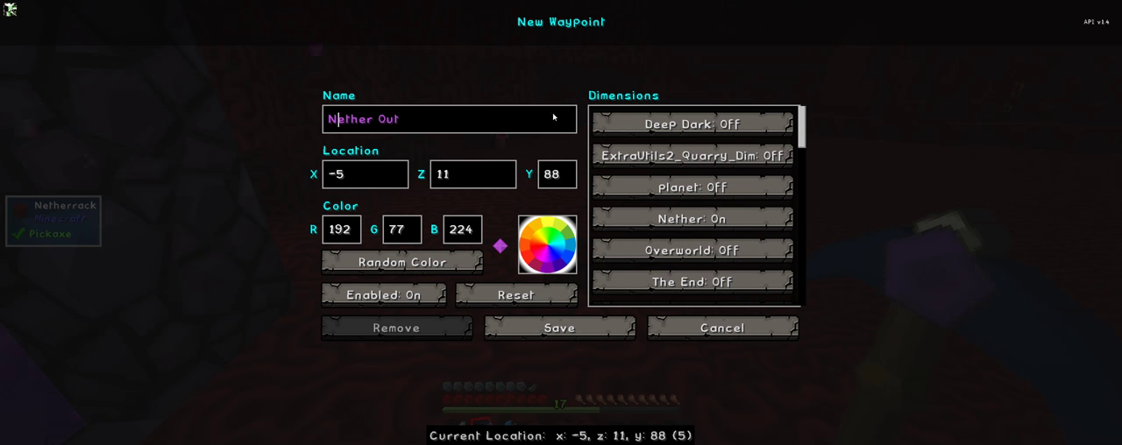
pyautogui.click(562, 327)
pyautogui.press('Escape')
pyautogui.press('Escape')
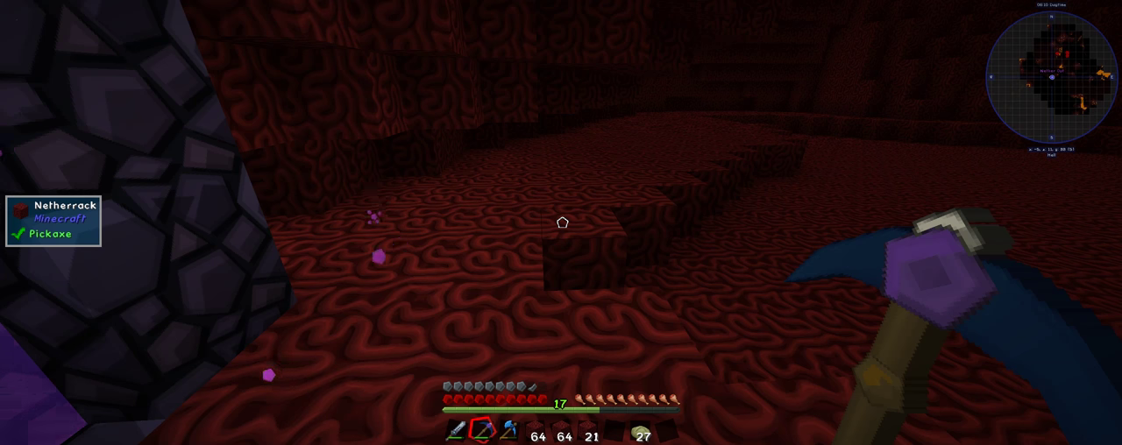
# Walk the Nether tunnel past the lava column, collecting dropped netherrack, to the cobalt ore wall.
pyautogui.press('w')
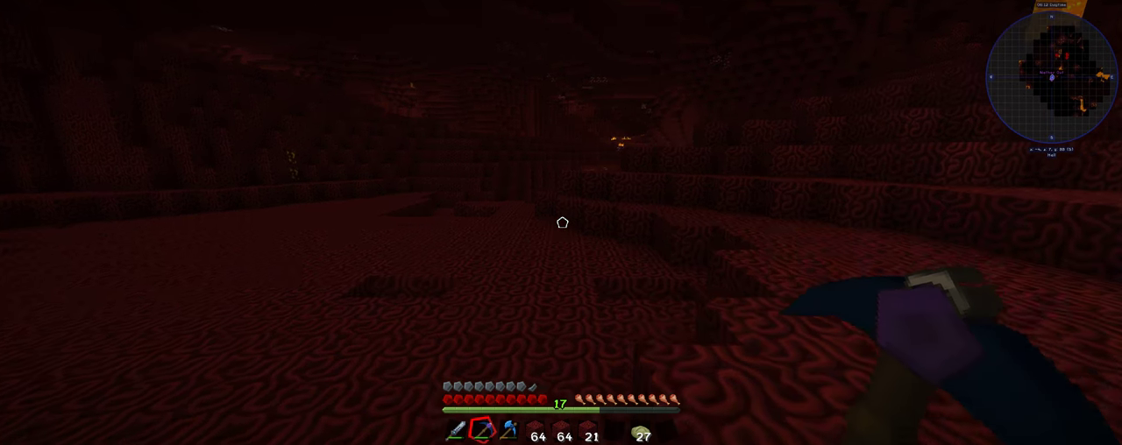
pyautogui.press('w')
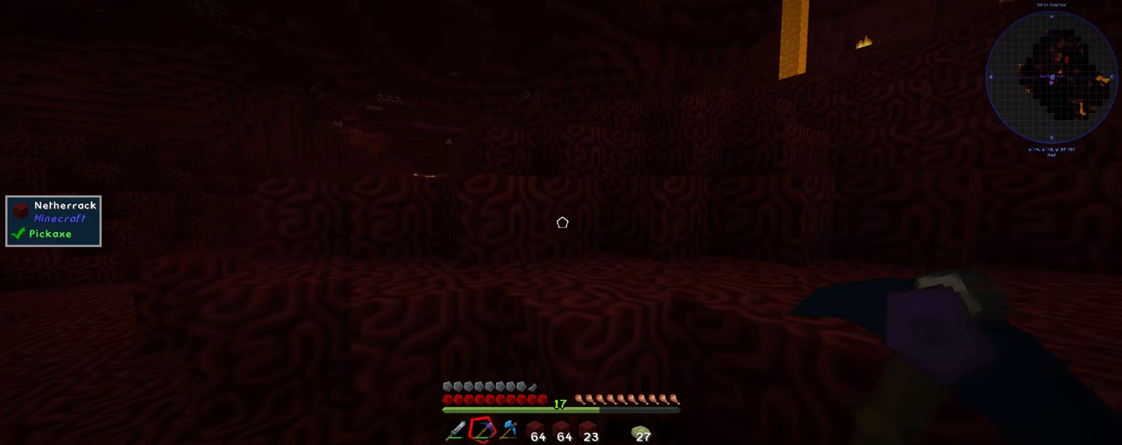
pyautogui.press('w')
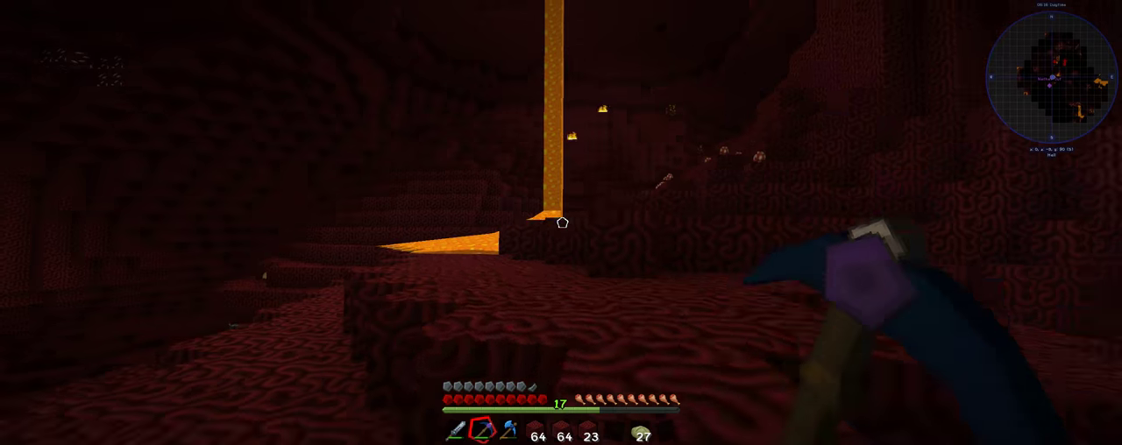
pyautogui.press('w')
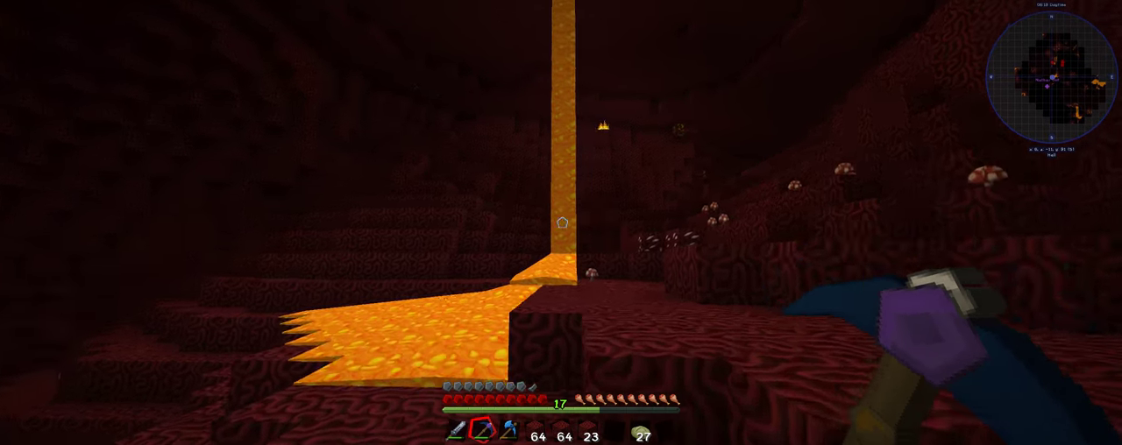
pyautogui.press('w')
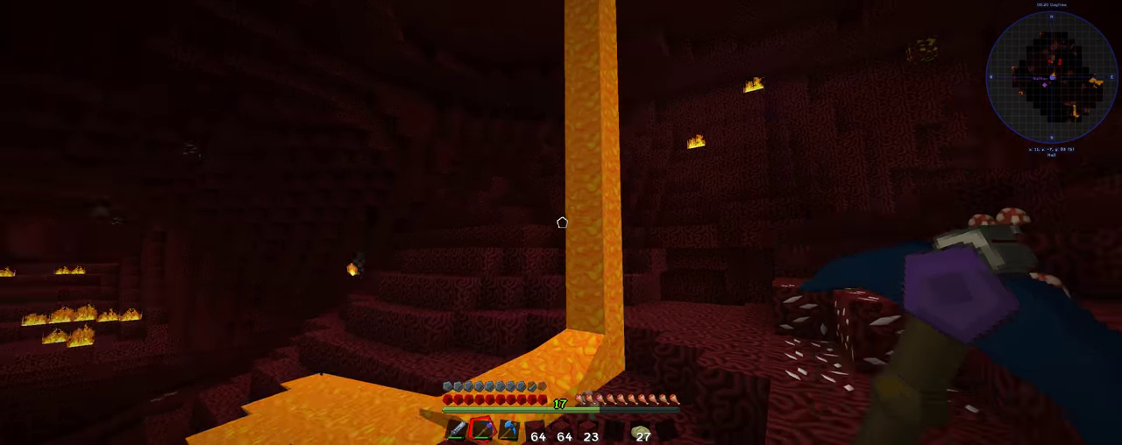
pyautogui.press('w')
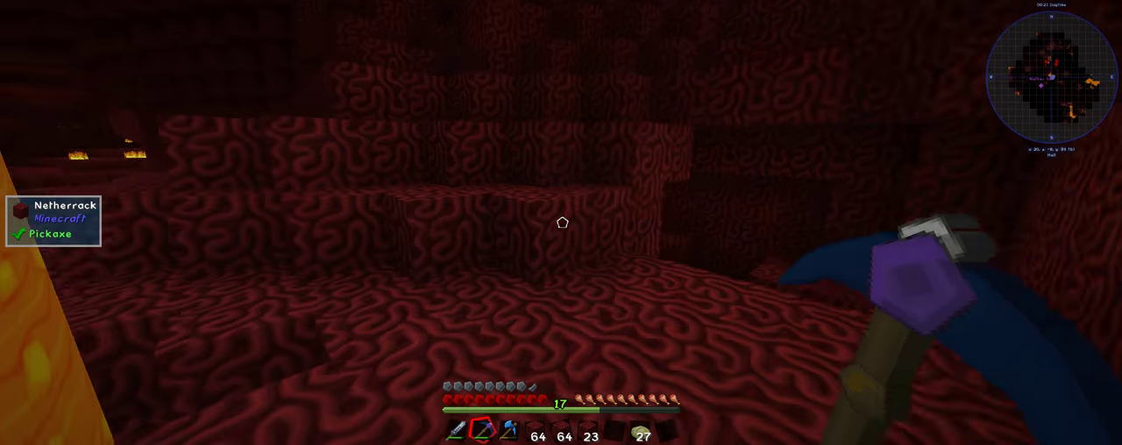
pyautogui.press('w')
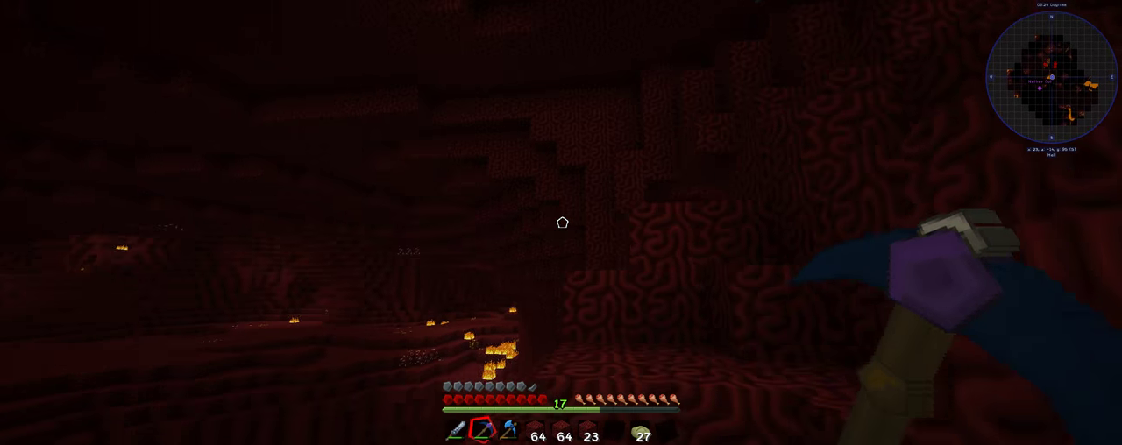
pyautogui.press('w')
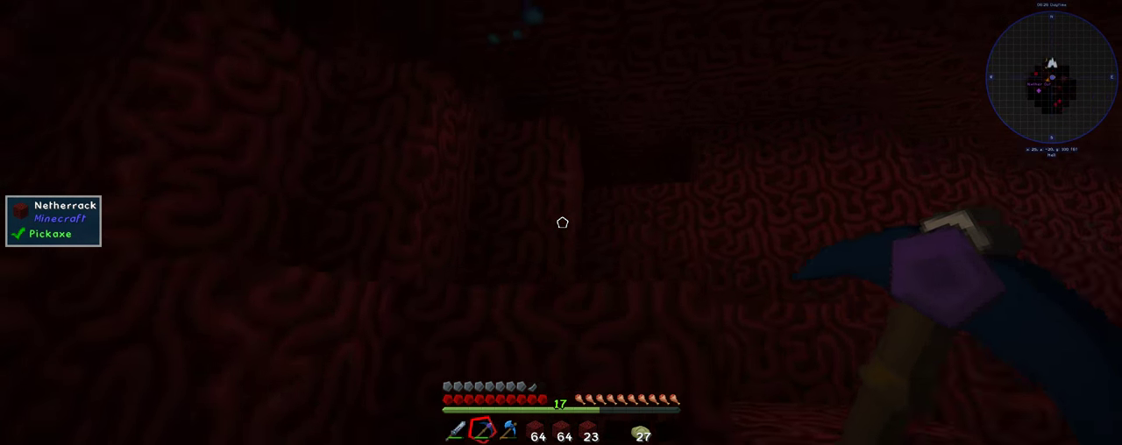
# Mine the two cobalt ore blocks in the wall.
pyautogui.click(562, 223)
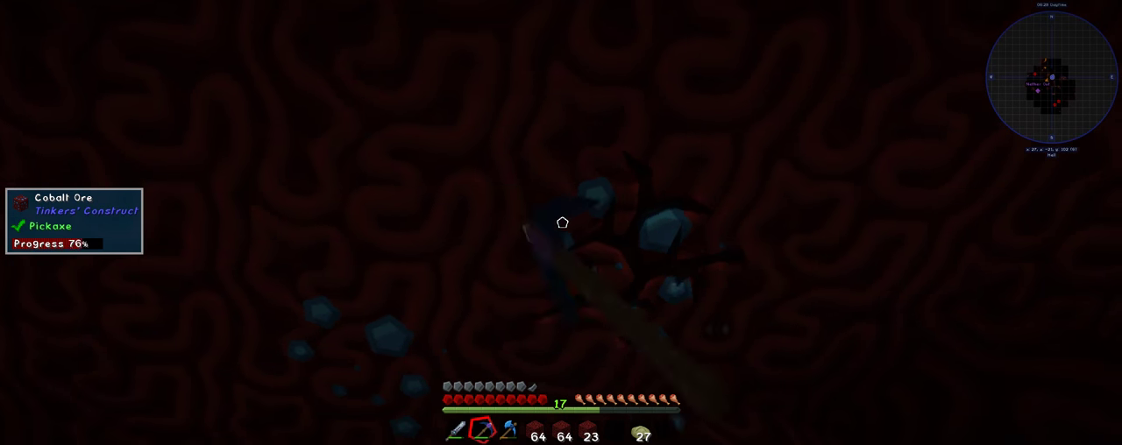
pyautogui.click(562, 222)
pyautogui.click(562, 223)
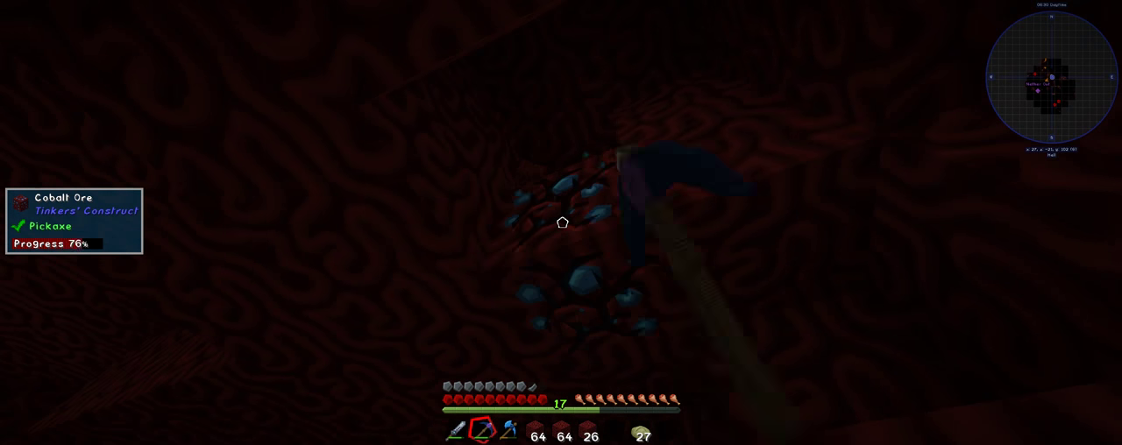
pyautogui.click(562, 223)
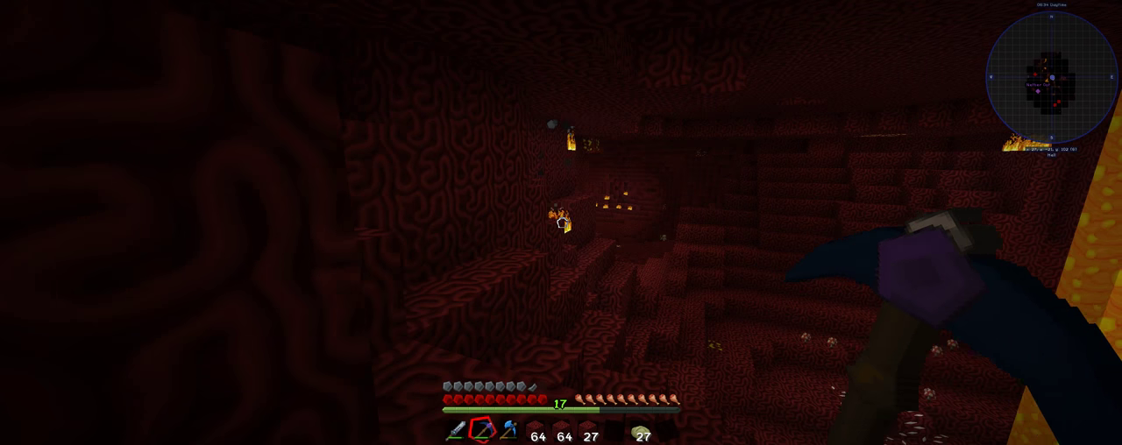
# Walk deeper along the Nether tunnel past the fire and the gold ore.
pyautogui.press('w')
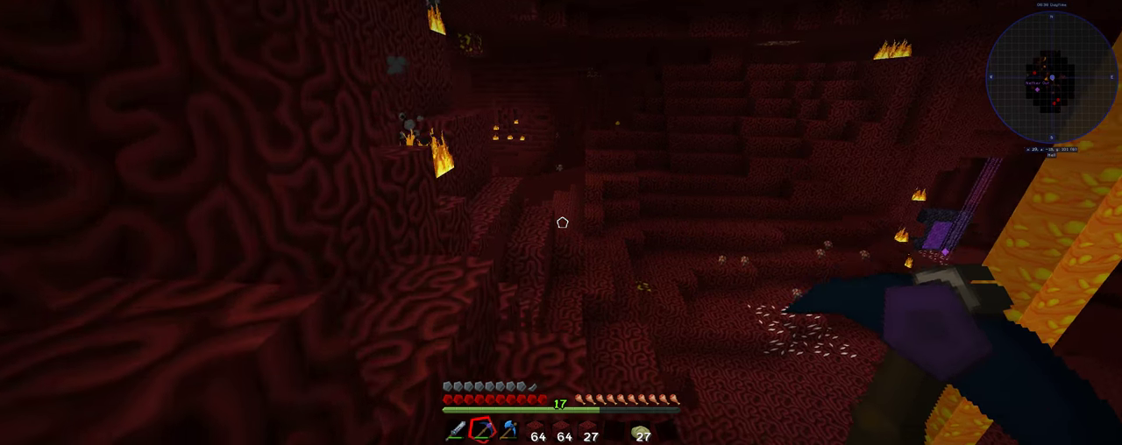
pyautogui.press('w')
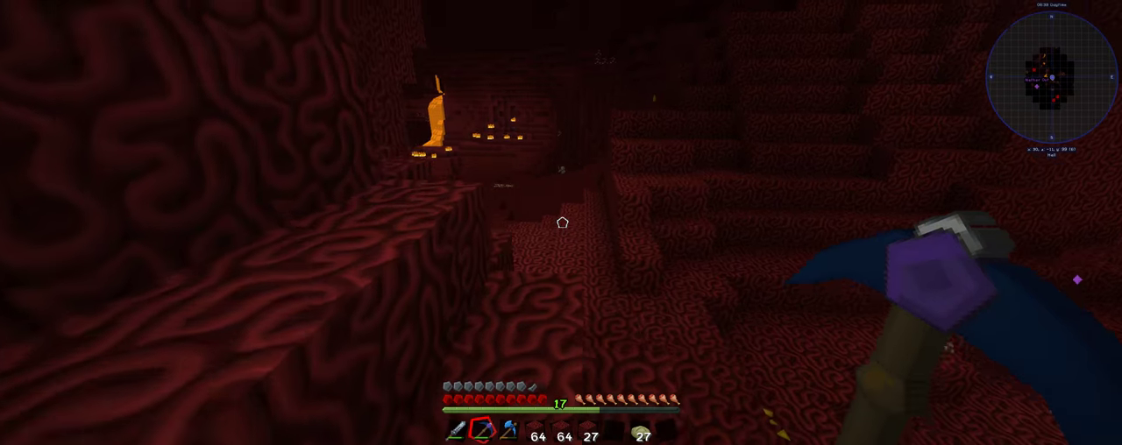
pyautogui.press('w')
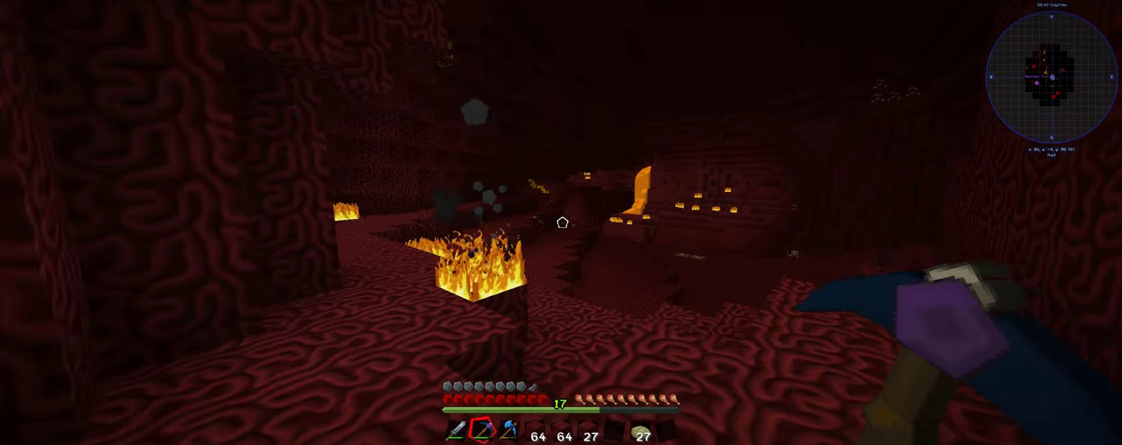
pyautogui.press('w')
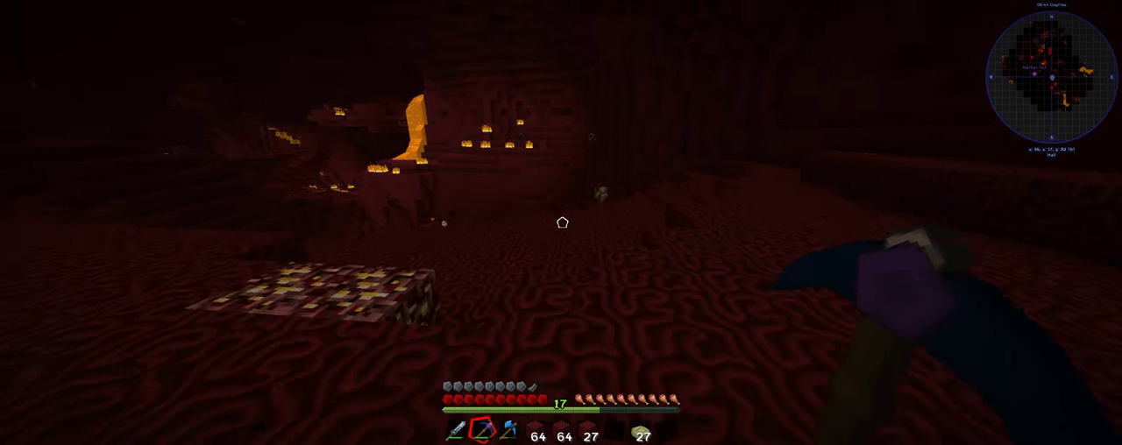
pyautogui.press('w')
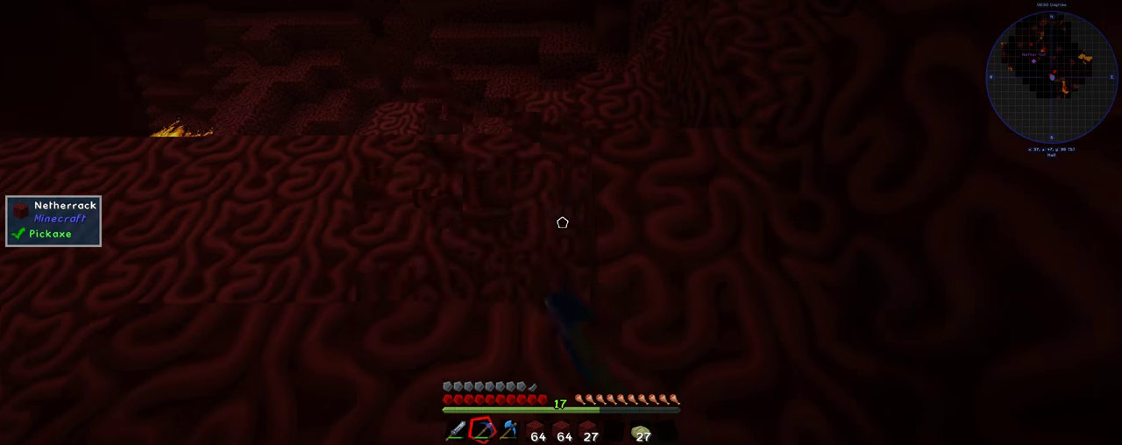
# Dig through netherrack and cobalt ore toward the lava fall, raising the netherrack stack to 35.
pyautogui.click(562, 222)
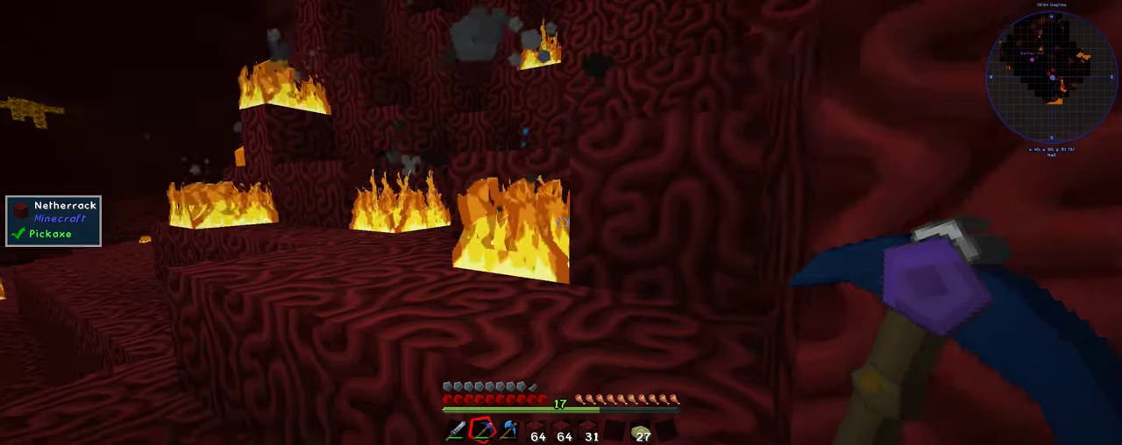
pyautogui.click(562, 222)
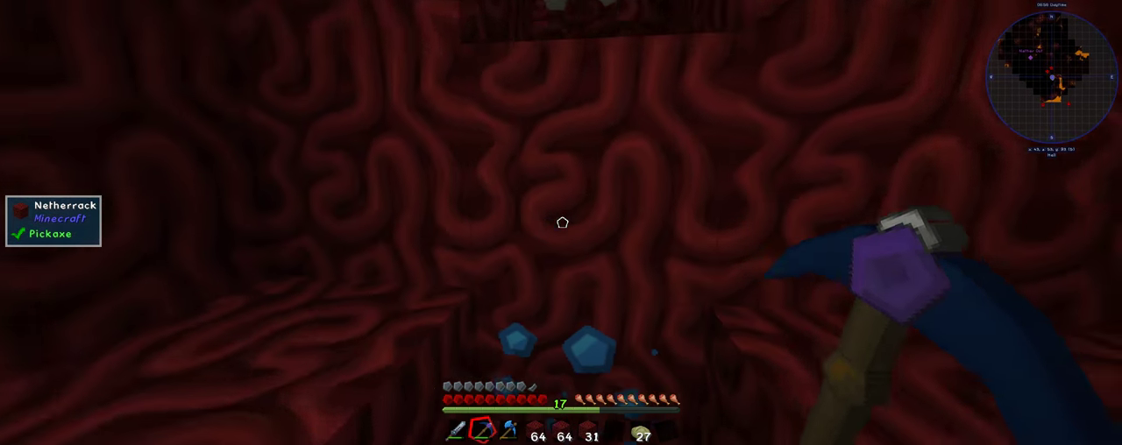
pyautogui.click(562, 223)
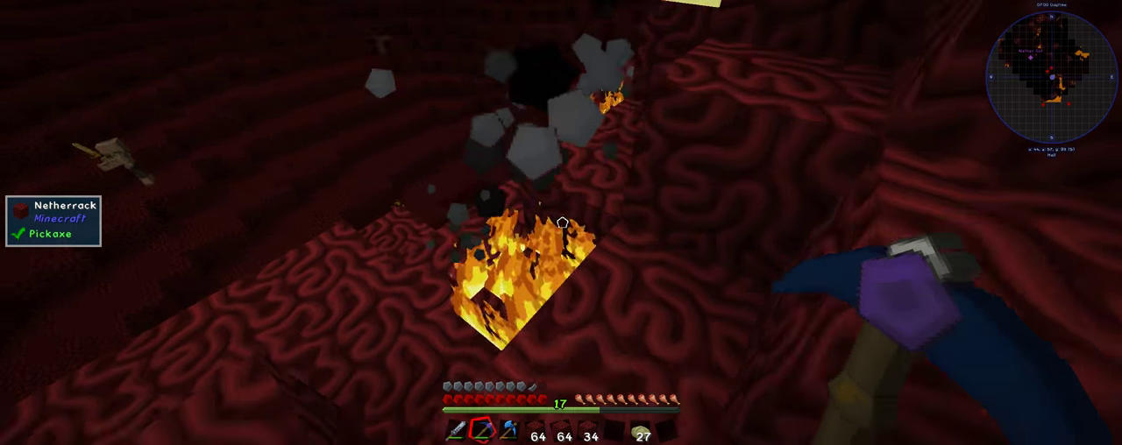
pyautogui.click(562, 223)
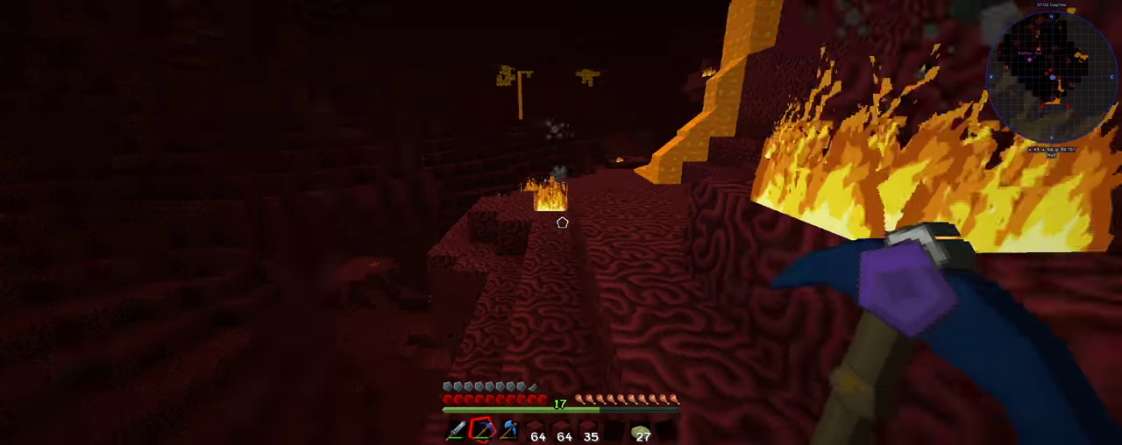
pyautogui.press('w')
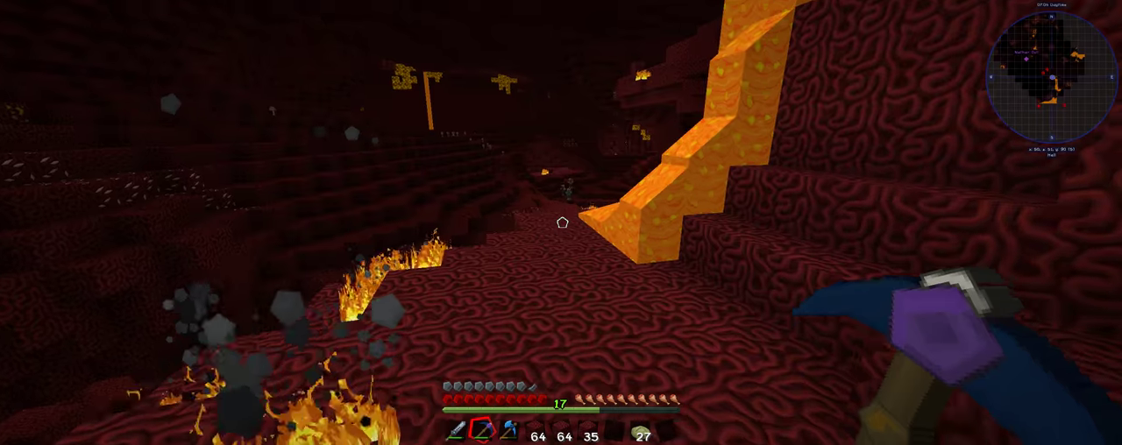
pyautogui.press('w')
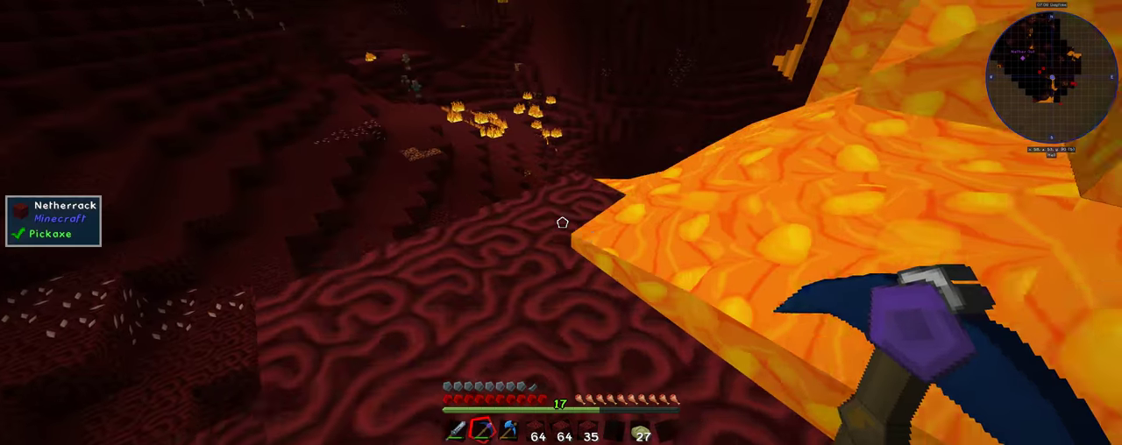
pyautogui.click(562, 223)
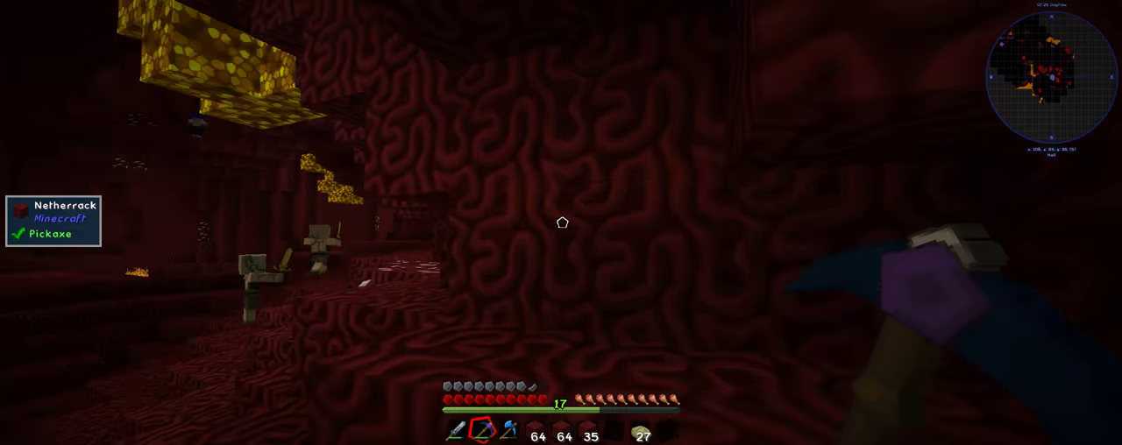
# Mine the cobalt ore and the netherrack block ahead, then move down the corridor.
pyautogui.click(562, 223)
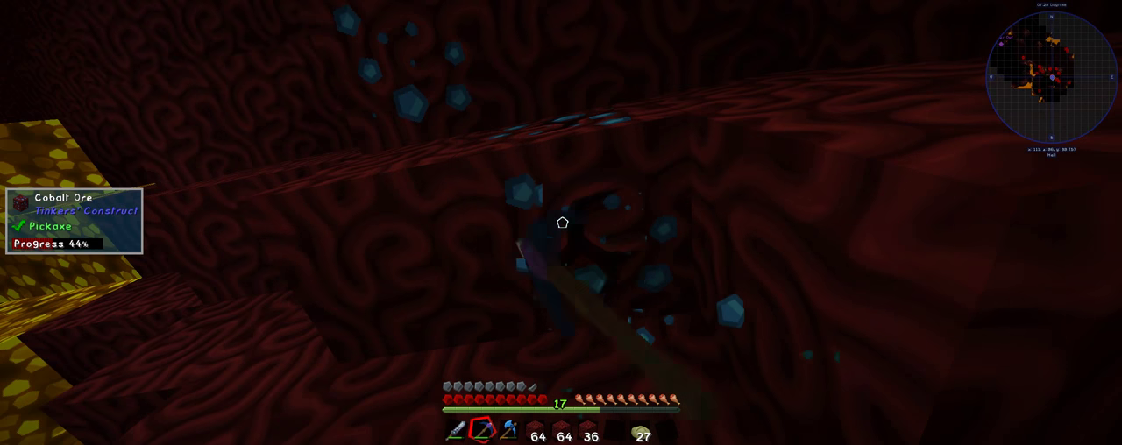
pyautogui.click(562, 222)
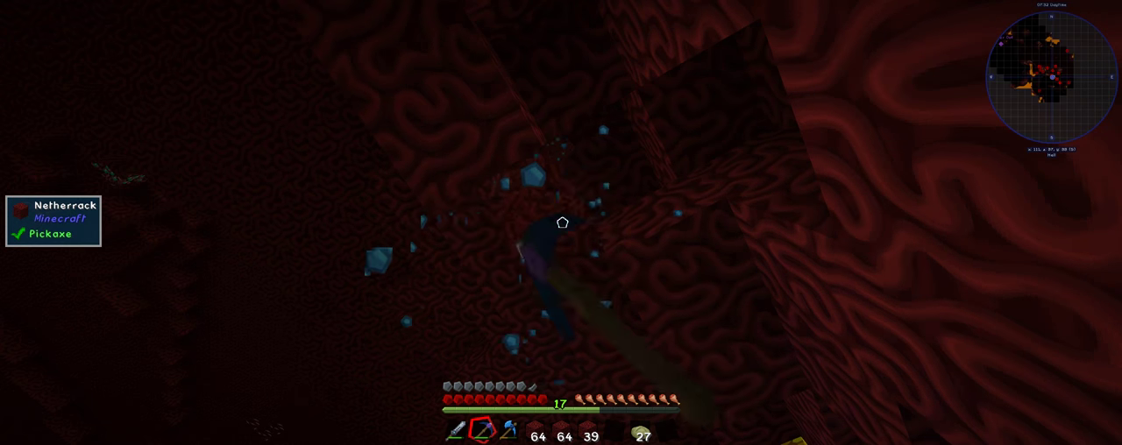
pyautogui.click(562, 222)
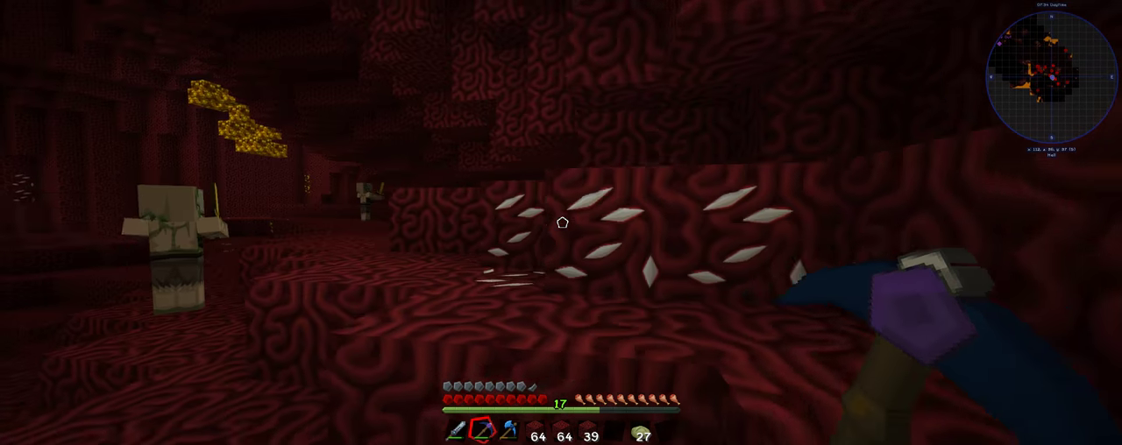
pyautogui.press('w')
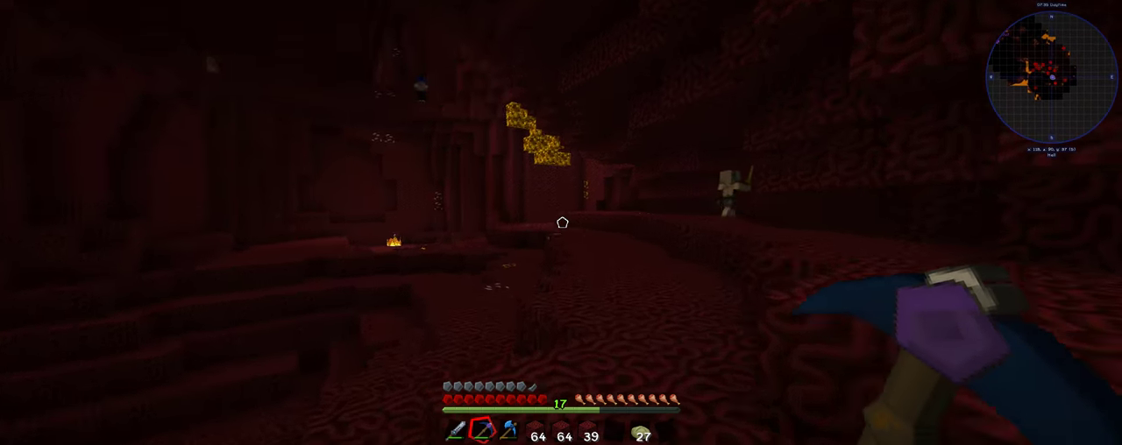
pyautogui.press('w')
pyautogui.press('w')
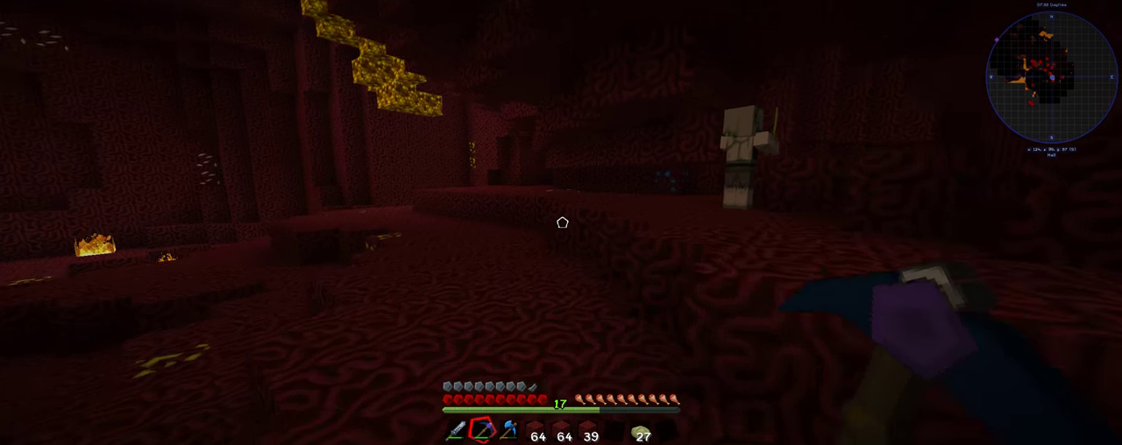
# Clear netherrack around the hidden cobalt ore and mine out the exposed ore blocks.
pyautogui.click(562, 222)
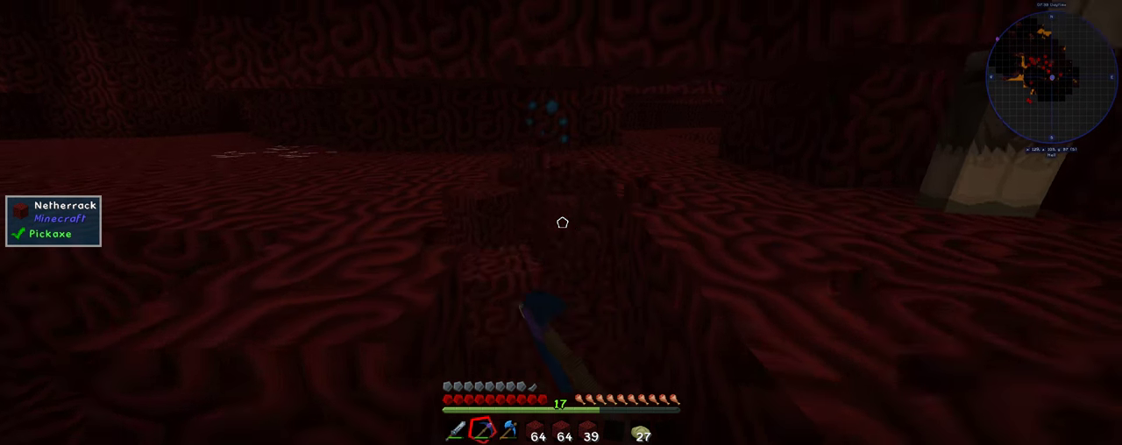
pyautogui.click(562, 222)
pyautogui.click(562, 223)
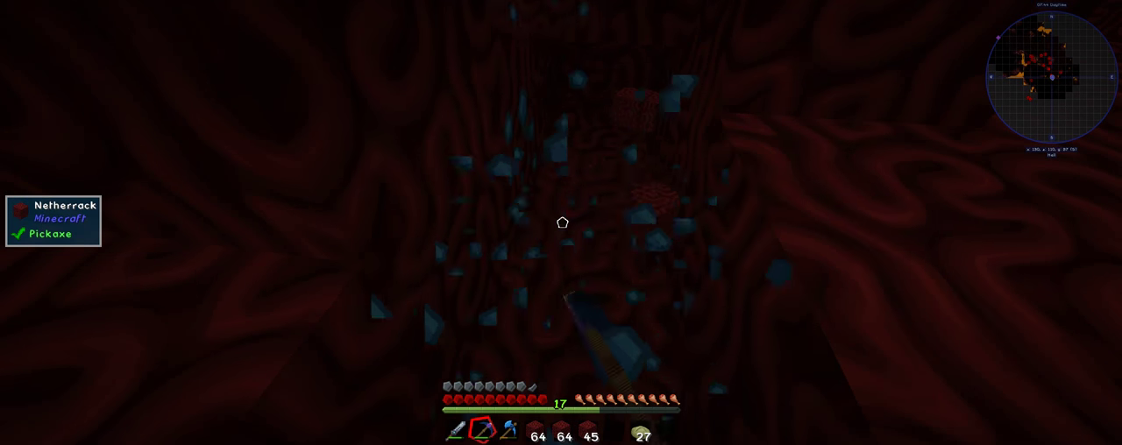
pyautogui.click(562, 222)
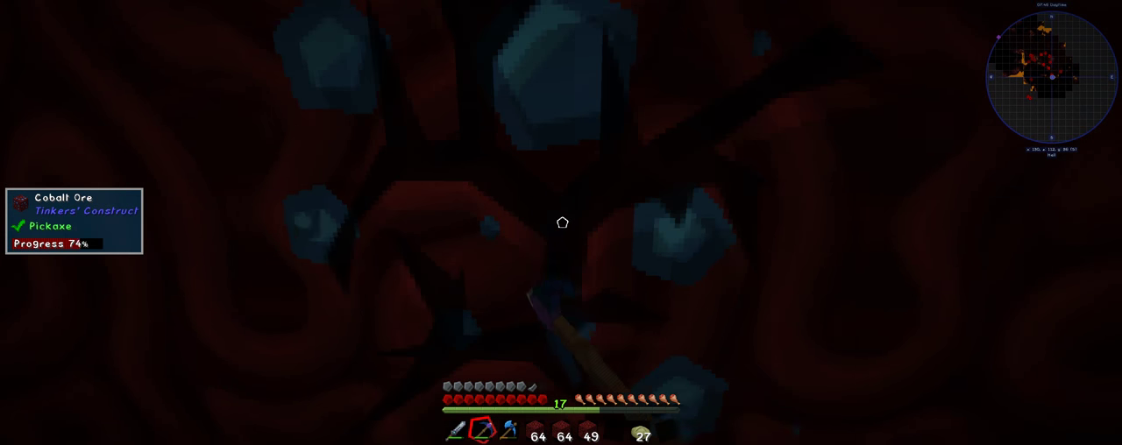
pyautogui.click(562, 222)
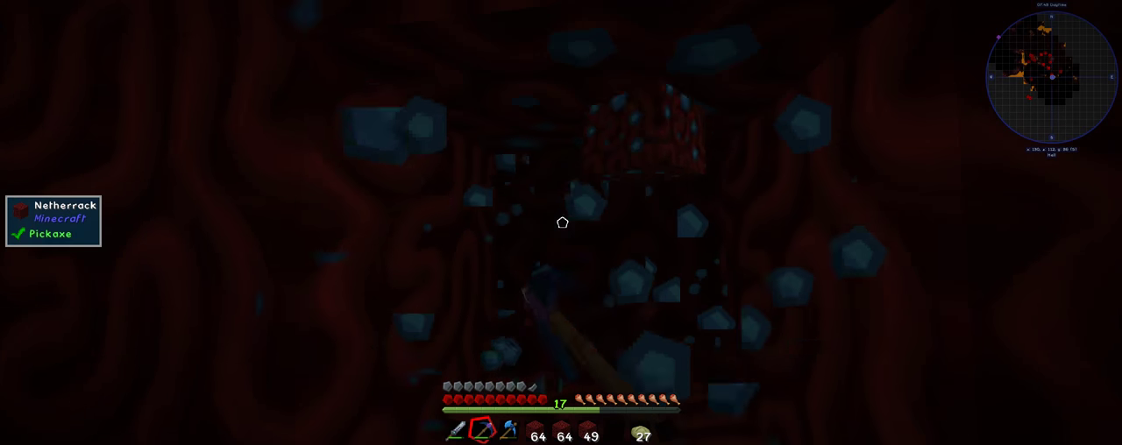
pyautogui.click(562, 223)
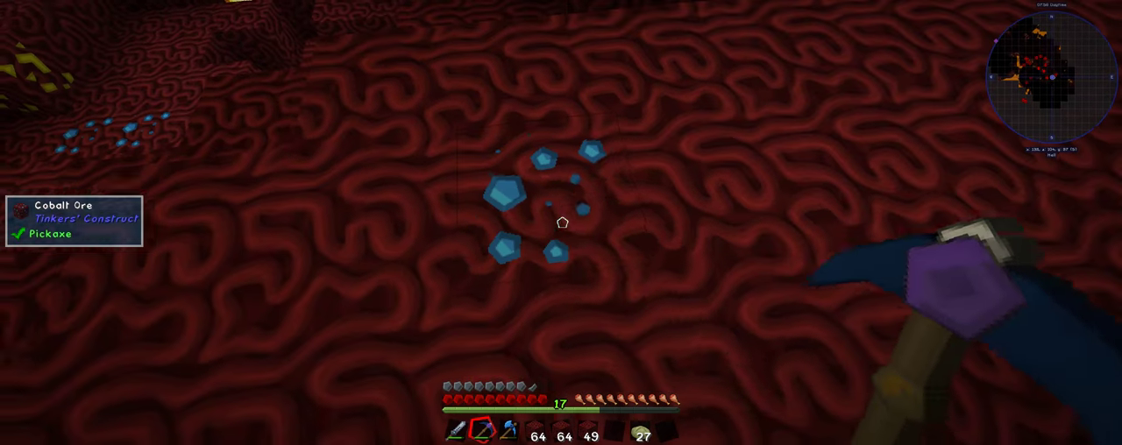
# Mine out the cobalt ore blocks in the floor.
pyautogui.click(562, 223)
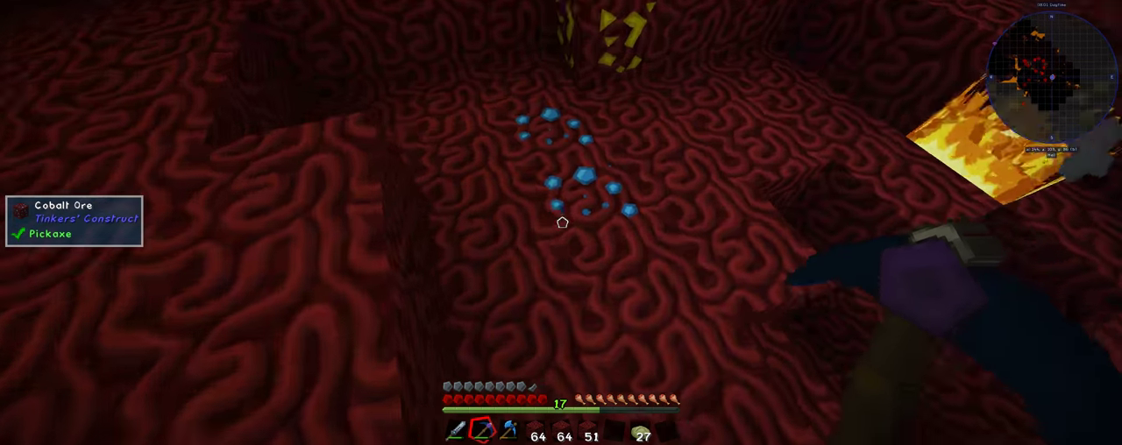
pyautogui.click(562, 223)
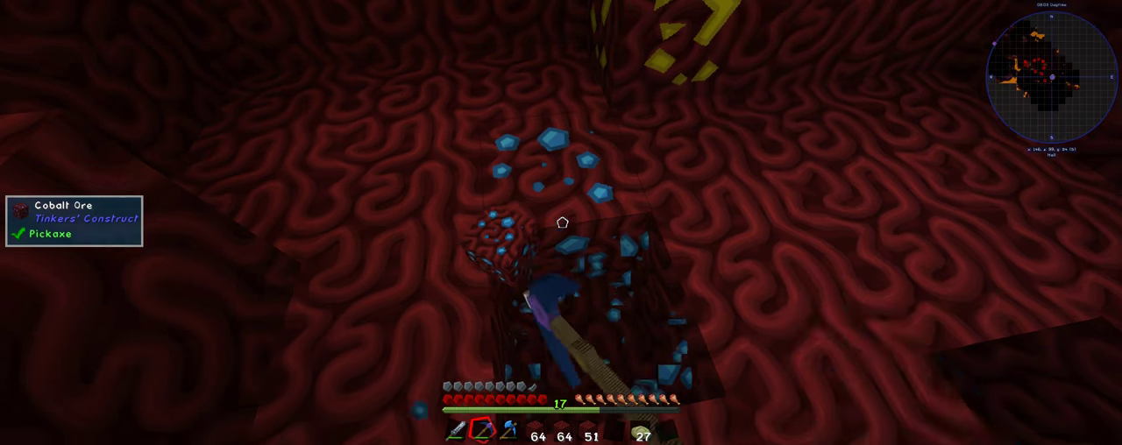
pyautogui.click(562, 223)
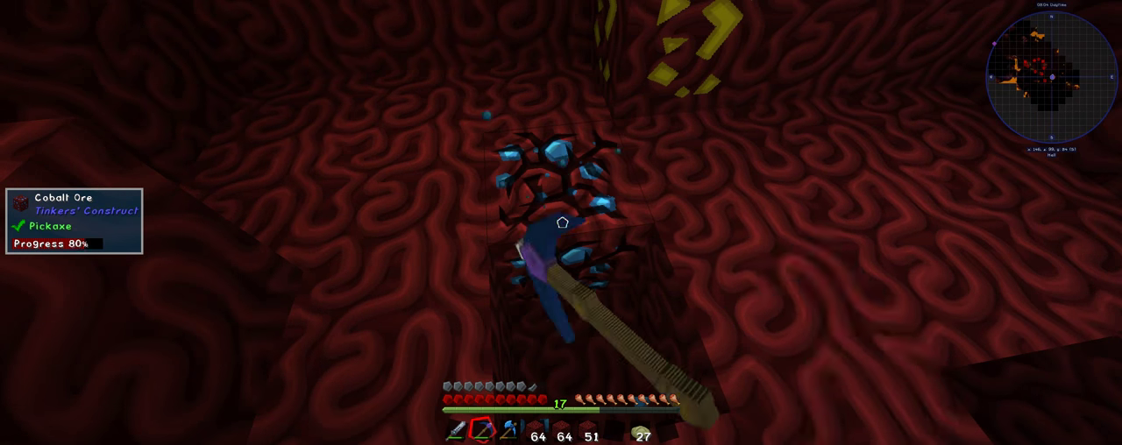
pyautogui.click(562, 222)
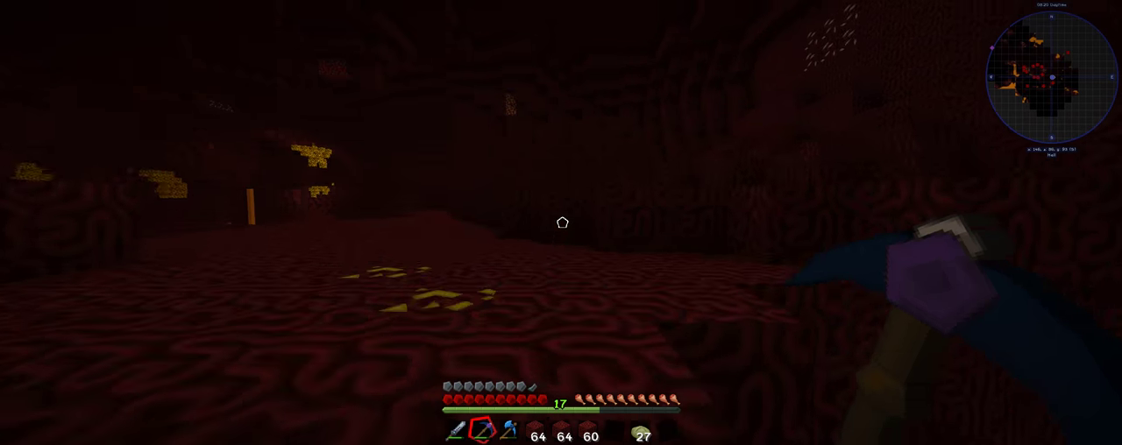
# Tunnel out of the pit into the lava cavern and mine the floor's cobalt ore.
pyautogui.press('w')
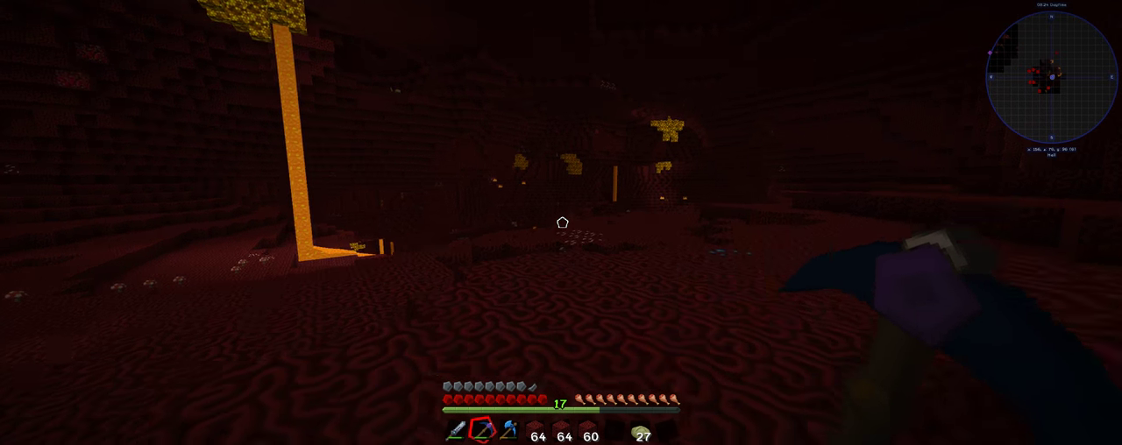
pyautogui.press('w')
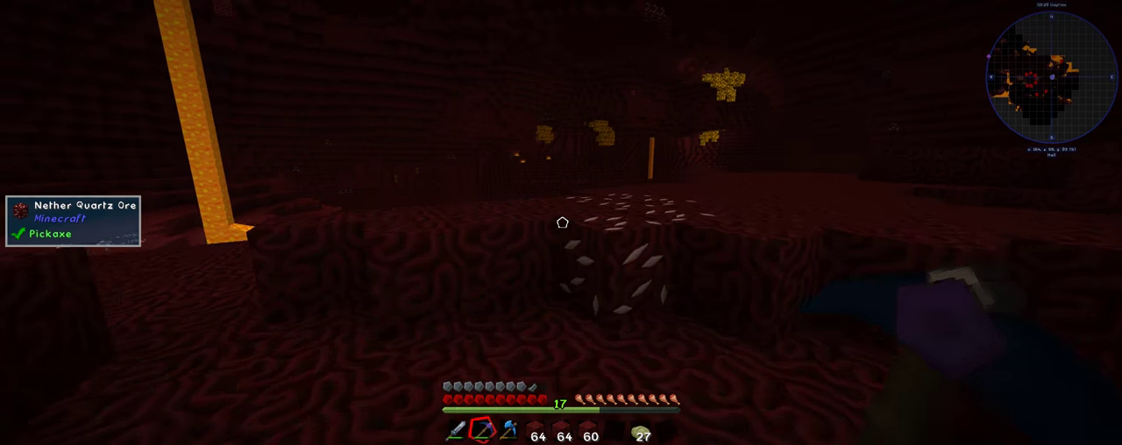
pyautogui.click(562, 222)
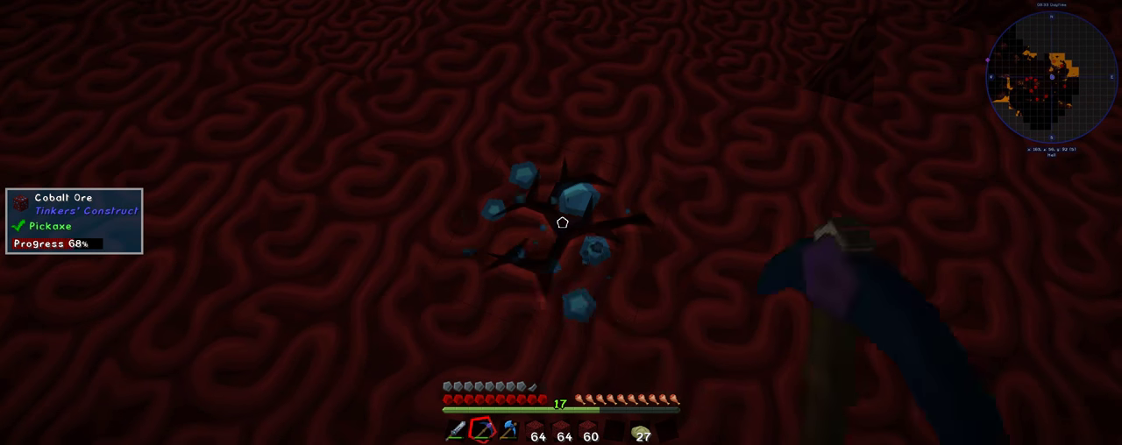
pyautogui.click(562, 222)
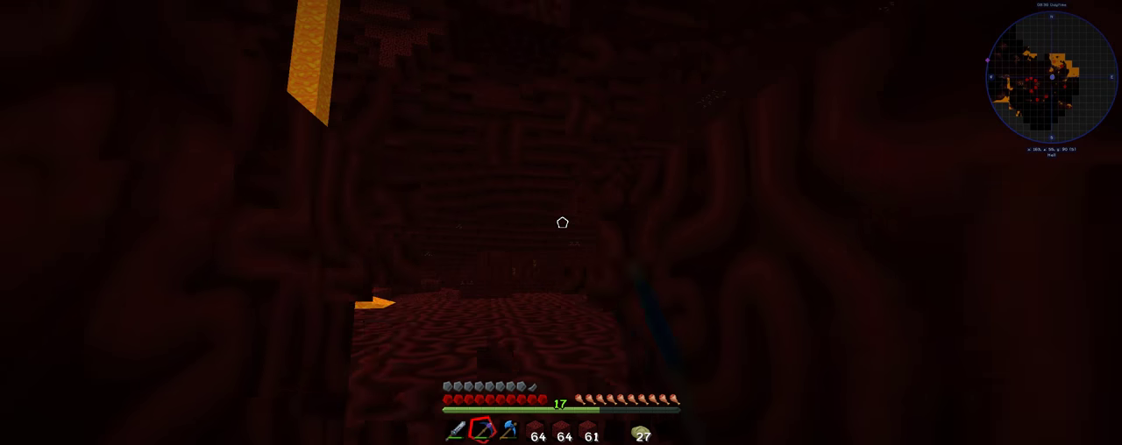
pyautogui.click(562, 223)
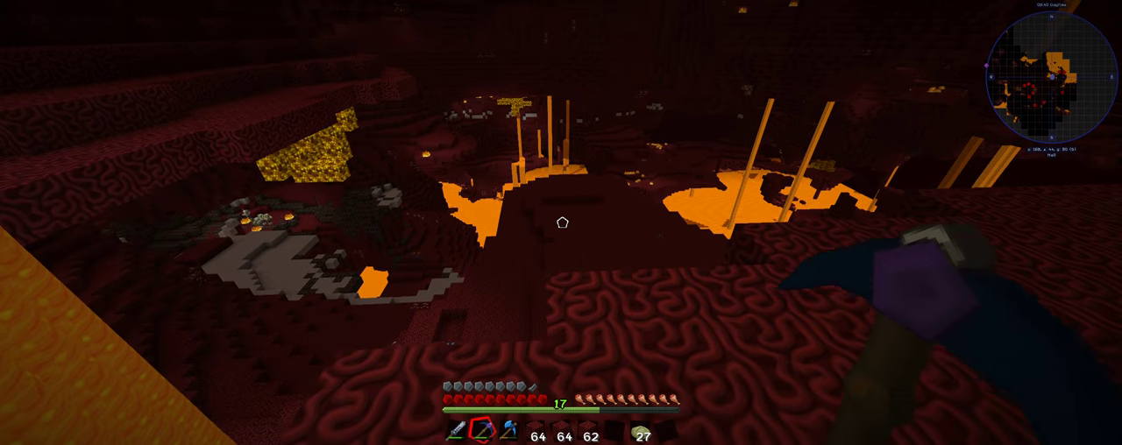
pyautogui.click(562, 222)
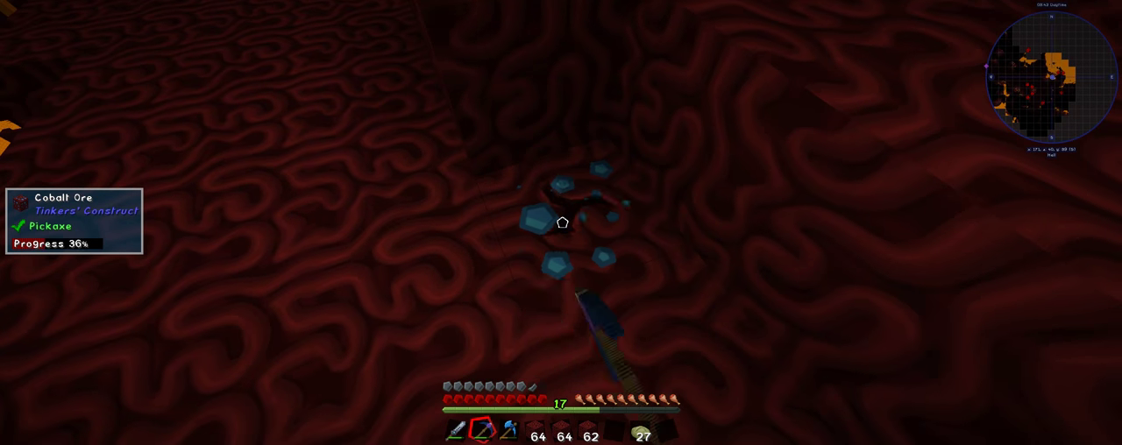
pyautogui.moveTo(562, 223); pyautogui.dragTo(562, 223)
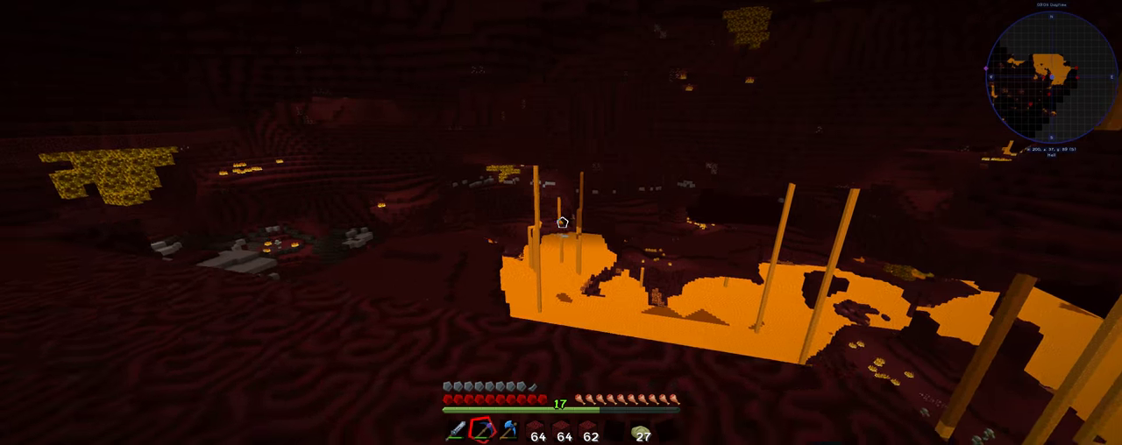
# Dig into the floor, then place netherrack blocks to seal the opening and fill the pit.
pyautogui.click(562, 223)
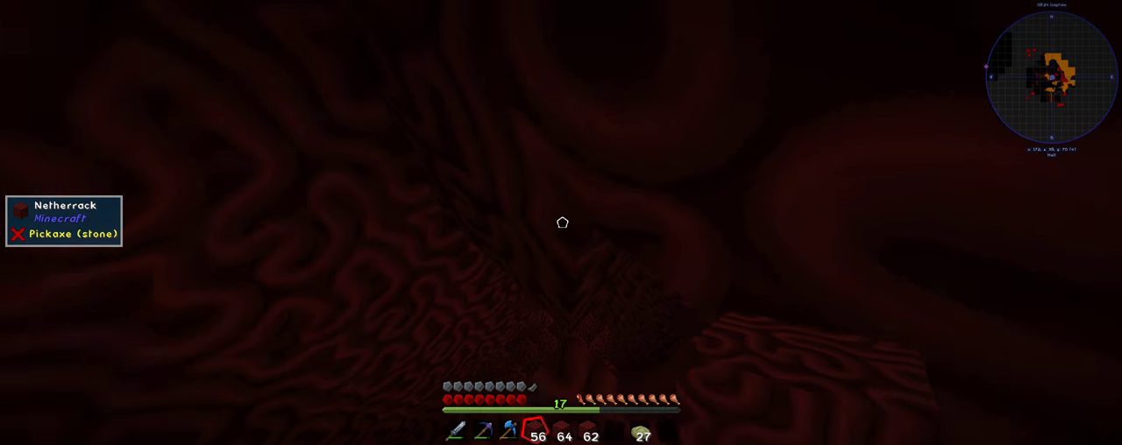
pyautogui.rightClick(562, 223)
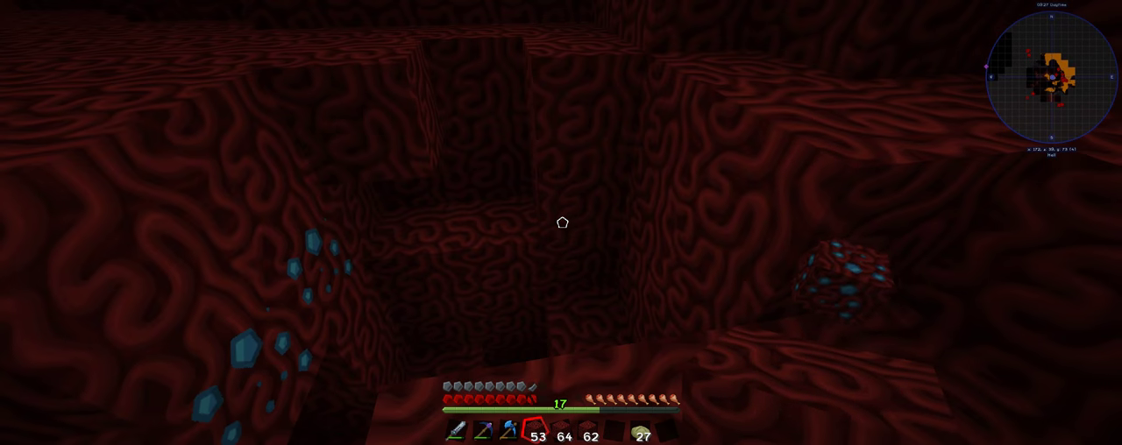
pyautogui.rightClick(562, 222)
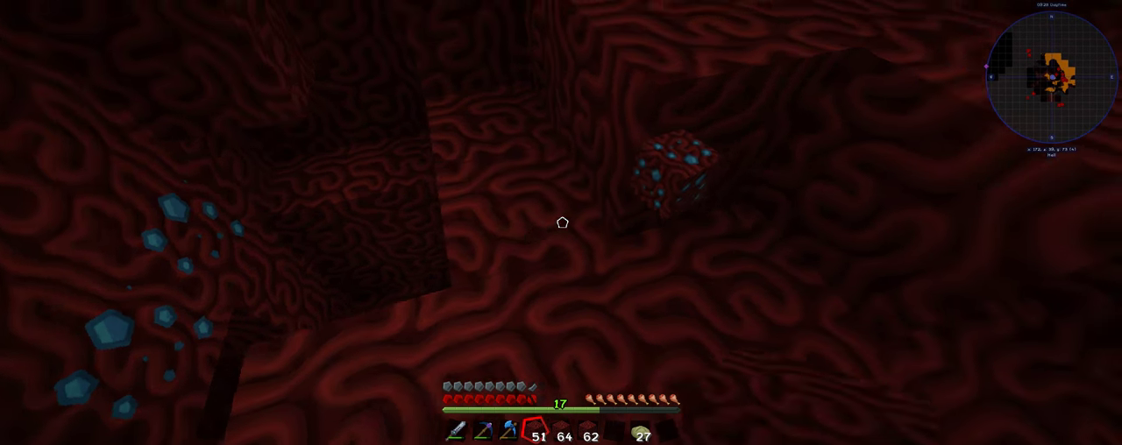
pyautogui.rightClick(562, 223)
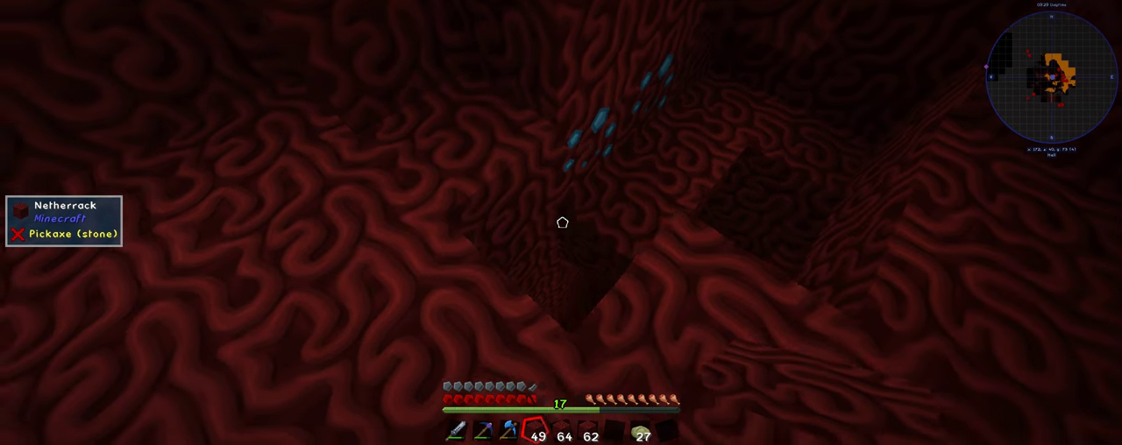
pyautogui.rightClick(562, 223)
pyautogui.rightClick(562, 222)
# Switch to the pickaxe and mine the nearby cobalt ore blocks.
pyautogui.press('2')
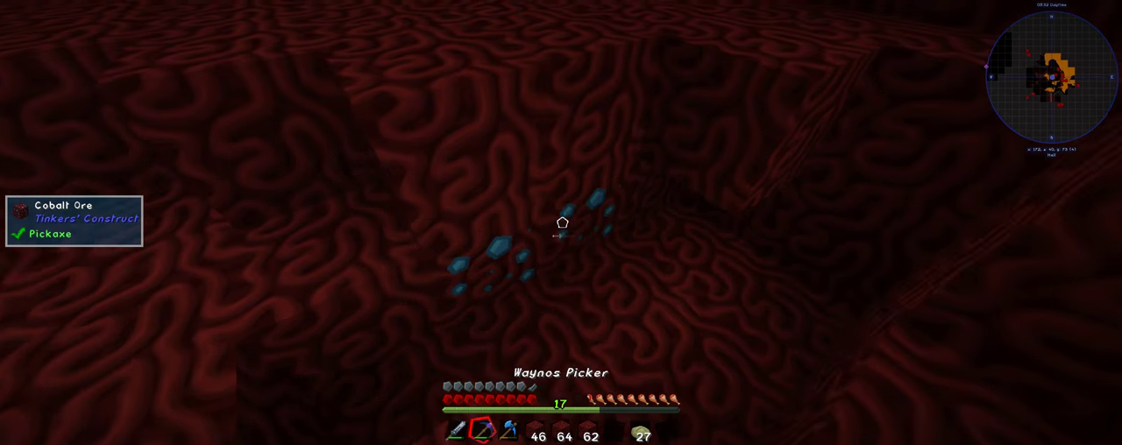
pyautogui.click(562, 223)
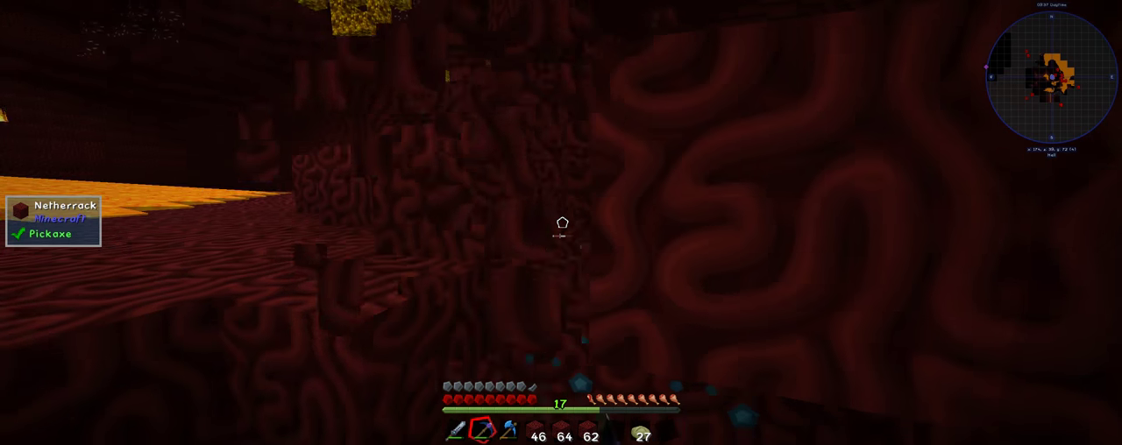
pyautogui.click(562, 223)
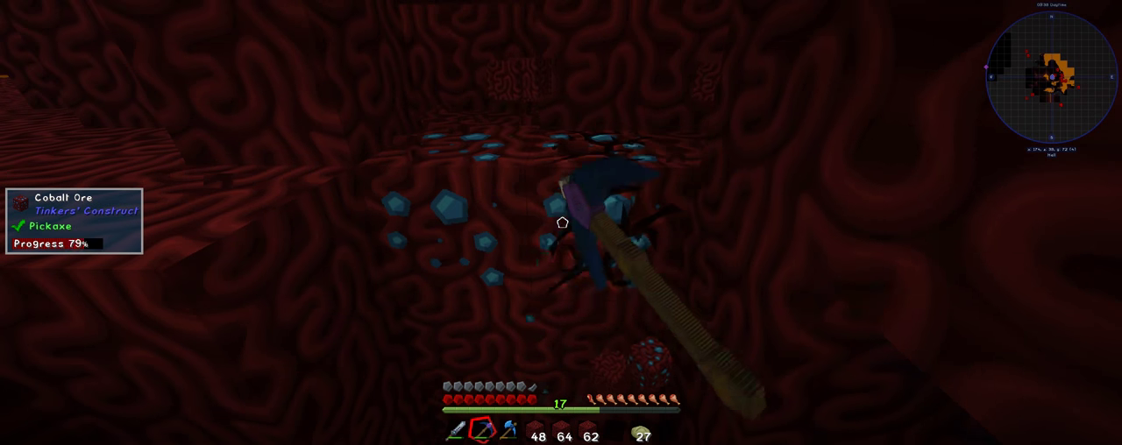
pyautogui.click(562, 222)
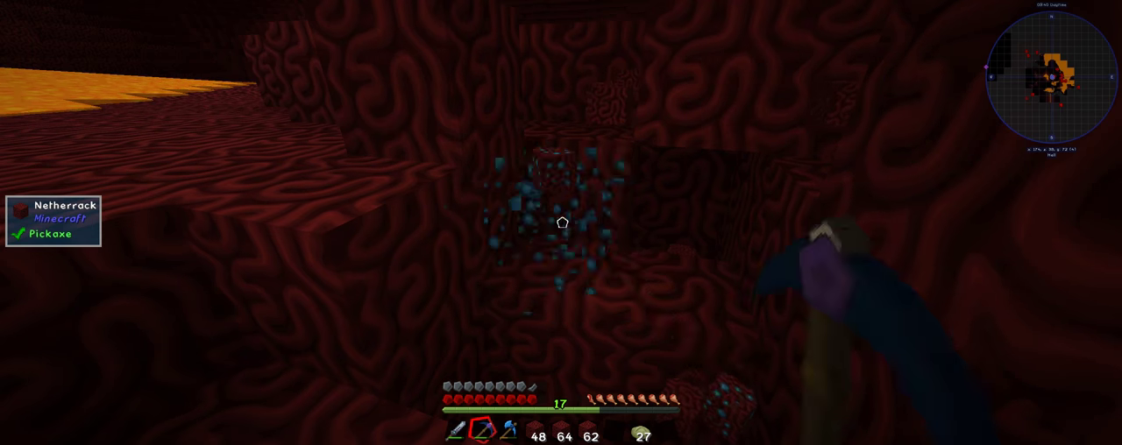
pyautogui.click(562, 223)
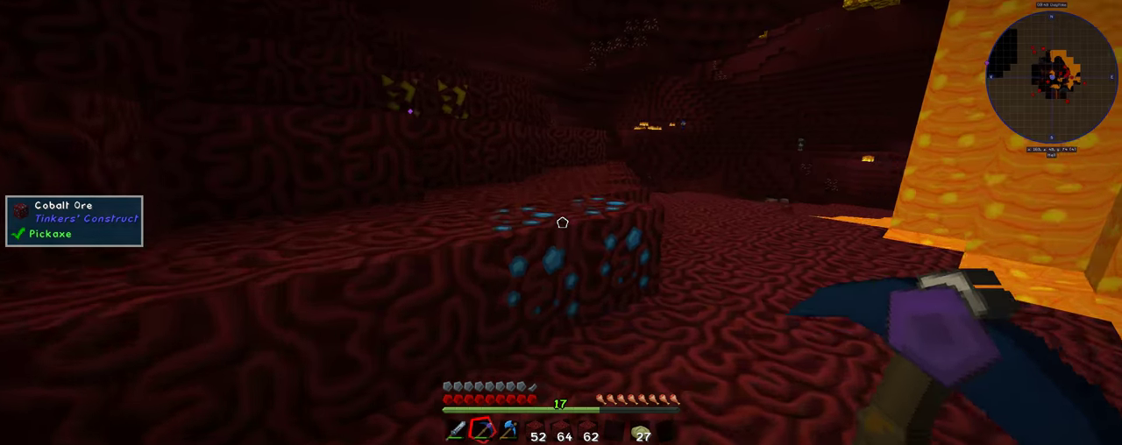
pyautogui.click(562, 223)
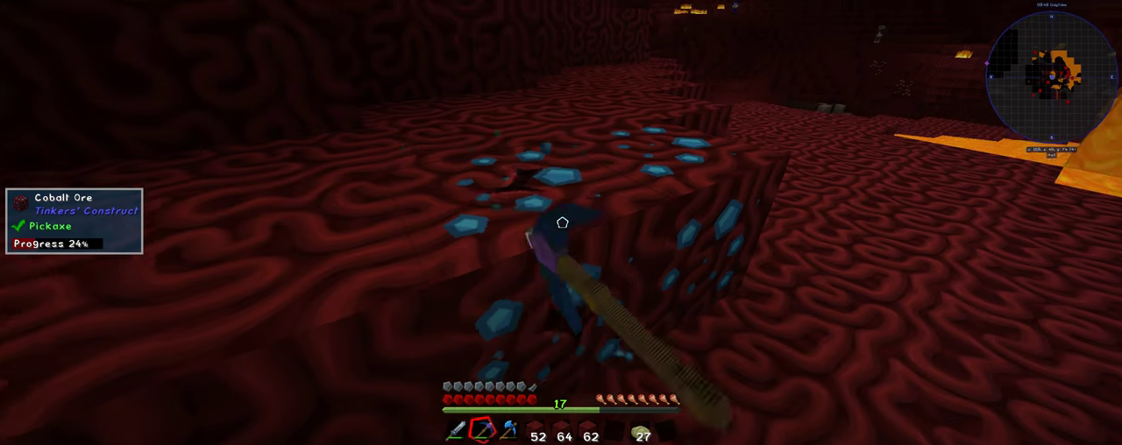
pyautogui.click(562, 222)
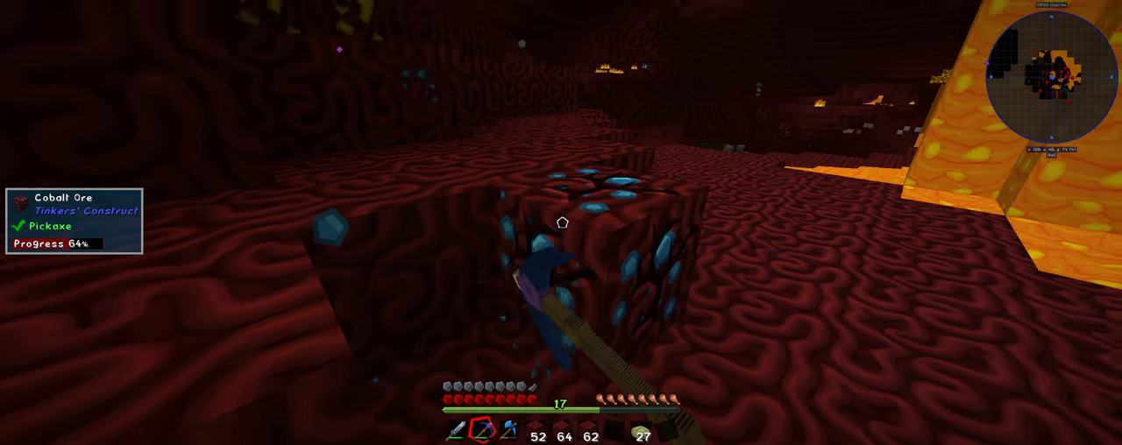
pyautogui.click(562, 222)
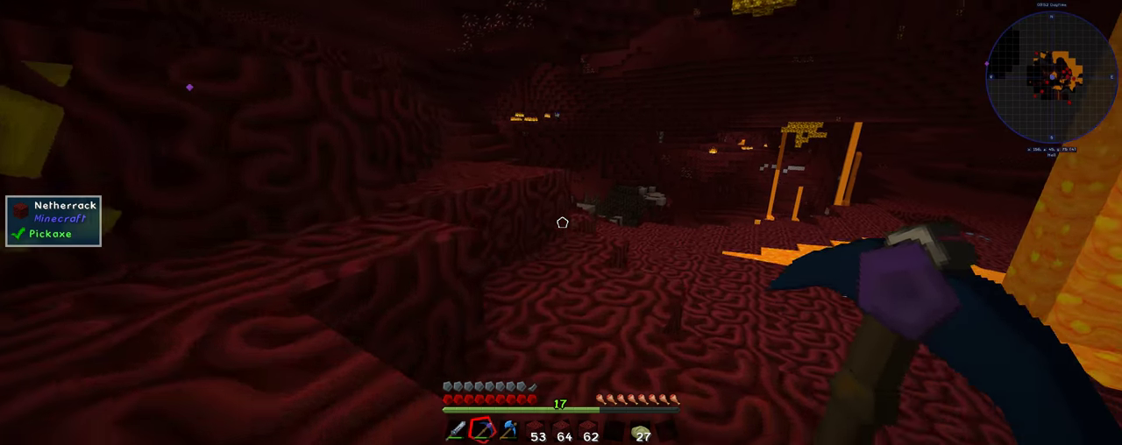
# Look through the inventory and item search twice, then return to the game.
pyautogui.press('e')
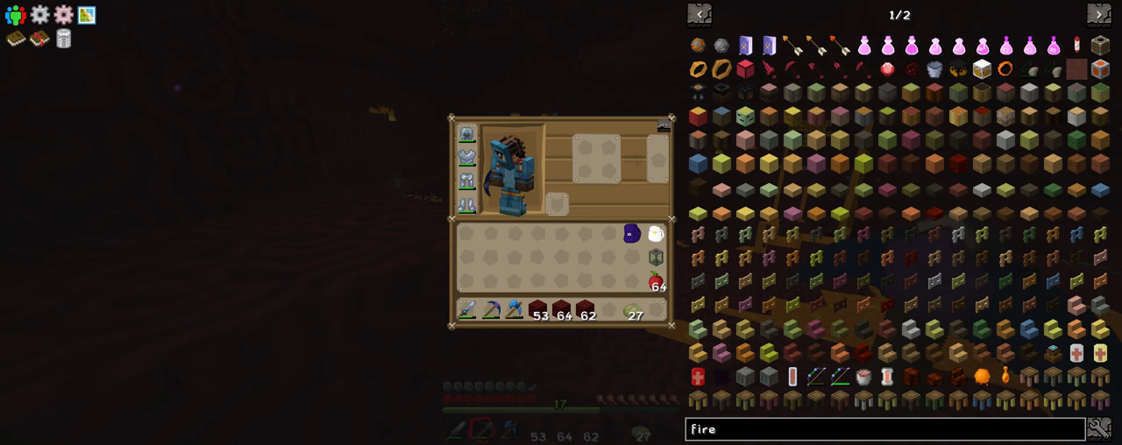
pyautogui.press('e')
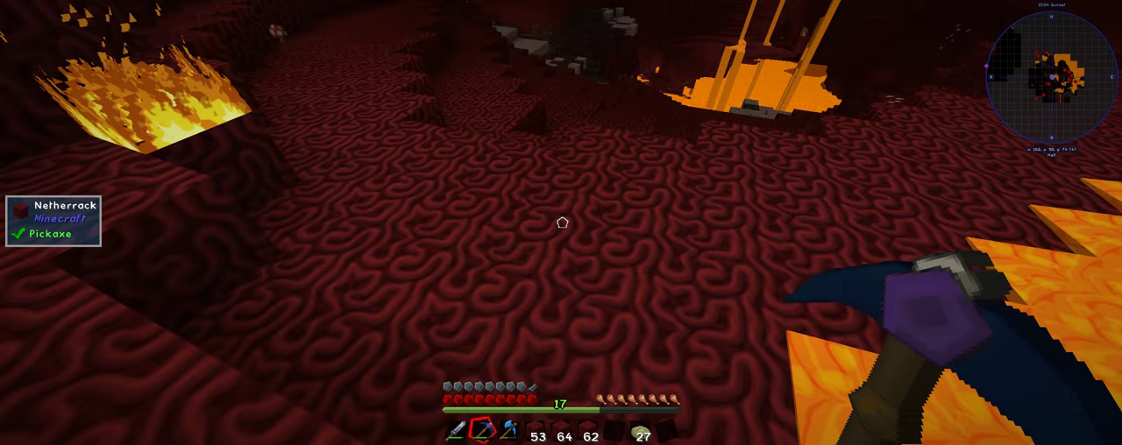
pyautogui.press('e')
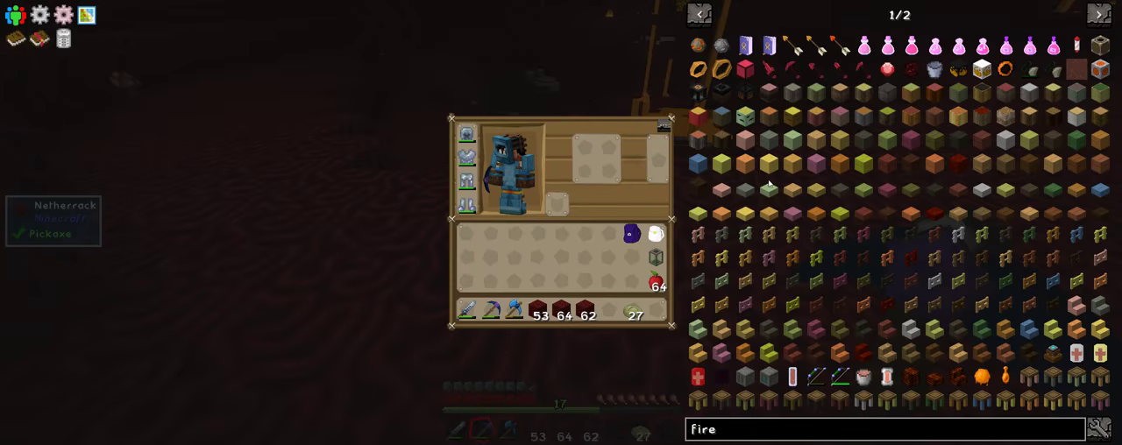
pyautogui.press('e')
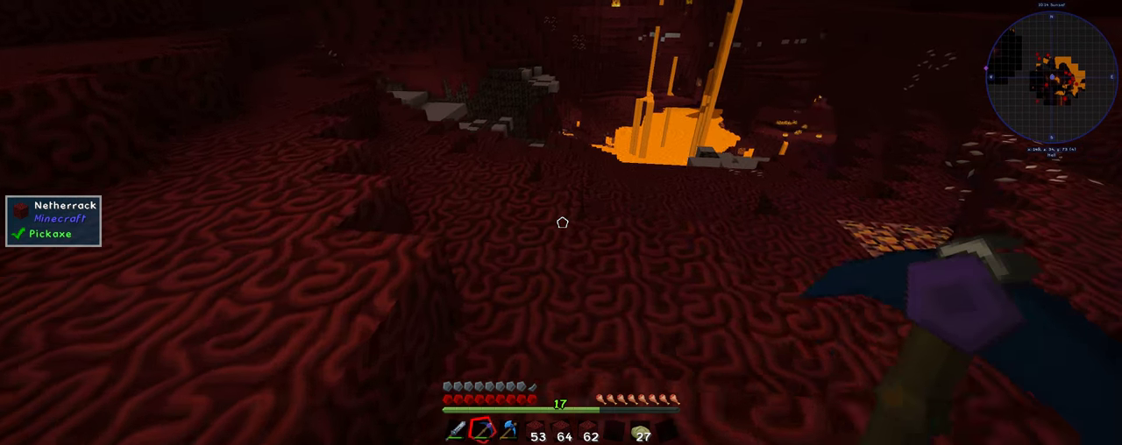
# Walk along the lava lake's edge toward the soul sand plain.
pyautogui.press('w')
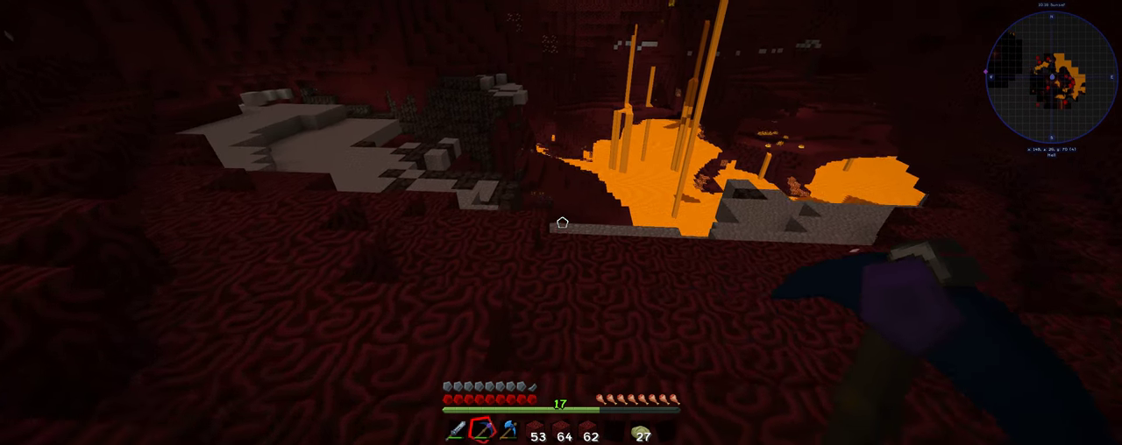
pyautogui.press('w')
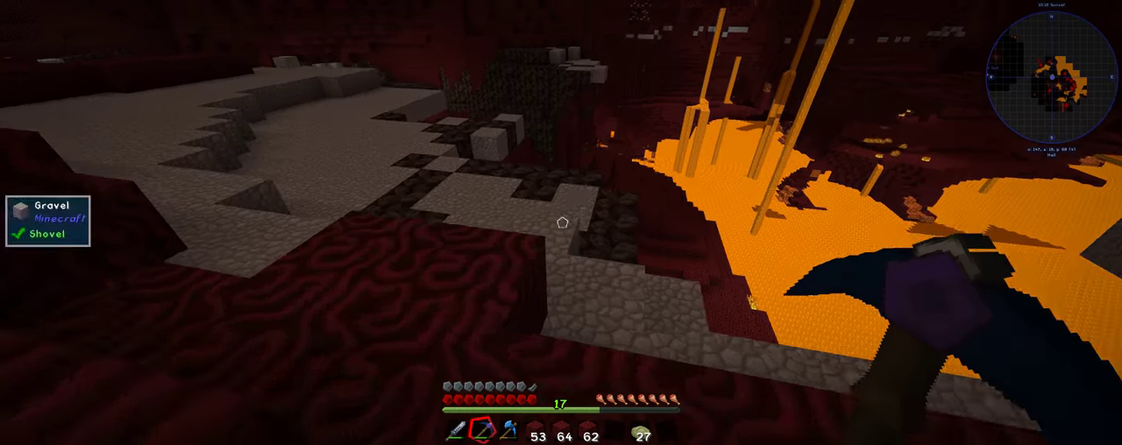
pyautogui.press('w')
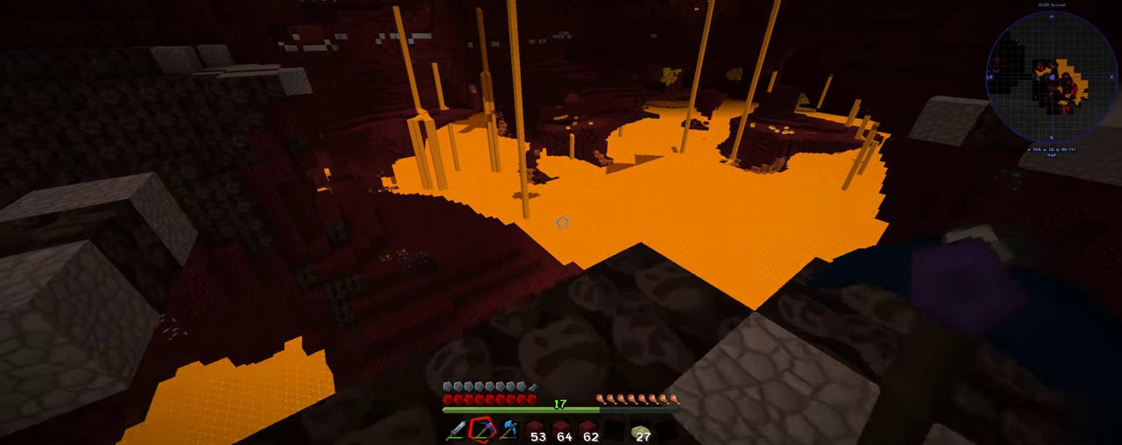
pyautogui.press('w')
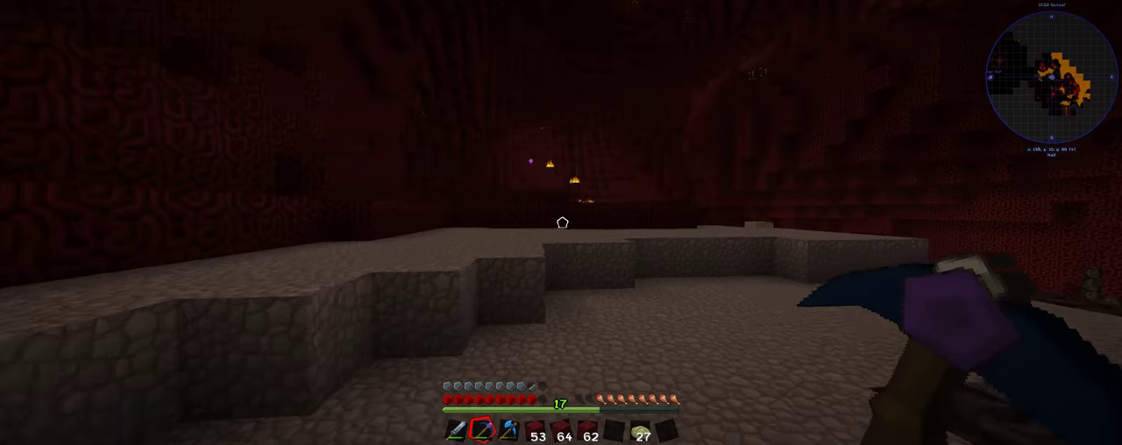
pyautogui.press('w')
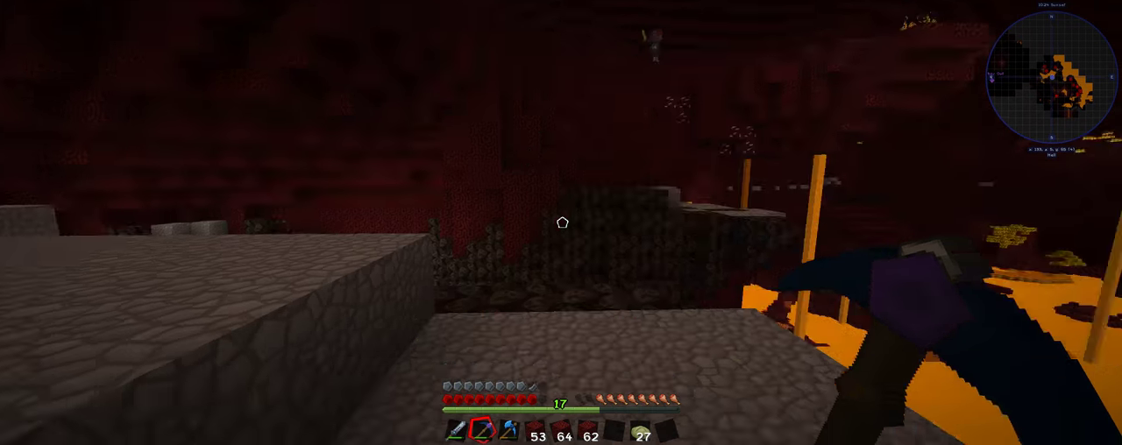
# Check the Mining Backpack (3 coal, 20 ore), then switch back to the pickaxe.
pyautogui.press('e')
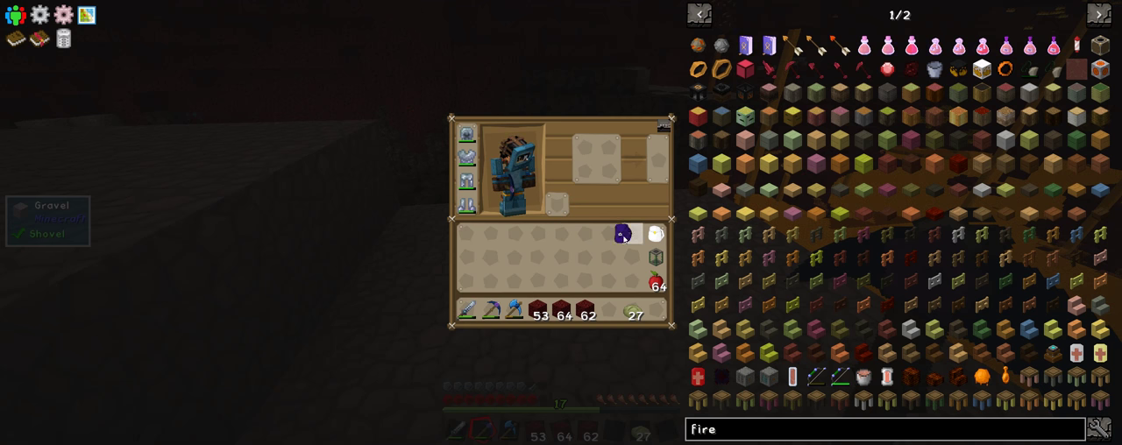
pyautogui.press('e')
pyautogui.press('7')
pyautogui.rightClick(561, 223)
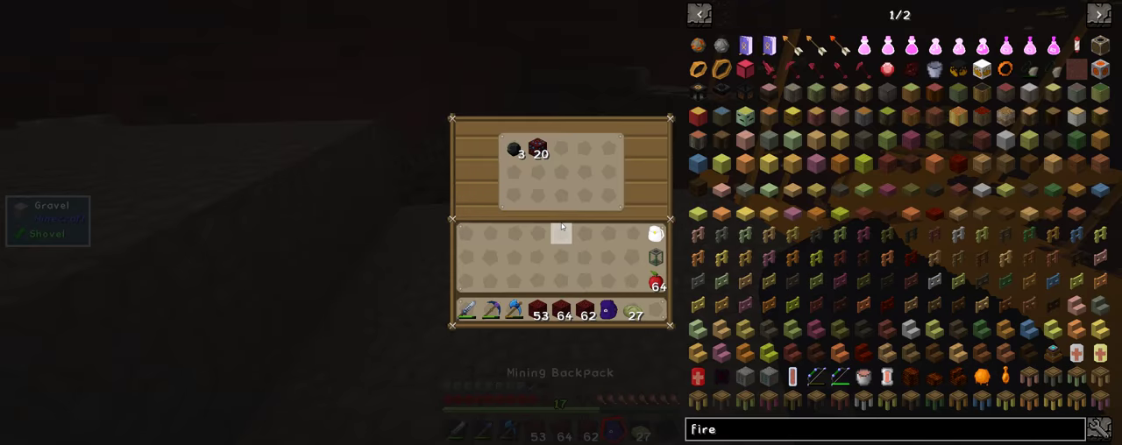
pyautogui.press('e')
pyautogui.press('2')
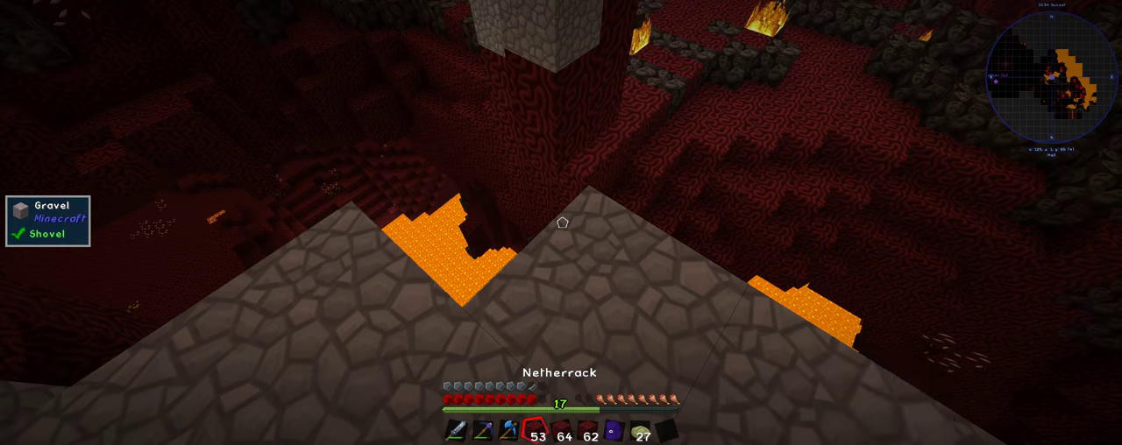
pyautogui.scroll(-1, 562, 223)
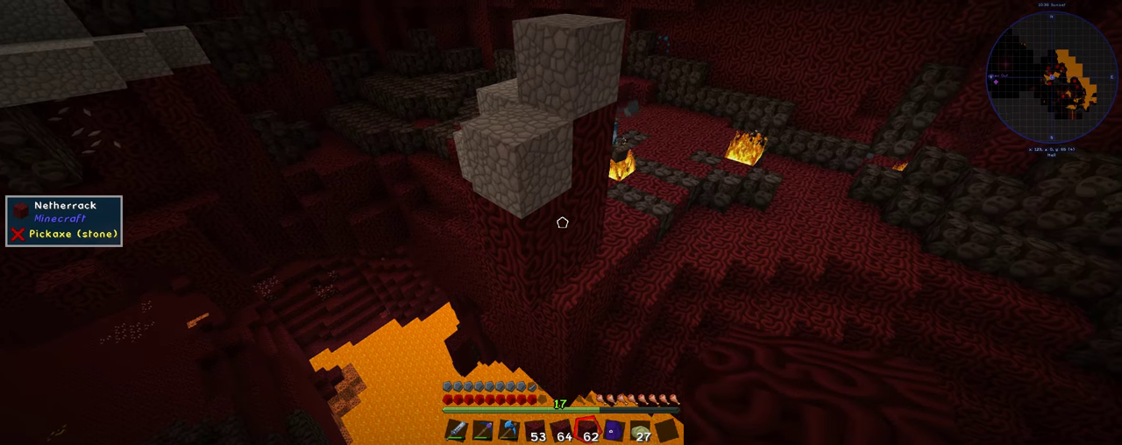
# Place nine netherrack blocks over the lava to extend the path, leaving 47.
pyautogui.rightClick(562, 223)
pyautogui.rightClick(562, 223)
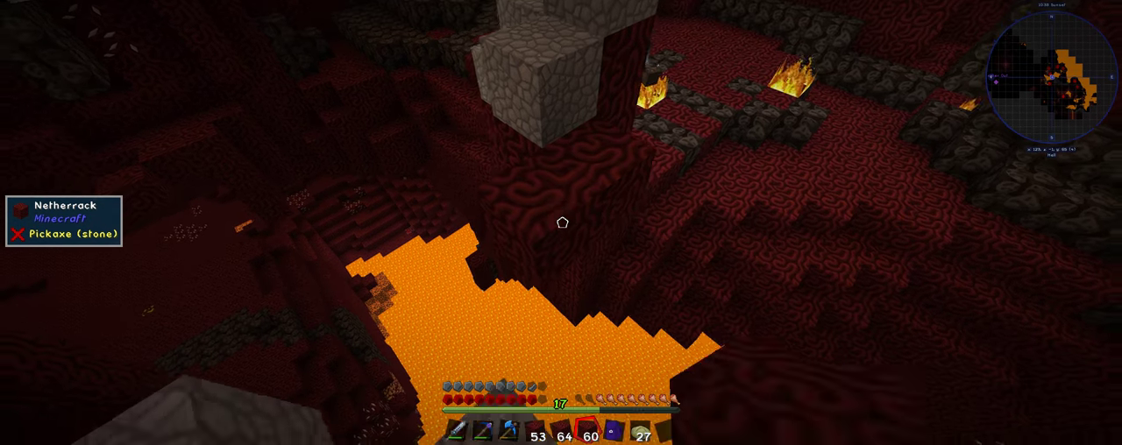
pyautogui.rightClick(562, 223)
pyautogui.rightClick(562, 223)
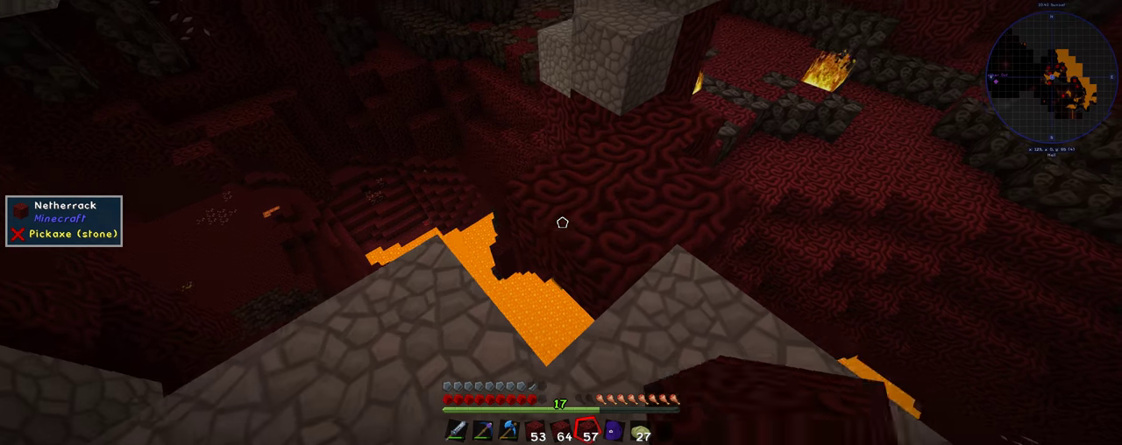
pyautogui.rightClick(562, 223)
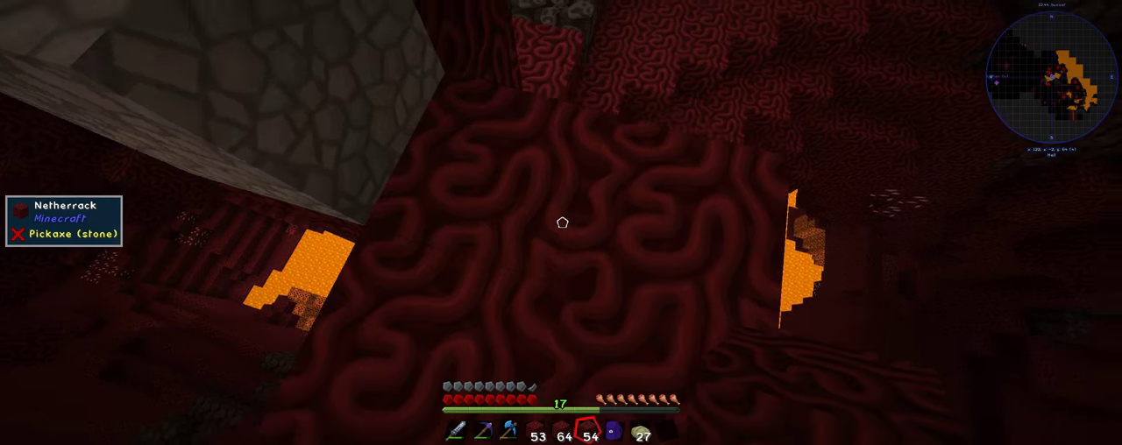
pyautogui.rightClick(562, 223)
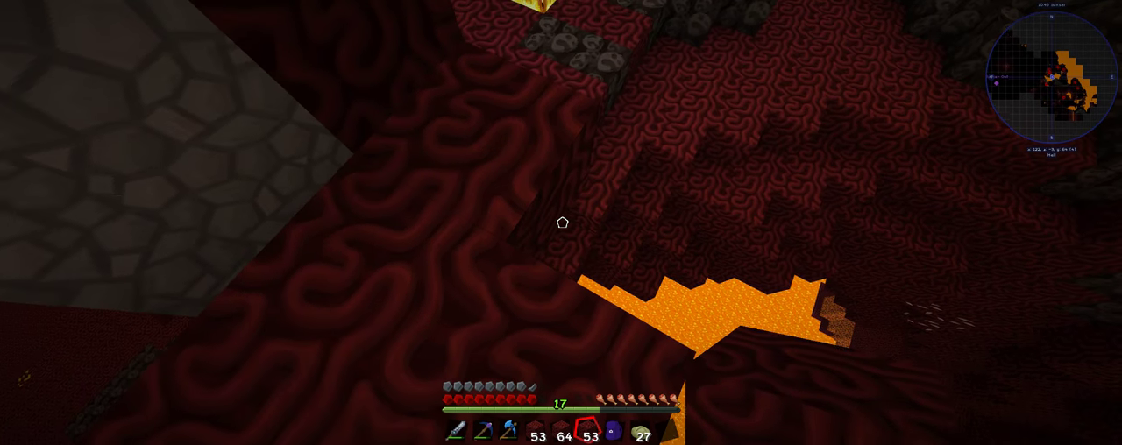
pyautogui.rightClick(562, 223)
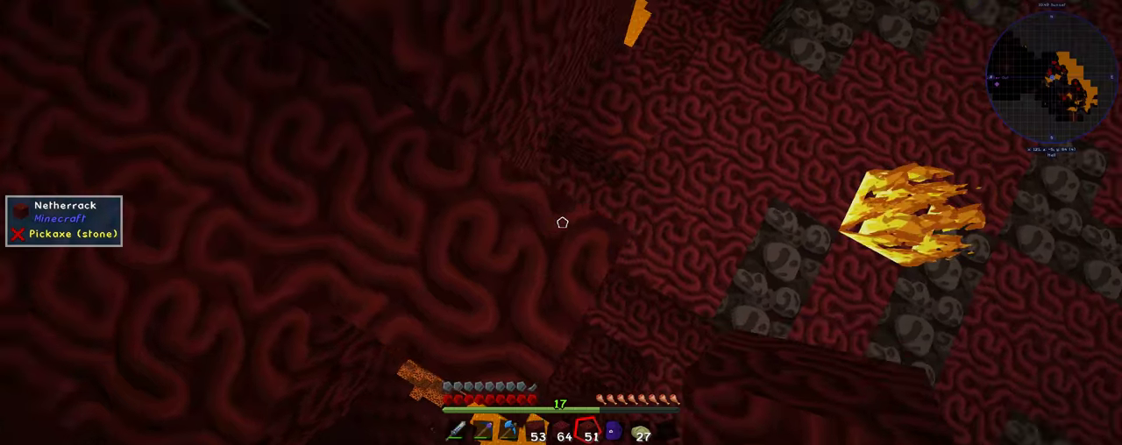
pyautogui.rightClick(562, 223)
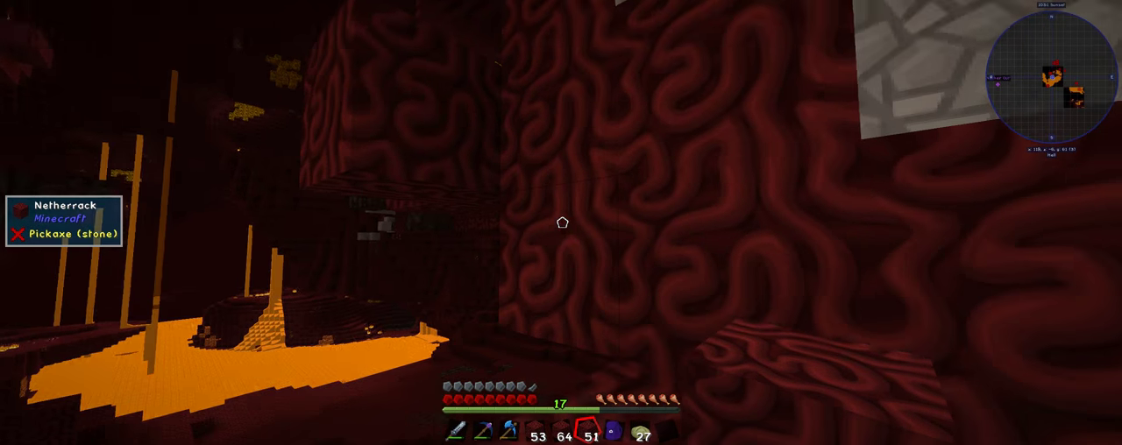
pyautogui.rightClick(562, 222)
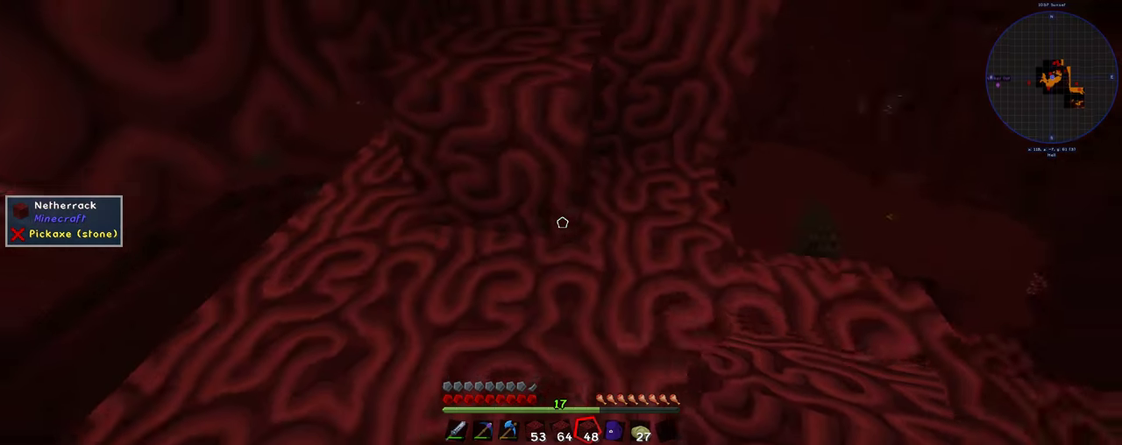
pyautogui.rightClick(562, 222)
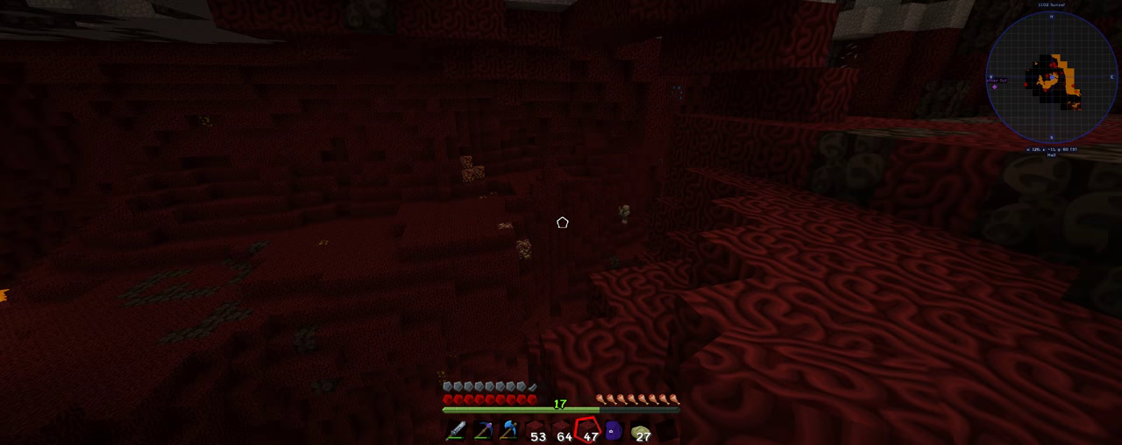
# Switch to the Waynos Matty digging tool and dig 12 soul sand blocks from the wall.
pyautogui.press('2')
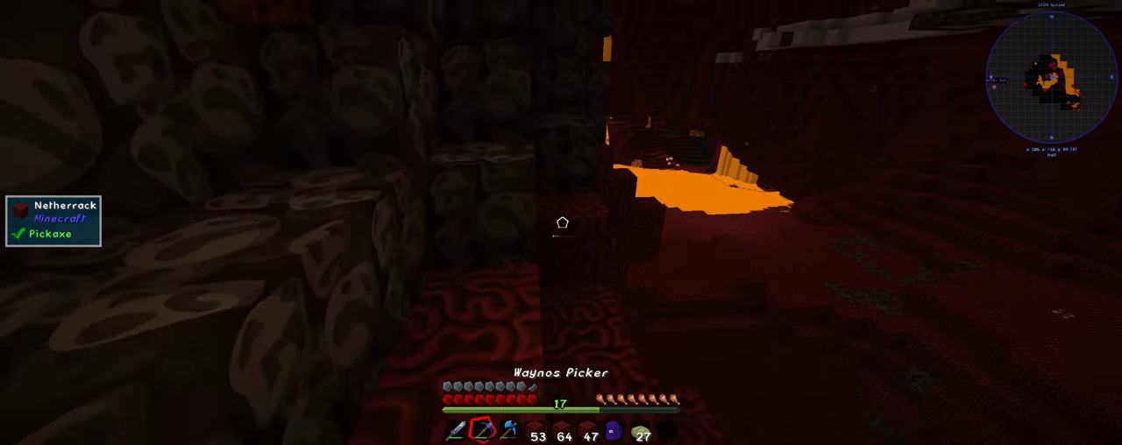
pyautogui.press('3')
pyautogui.click(562, 230)
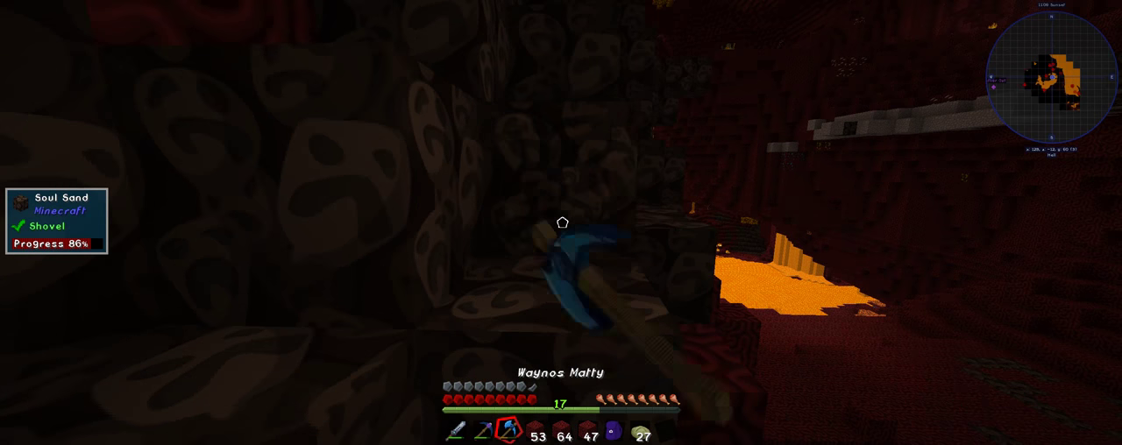
pyautogui.click(562, 223)
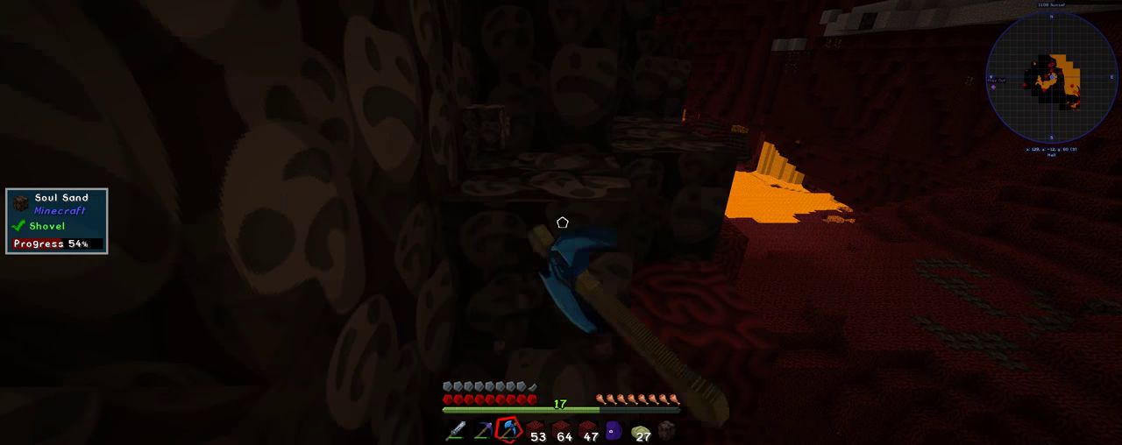
pyautogui.click(562, 223)
pyautogui.click(562, 223)
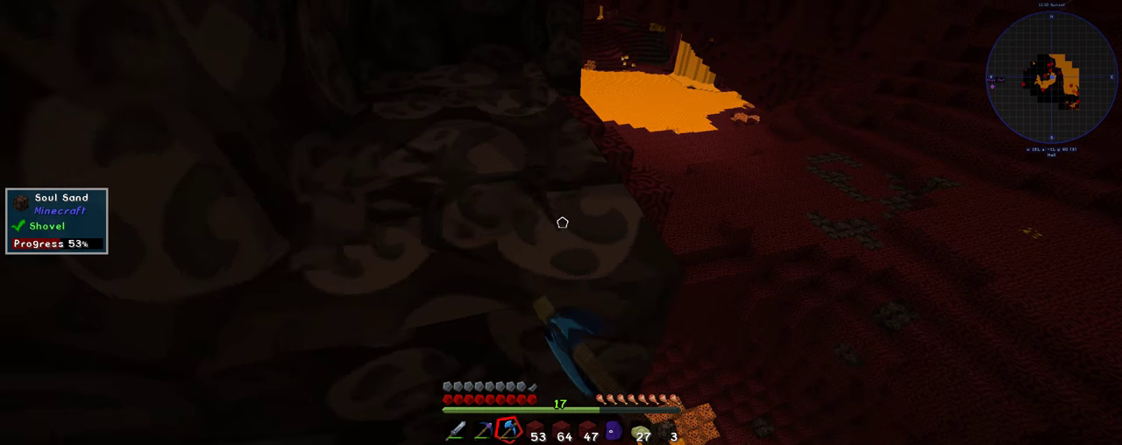
pyautogui.click(562, 223)
pyautogui.click(562, 222)
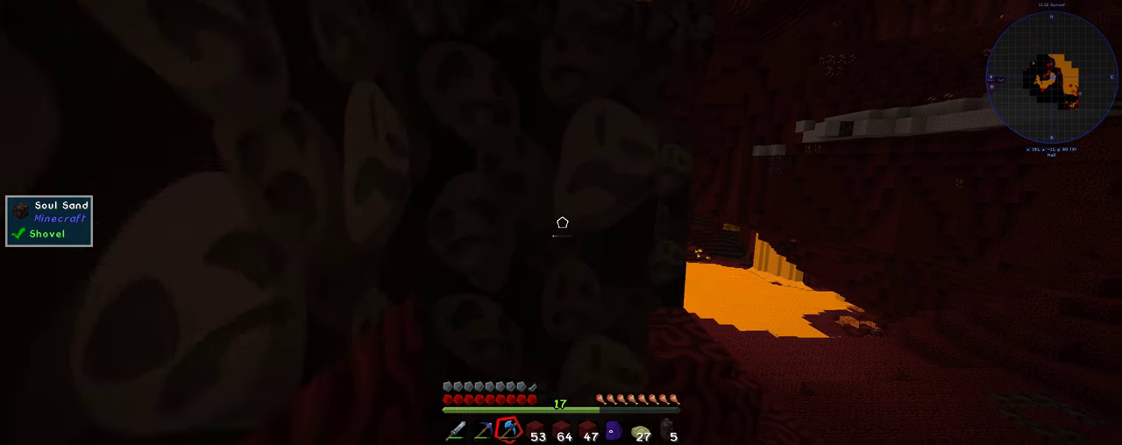
pyautogui.click(562, 223)
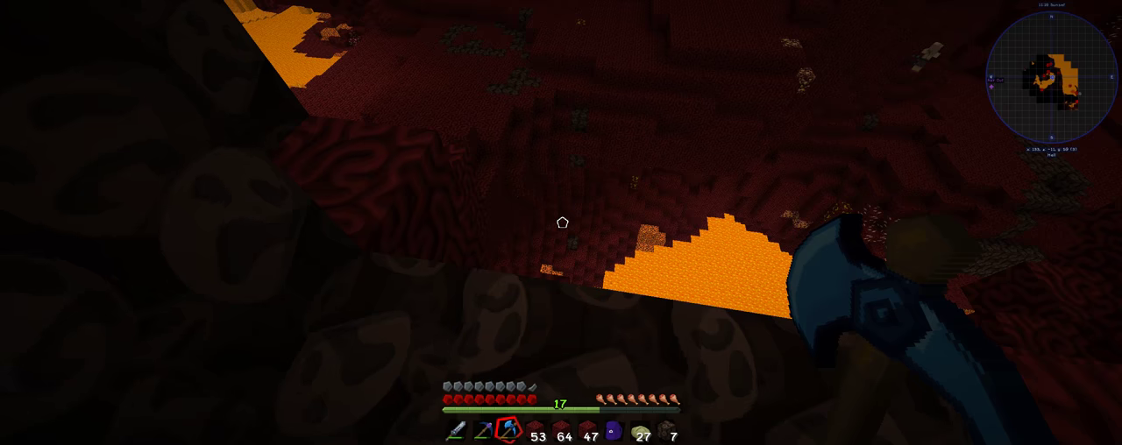
pyautogui.click(562, 223)
pyautogui.click(562, 223)
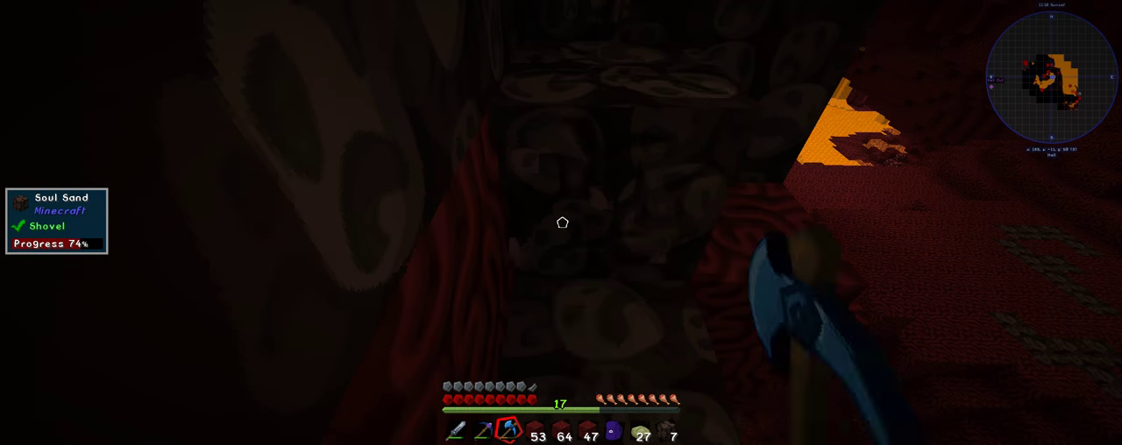
pyautogui.click(562, 222)
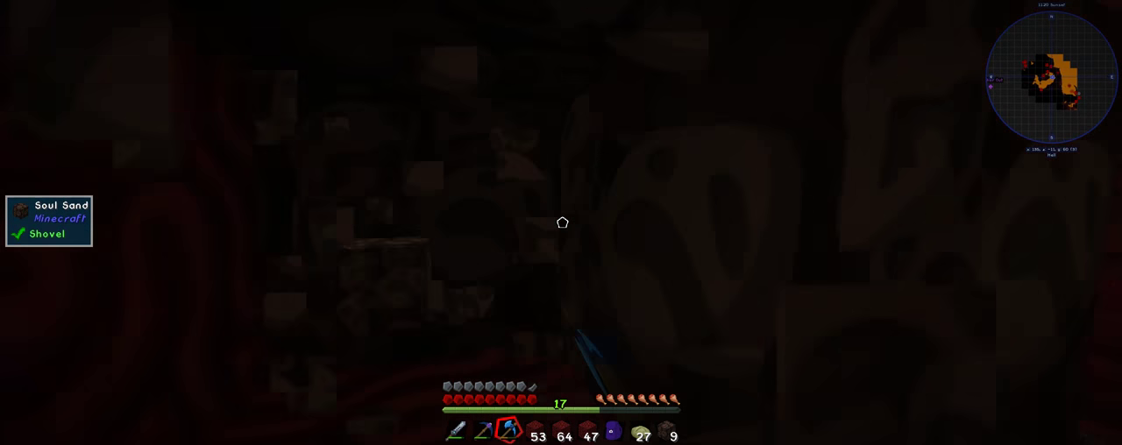
pyautogui.click(562, 222)
pyautogui.click(562, 223)
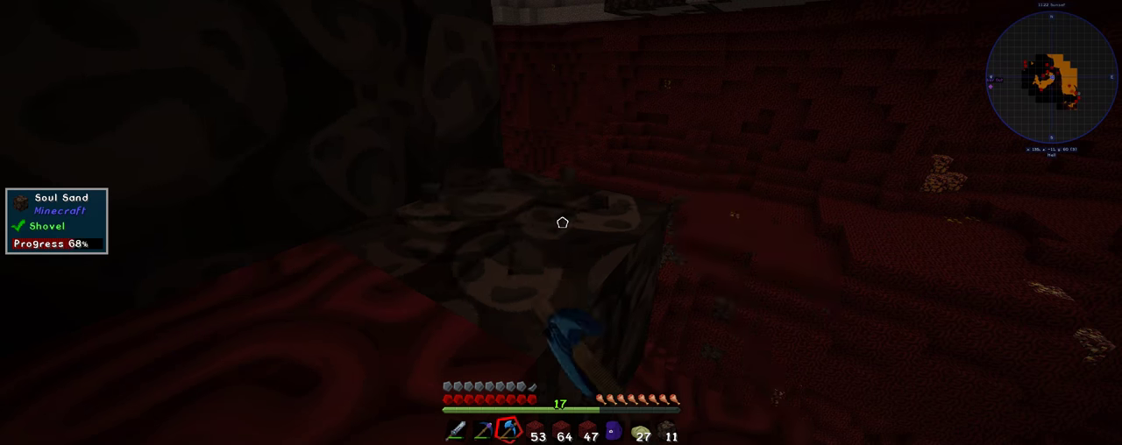
pyautogui.click(562, 223)
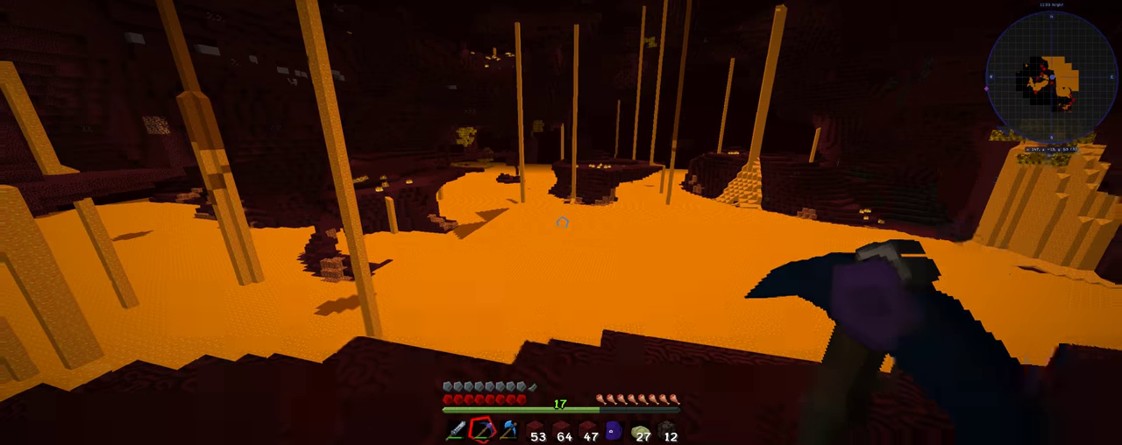
# Step toward the lava lake and switch to the pickaxe in hotbar slot 2.
pyautogui.press('w')
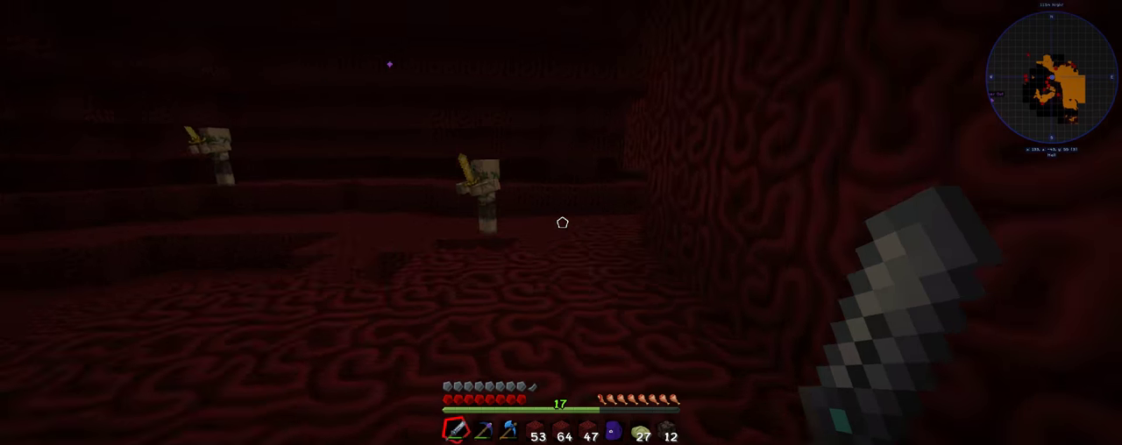
pyautogui.press('2')
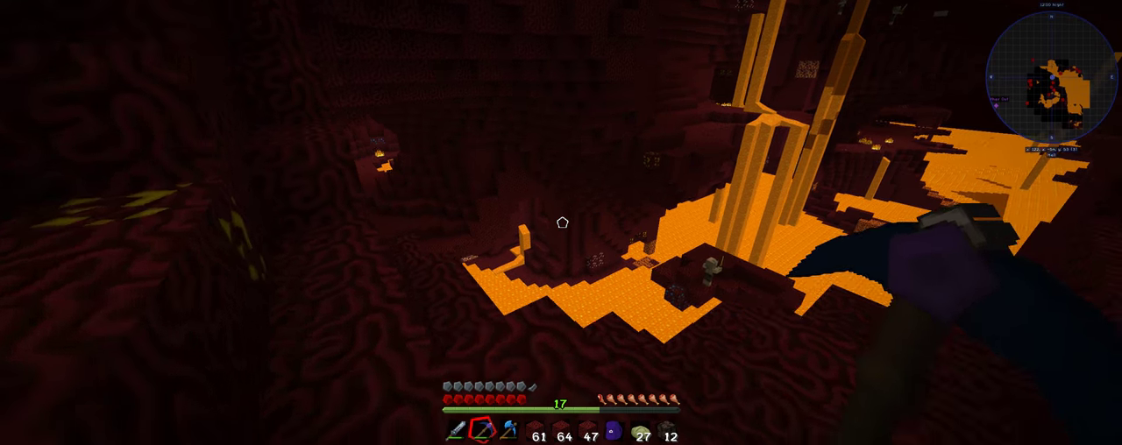
# Mine through to the lava lake and place netherrack at its edge.
pyautogui.click(562, 223)
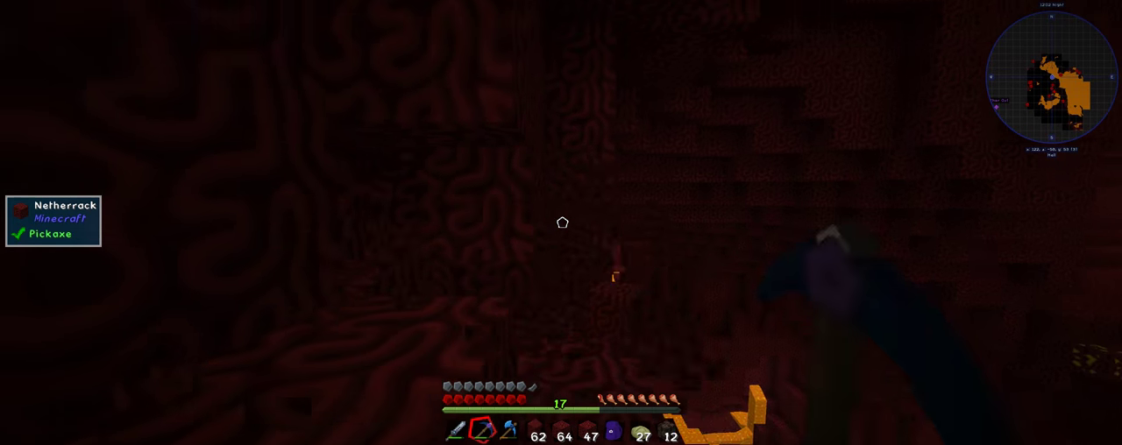
pyautogui.click(562, 223)
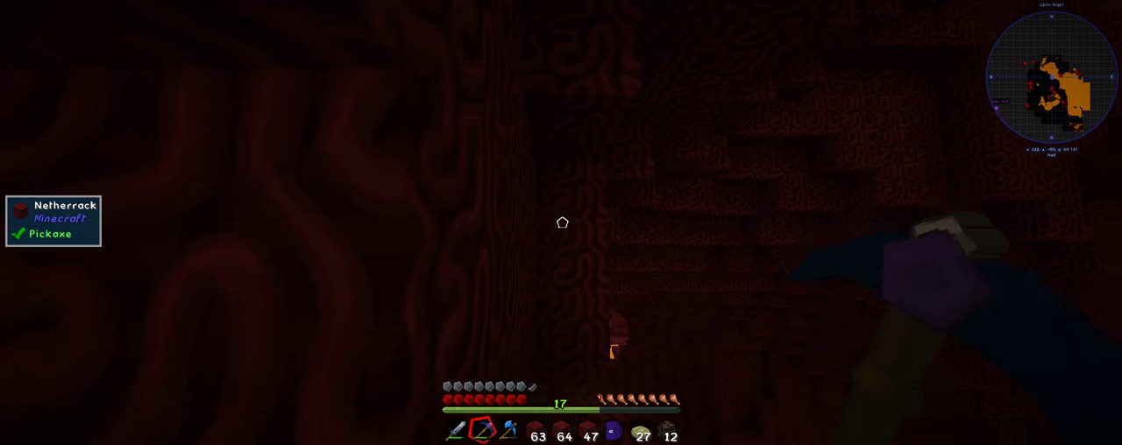
pyautogui.click(562, 222)
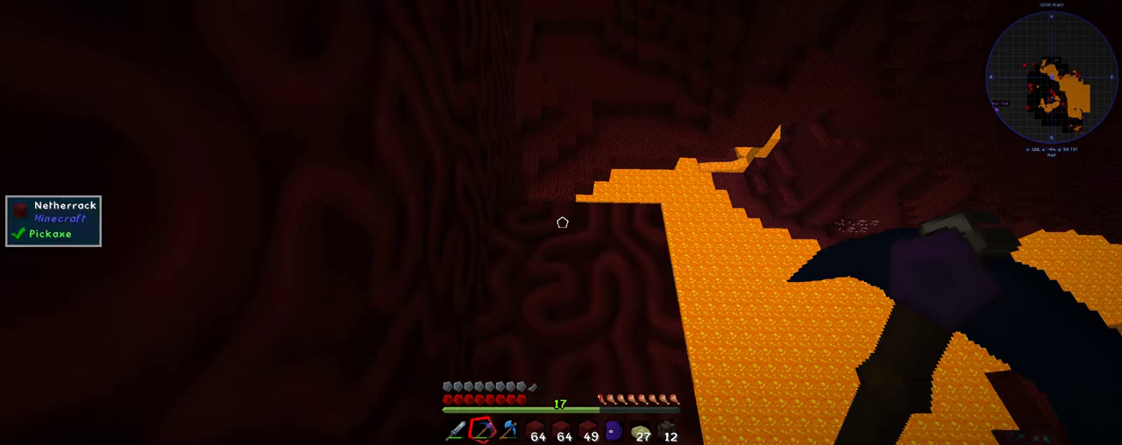
pyautogui.press('5')
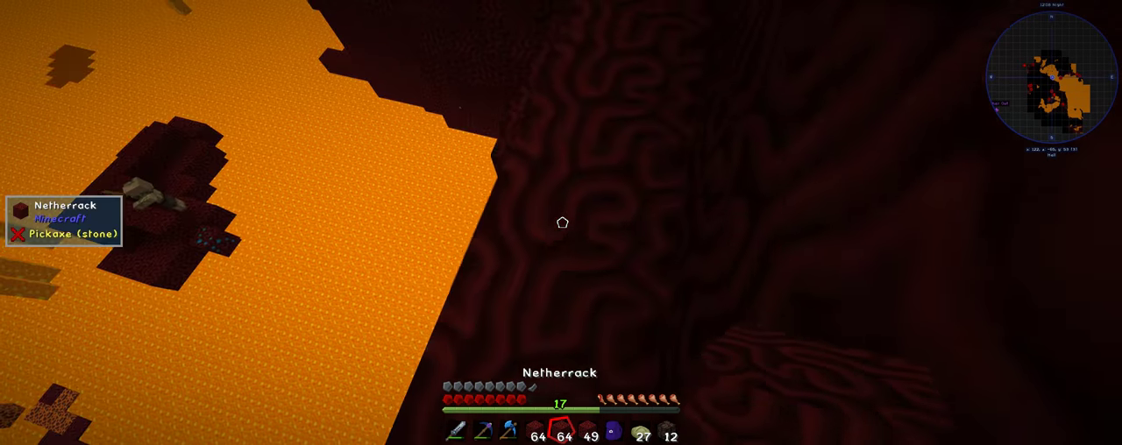
pyautogui.rightClick(562, 222)
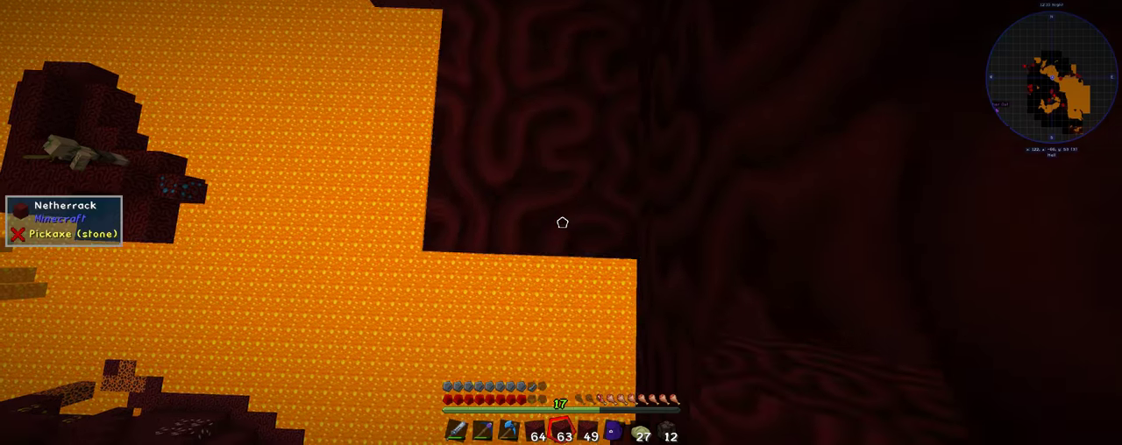
pyautogui.rightClick(562, 222)
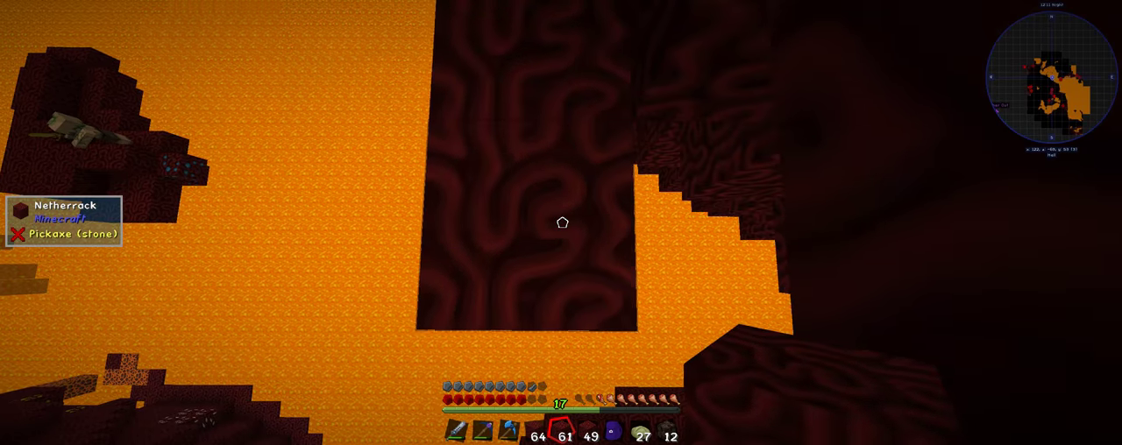
# Extend the netherrack bridge three blocks and mine wall netherrack to restock.
pyautogui.press('2')
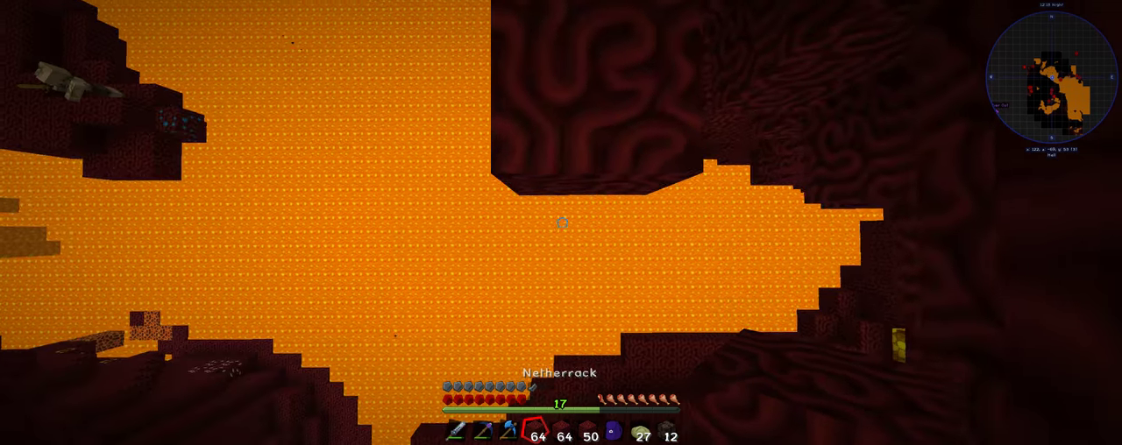
pyautogui.rightClick(562, 222)
pyautogui.rightClick(562, 223)
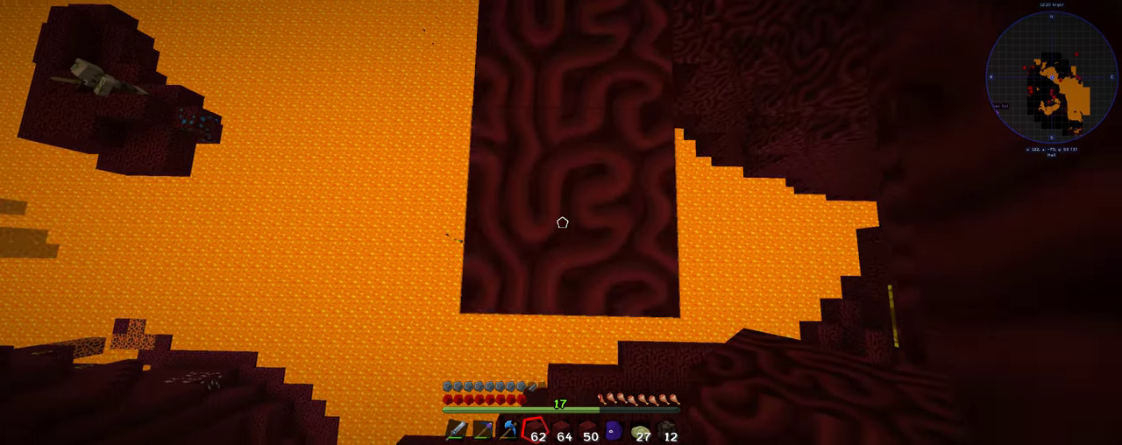
pyautogui.rightClick(562, 222)
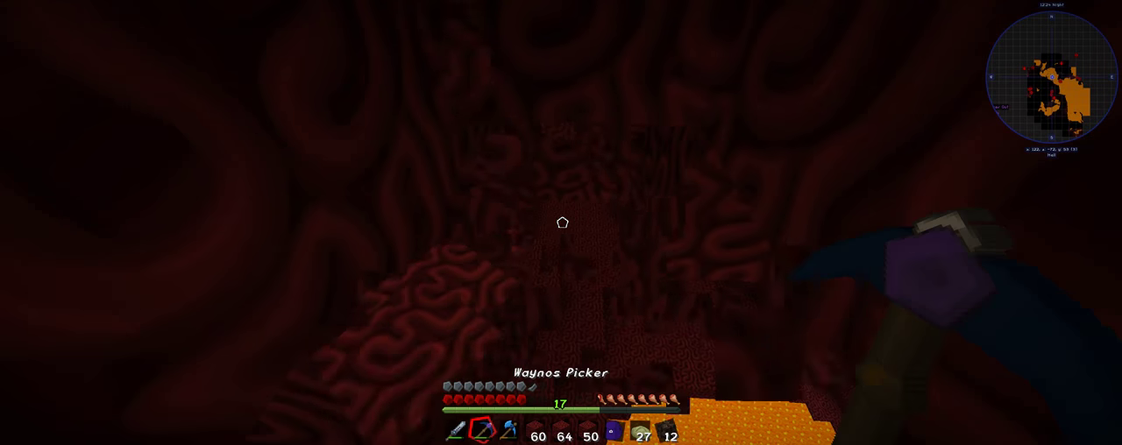
pyautogui.click(562, 222)
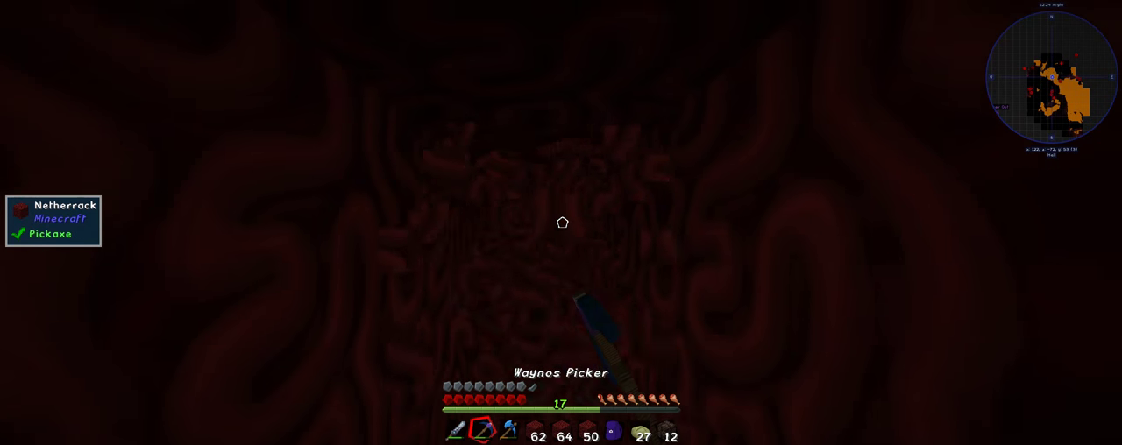
pyautogui.press('4')
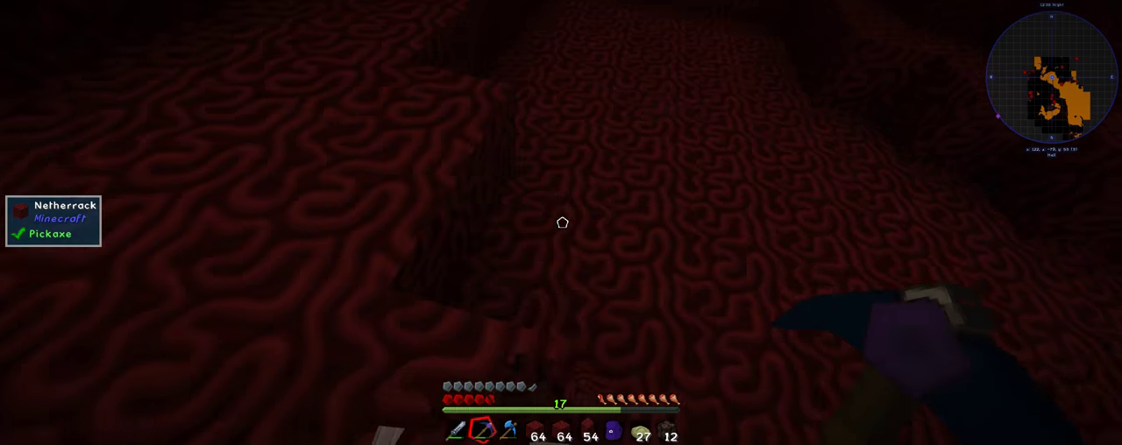
pyautogui.scroll(-3, 562, 223)
pyautogui.scroll(-3, 562, 223)
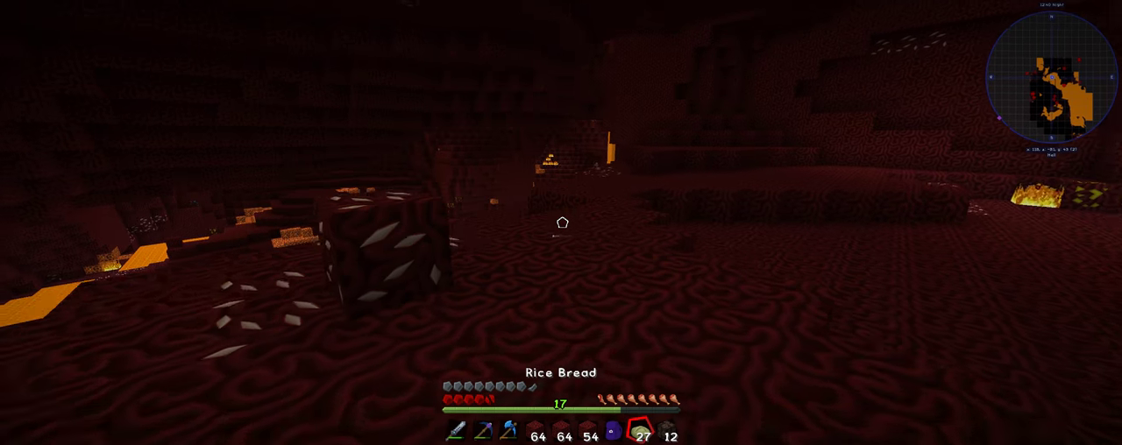
# Eat the rice bread, then tunnel through netherrack and quartz ore toward the lava lake.
pyautogui.rightClick(562, 223)
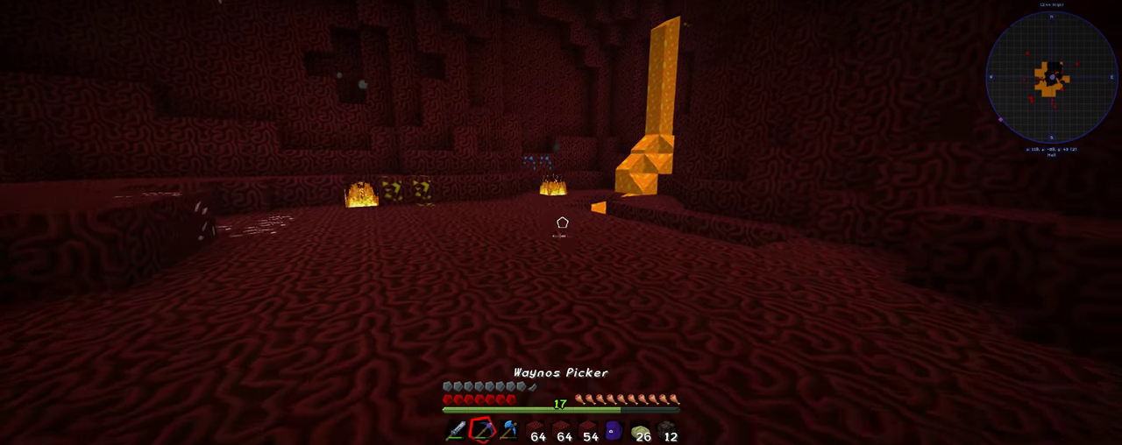
pyautogui.press('w')
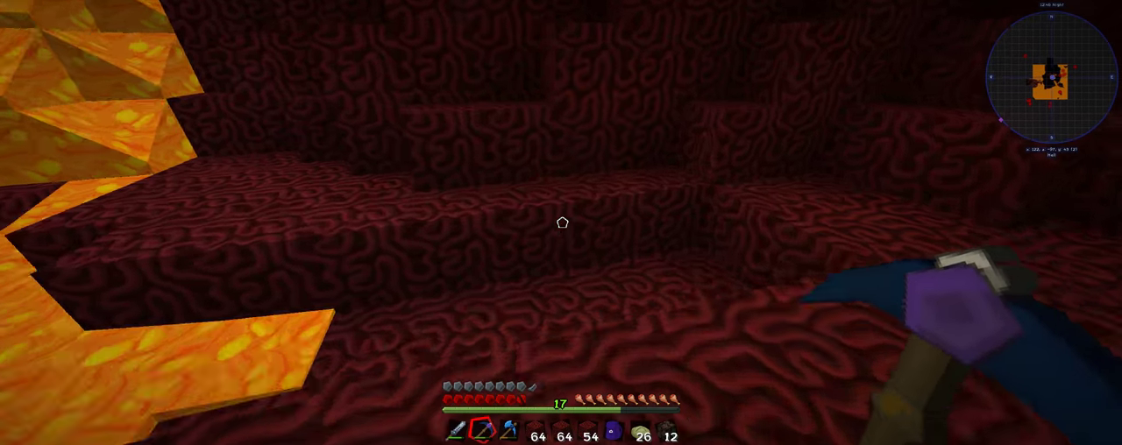
pyautogui.moveTo(562, 223); pyautogui.dragTo(562, 223)
pyautogui.press('w')
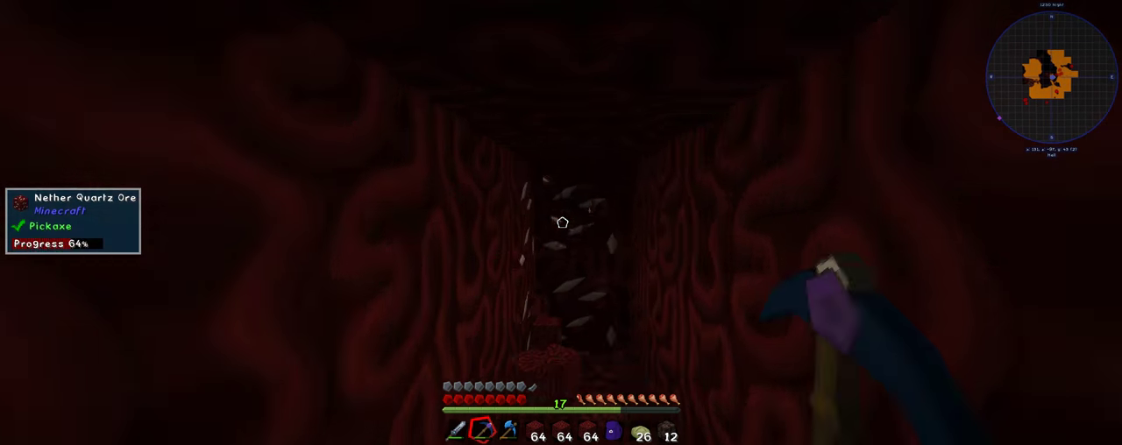
pyautogui.moveTo(562, 223); pyautogui.dragTo(562, 223)
pyautogui.press('w')
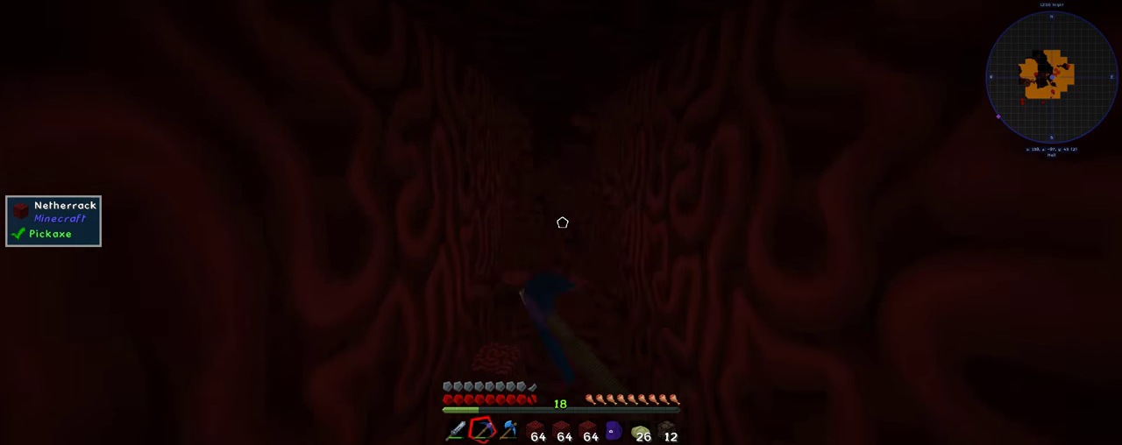
pyautogui.moveTo(562, 223); pyautogui.dragTo(562, 223)
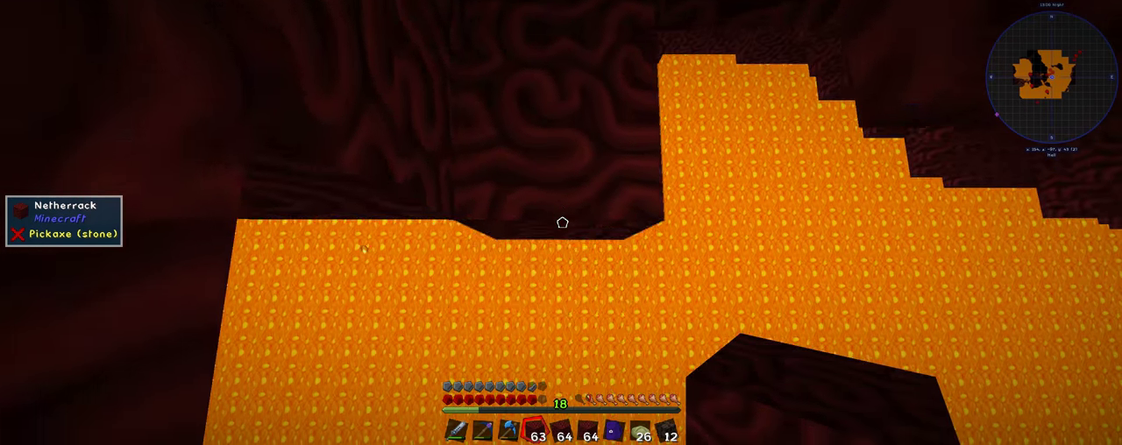
# Place netherrack blocks one after another to bridge the lava lake to the far shore.
pyautogui.rightClick(562, 222)
pyautogui.rightClick(562, 222)
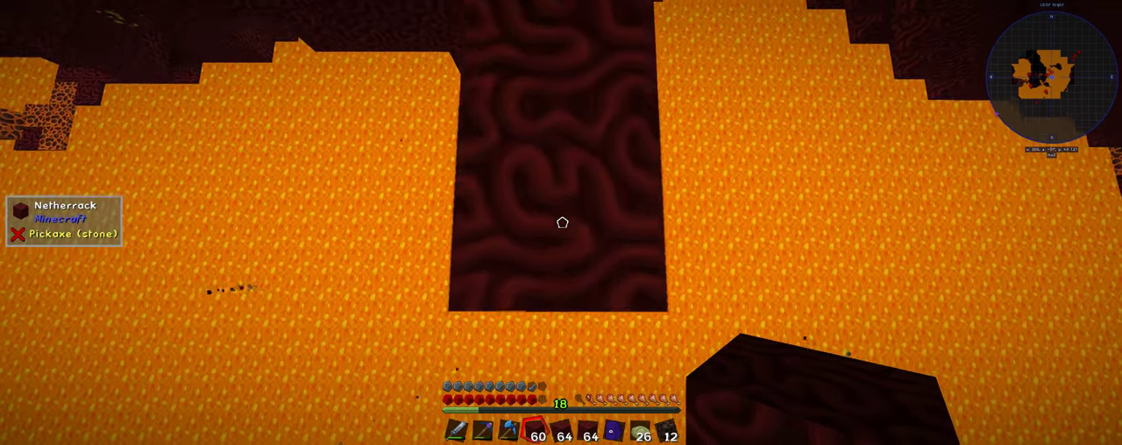
pyautogui.rightClick(562, 223)
pyautogui.rightClick(562, 222)
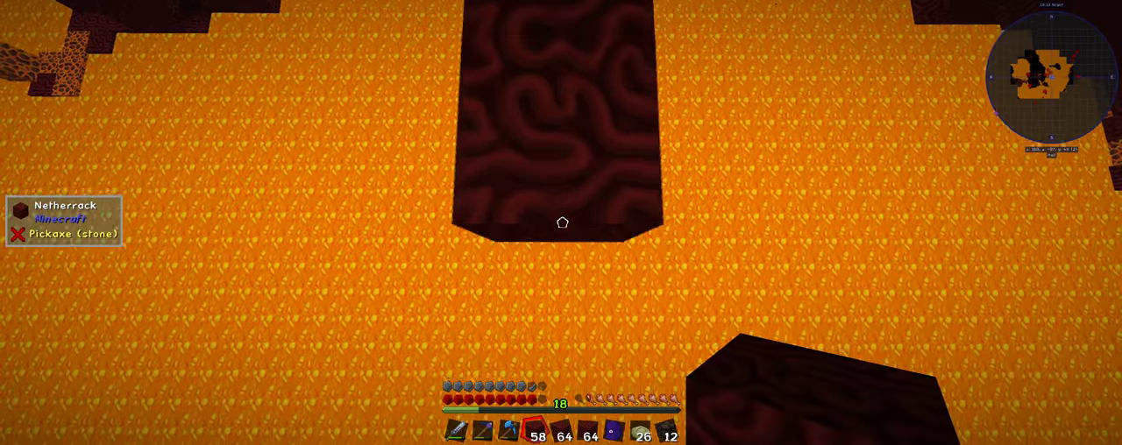
pyautogui.rightClick(562, 223)
pyautogui.rightClick(562, 223)
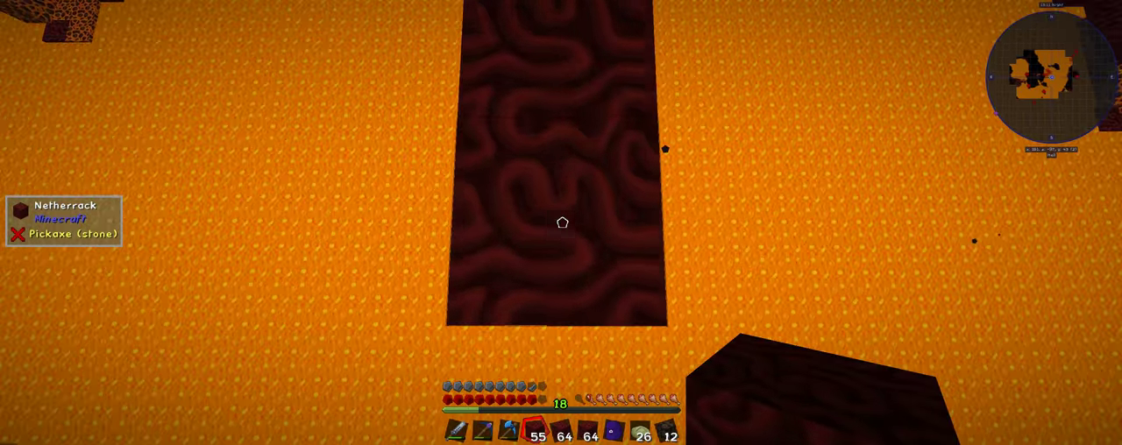
pyautogui.rightClick(562, 223)
pyautogui.rightClick(562, 223)
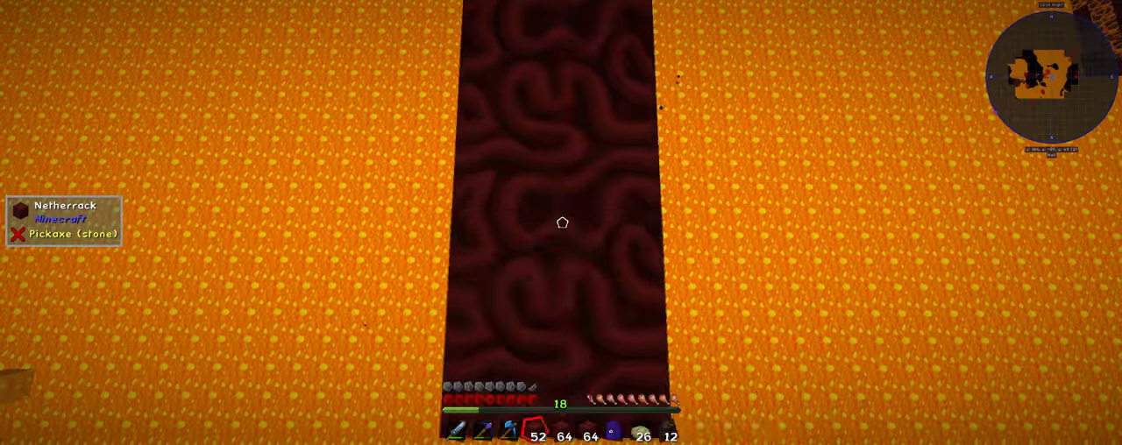
pyautogui.rightClick(562, 222)
pyautogui.rightClick(562, 223)
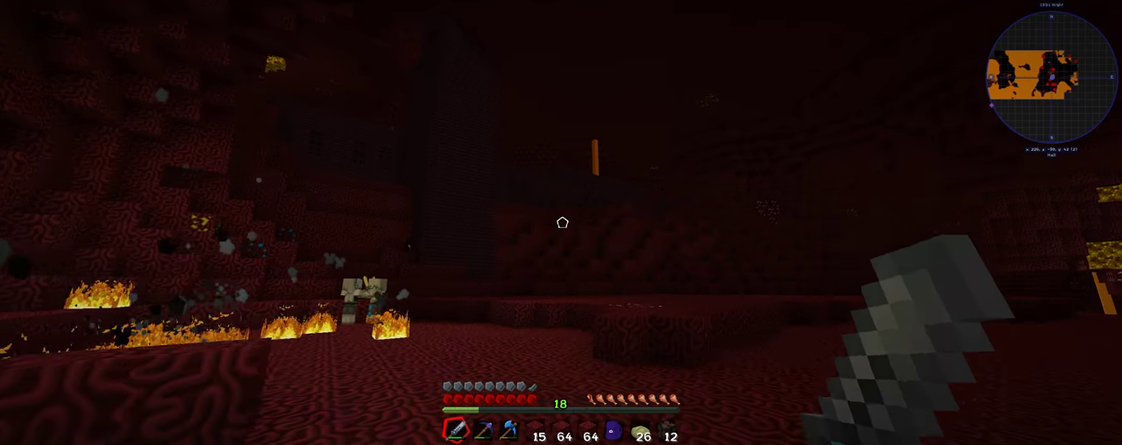
# Walk across the netherrack plain toward the ghast.
pyautogui.press('w')
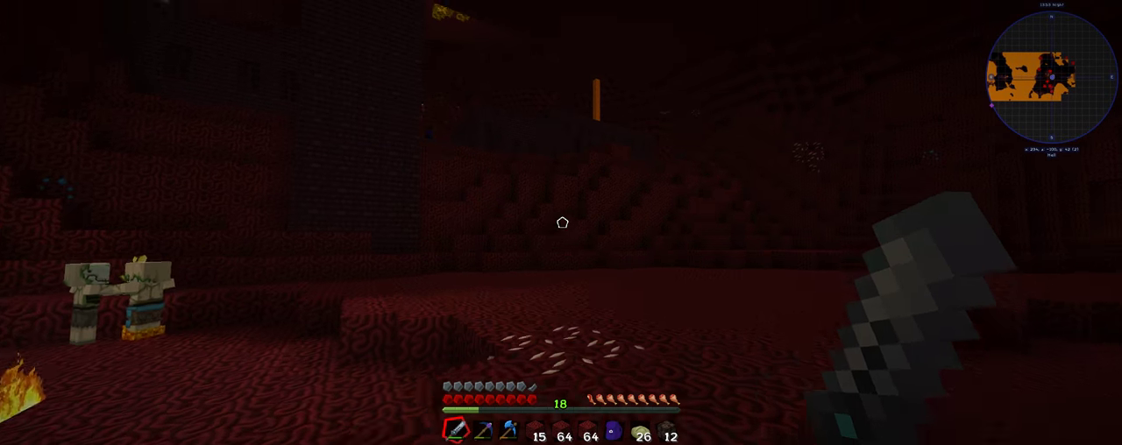
pyautogui.press('w')
pyautogui.press('w')
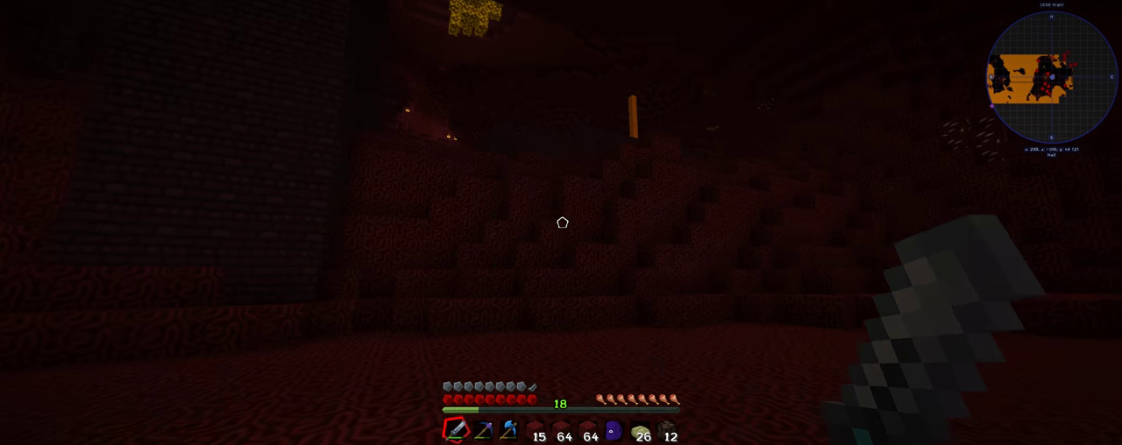
pyautogui.press('w')
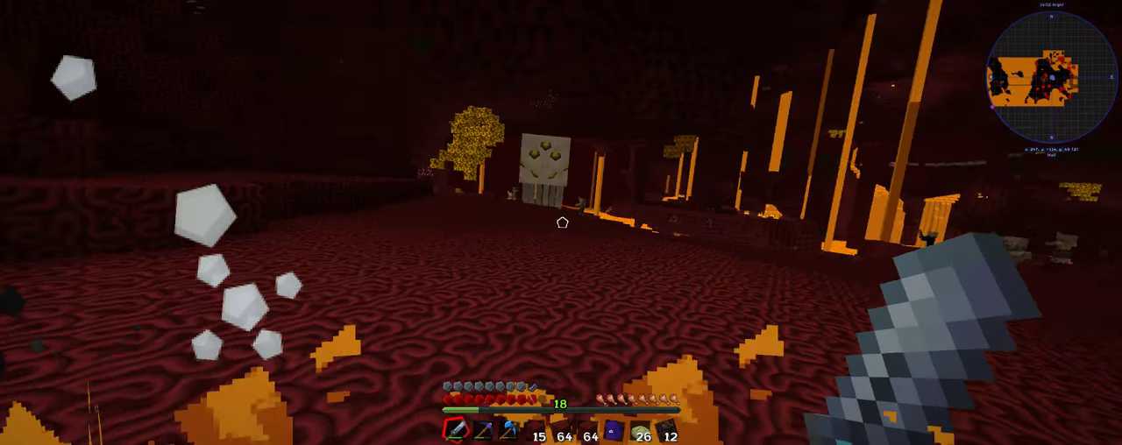
pyautogui.press('w')
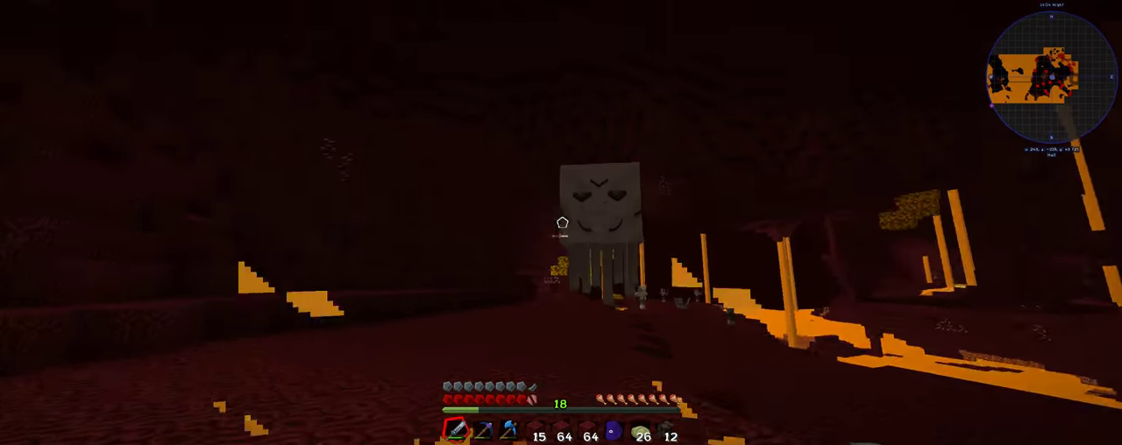
# Deflect the ghast's fireballs back to kill it, then eat rice bread.
pyautogui.click(562, 223)
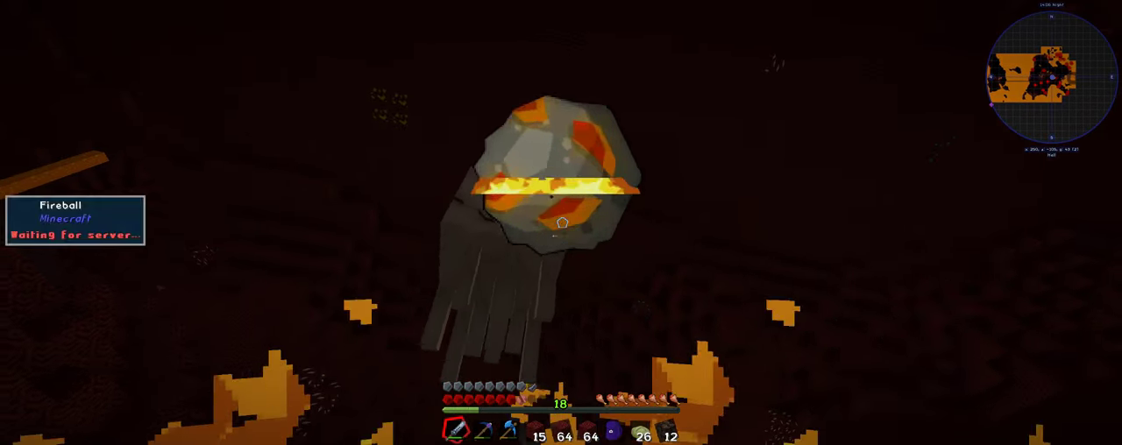
pyautogui.click(562, 224)
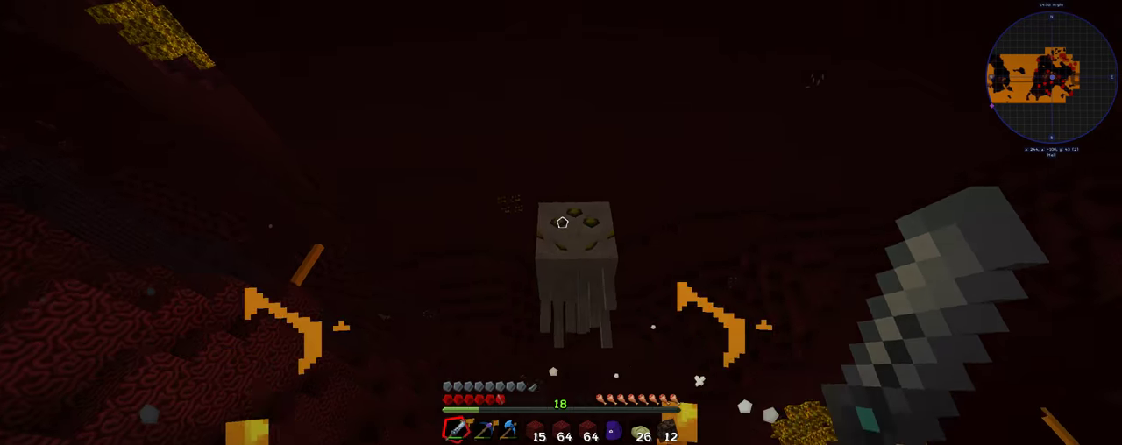
pyautogui.click(562, 223)
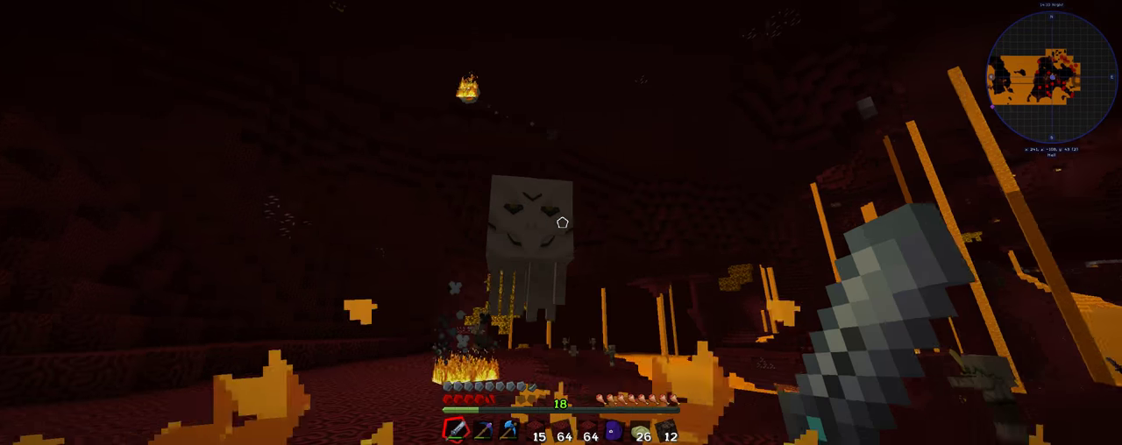
pyautogui.click(562, 224)
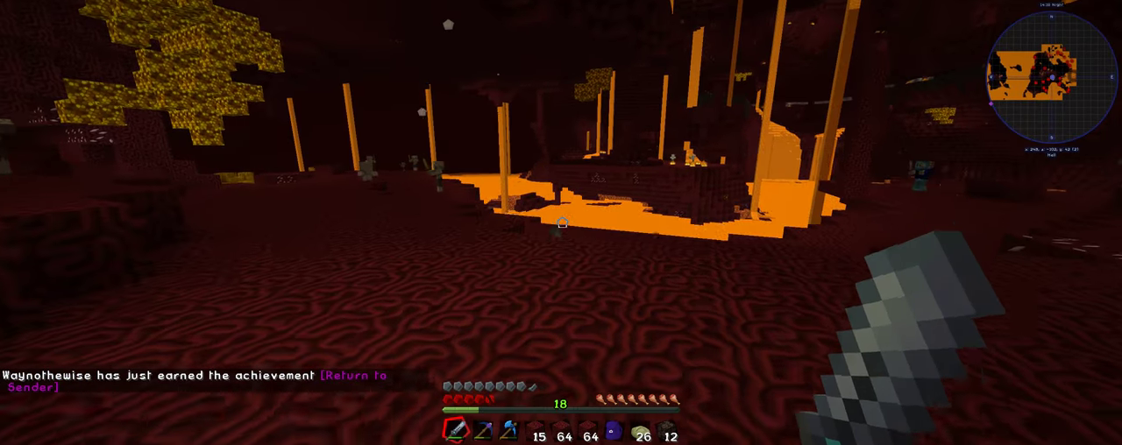
pyautogui.scroll(-4, 562, 223)
pyautogui.scroll(-2, 562, 224)
pyautogui.scroll(-1, 562, 223)
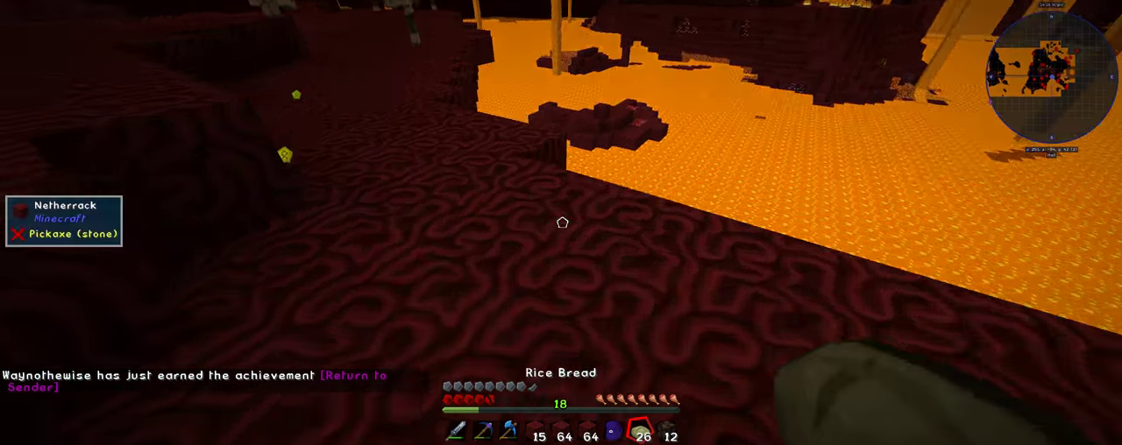
pyautogui.rightClick(562, 223)
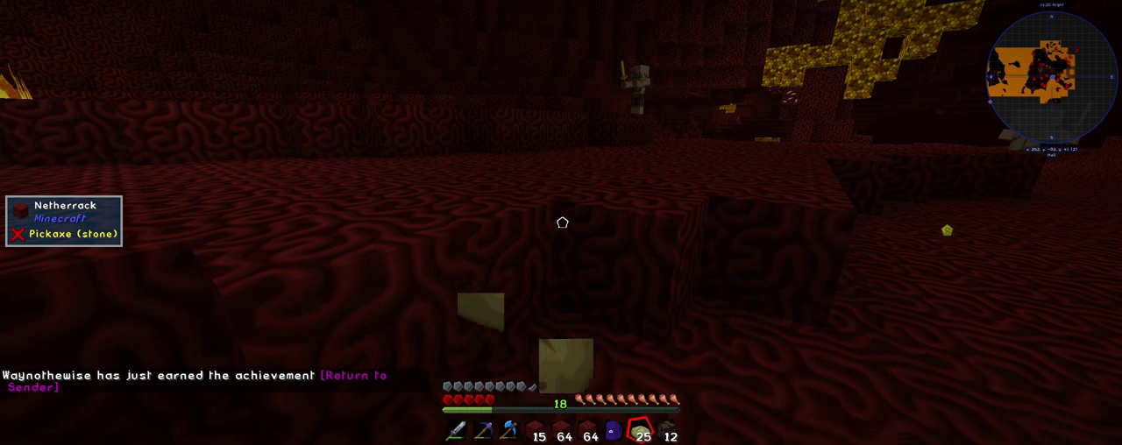
pyautogui.press('e')
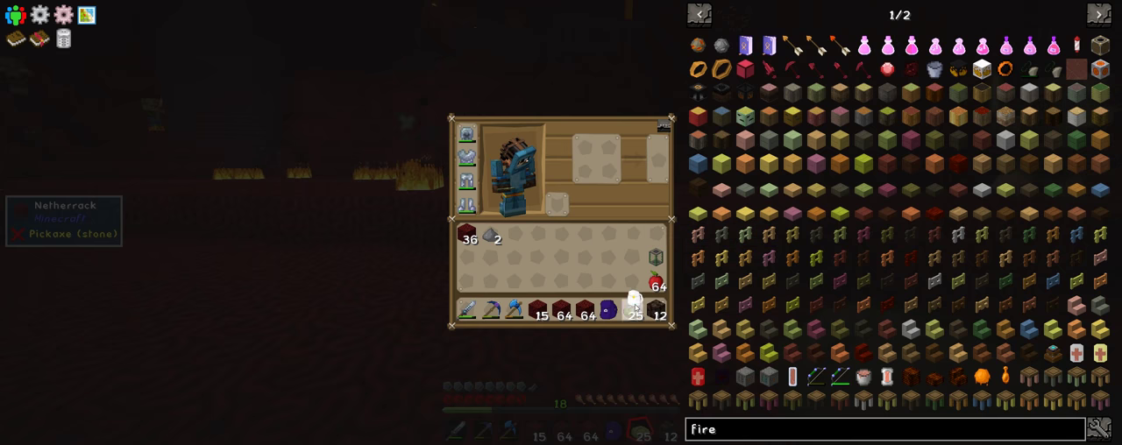
# Close the inventory and White Bag storage, equip the Osmium Sword, and open JourneyMap.
pyautogui.press('e')
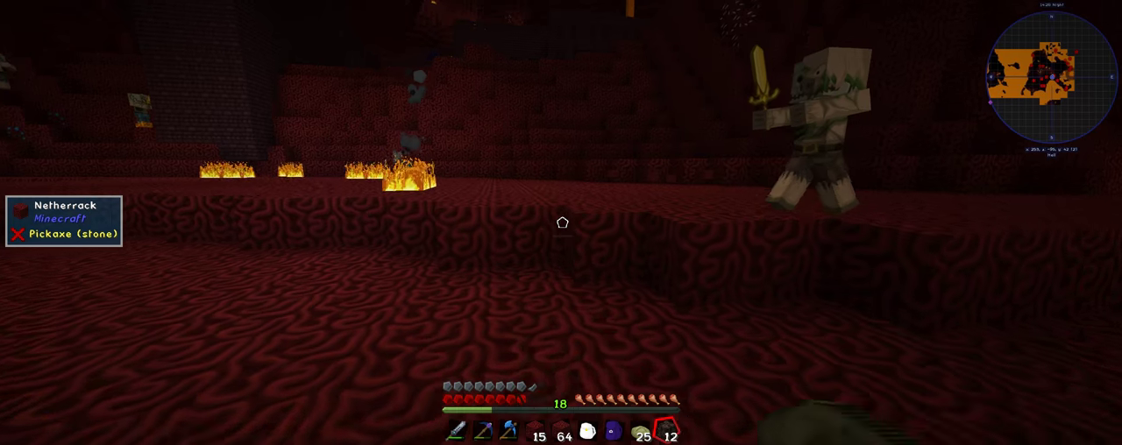
pyautogui.scroll(1, 562, 224)
pyautogui.scroll(1, 562, 224)
pyautogui.rightClick(562, 224)
pyautogui.press('e')
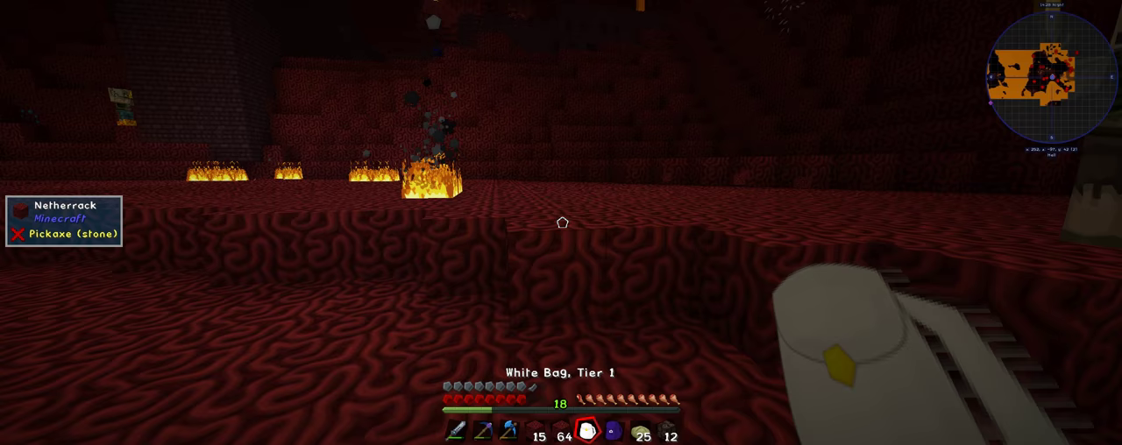
pyautogui.press('1')
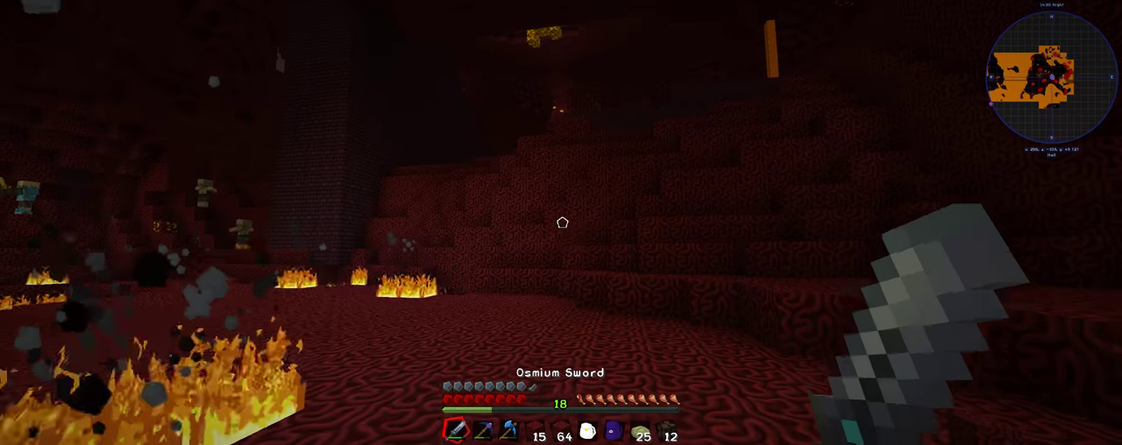
pyautogui.click(562, 224)
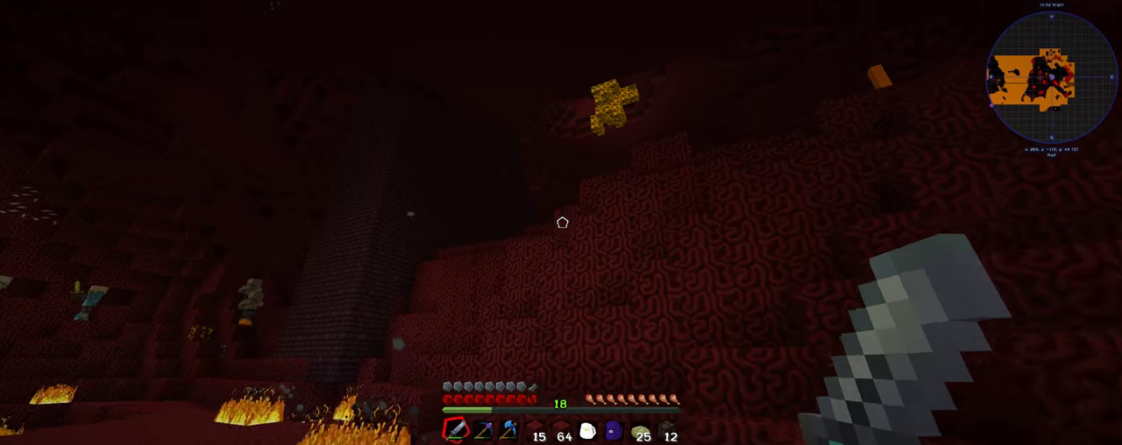
pyautogui.press('m')
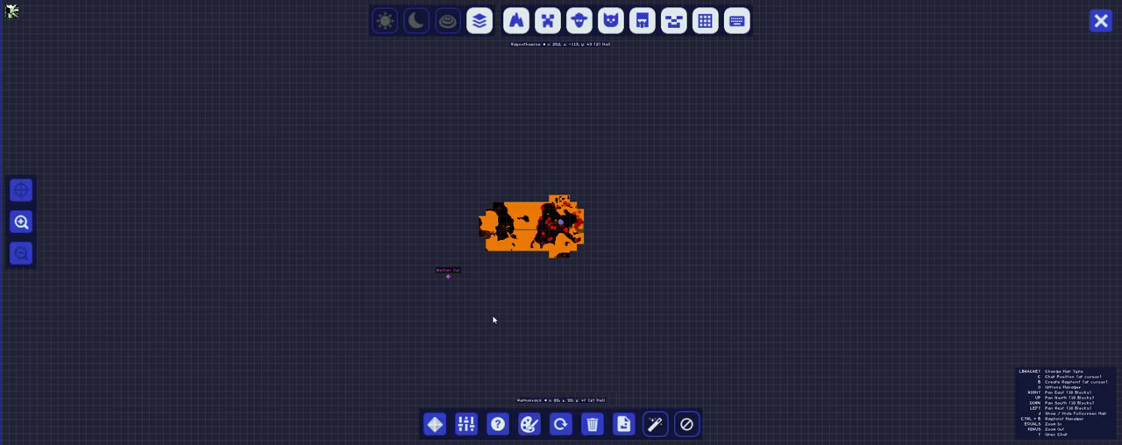
# Create and save a 'Fortress' waypoint at 252, -113, 43, then close the map.
pyautogui.click(433, 426)
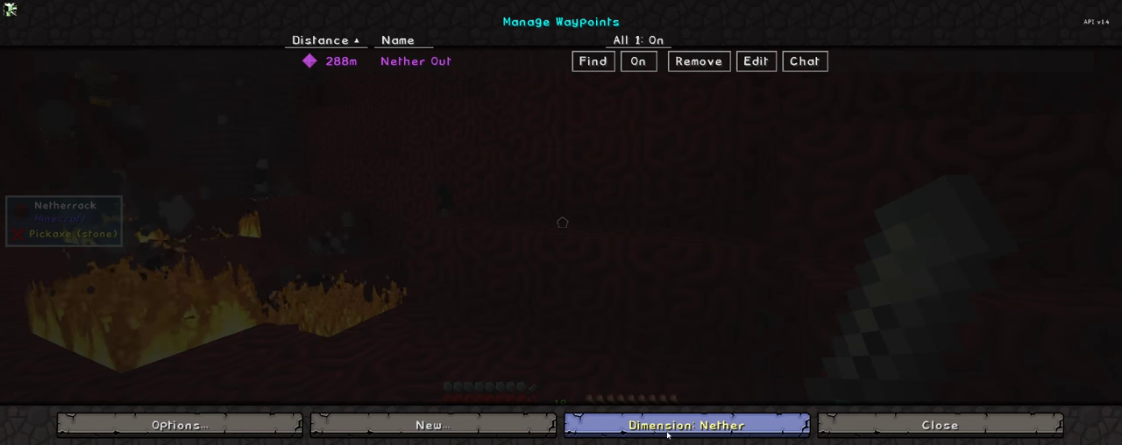
pyautogui.click(433, 426)
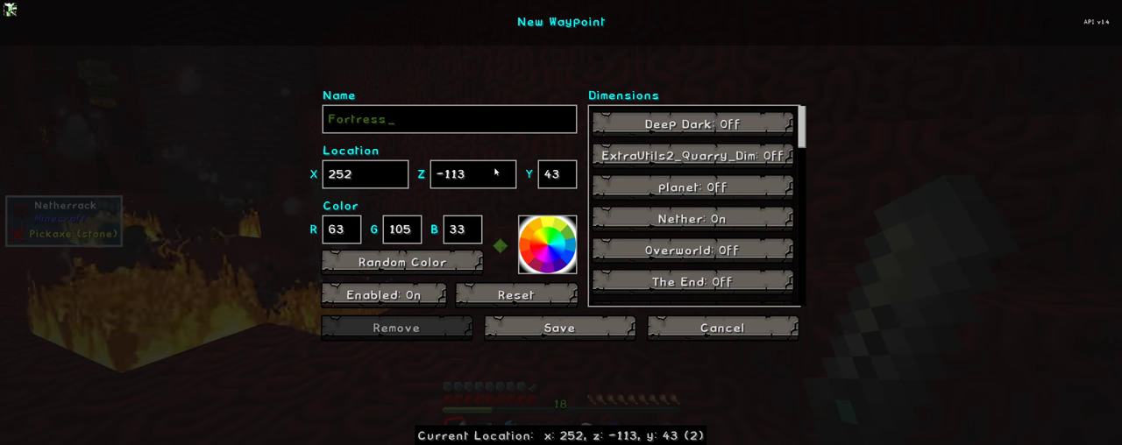
pyautogui.click(546, 324)
pyautogui.press('Escape')
pyautogui.press('Escape')
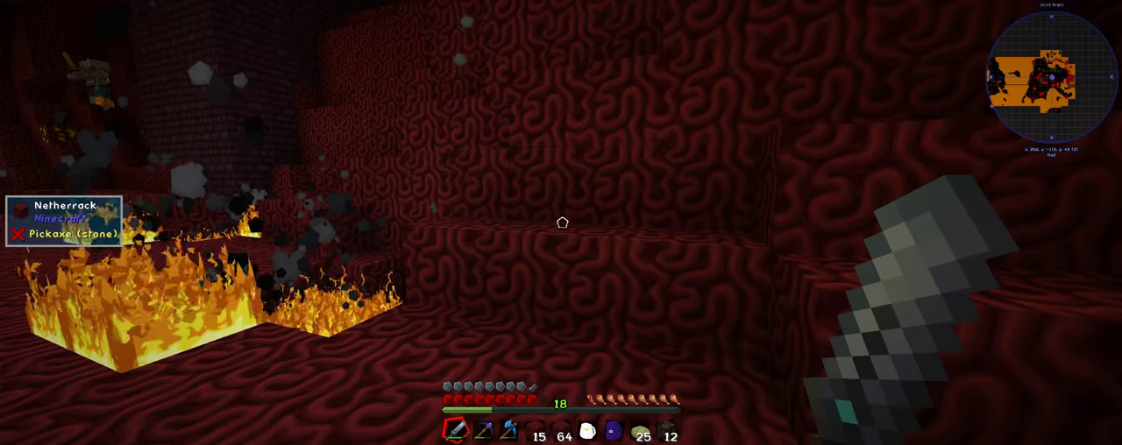
# Walk along the nether brick wall past the fire toward the blaze.
pyautogui.press('w')
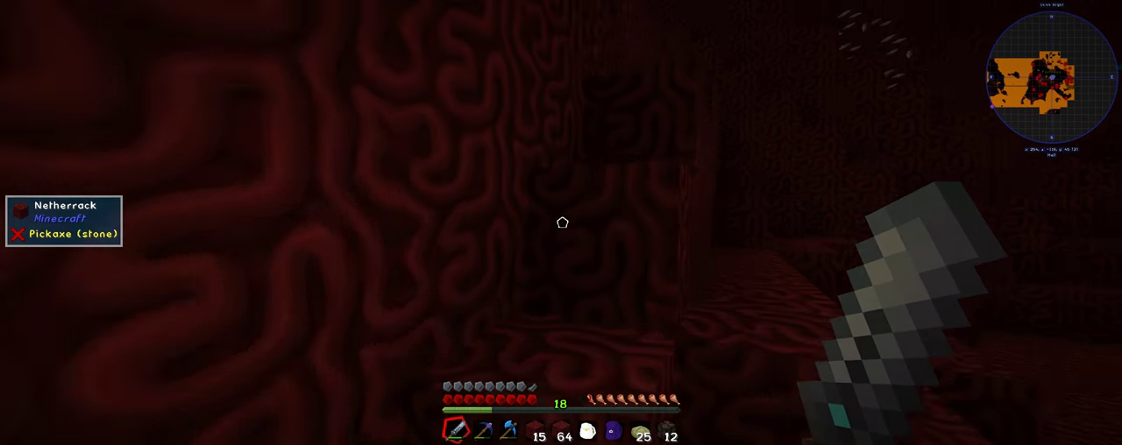
pyautogui.press('w')
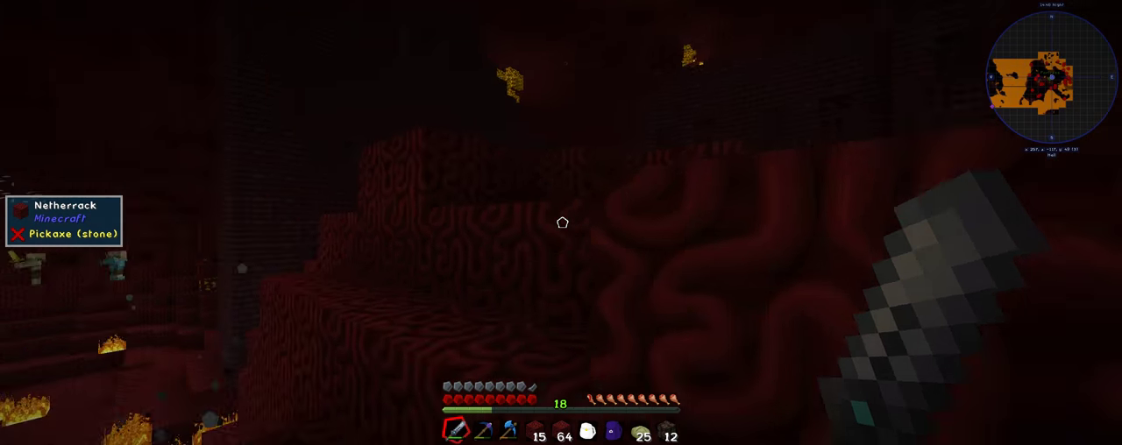
pyautogui.press('w')
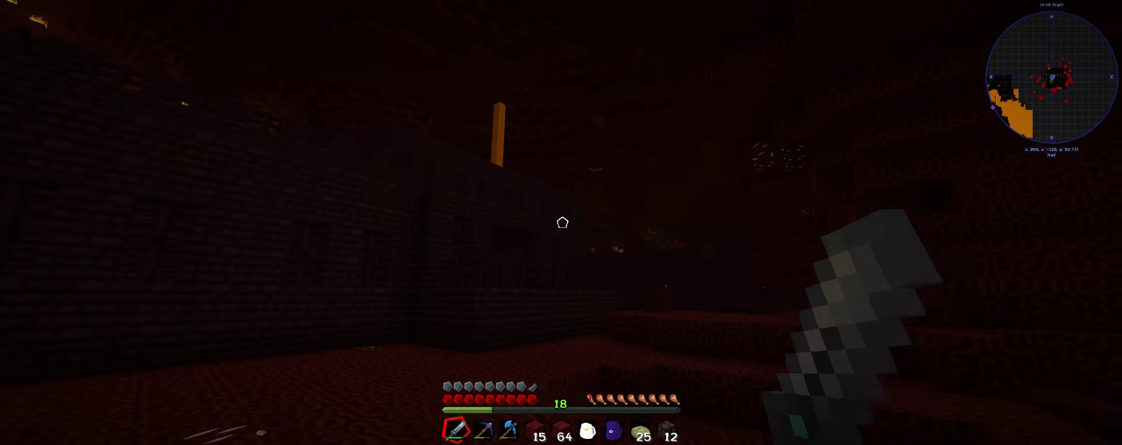
pyautogui.press('w')
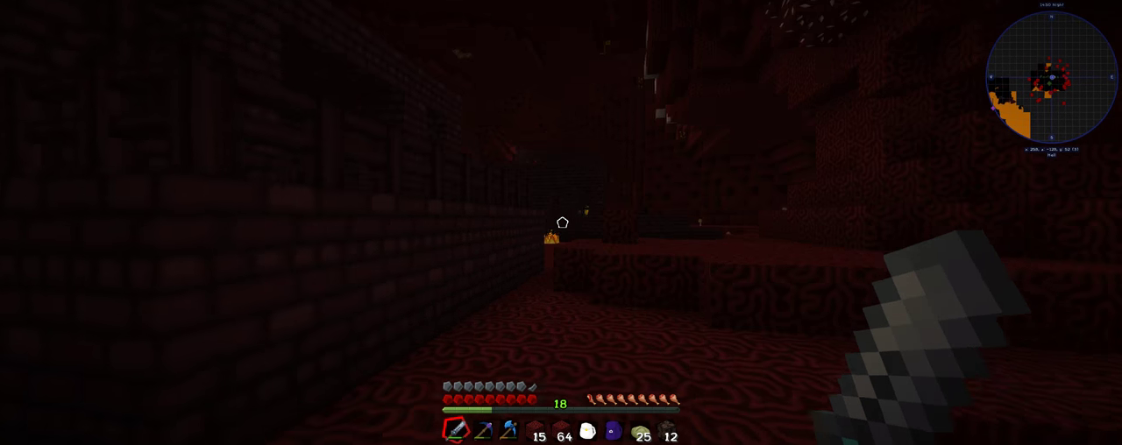
pyautogui.press('w')
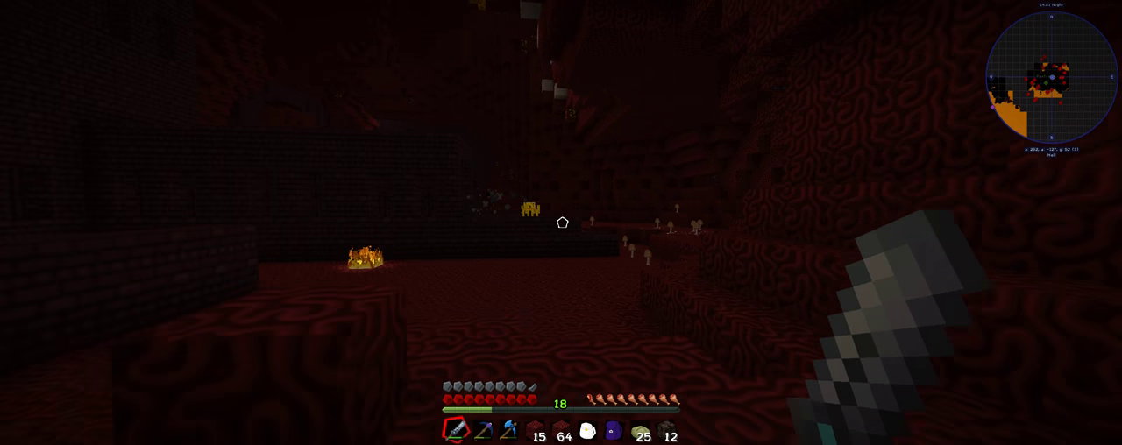
pyautogui.press('w')
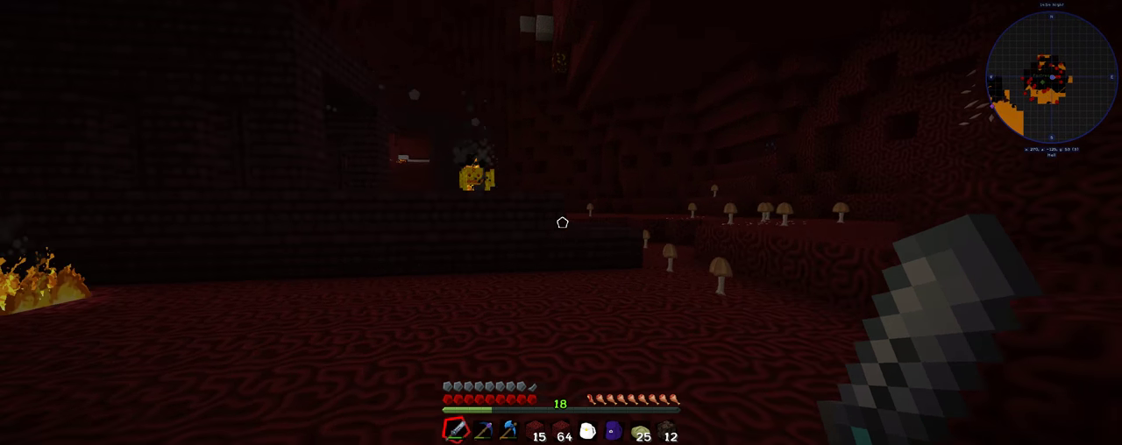
pyautogui.press('w')
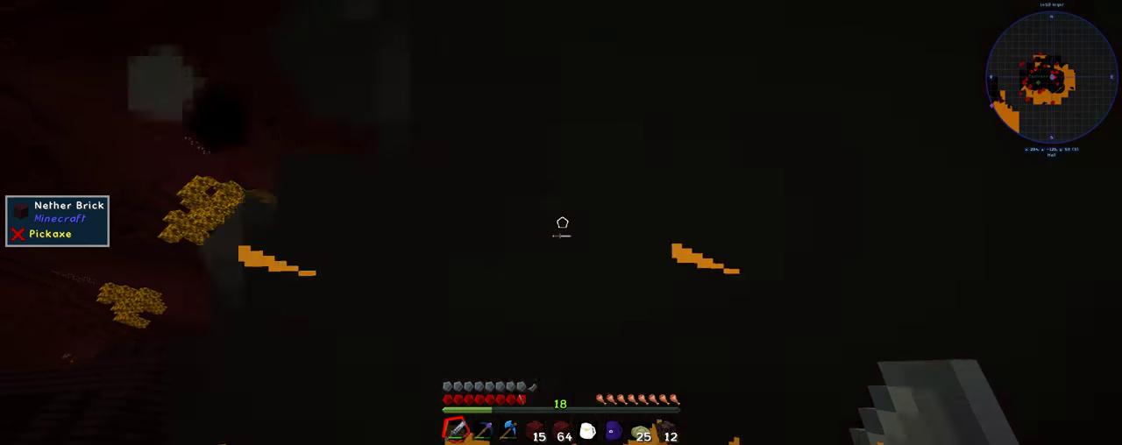
# Attack the blaze, eat Rice Bread, and re-equip the Osmium Sword.
pyautogui.click(562, 222)
pyautogui.click(562, 223)
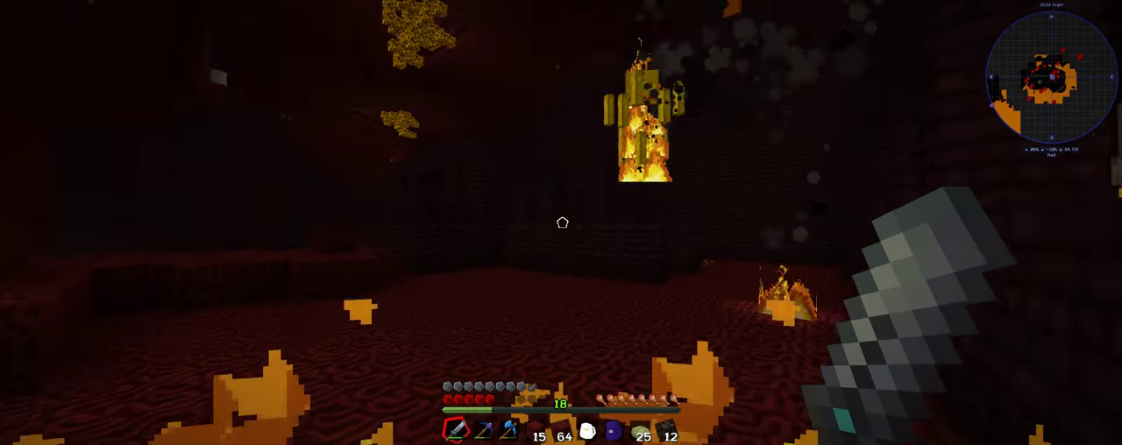
pyautogui.click(562, 223)
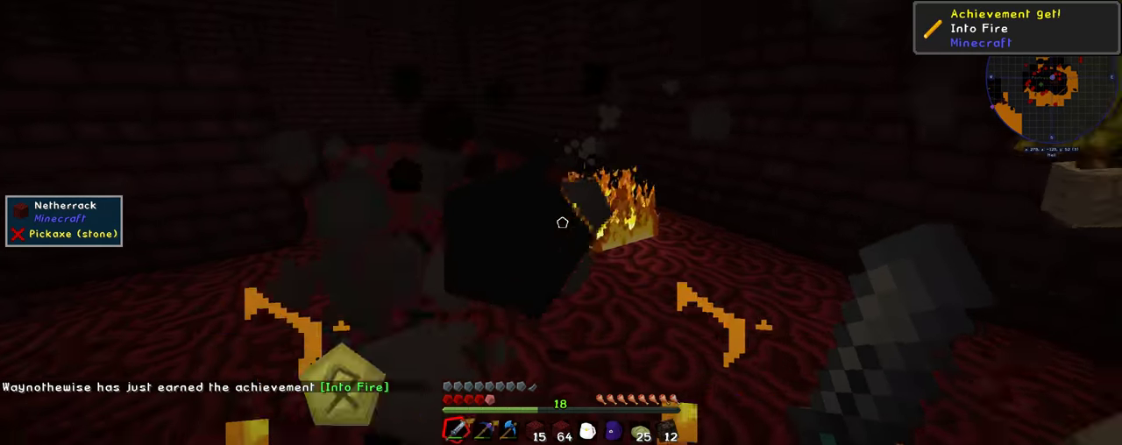
pyautogui.press('6')
pyautogui.scroll(-1, 562, 222)
pyautogui.scroll(-1, 562, 223)
pyautogui.rightClick(562, 223)
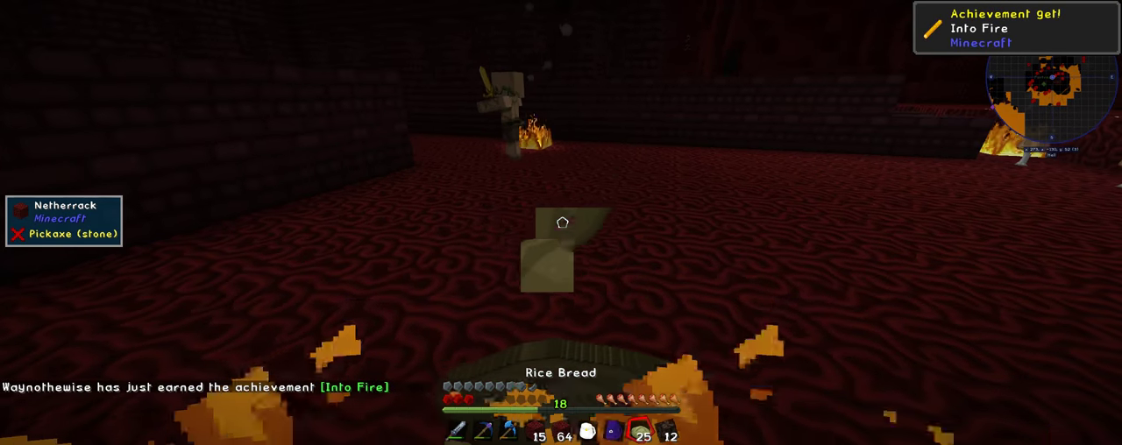
pyautogui.press('1')
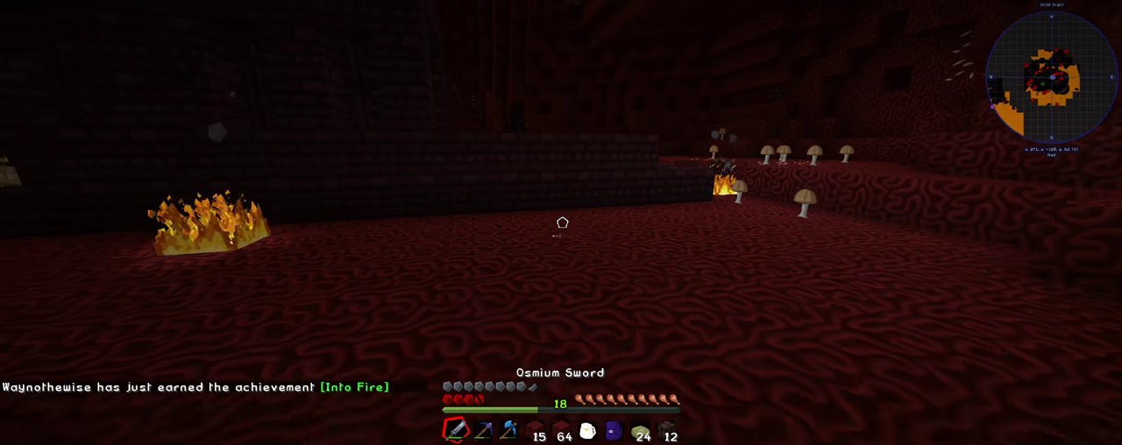
# Enter the nether brick corridor and strike the blaze ahead.
pyautogui.press('w')
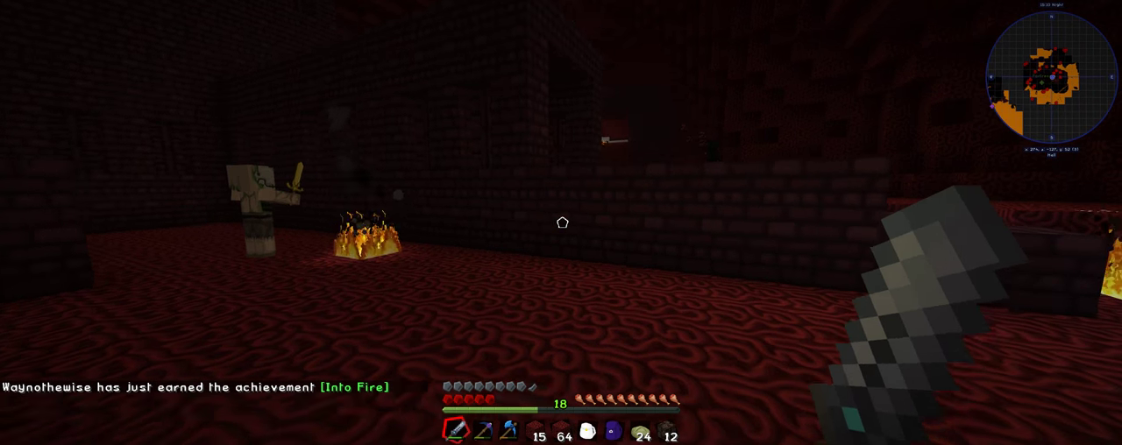
pyautogui.press('w')
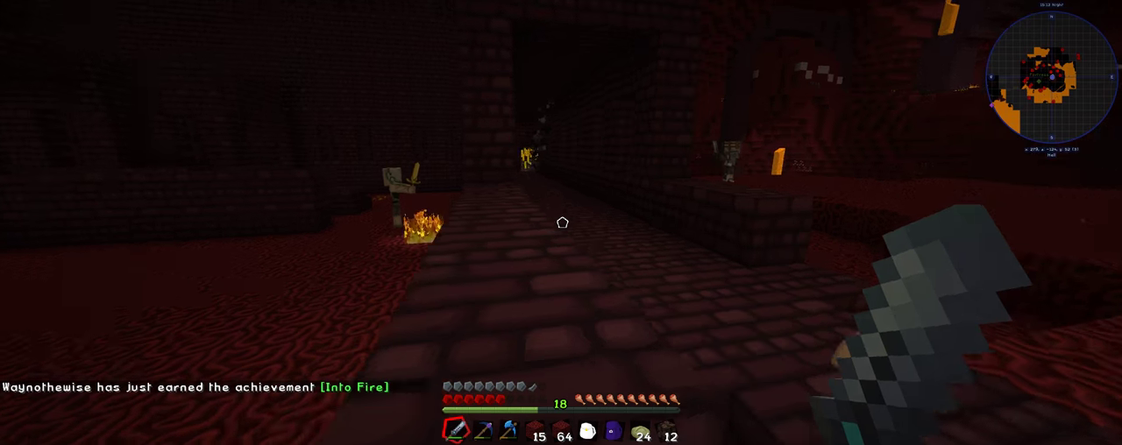
pyautogui.press('w')
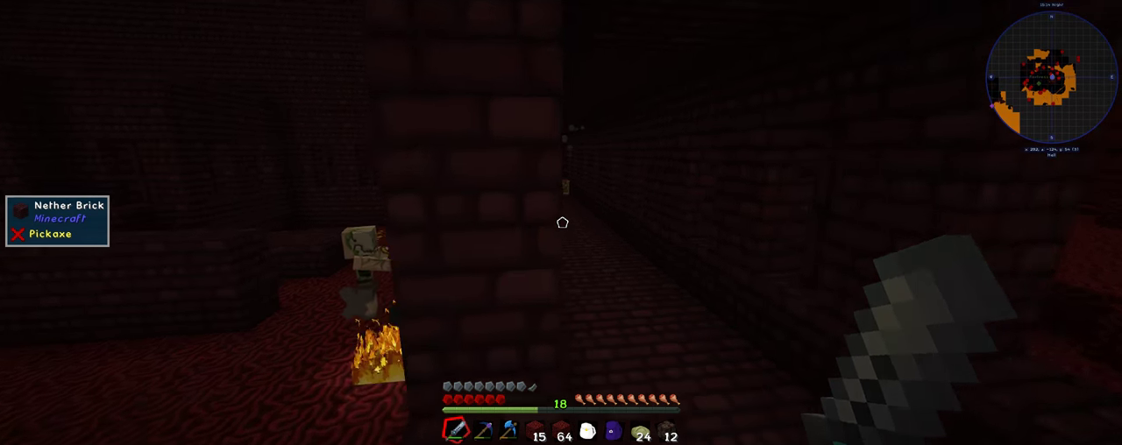
pyautogui.press('w')
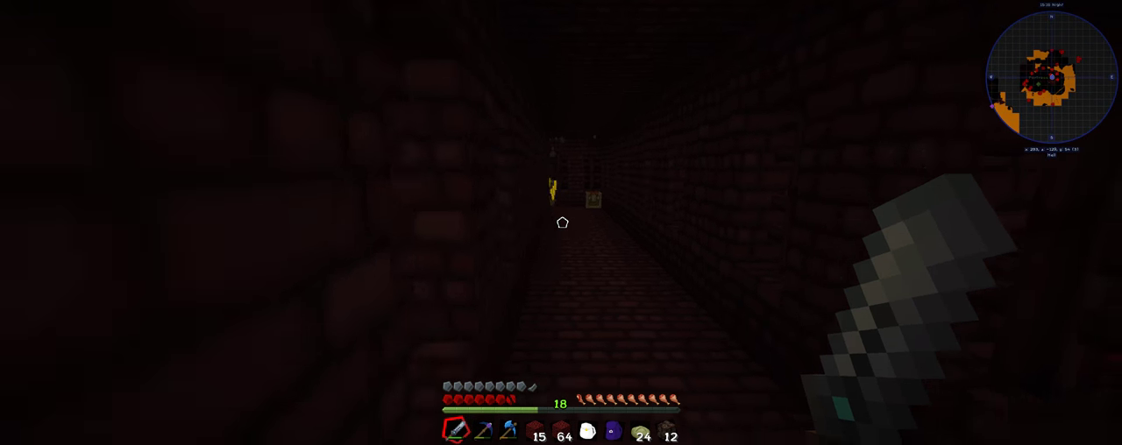
pyautogui.press('w')
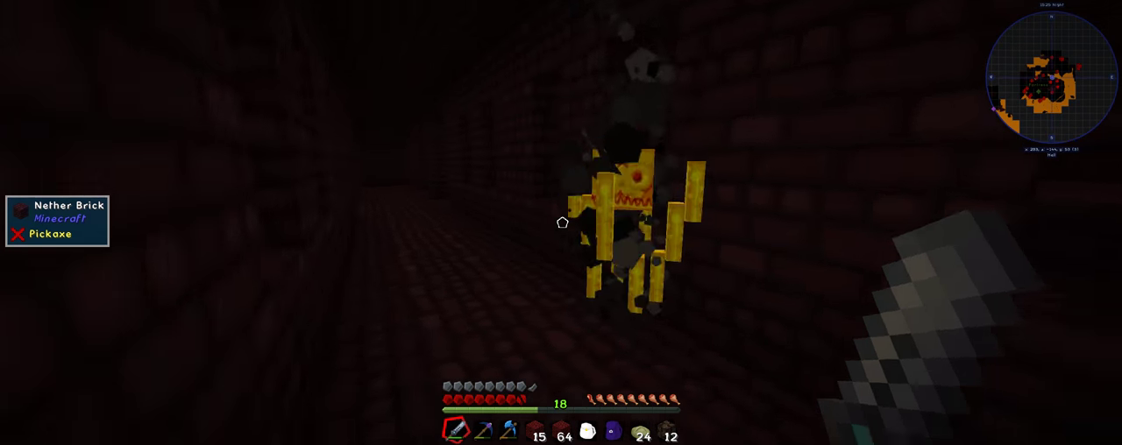
pyautogui.click(562, 223)
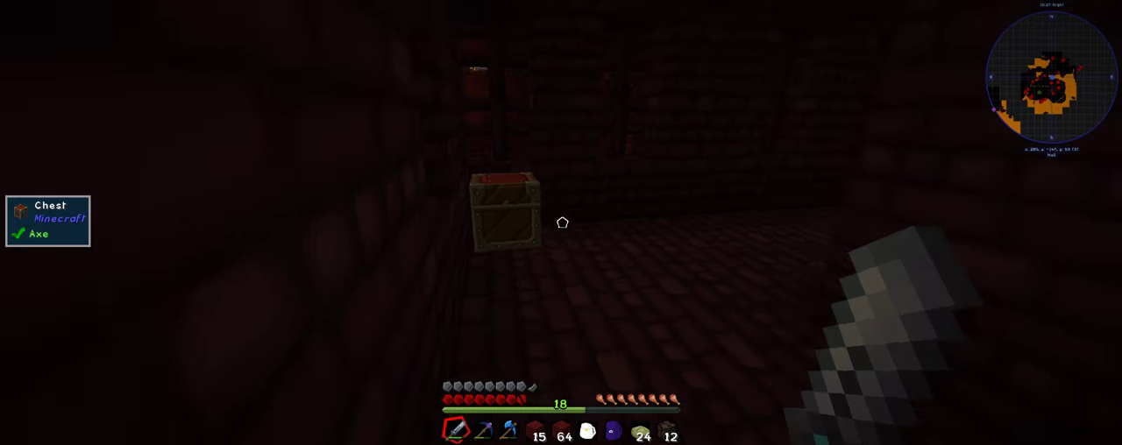
# Sort and empty the chest: Flint and Steel, Pyromancer's Ring, capacitor, drone, iridium, ingots.
pyautogui.rightClick(562, 222)
pyautogui.middleClick(541, 201)
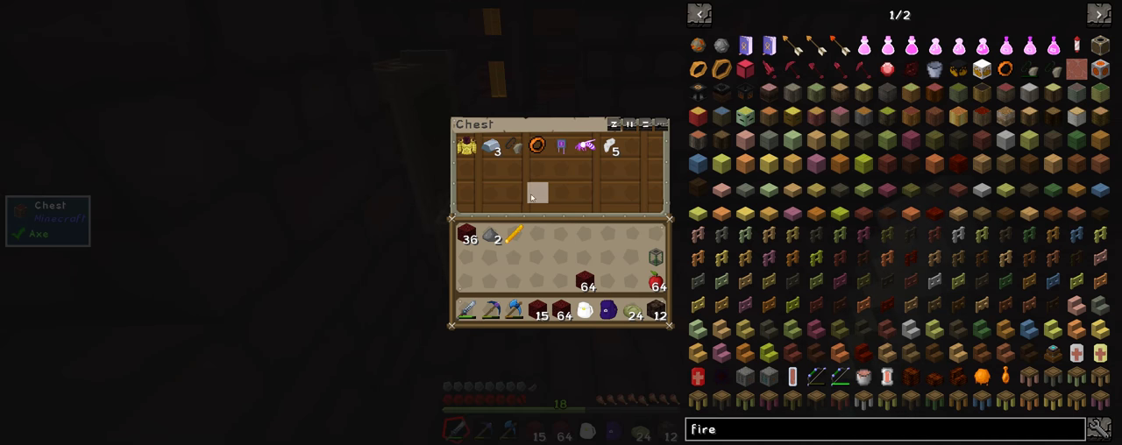
pyautogui.keyDown('shift'); pyautogui.click(508, 155); pyautogui.keyUp('shift')
pyautogui.moveTo(537, 146)
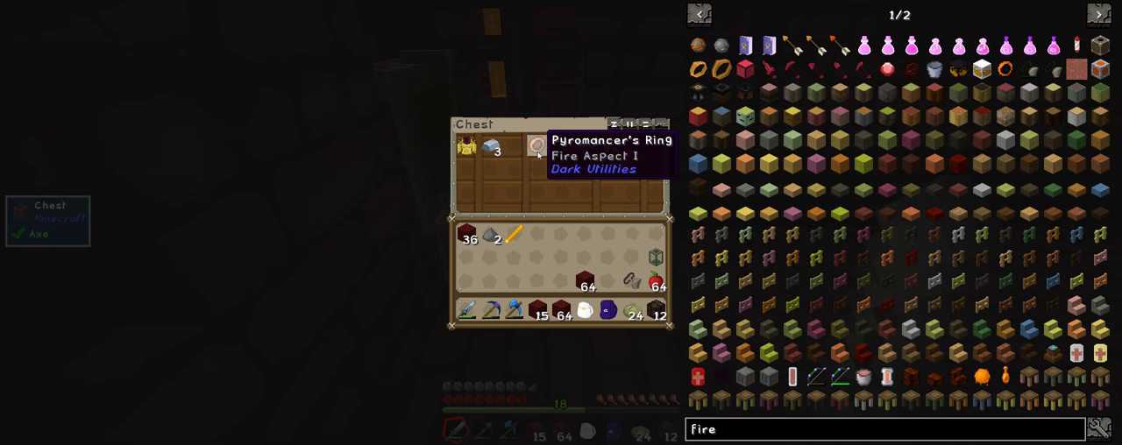
pyautogui.keyDown('shift'); pyautogui.click(538, 154); pyautogui.keyUp('shift')
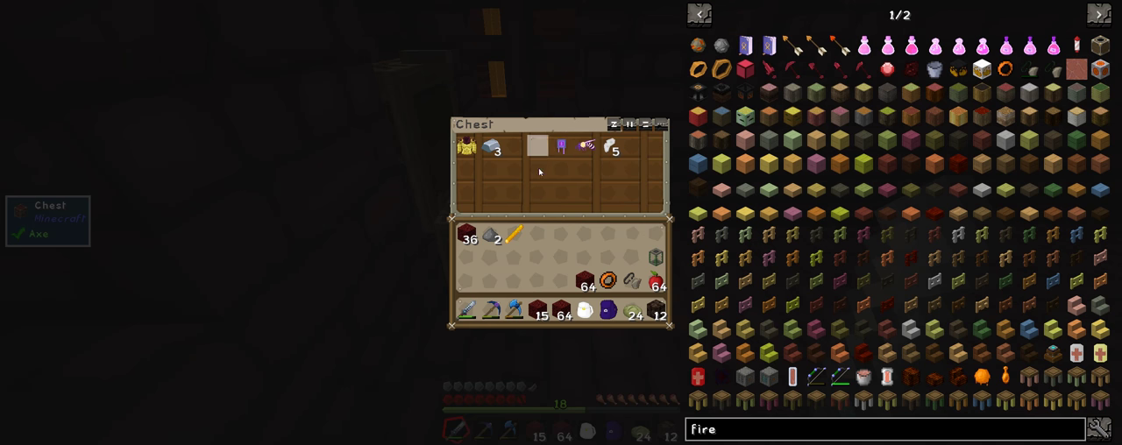
pyautogui.keyDown('shift'); pyautogui.click(565, 148); pyautogui.keyUp('shift')
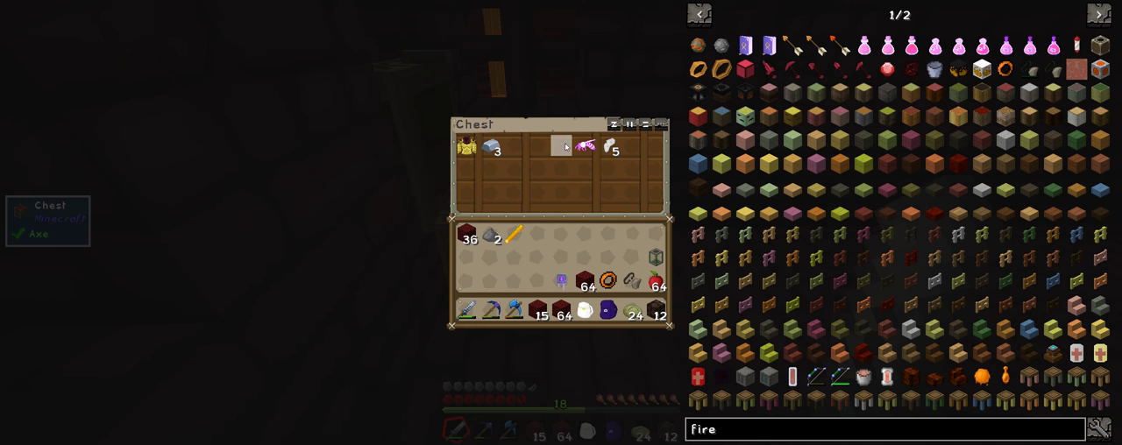
pyautogui.keyDown('shift'); pyautogui.click(586, 146); pyautogui.keyUp('shift')
pyautogui.keyDown('shift'); pyautogui.click(609, 147); pyautogui.keyUp('shift')
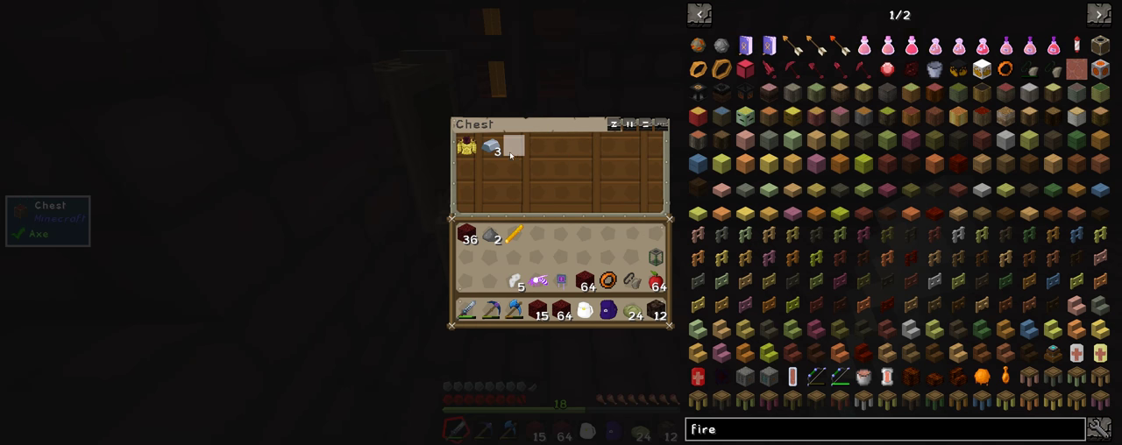
pyautogui.keyDown('shift'); pyautogui.click(491, 147); pyautogui.keyUp('shift')
pyautogui.press('e')
pyautogui.press('e')
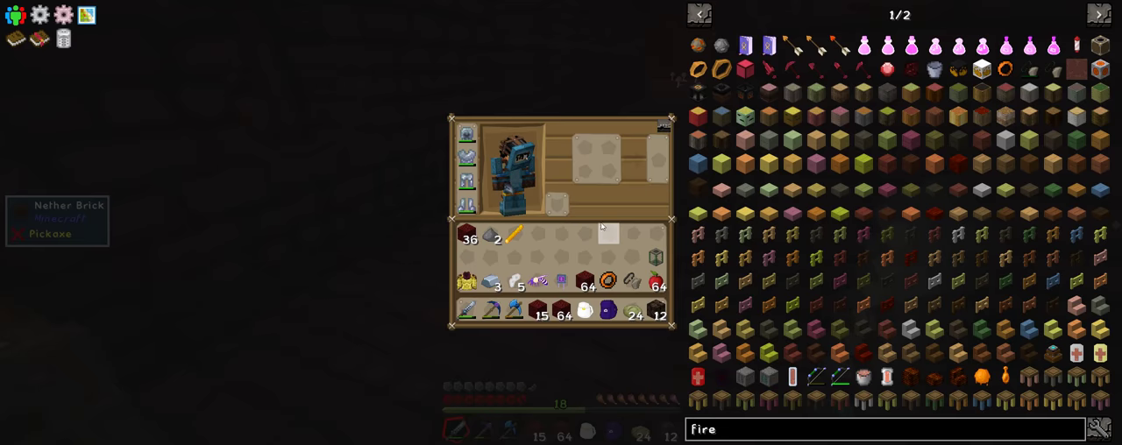
# Select the pickaxe, recheck the inventory, and test placing the floor crafting grid.
pyautogui.press('e')
pyautogui.press('3')
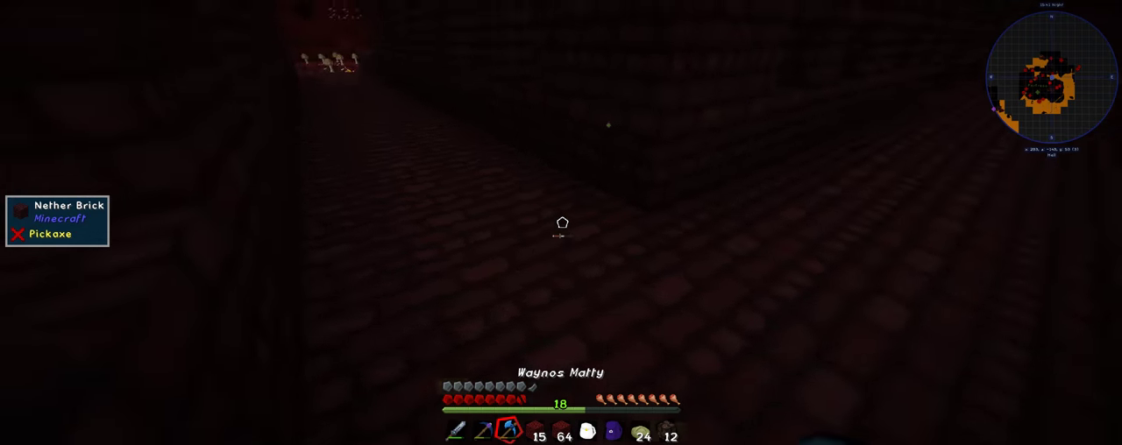
pyautogui.press('e')
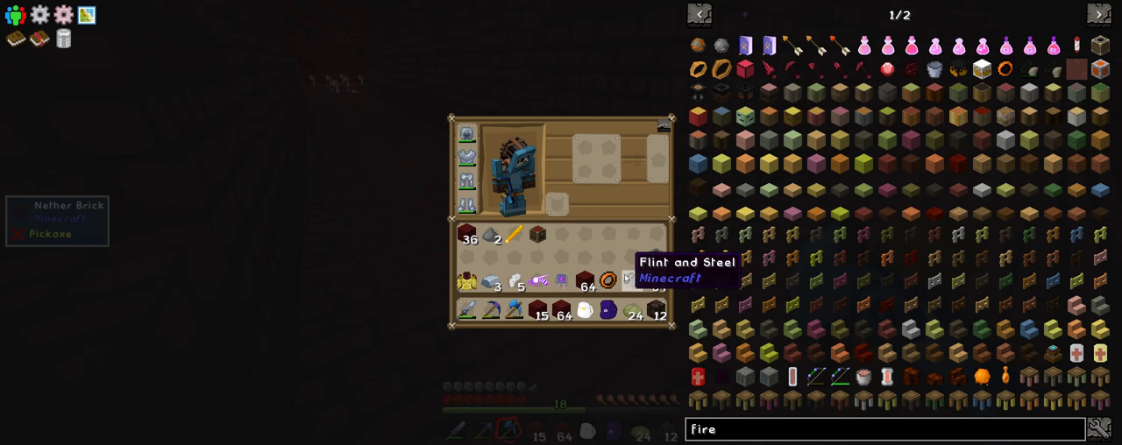
pyautogui.press('e')
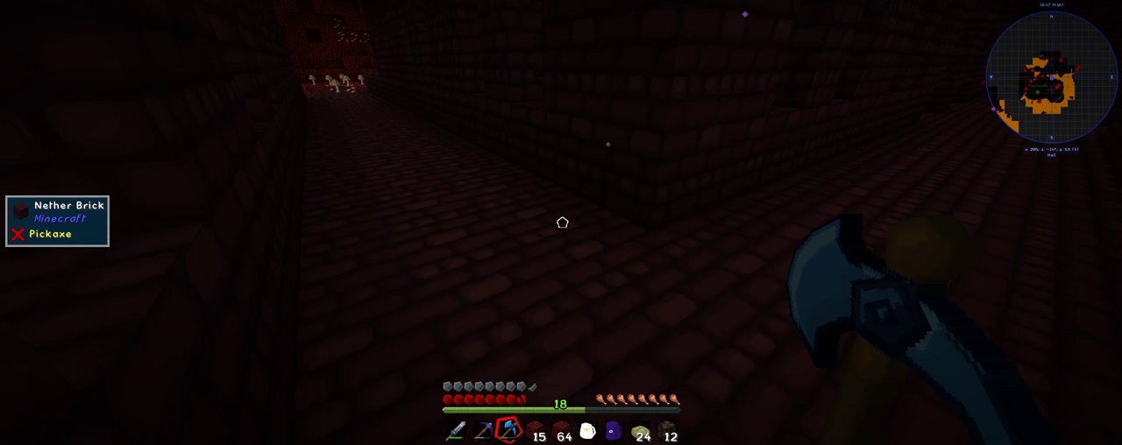
pyautogui.press('c')
pyautogui.click(562, 223)
pyautogui.press('c')
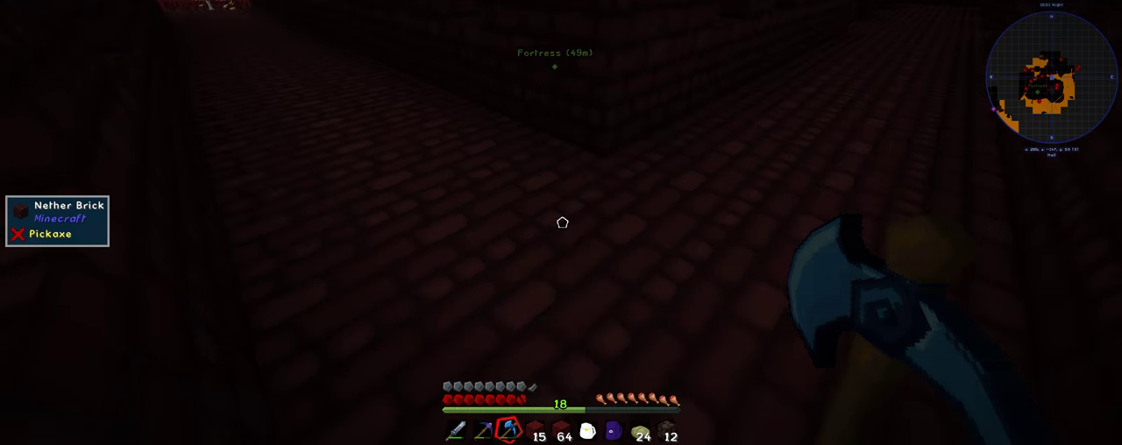
# View the inventory settings, cancel a new waypoint, and bring up the game menu.
pyautogui.press('e')
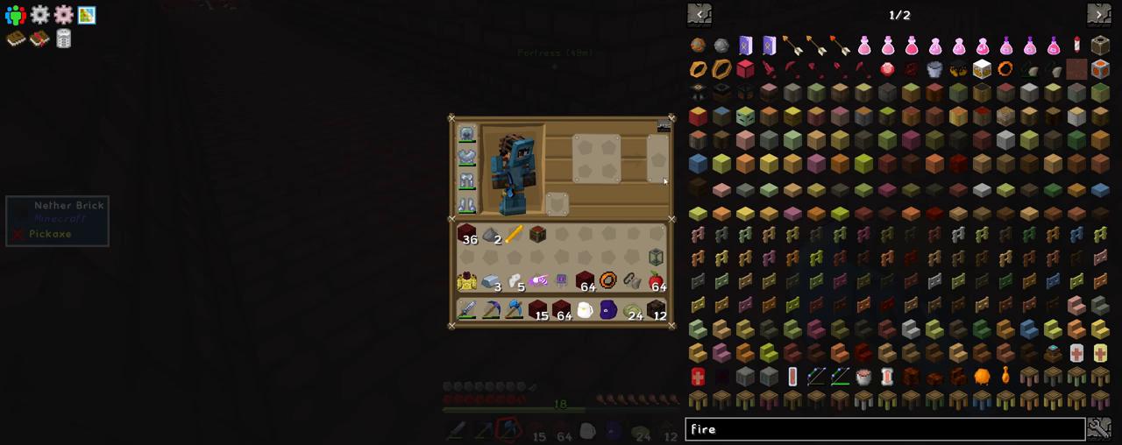
pyautogui.click(663, 125)
pyautogui.press('Escape')
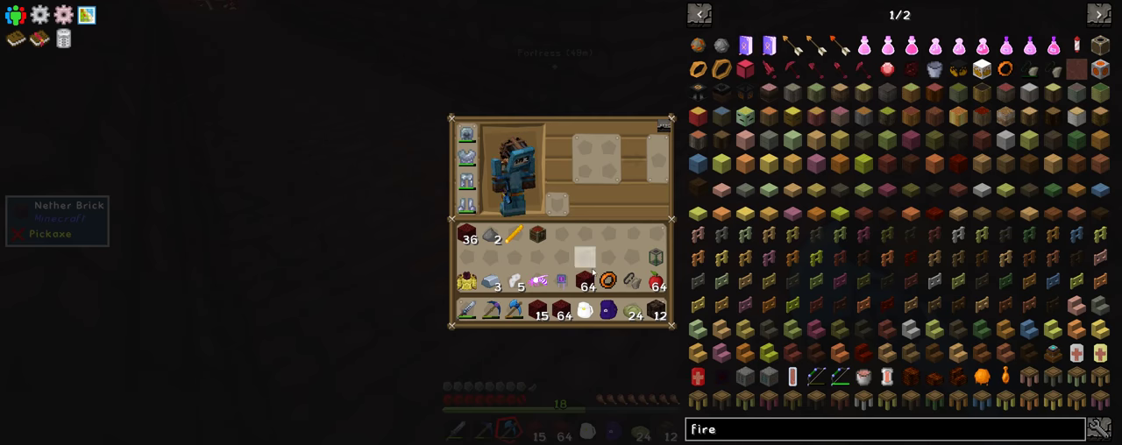
pyautogui.press('Escape')
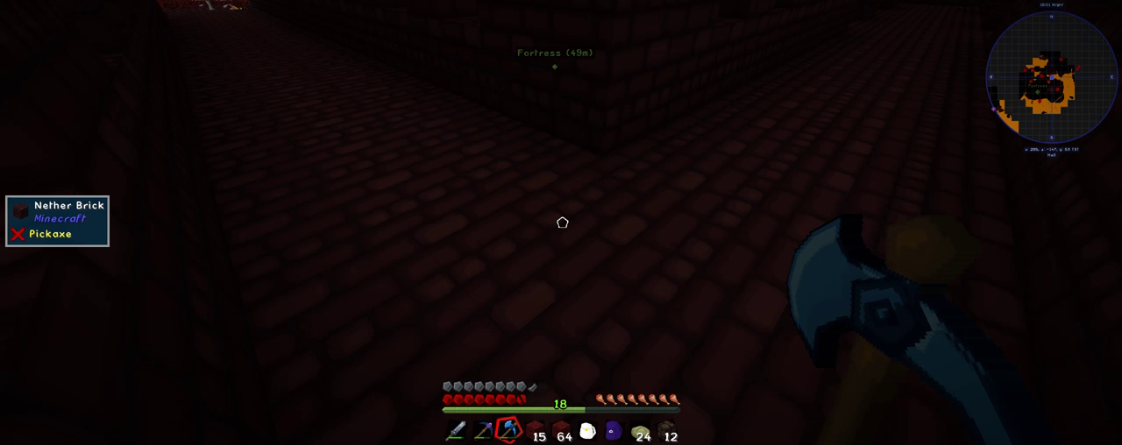
pyautogui.press('b')
pyautogui.press('Return')
pyautogui.press('Escape')
# Browse every key binding under Options > Controls, cancelling the jetpack toggle rebind.
pyautogui.click(490, 228)
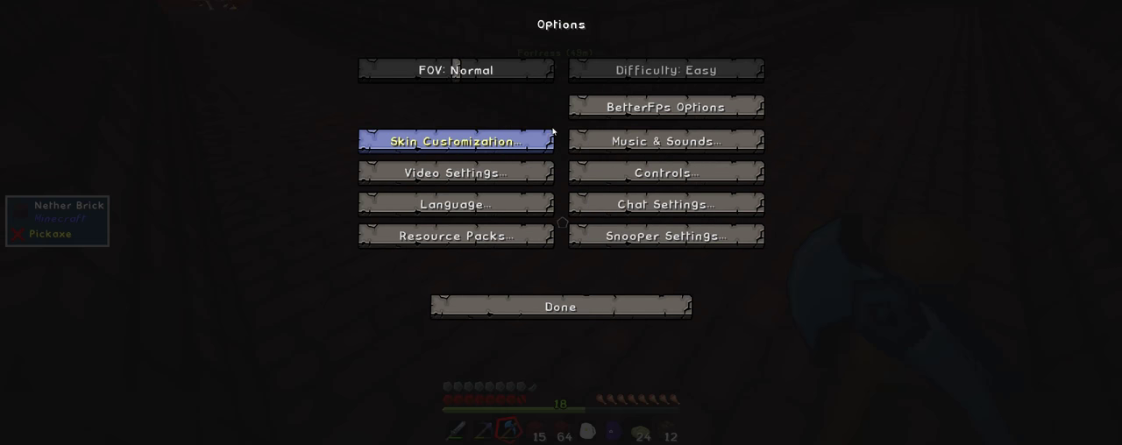
pyautogui.click(680, 172)
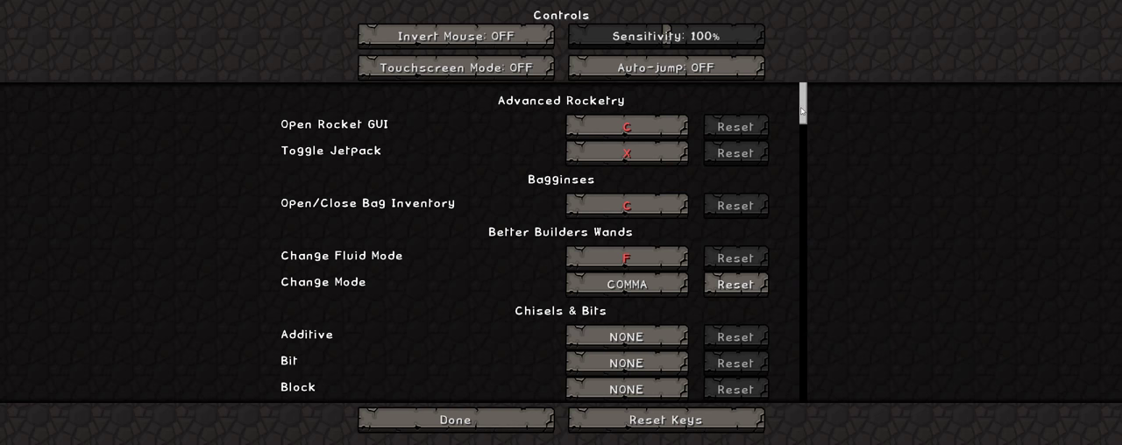
pyautogui.scroll(-10, 561, 246)
pyautogui.scroll(-3, 562, 246)
pyautogui.scroll(10, 561, 246)
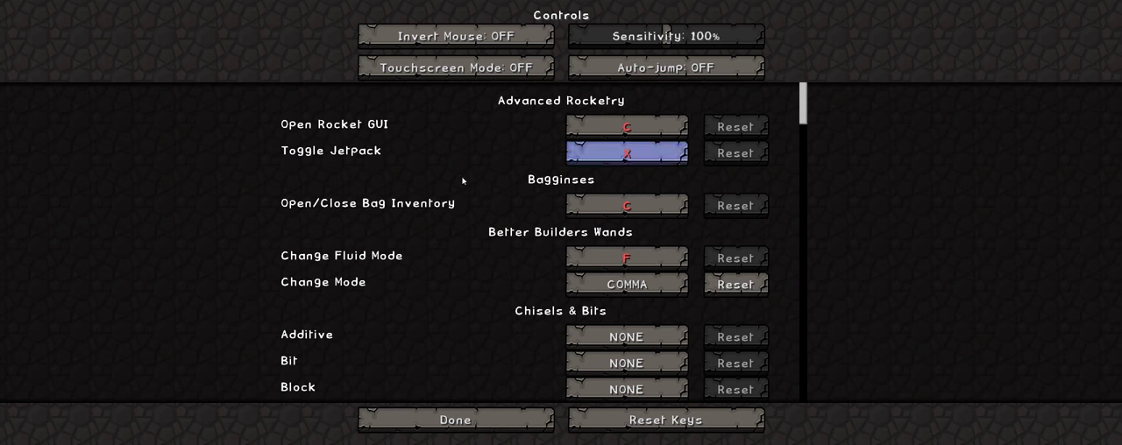
pyautogui.press('x')
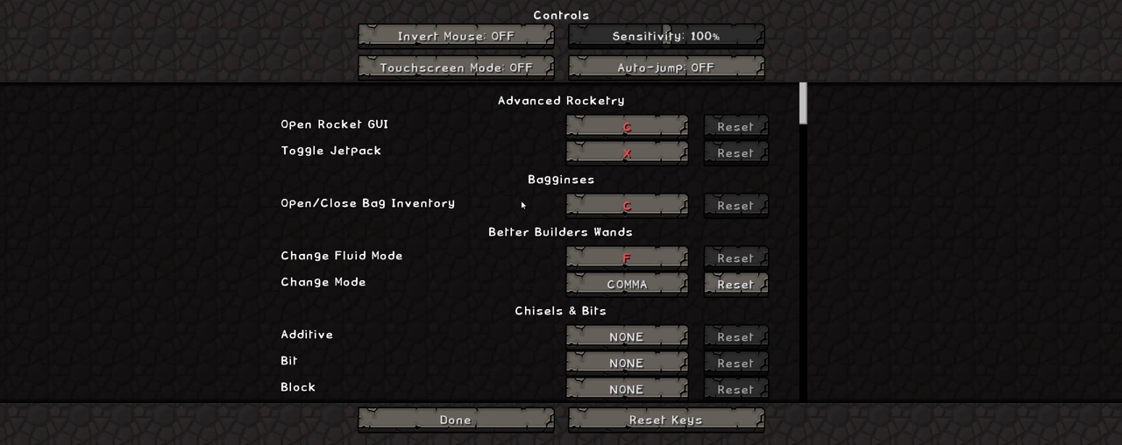
pyautogui.scroll(-1, 519, 206)
pyautogui.scroll(-2, 511, 209)
pyautogui.scroll(-1, 509, 212)
pyautogui.scroll(-1, 509, 212)
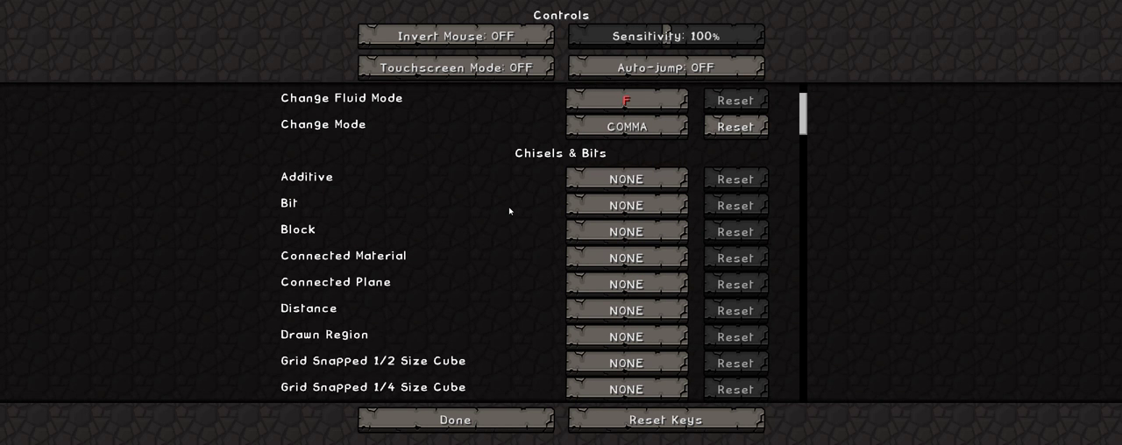
pyautogui.scroll(-2, 509, 213)
pyautogui.scroll(-7, 509, 216)
pyautogui.scroll(-8, 510, 217)
pyautogui.scroll(-4, 509, 220)
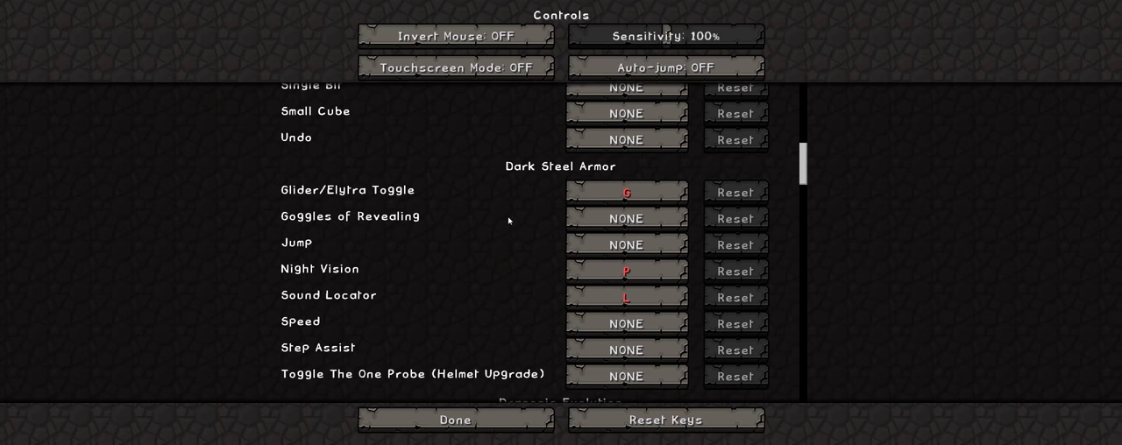
pyautogui.scroll(-2, 524, 238)
pyautogui.scroll(-4, 524, 238)
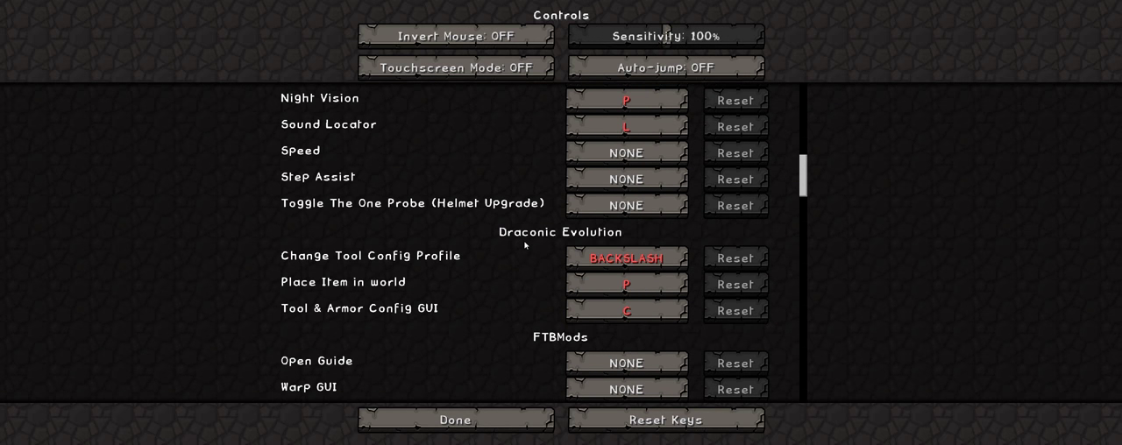
pyautogui.scroll(-4, 525, 246)
pyautogui.scroll(-4, 524, 246)
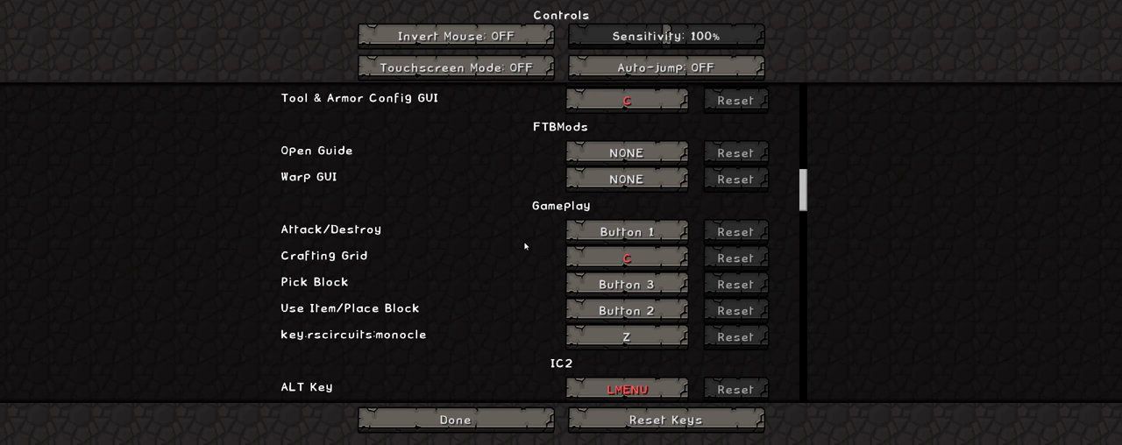
pyautogui.scroll(-2, 525, 246)
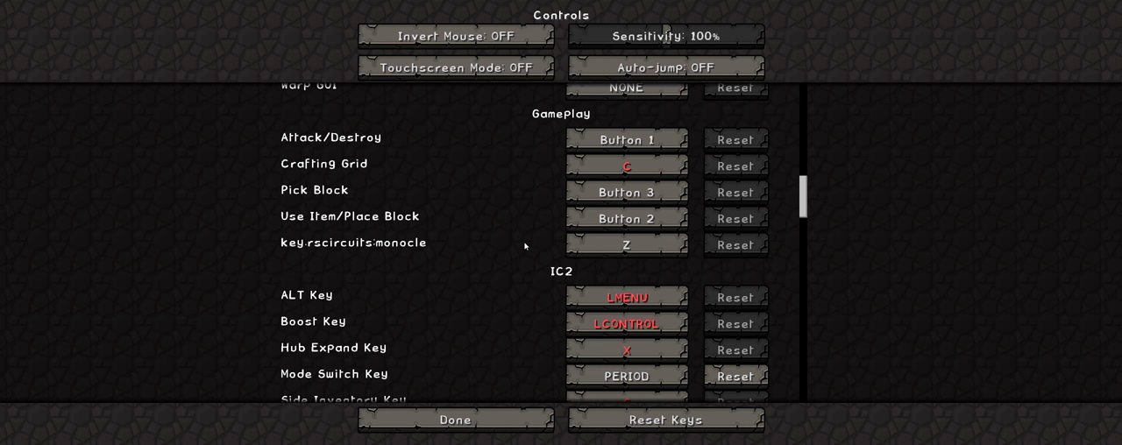
pyautogui.scroll(-1, 524, 246)
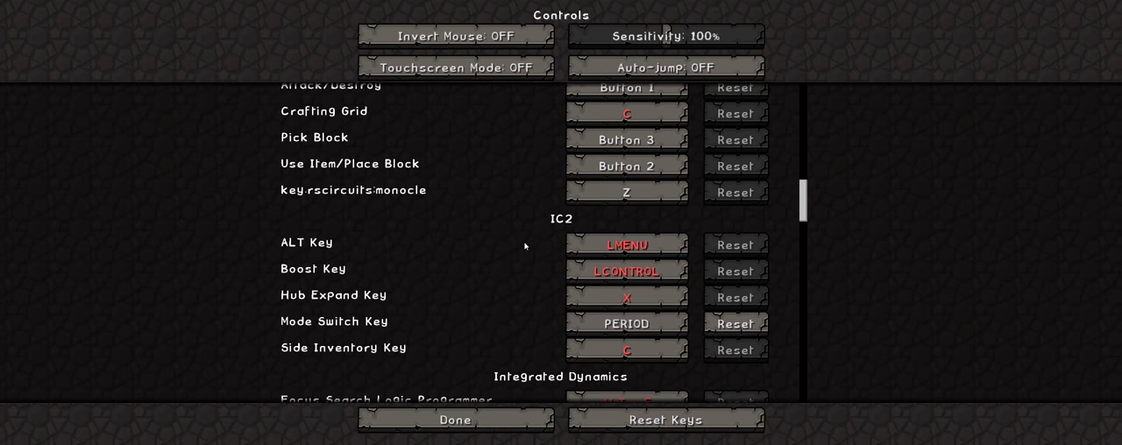
pyautogui.scroll(-2, 524, 246)
pyautogui.scroll(-1, 524, 246)
pyautogui.scroll(-1, 524, 247)
pyautogui.scroll(-2, 524, 246)
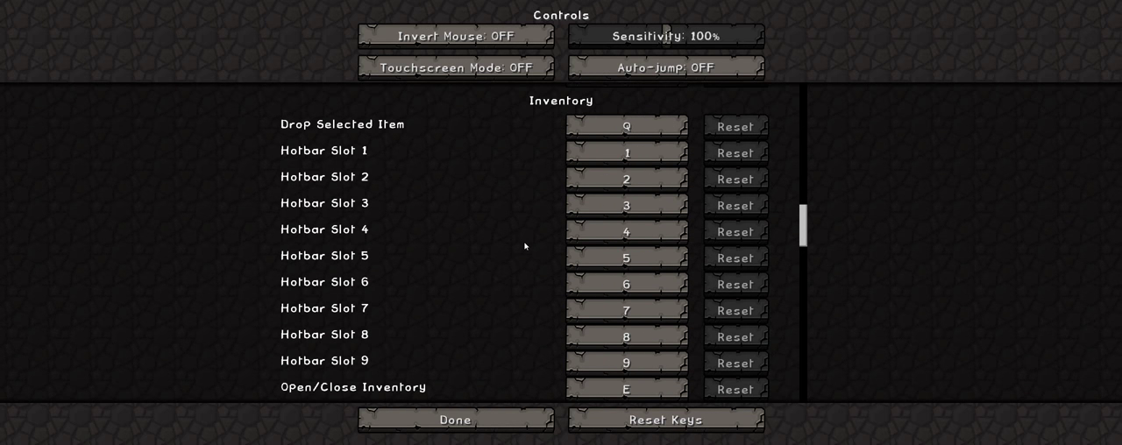
pyautogui.scroll(-4, 524, 246)
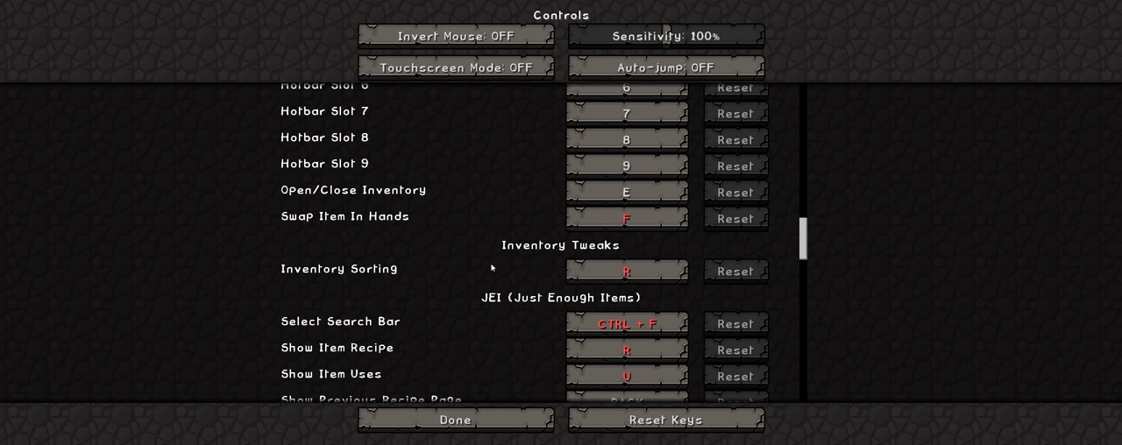
pyautogui.scroll(-1, 492, 267)
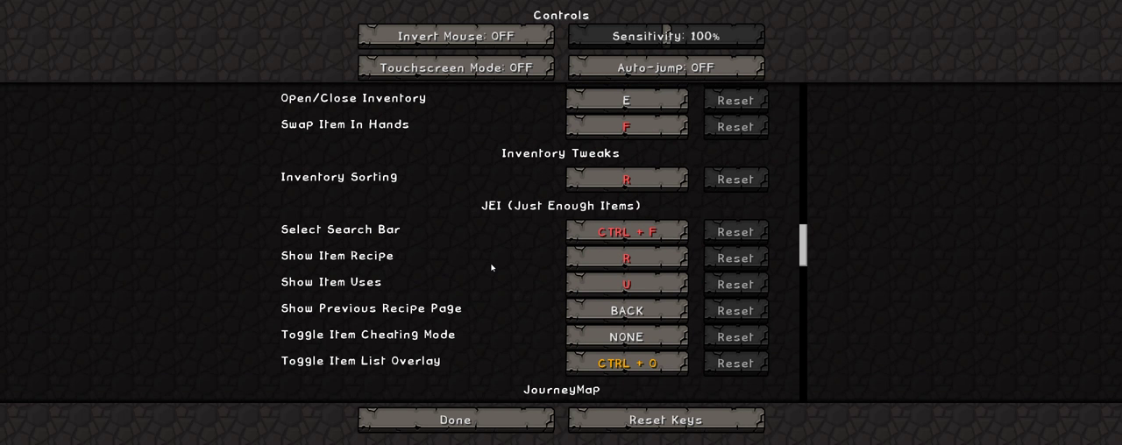
pyautogui.scroll(-2, 492, 268)
pyautogui.scroll(-1, 492, 267)
pyautogui.scroll(-2, 492, 266)
pyautogui.scroll(-1, 492, 267)
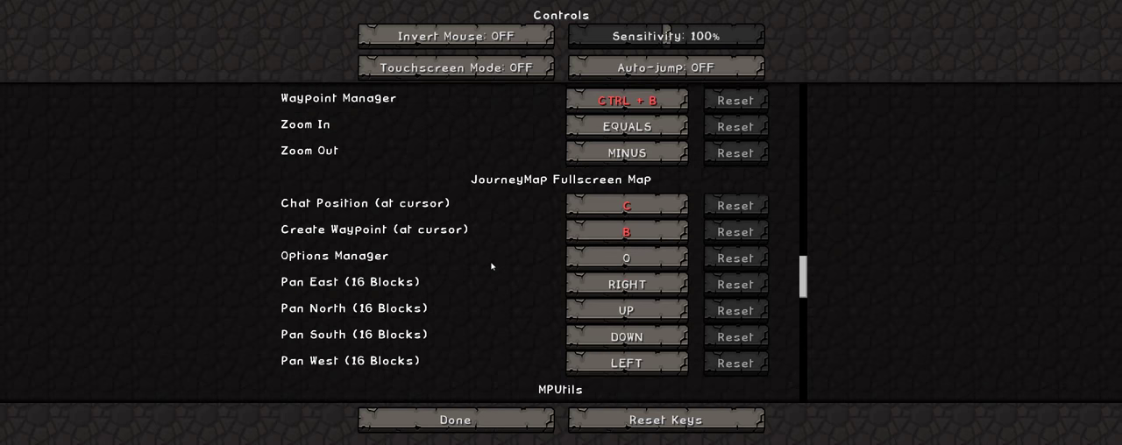
pyautogui.scroll(-2, 492, 266)
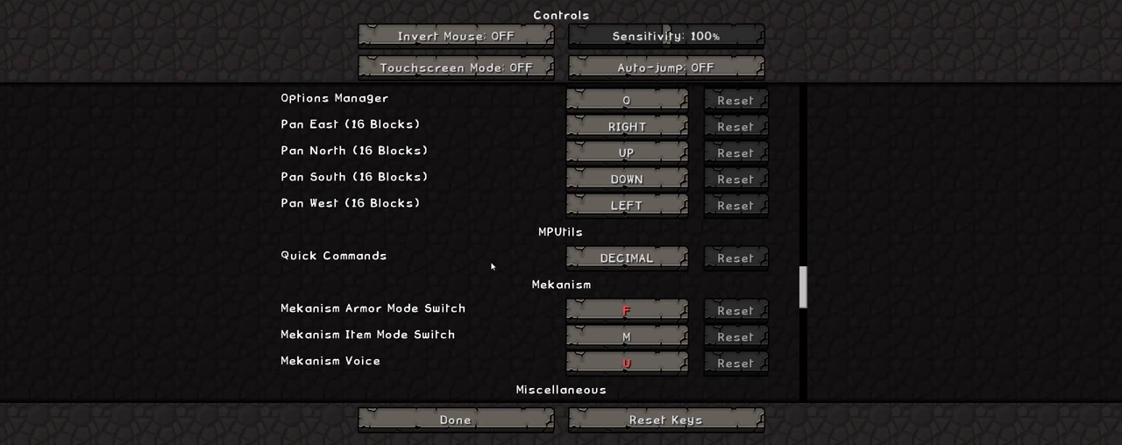
pyautogui.scroll(-1, 492, 266)
pyautogui.scroll(-1, 492, 267)
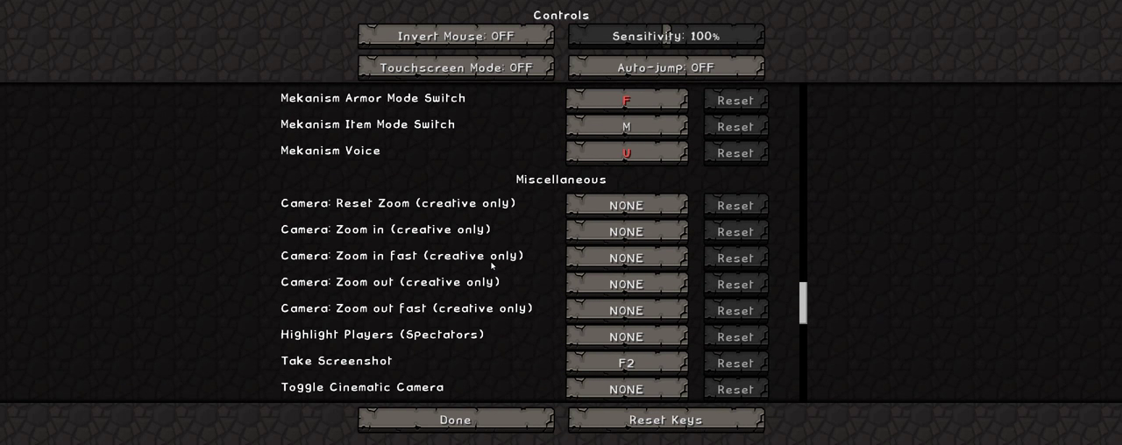
pyautogui.scroll(-4, 492, 266)
pyautogui.scroll(-4, 492, 266)
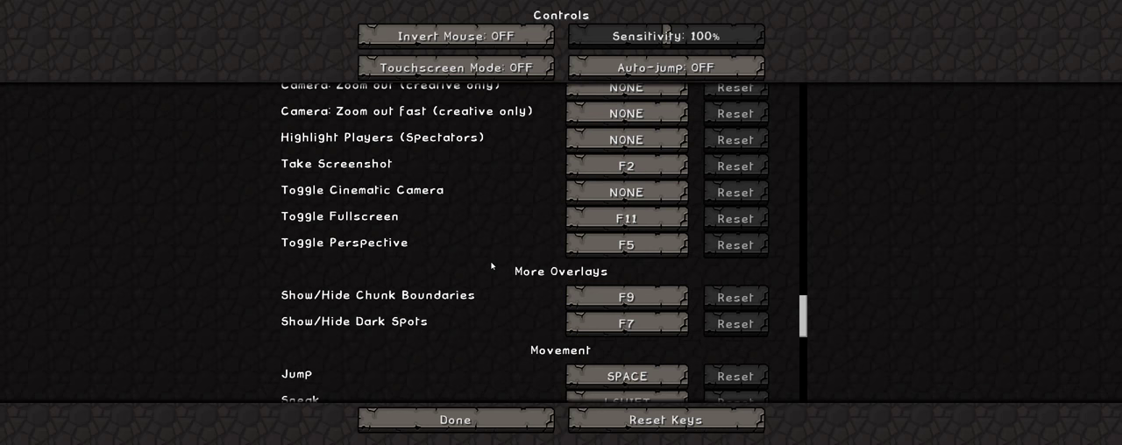
pyautogui.scroll(-1, 492, 265)
pyautogui.scroll(-3, 492, 266)
pyautogui.scroll(-4, 491, 266)
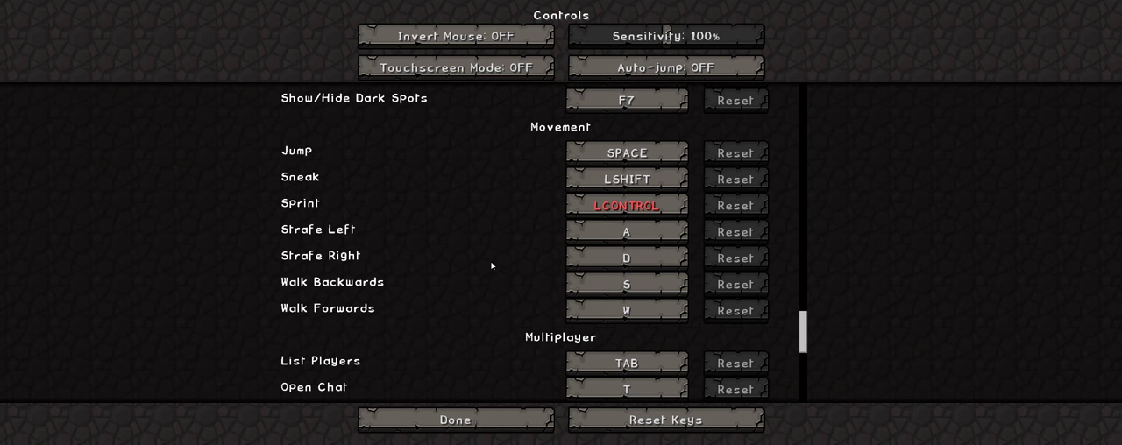
pyautogui.scroll(-4, 492, 266)
pyautogui.scroll(-3, 492, 265)
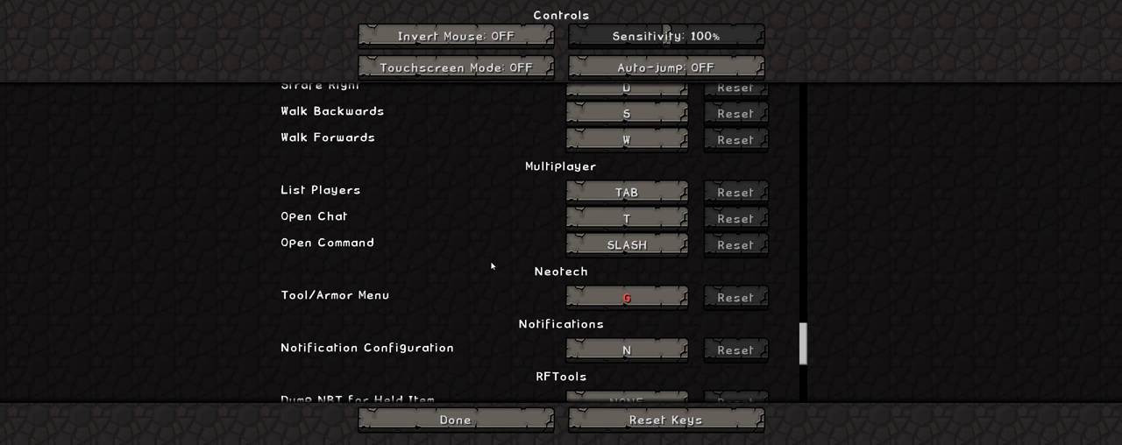
pyautogui.scroll(-3, 492, 265)
pyautogui.scroll(-3, 492, 266)
pyautogui.scroll(-3, 492, 266)
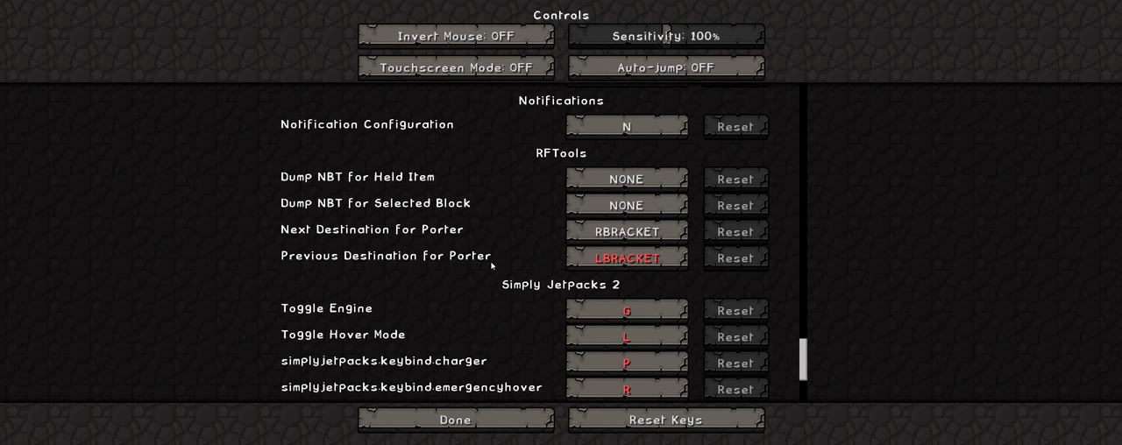
pyautogui.scroll(-2, 492, 266)
pyautogui.scroll(-3, 491, 266)
pyautogui.scroll(-3, 492, 266)
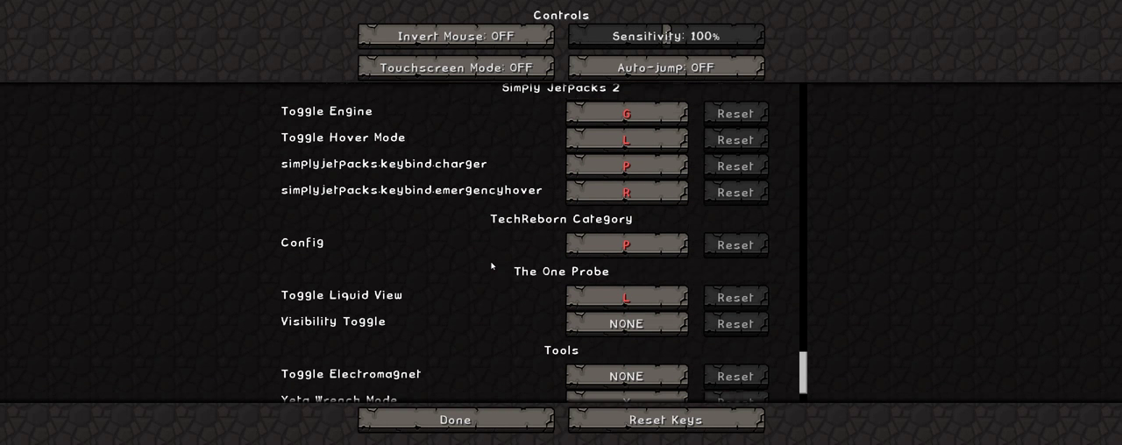
pyautogui.scroll(-3, 491, 265)
pyautogui.scroll(-1, 492, 266)
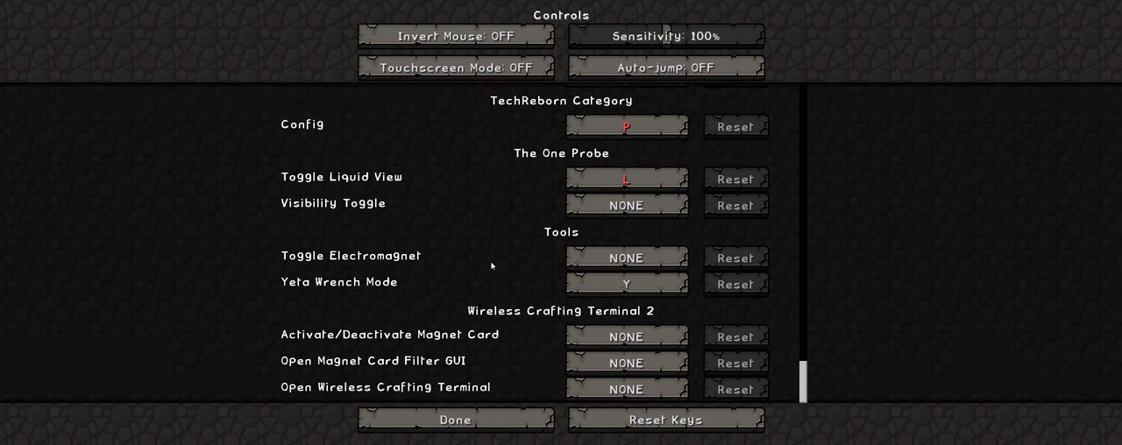
pyautogui.press('Escape')
# Exit the menus, check the inventory, and ready the Osmium Sword.
pyautogui.press('Escape')
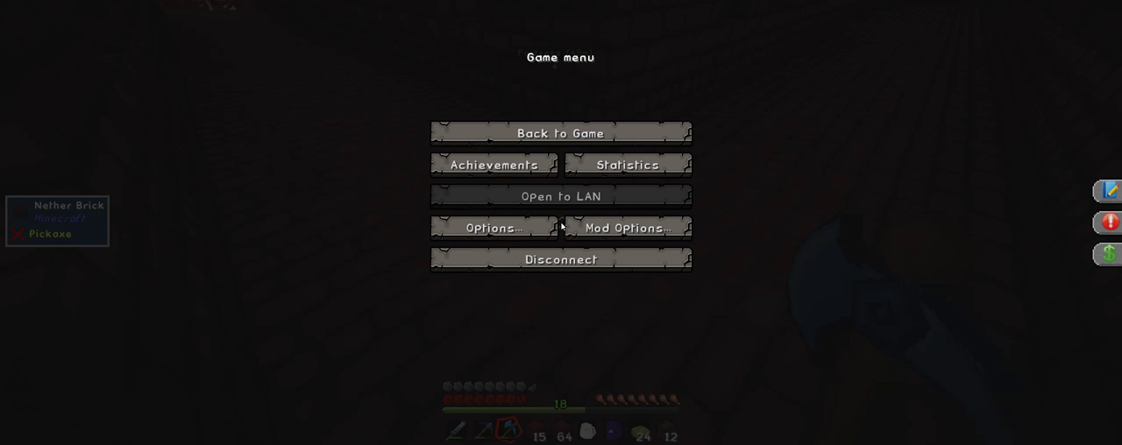
pyautogui.press('Escape')
pyautogui.press('e')
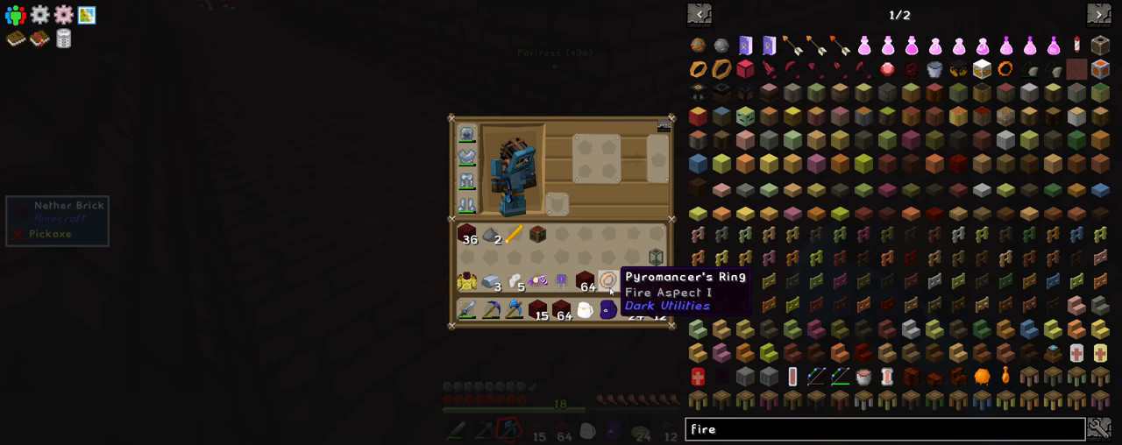
pyautogui.press('Escape')
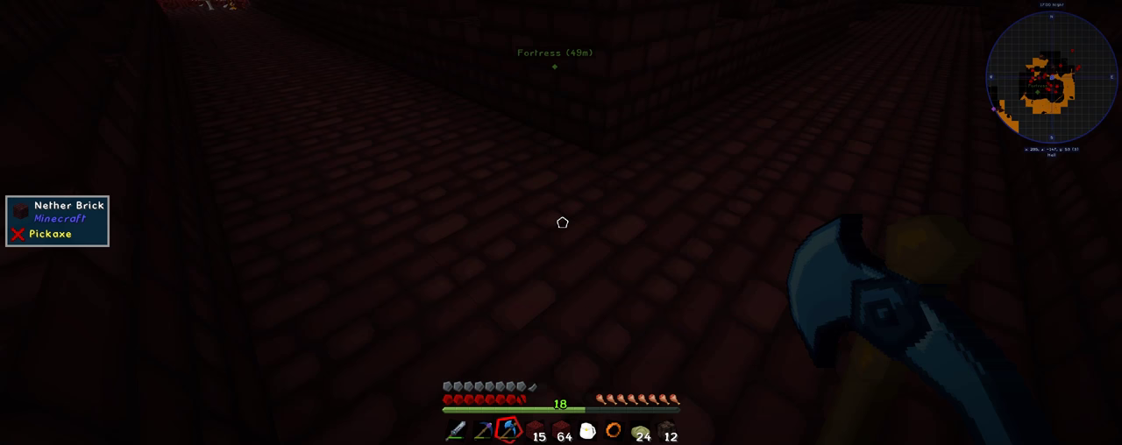
pyautogui.scroll(-2, 561, 222)
pyautogui.scroll(-1, 561, 222)
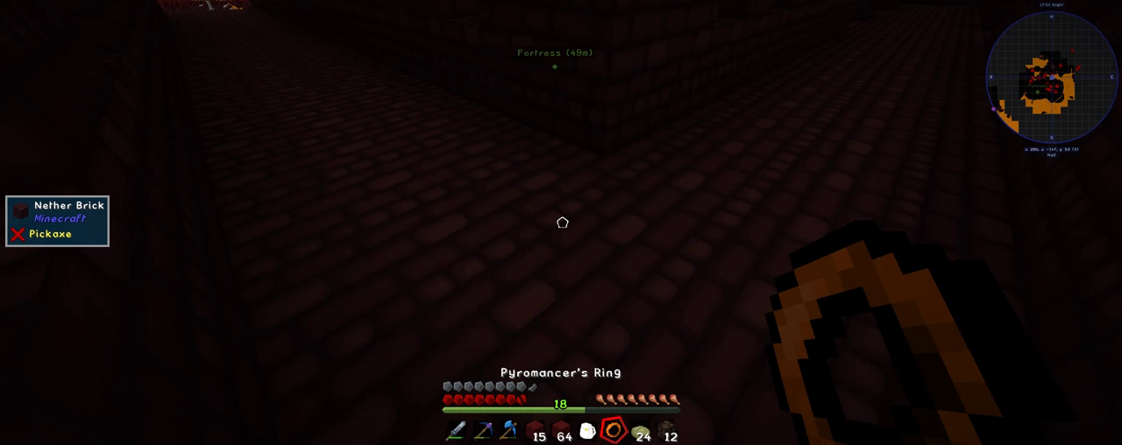
pyautogui.press('1')
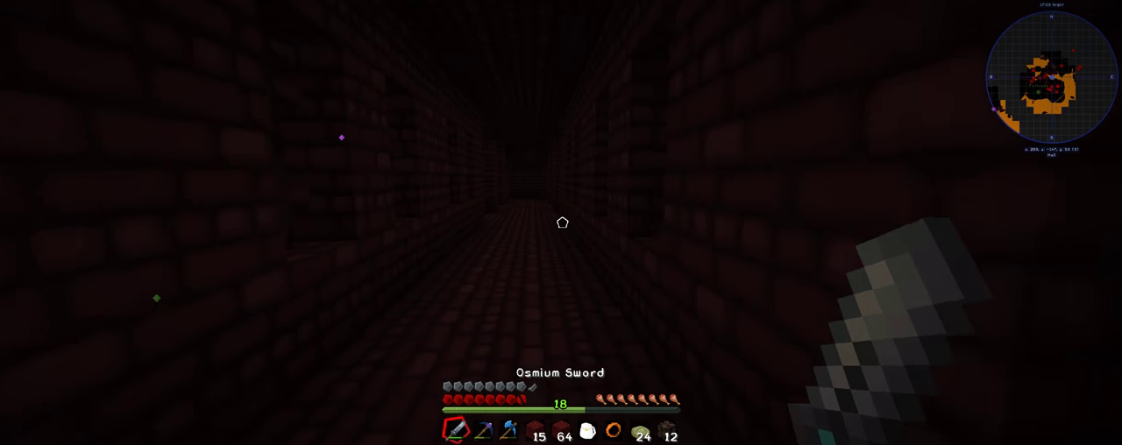
# Walk through the nether-brick corridors up to the next chest.
pyautogui.press('w')
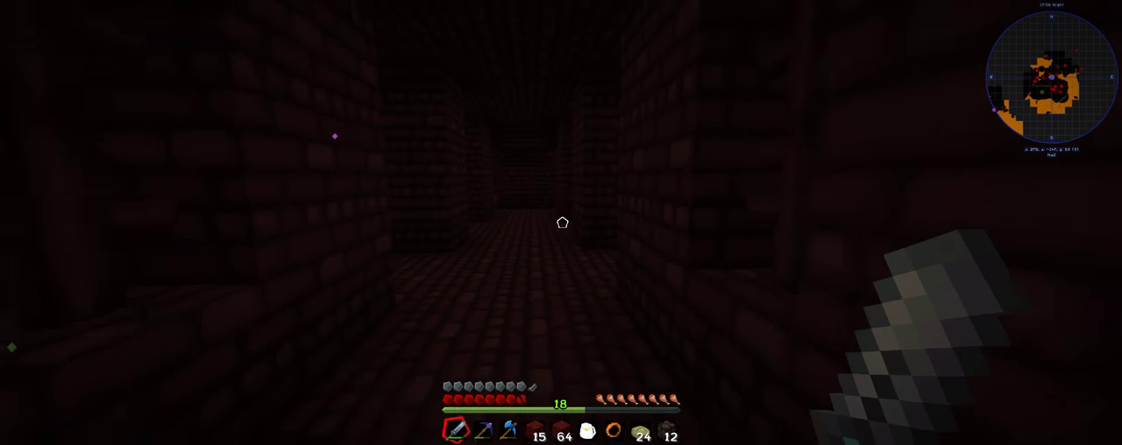
pyautogui.press('w')
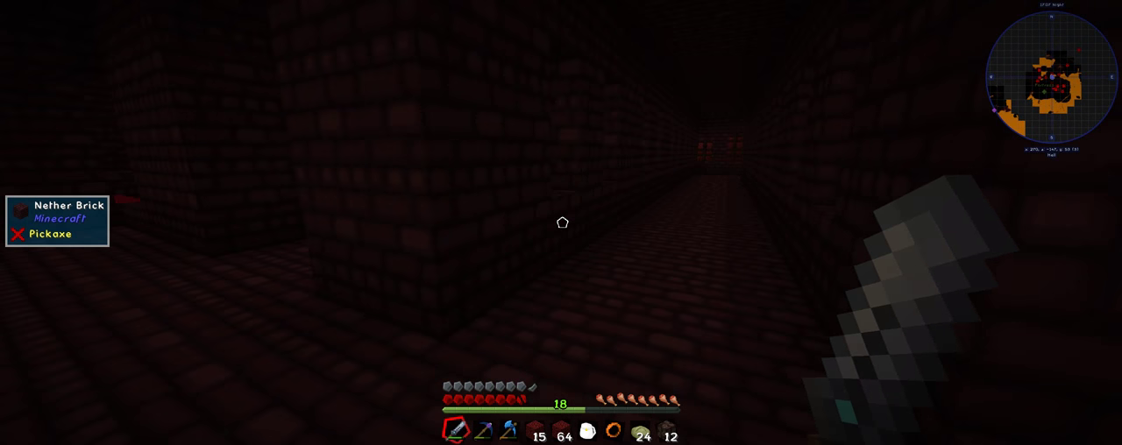
pyautogui.press('w')
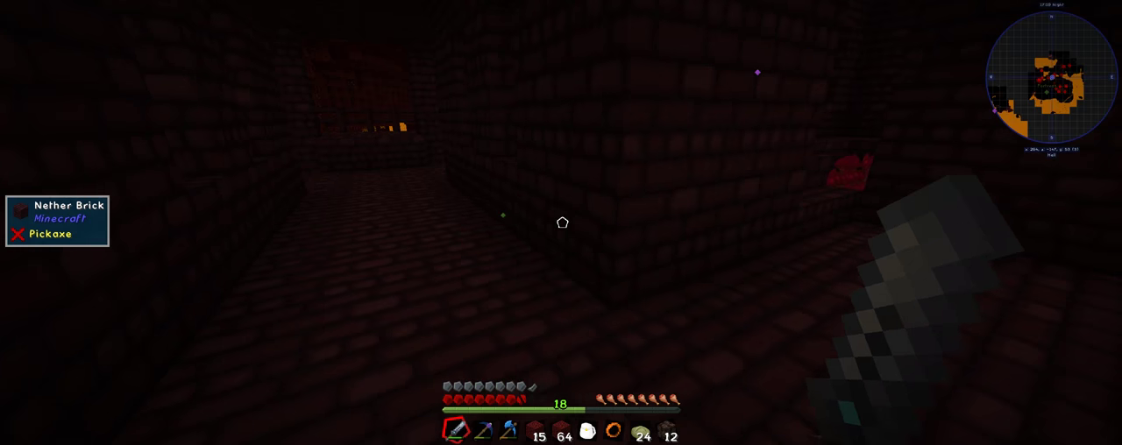
pyautogui.press('w')
pyautogui.press('w')
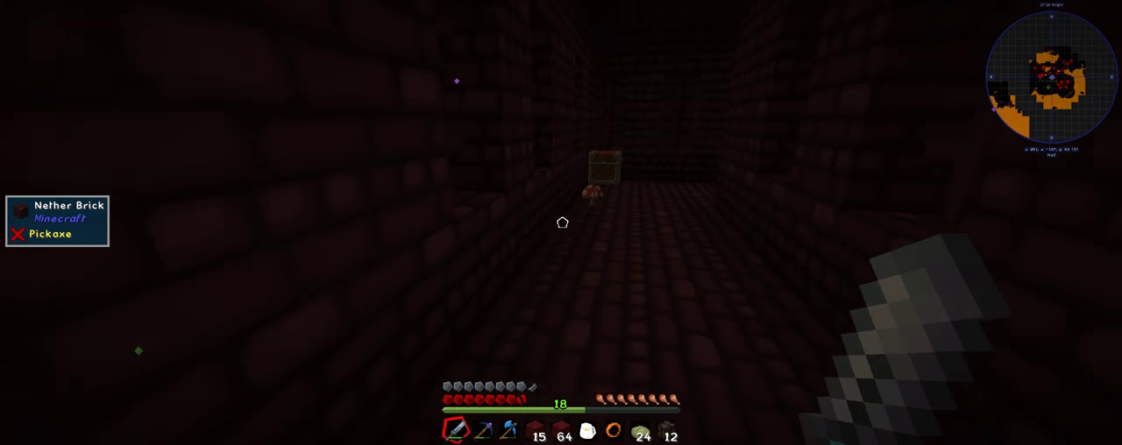
pyautogui.press('w')
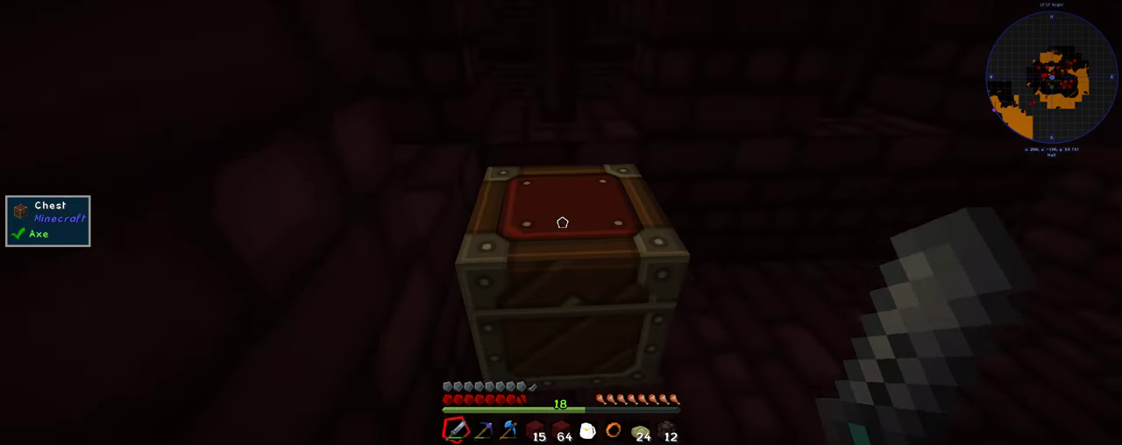
# Take the capacitor from the second chest, mine a block, and re-equip the sword.
pyautogui.rightClick(562, 222)
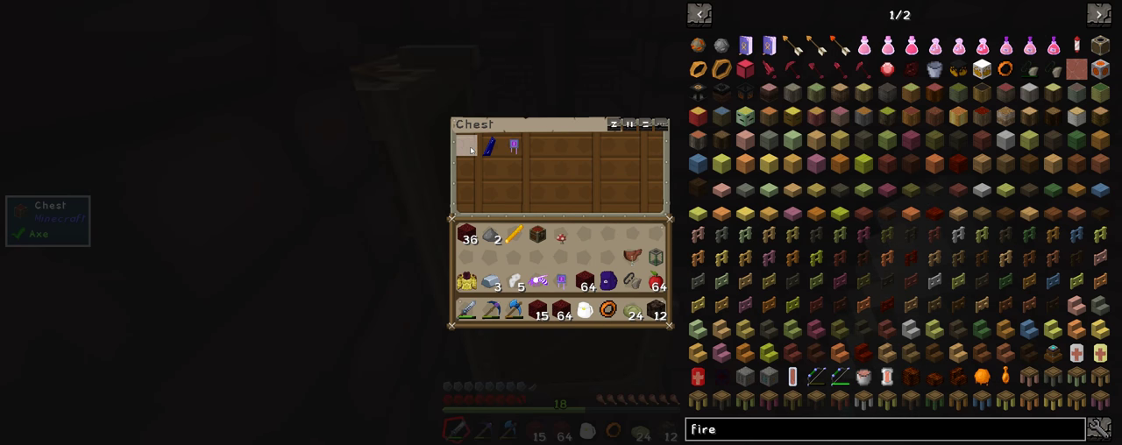
pyautogui.keyDown('shift'); pyautogui.click(514, 145); pyautogui.keyUp('shift')
pyautogui.press('Escape')
pyautogui.press('3')
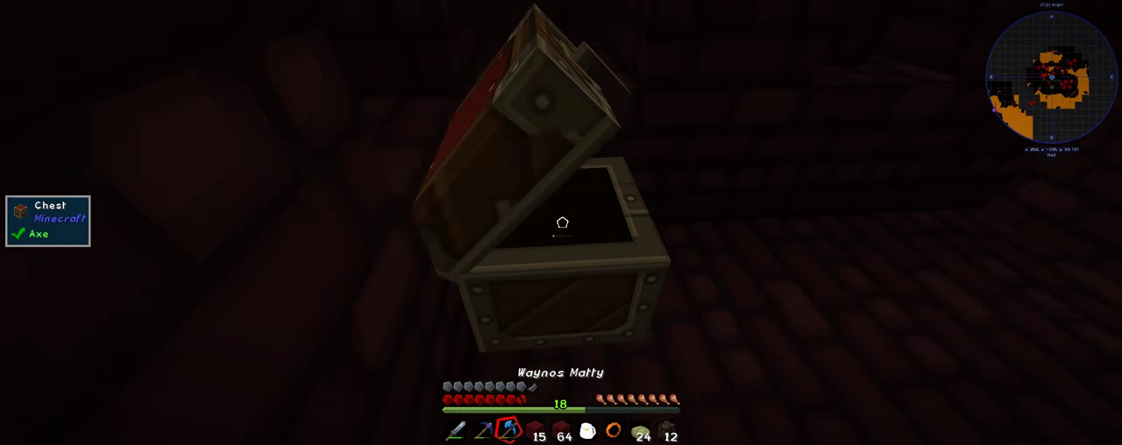
pyautogui.click(562, 222)
pyautogui.press('1')
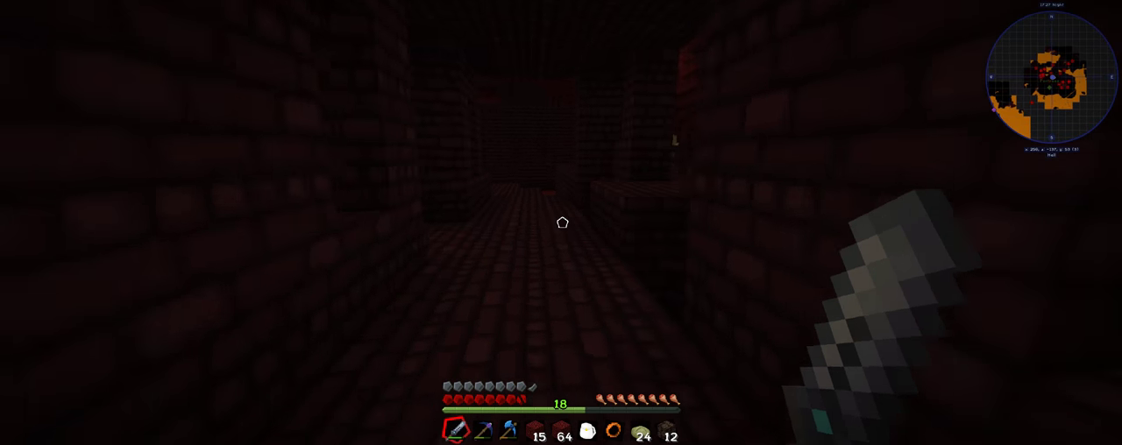
# Walk through the fortress doorway and corridors, then seal a gap with netherrack.
pyautogui.press('w')
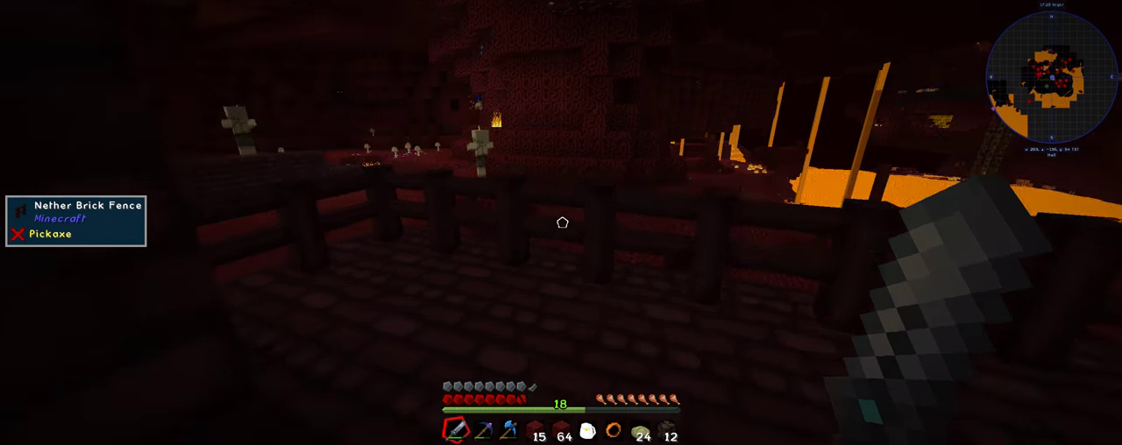
pyautogui.press('w')
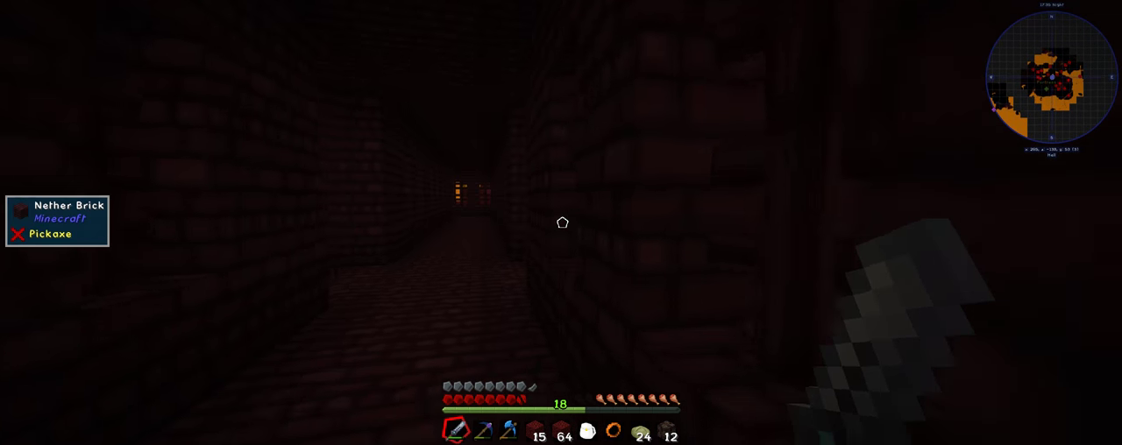
pyautogui.press('w')
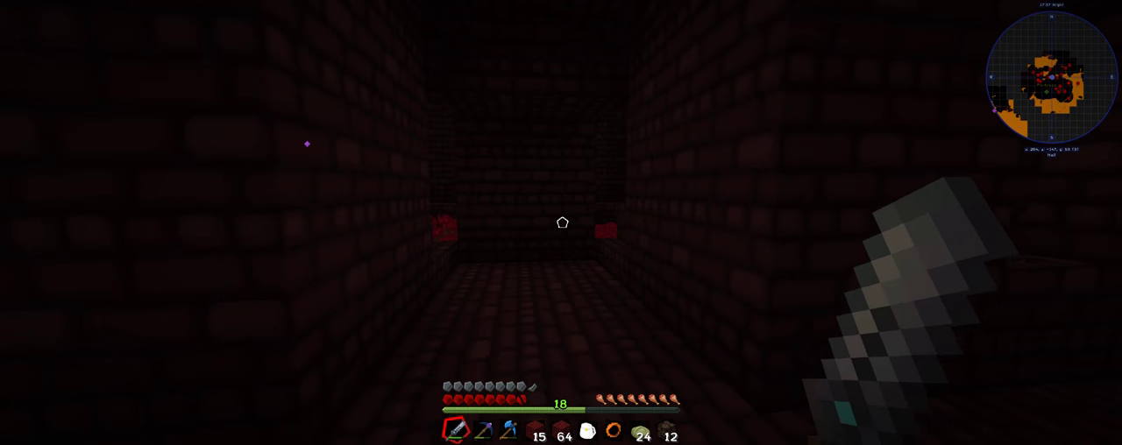
pyautogui.press('w')
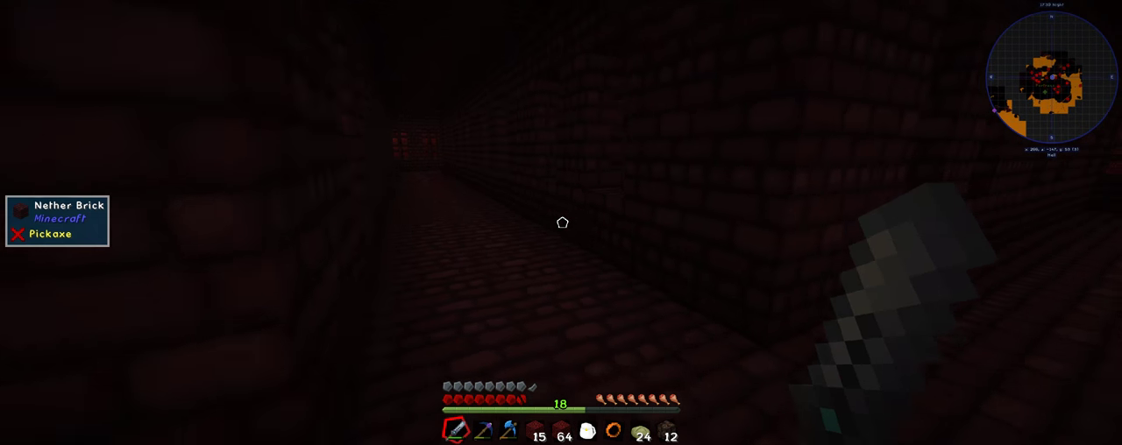
pyautogui.press('w')
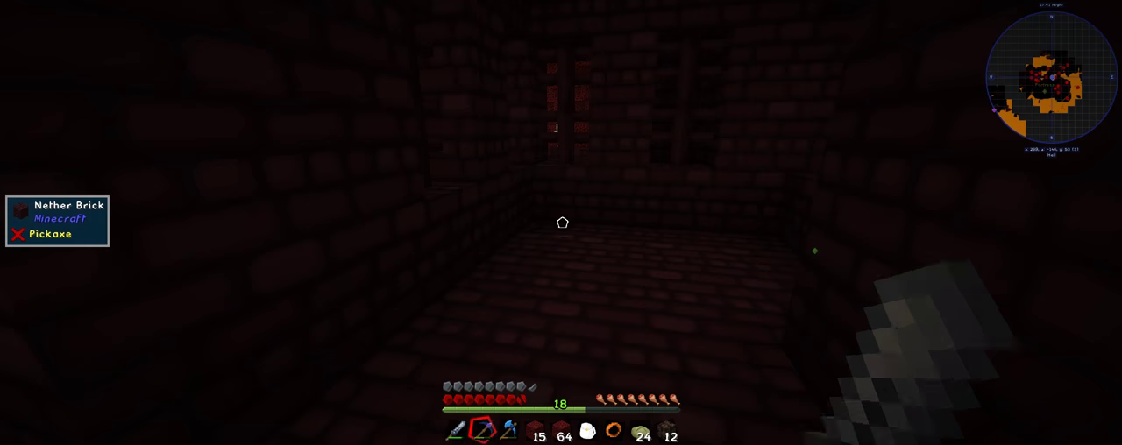
pyautogui.press('5')
pyautogui.rightClick(562, 223)
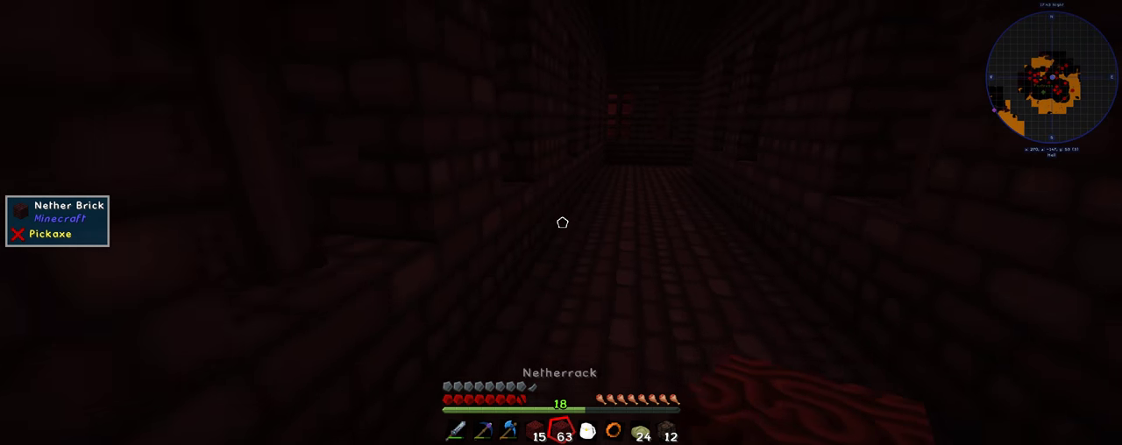
# Continue along the long corridor past the raised platform and the nether wart farm.
pyautogui.press('w')
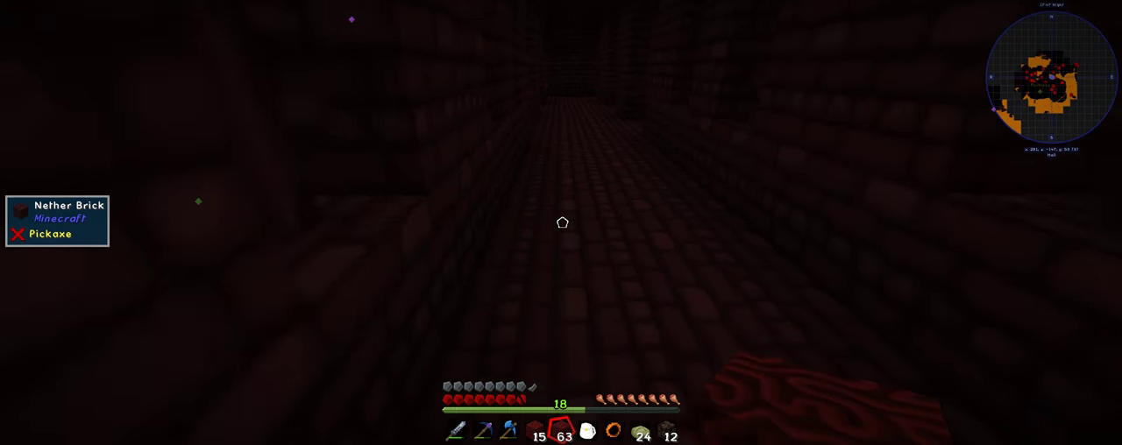
pyautogui.press('w')
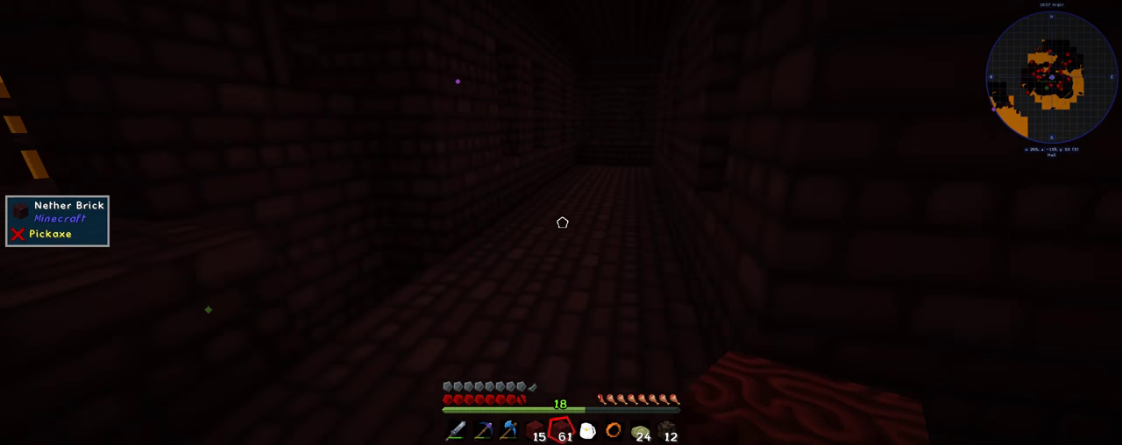
pyautogui.press('w')
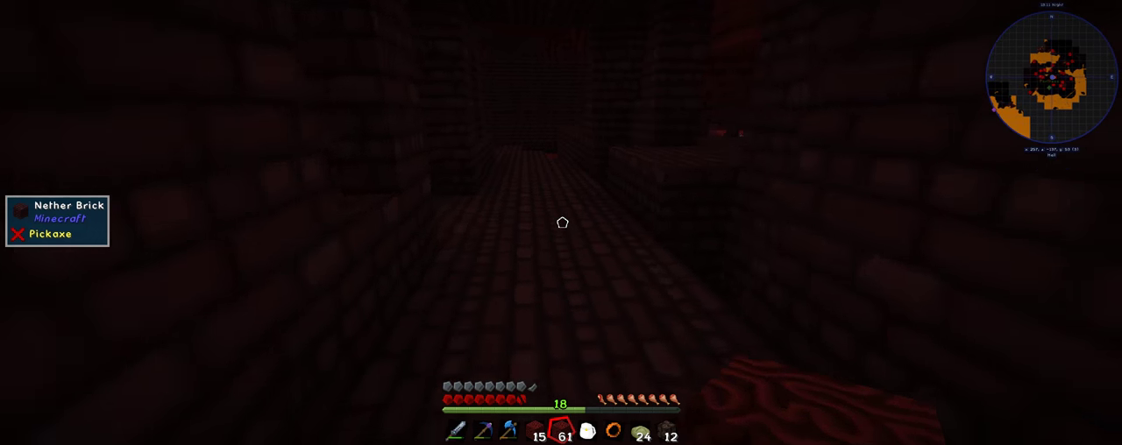
pyautogui.press('w')
pyautogui.press('w')
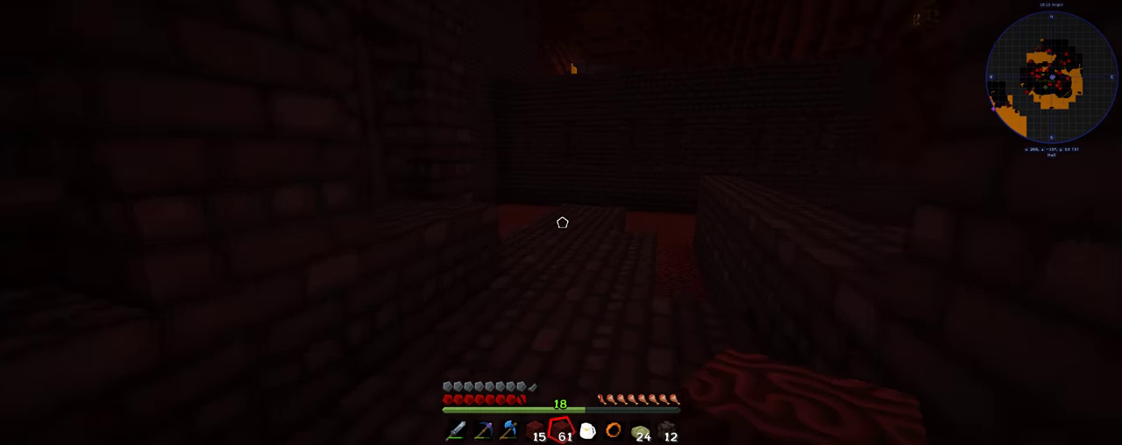
pyautogui.press('w')
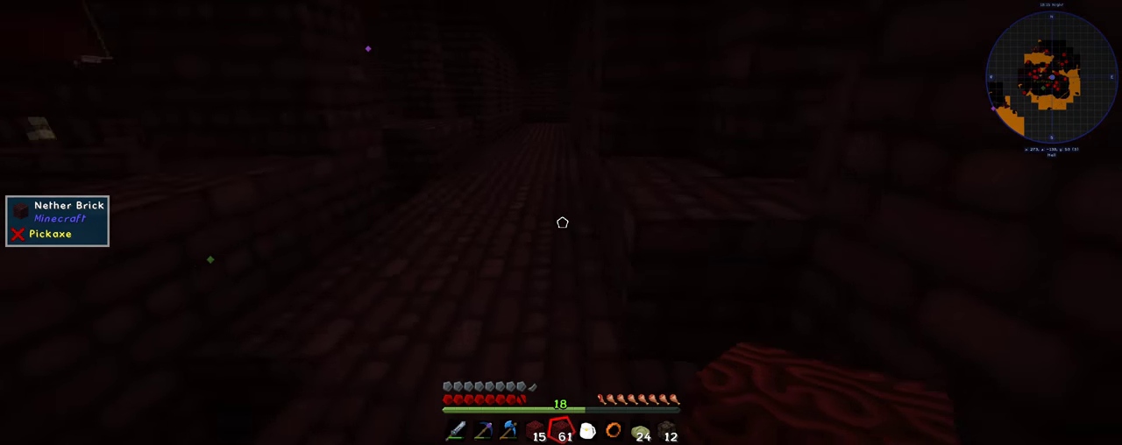
pyautogui.press('w')
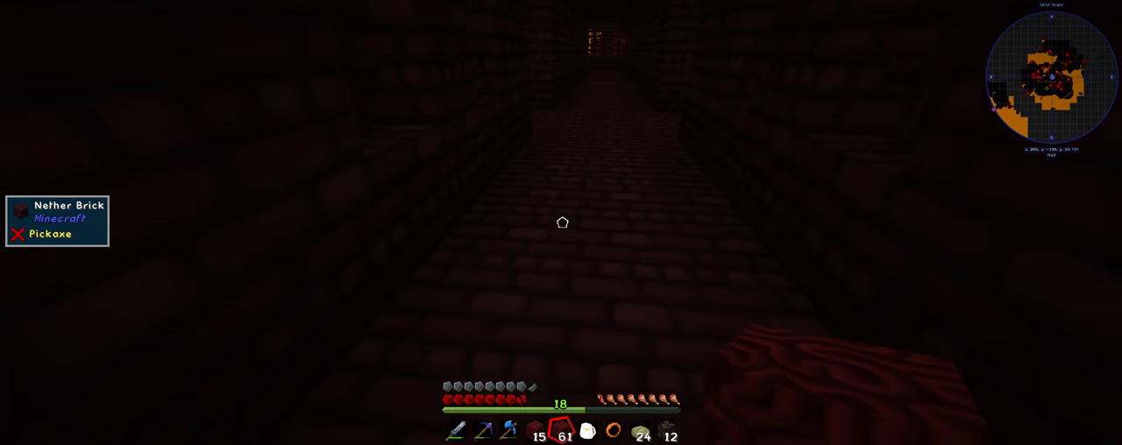
pyautogui.press('w')
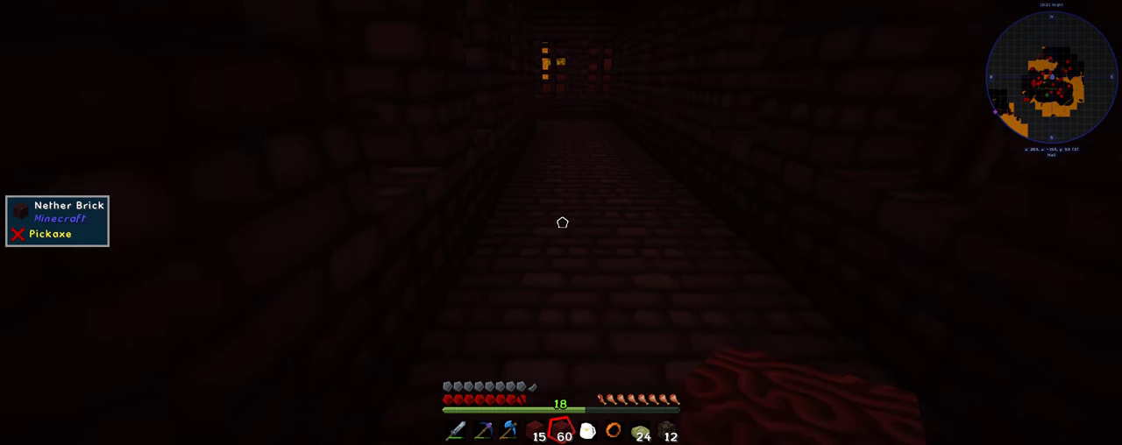
pyautogui.press('w')
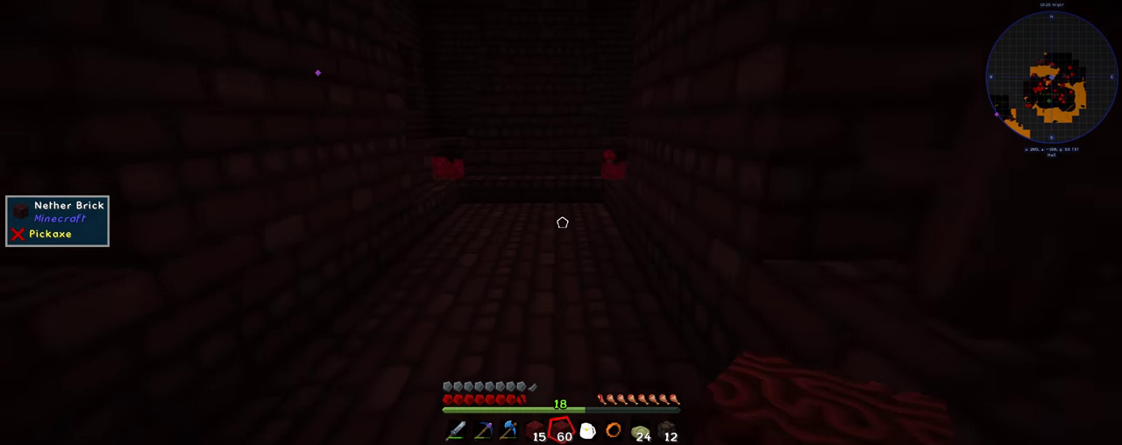
pyautogui.press('w')
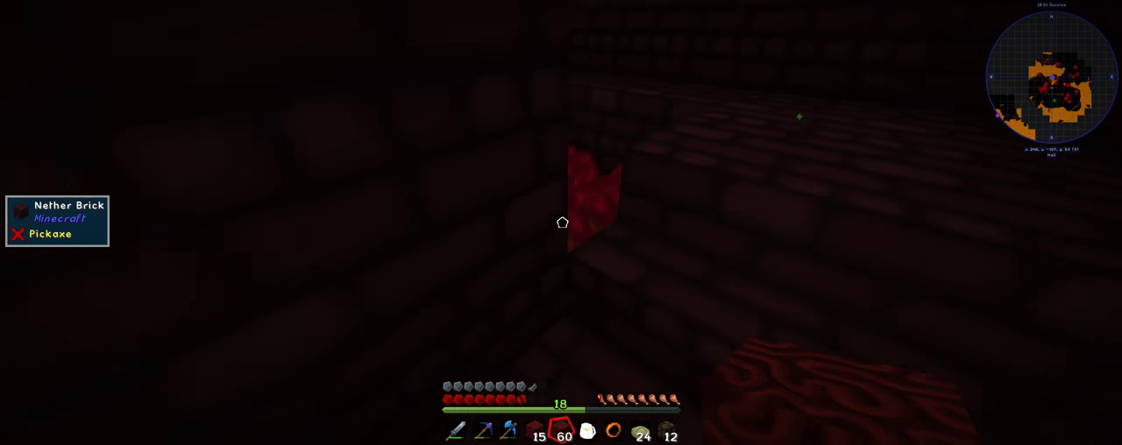
pyautogui.press('w')
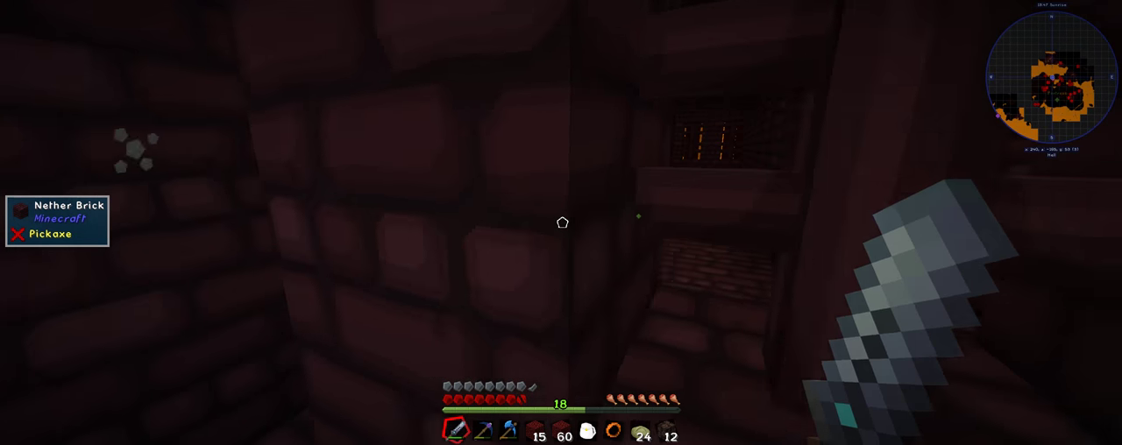
# Kill the blaze with three sword strikes.
pyautogui.click(562, 223)
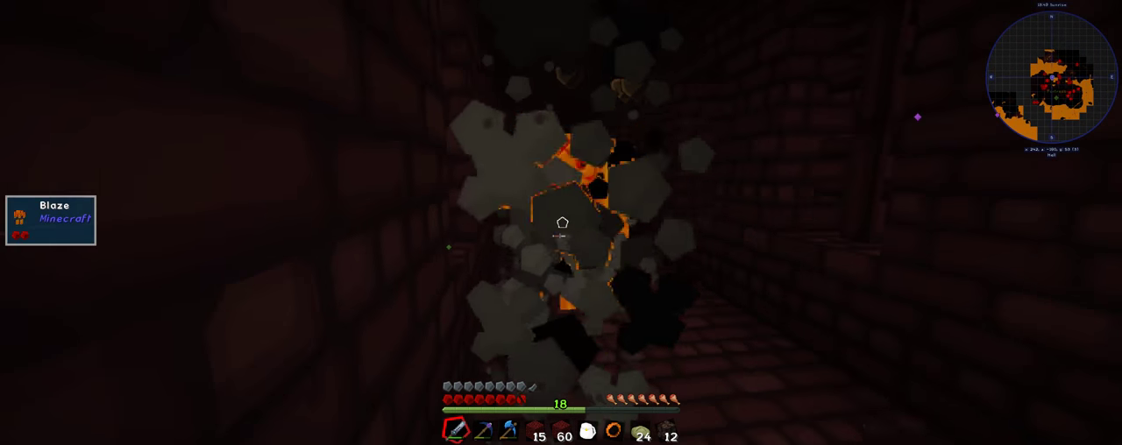
pyautogui.click(562, 223)
pyautogui.click(562, 222)
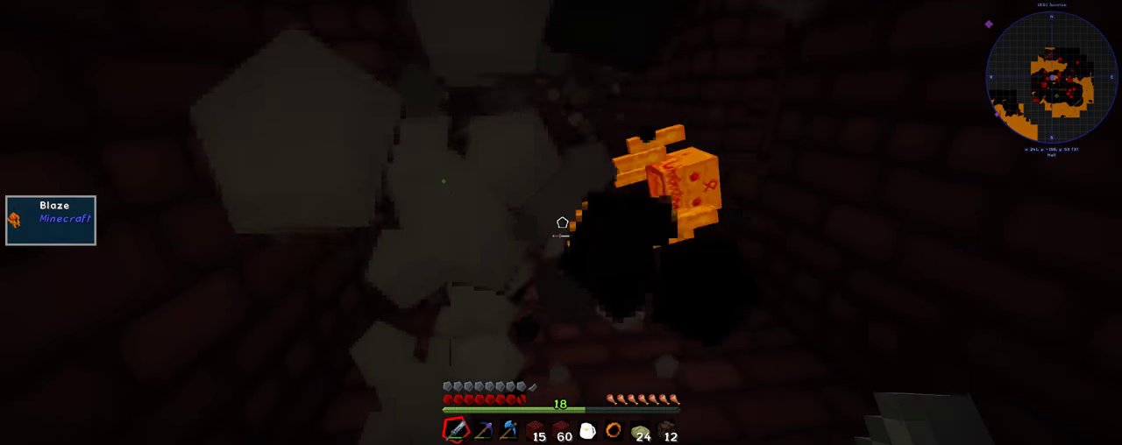
# Advance down the fortress corridor and strike the approaching wither skeleton.
pyautogui.press('w')
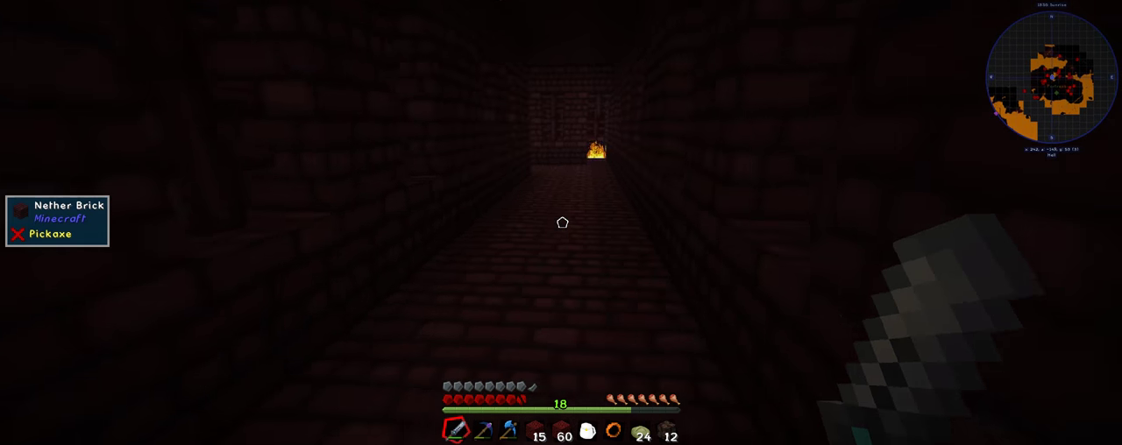
pyautogui.press('w')
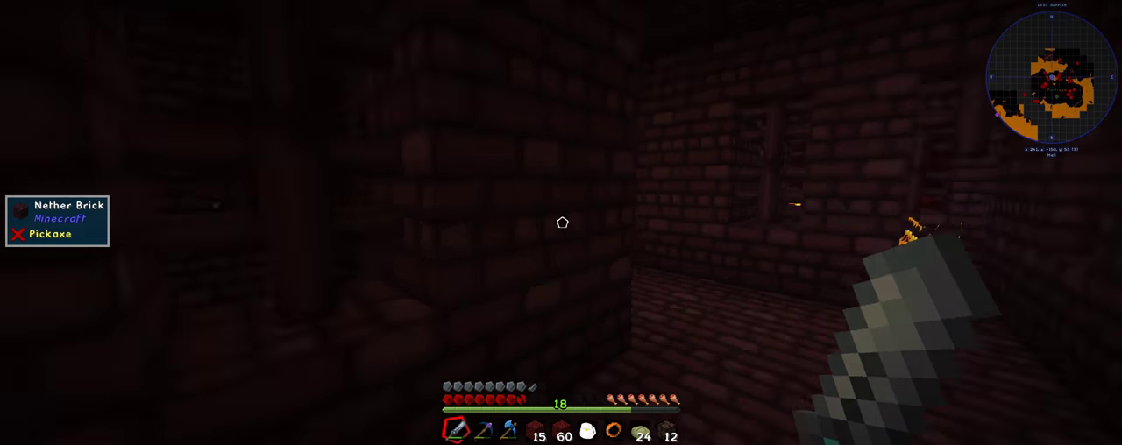
pyautogui.press('w')
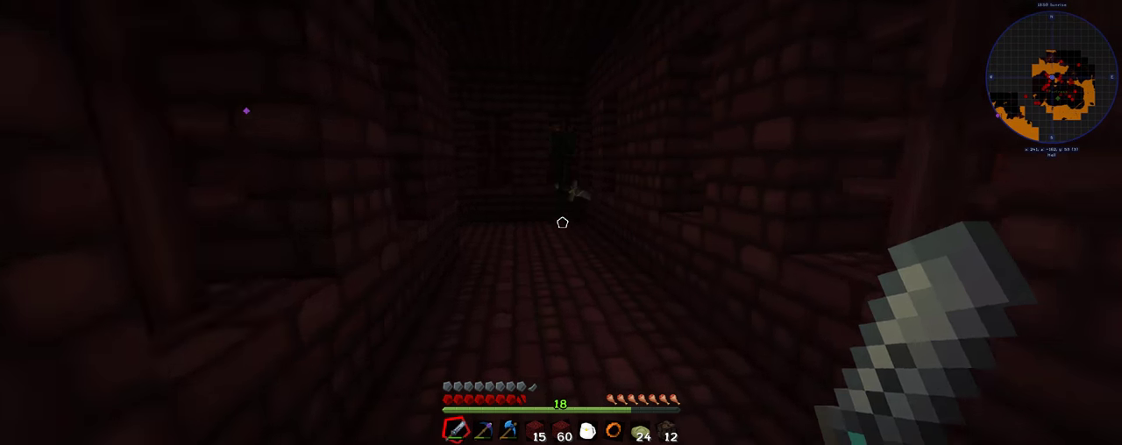
pyautogui.press('w')
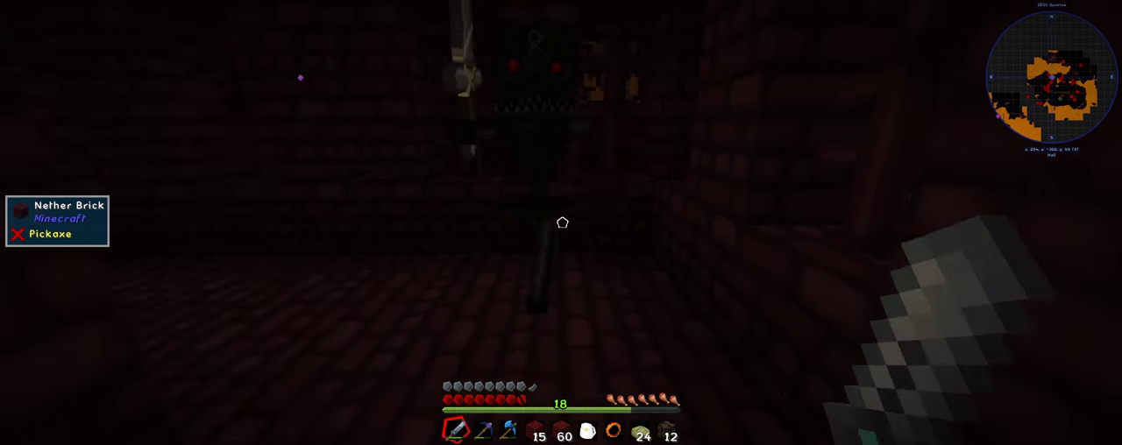
pyautogui.click(562, 223)
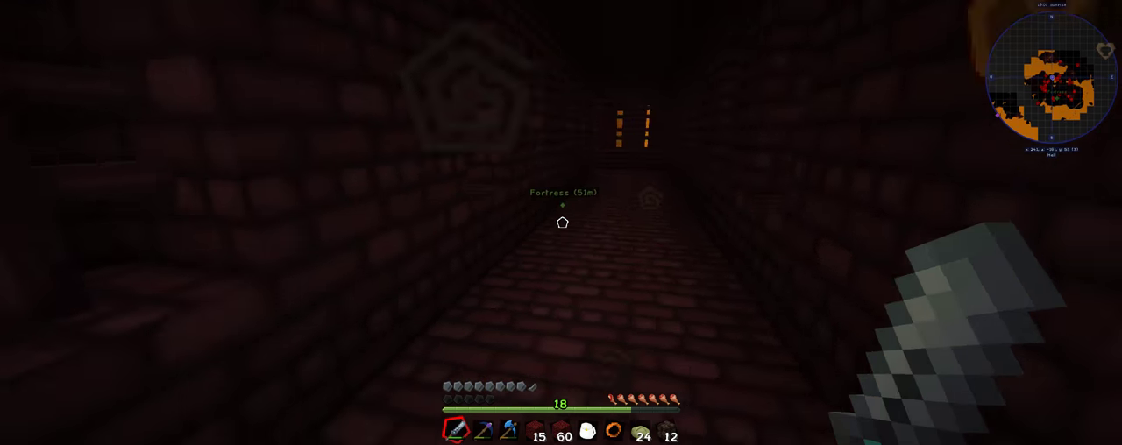
pyautogui.press('w')
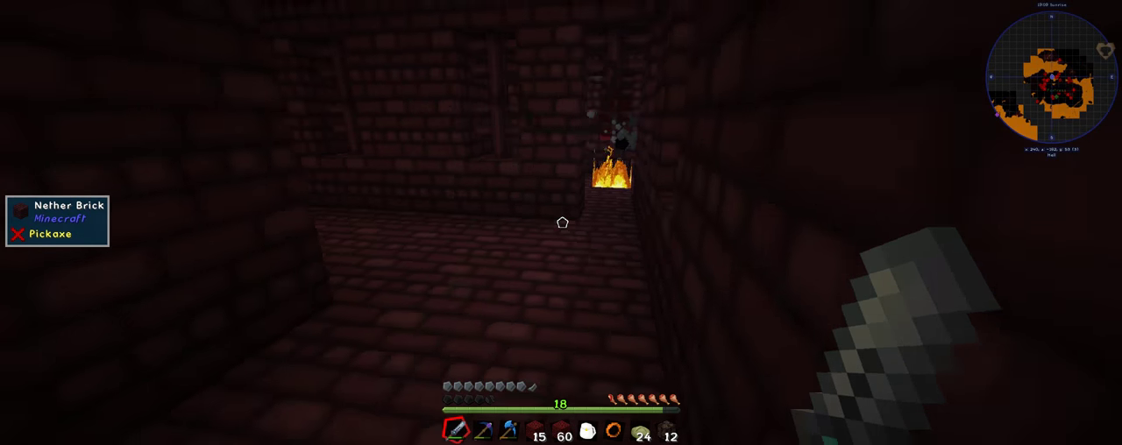
# Eat a rice bread, then mine out a fortress block with the pickaxe.
pyautogui.press('5')
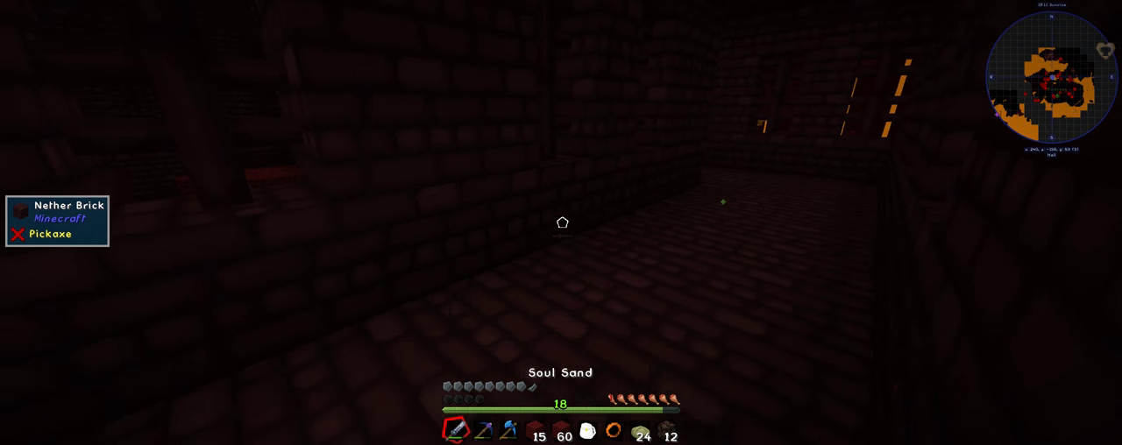
pyautogui.rightClick(562, 223)
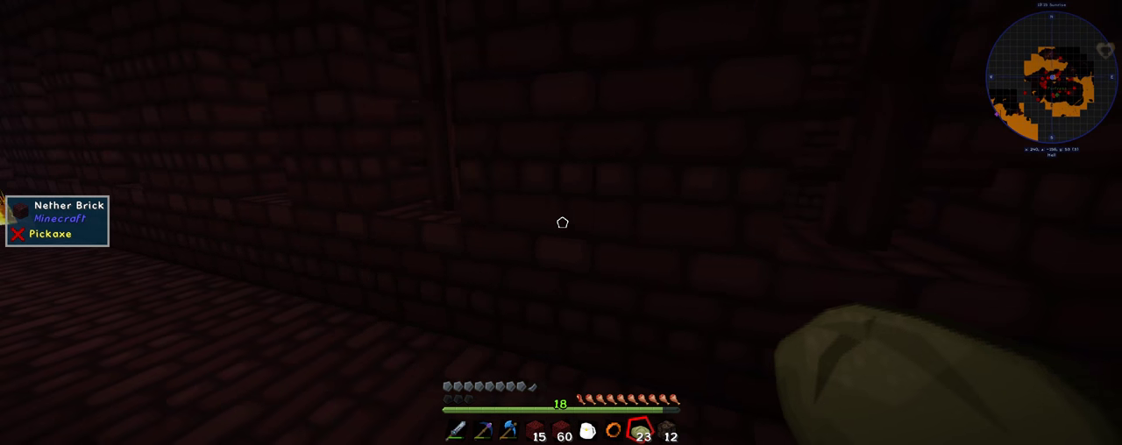
pyautogui.press('2')
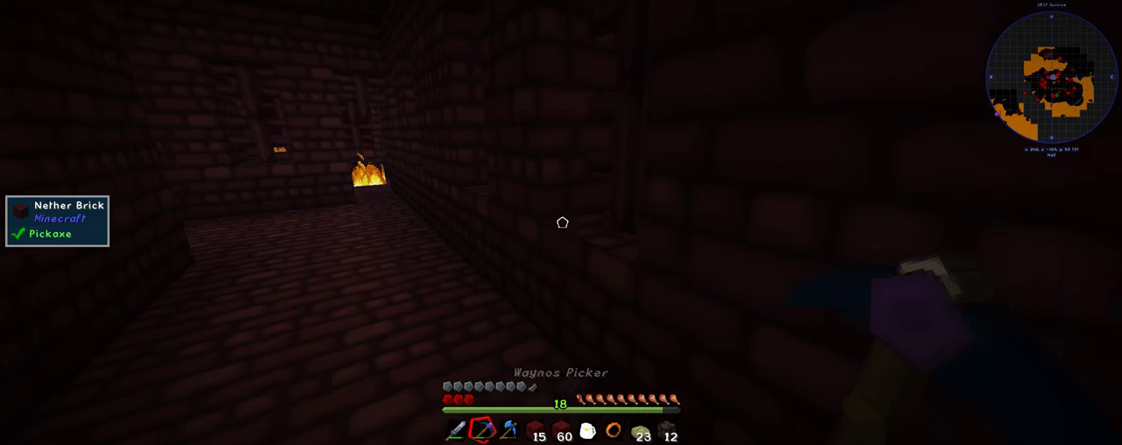
pyautogui.click(562, 223)
pyautogui.click(562, 223)
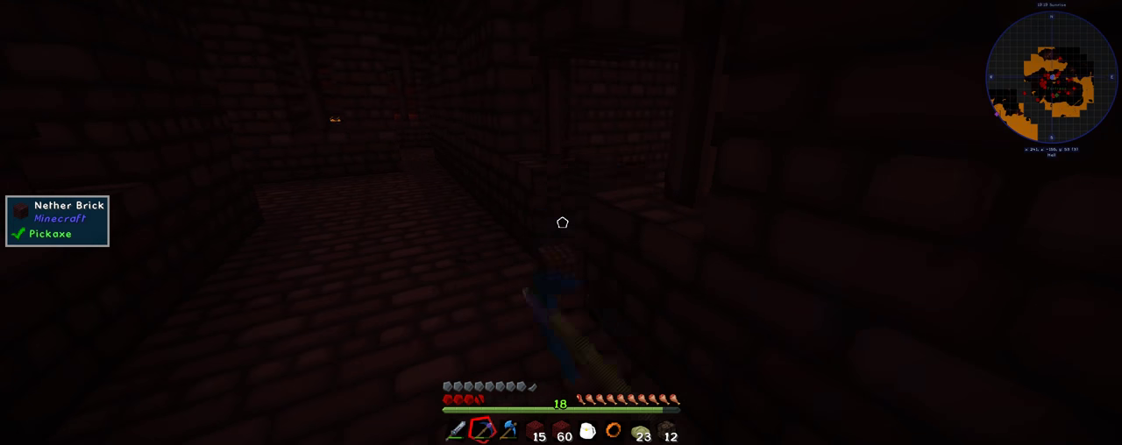
# Eat a second rice bread and seal the opening with netherrack.
pyautogui.rightClick(562, 222)
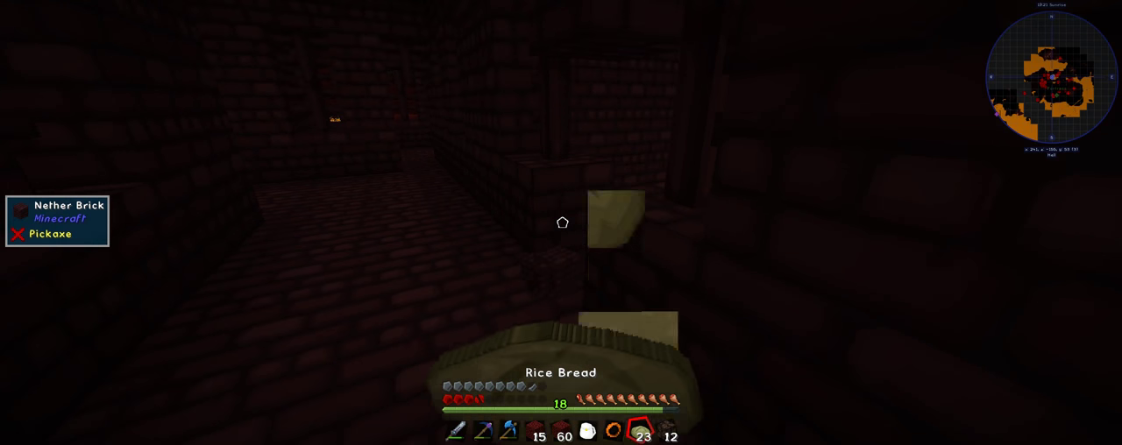
pyautogui.press('1')
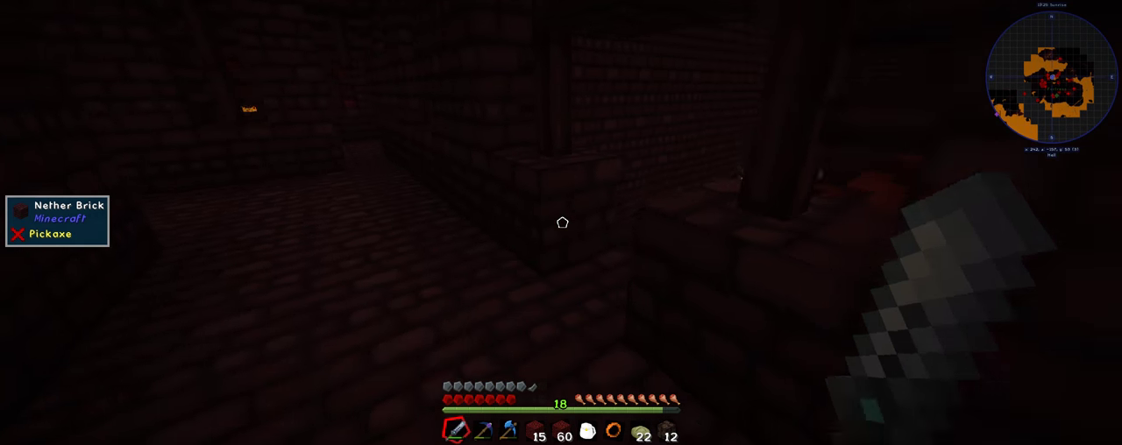
pyautogui.press('5')
pyautogui.rightClick(562, 222)
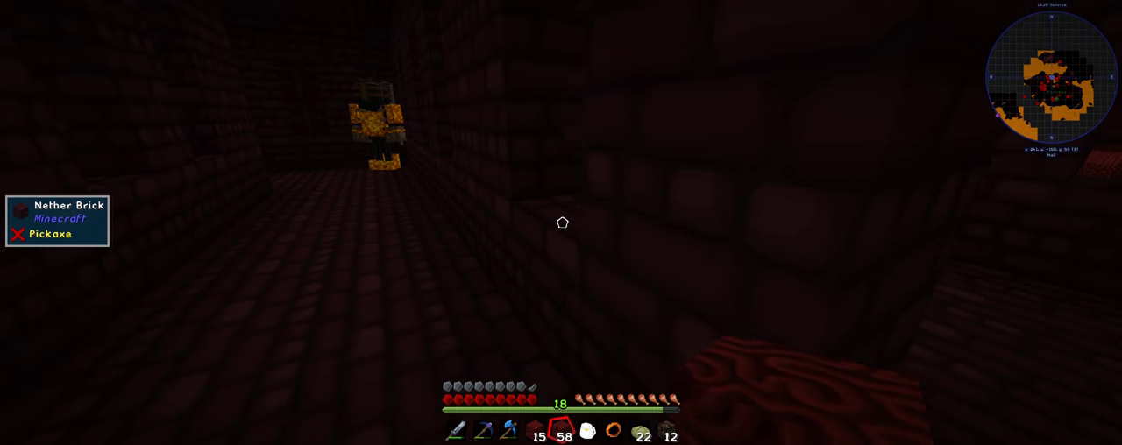
# Block the passage with two netherrack blocks.
pyautogui.press('1')
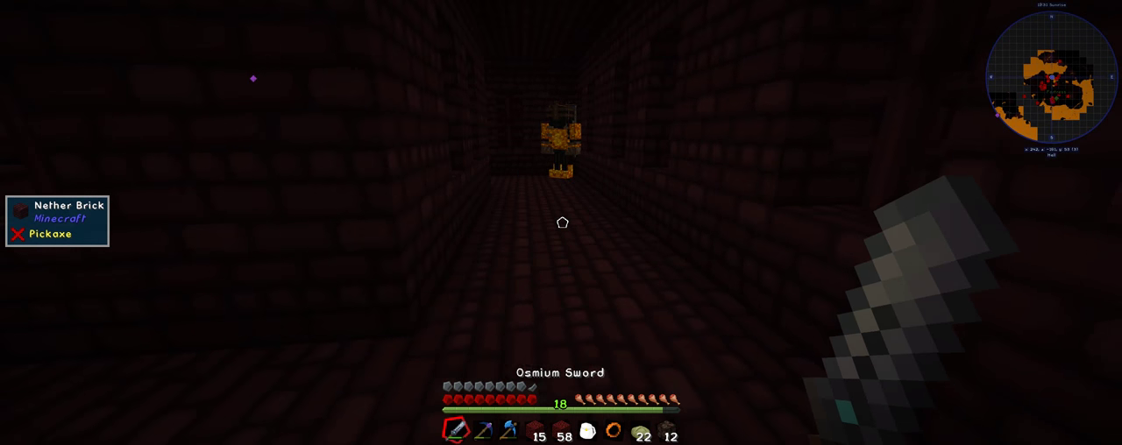
pyautogui.scroll(-2, 562, 223)
pyautogui.scroll(-1, 562, 223)
pyautogui.rightClick(562, 222)
pyautogui.rightClick(562, 223)
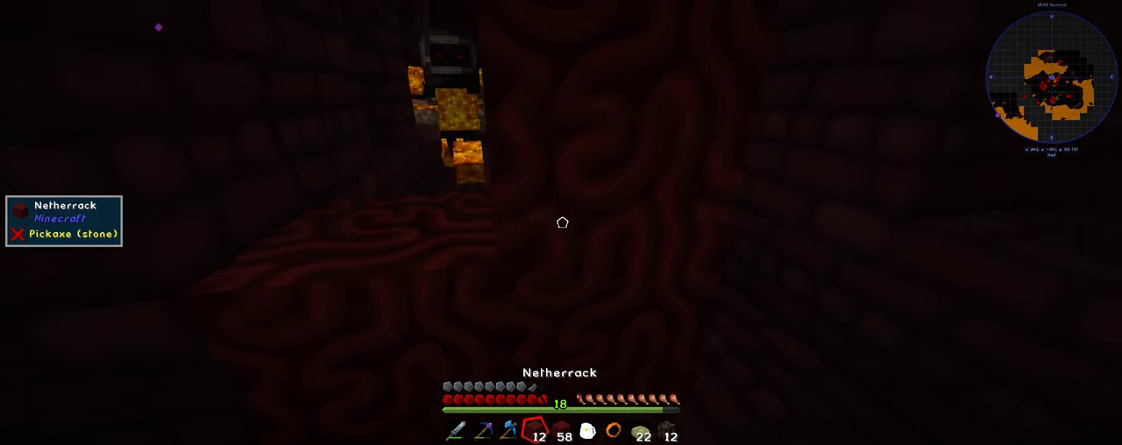
# Kill the lava-armoured skeleton with the sword.
pyautogui.press('1')
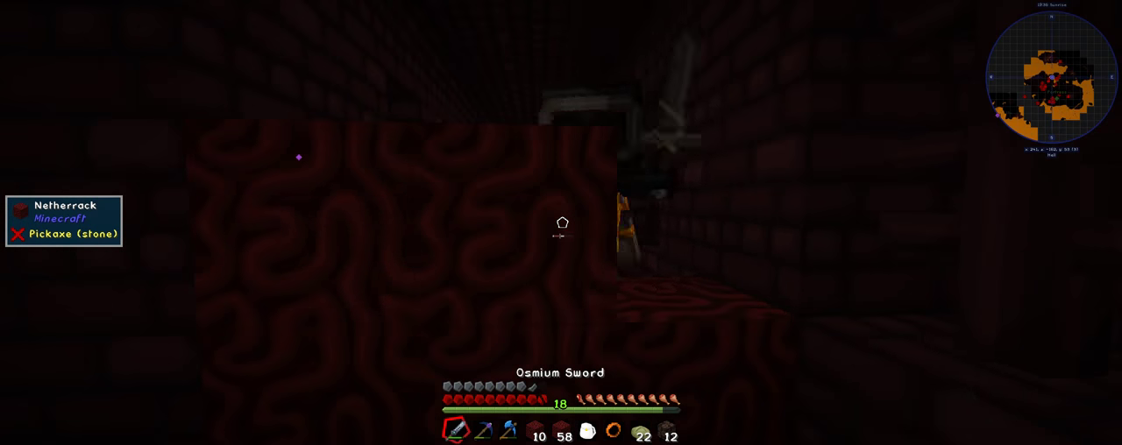
pyautogui.click(562, 222)
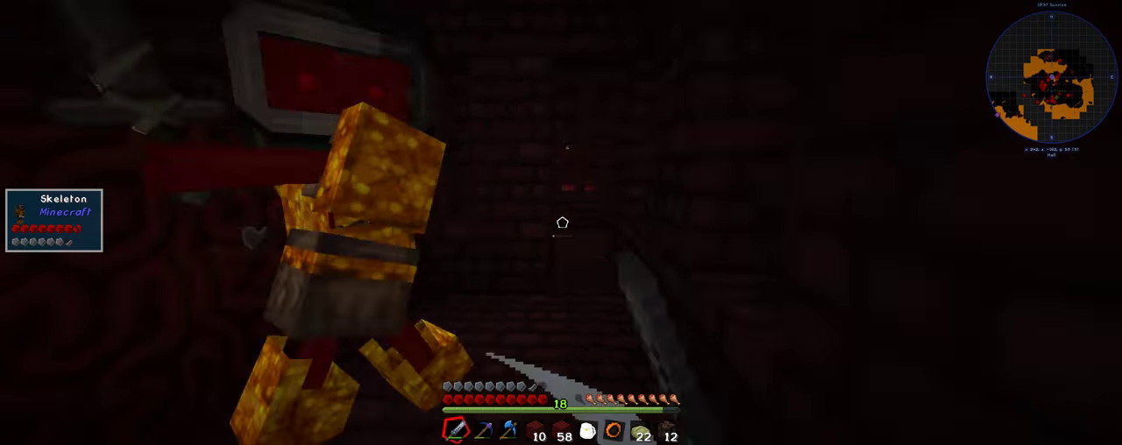
pyautogui.click(562, 223)
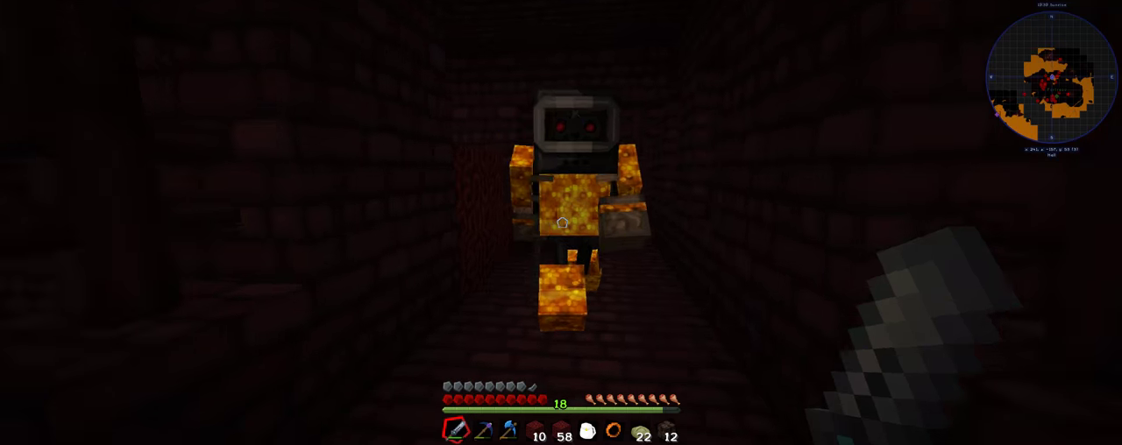
pyautogui.click(562, 223)
pyautogui.click(562, 223)
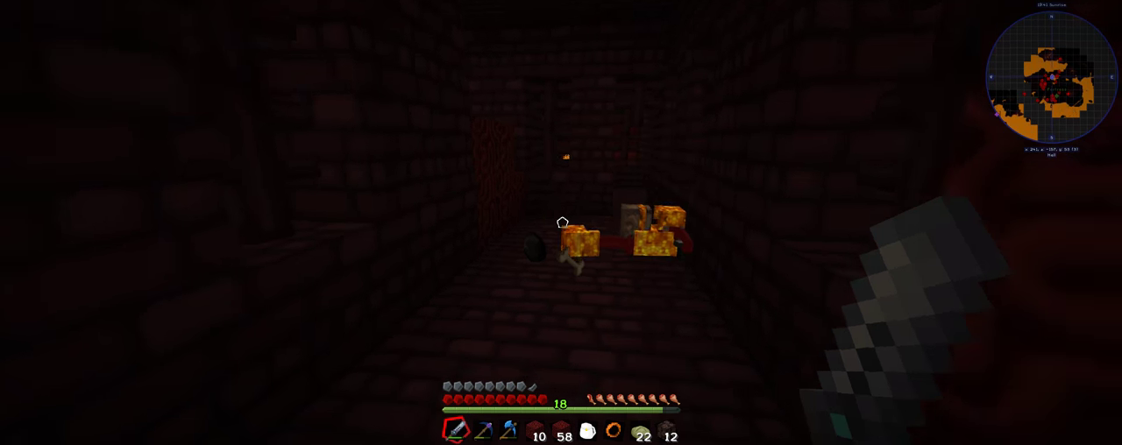
# Mine away a netherrack block and kill the blaze.
pyautogui.press('2')
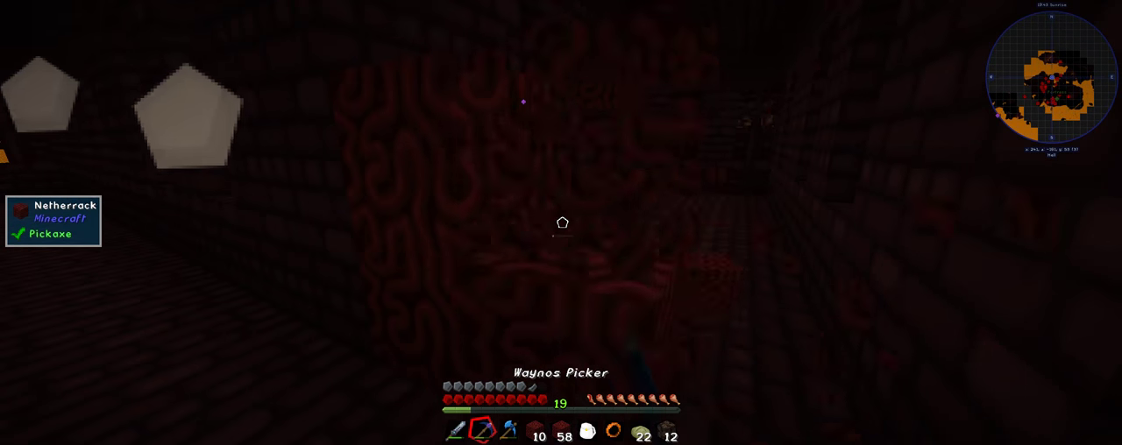
pyautogui.click(562, 222)
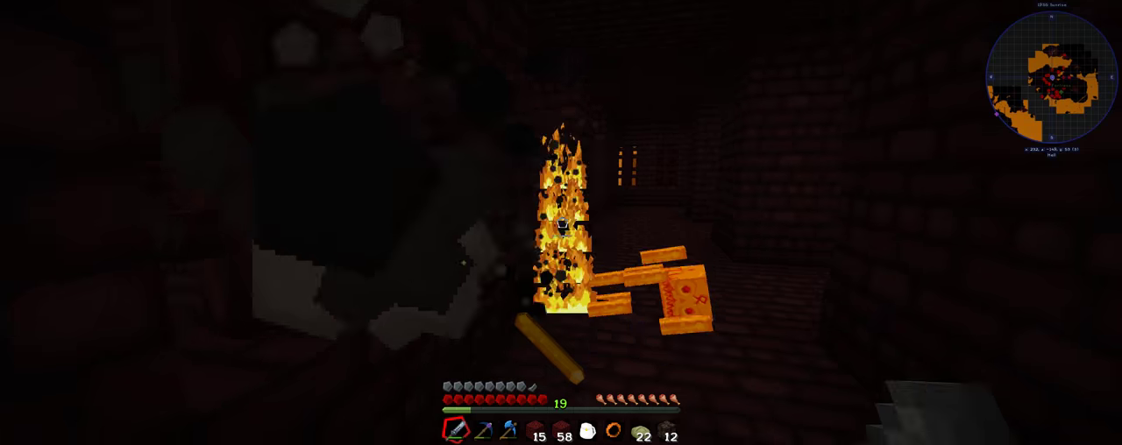
pyautogui.click(562, 222)
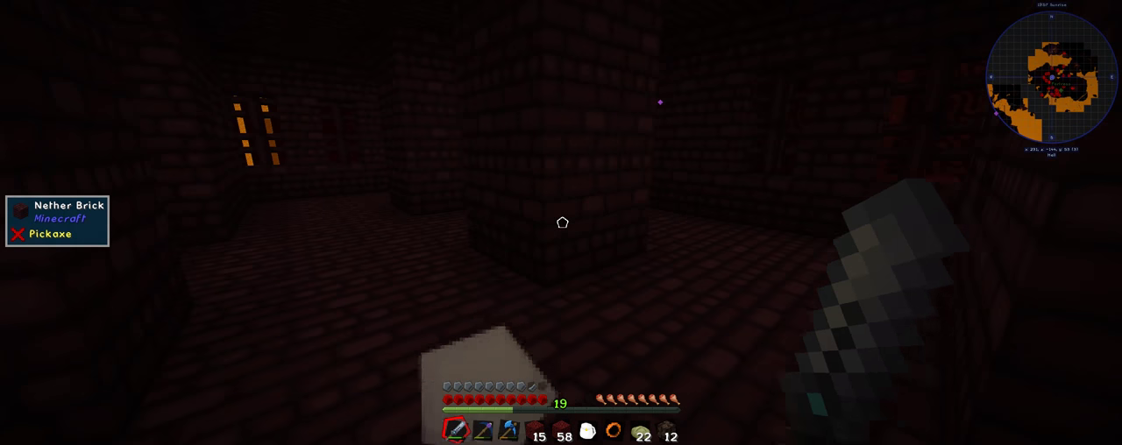
# Kill the armoured wither skeleton in the next corridor.
pyautogui.click(562, 222)
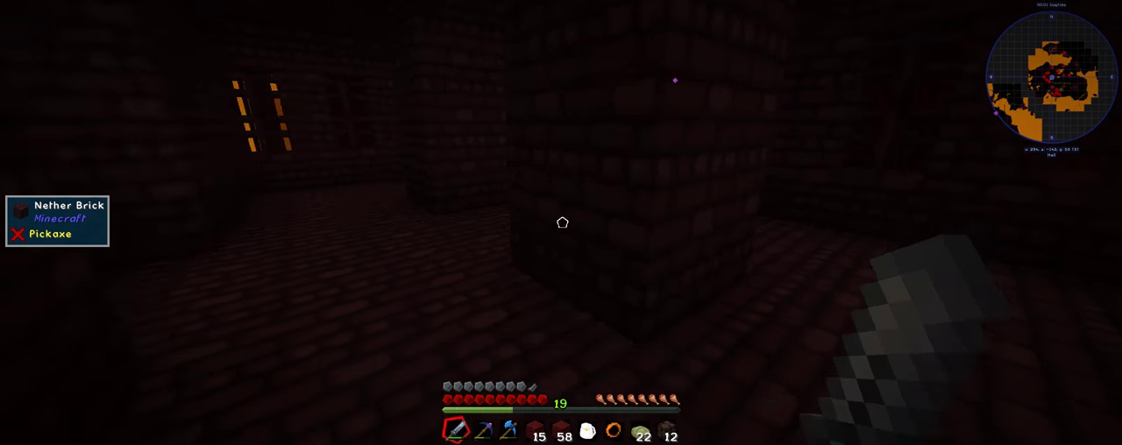
pyautogui.press('w')
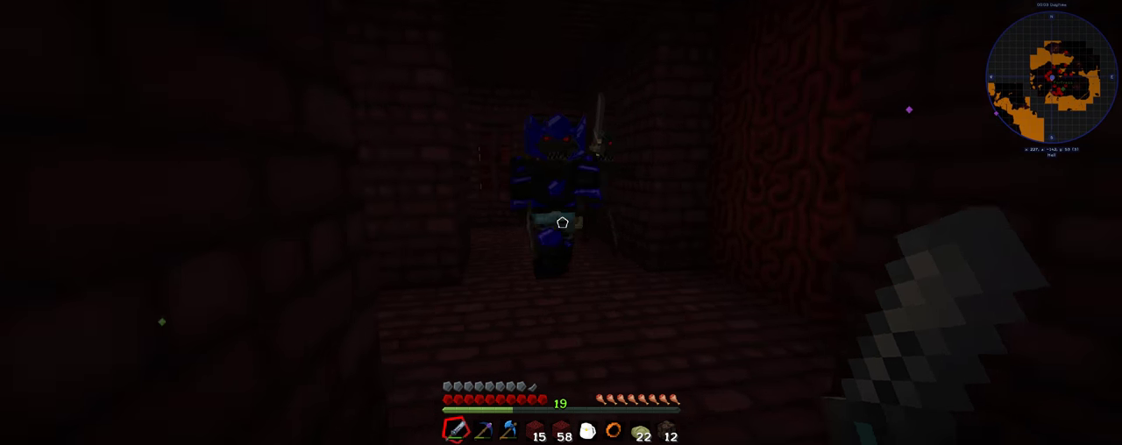
pyautogui.click(562, 223)
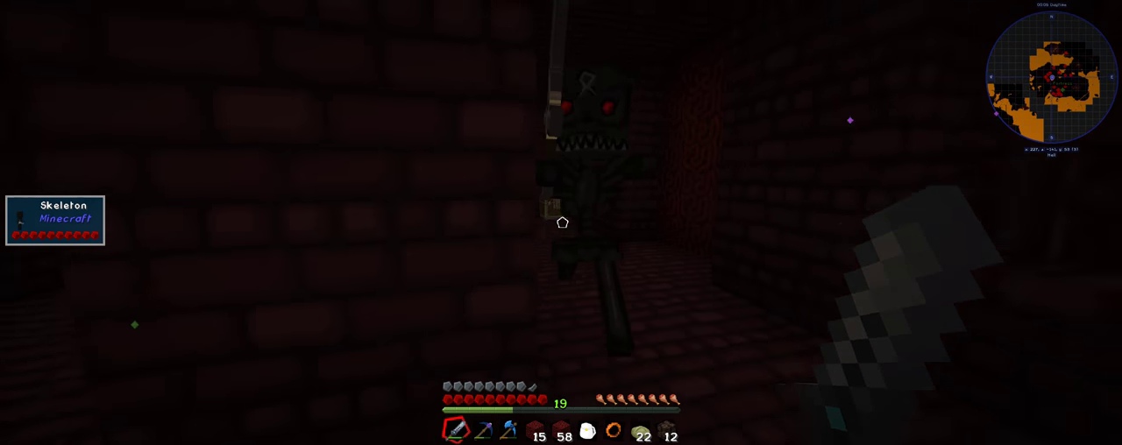
pyautogui.click(562, 222)
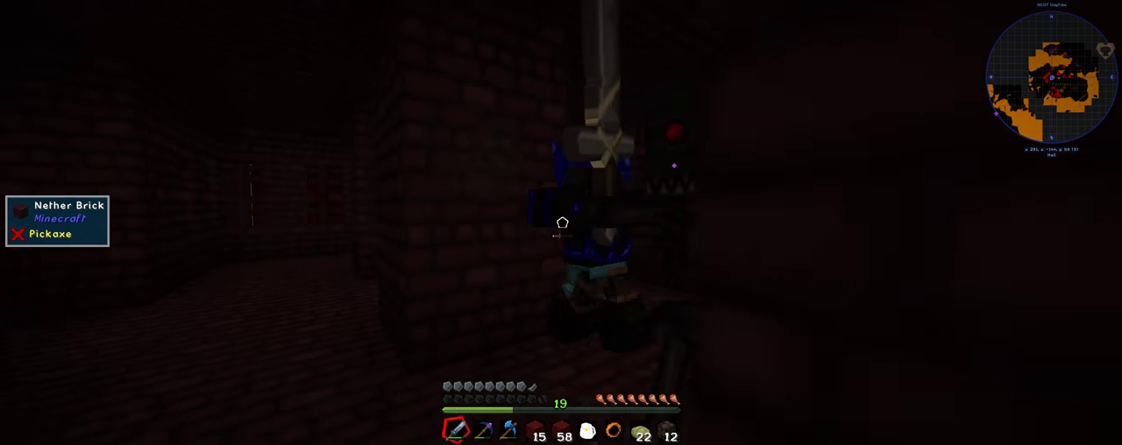
pyautogui.click(562, 223)
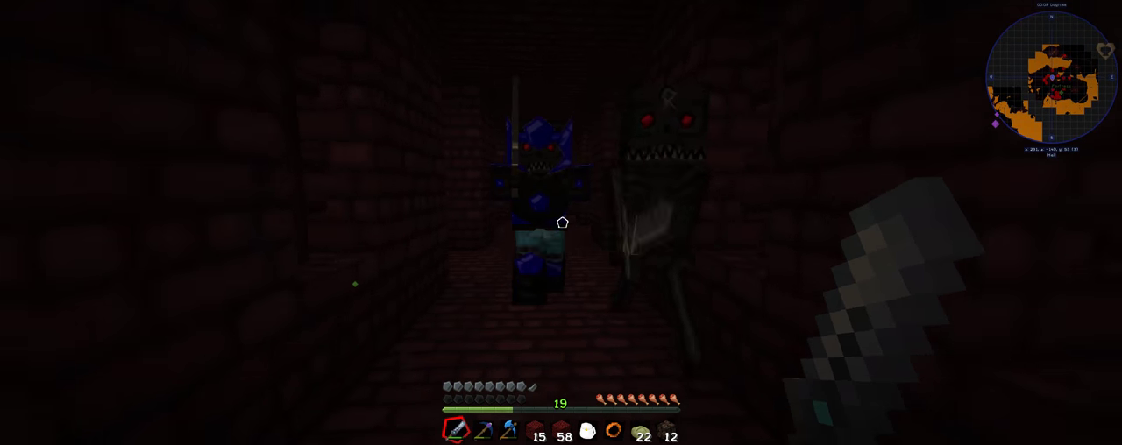
pyautogui.click(562, 223)
pyautogui.click(562, 223)
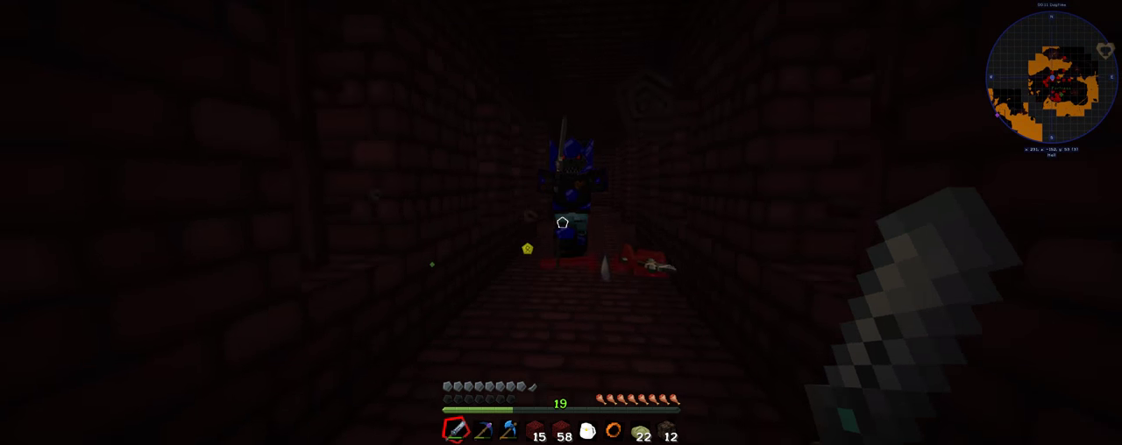
pyautogui.click(562, 223)
pyautogui.click(562, 223)
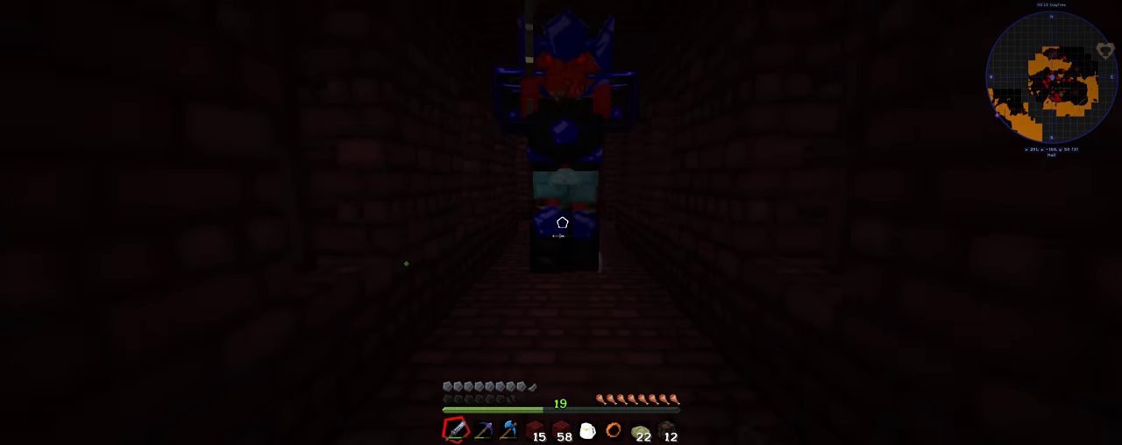
pyautogui.click(562, 223)
pyautogui.click(562, 223)
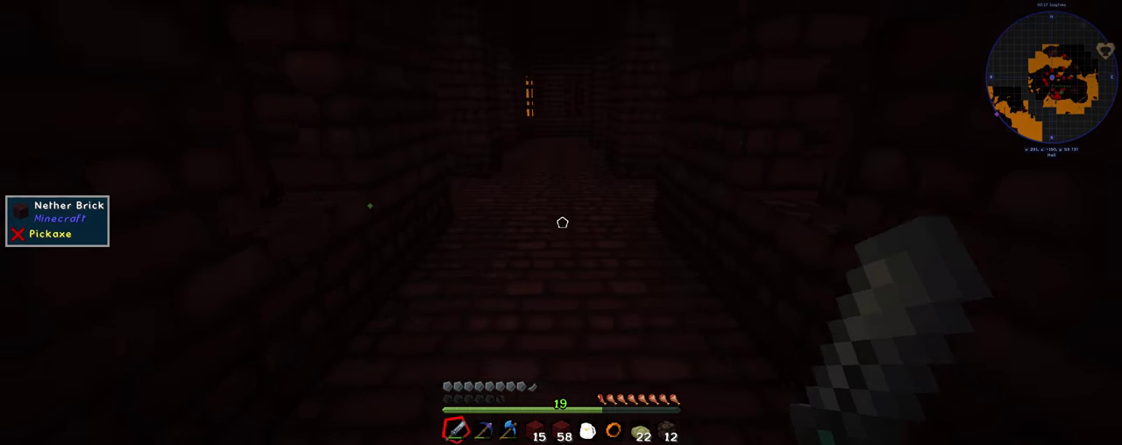
# Take the Osmium Leggings out of the inventory crafting grid.
pyautogui.press('e')
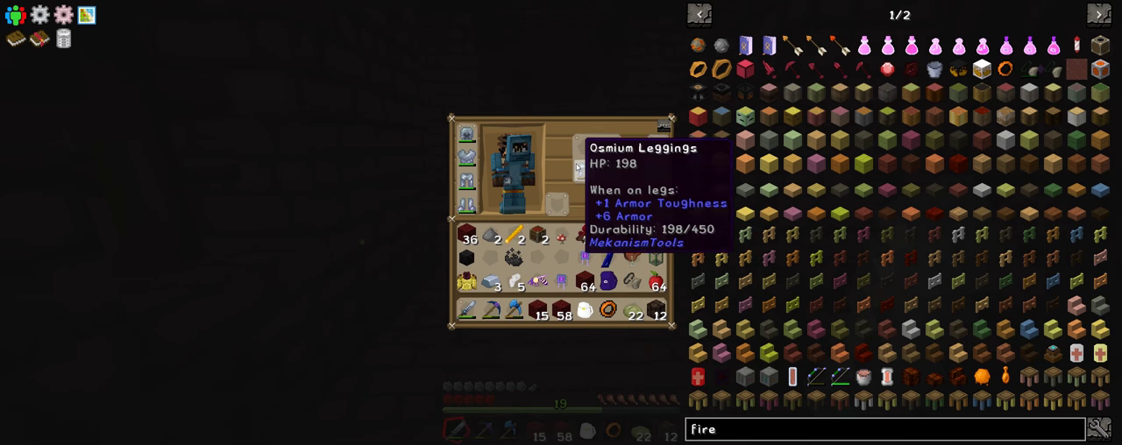
pyautogui.click(659, 163)
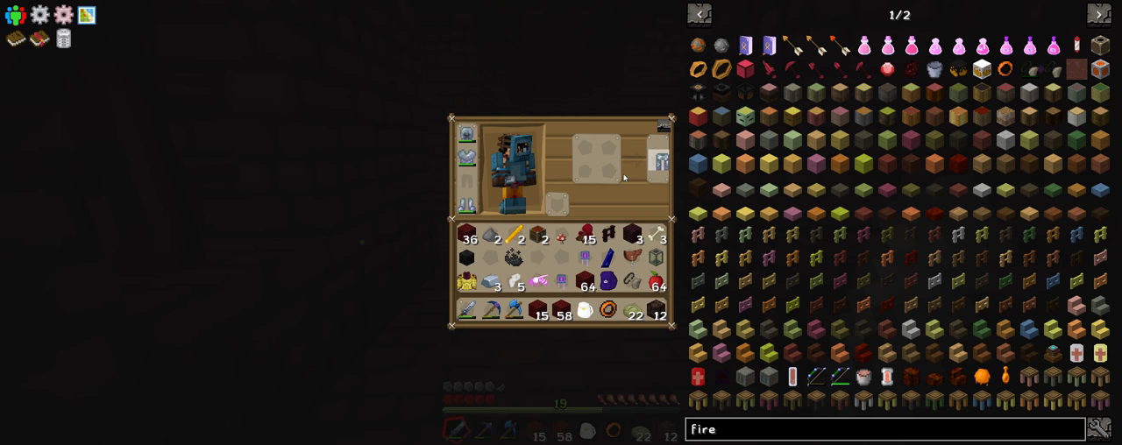
pyautogui.press('e')
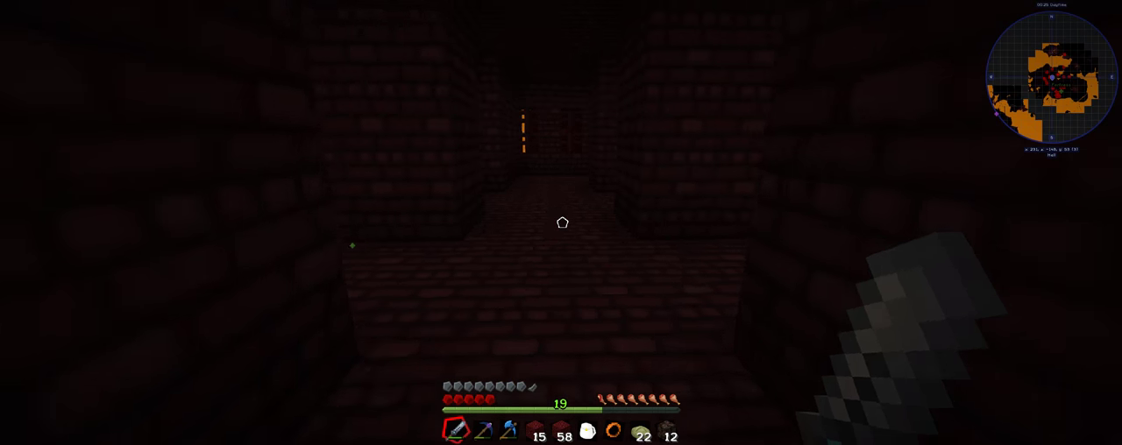
# Walk to the fortress chest and eat a rice bread.
pyautogui.press('w')
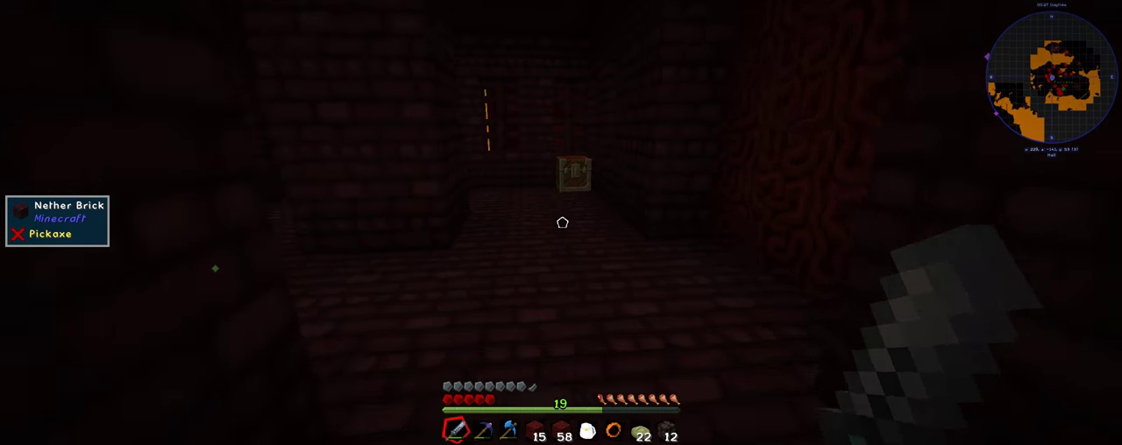
pyautogui.press('6')
pyautogui.press('7')
pyautogui.rightClick(562, 223)
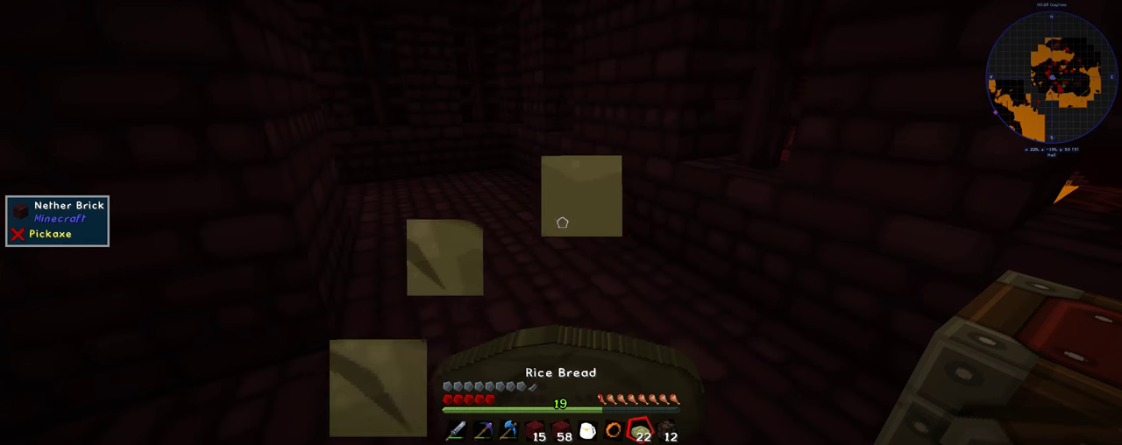
# Sort the chest and take the diamonds and Dark Boots.
pyautogui.rightClick(562, 223)
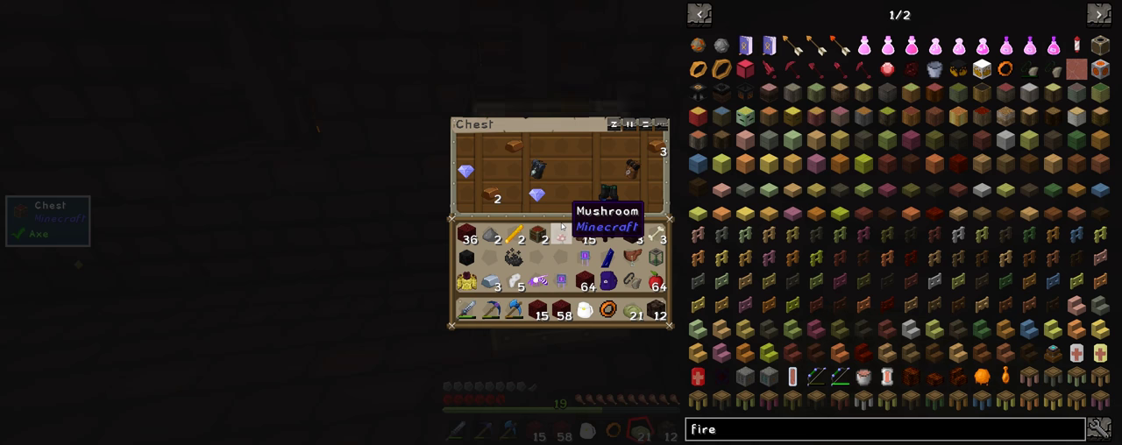
pyautogui.middleClick(562, 164)
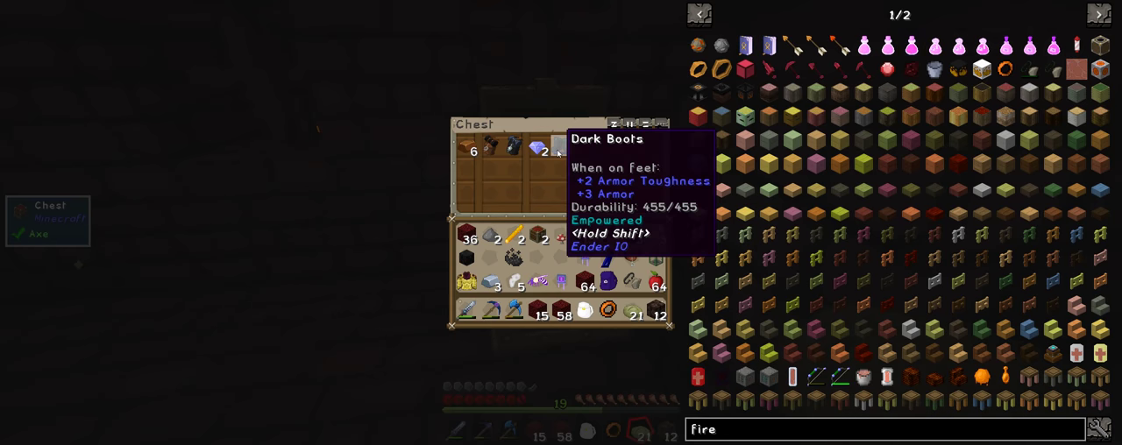
pyautogui.click(515, 145)
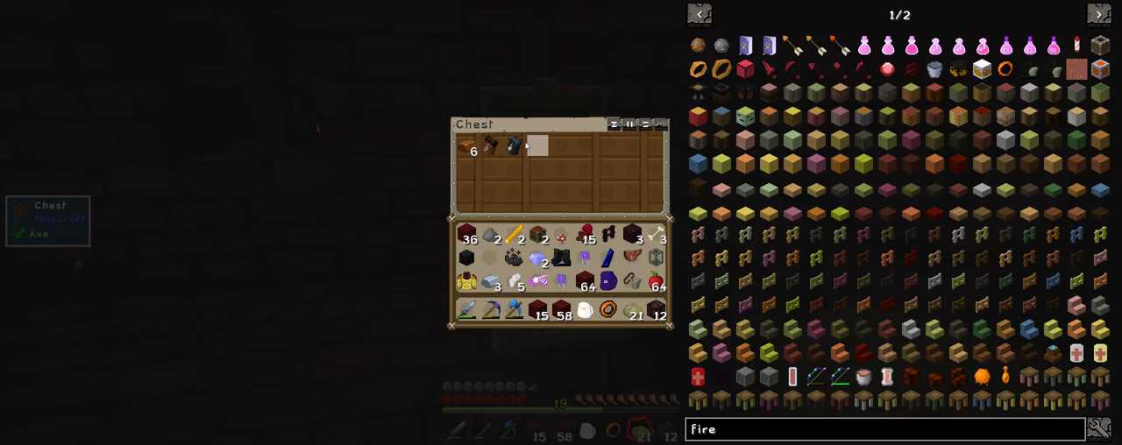
pyautogui.click(494, 149)
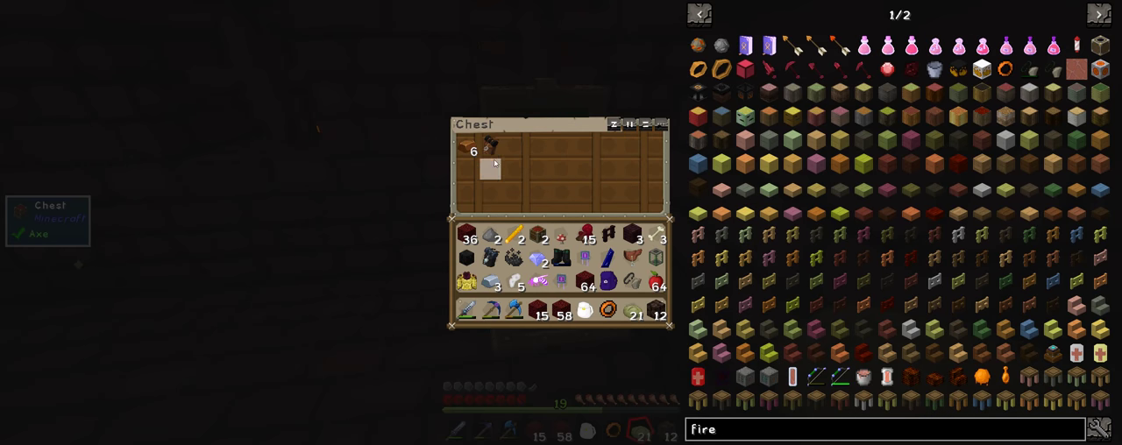
pyautogui.press('e')
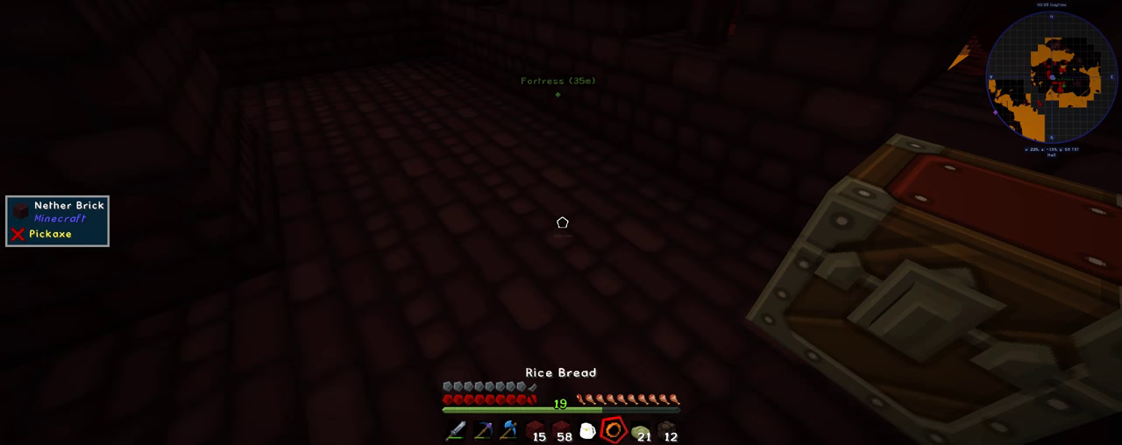
# Move the Nether Brick, leather, Golden Chestplate and a dark item into the white Tier 1 Bag.
pyautogui.press('6')
pyautogui.rightClick(562, 223)
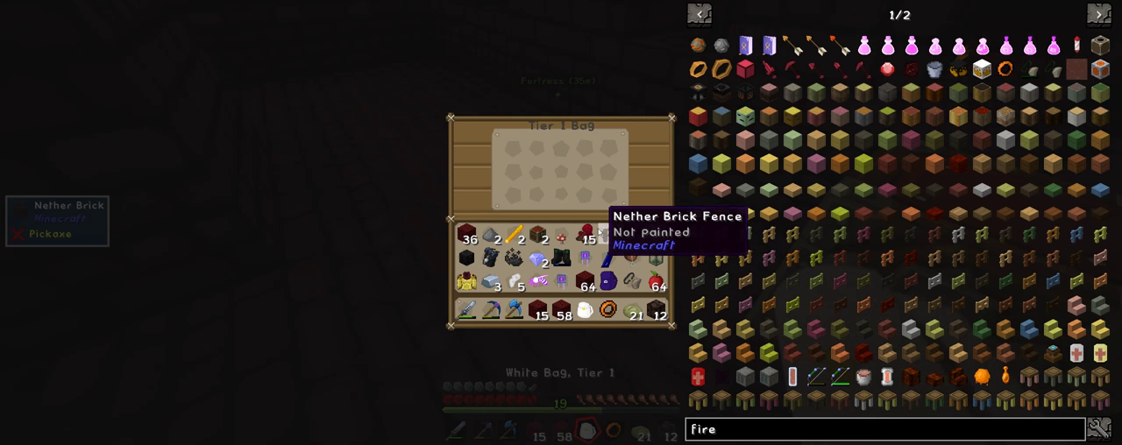
pyautogui.keyDown('shift'); pyautogui.click(632, 233); pyautogui.keyUp('shift')
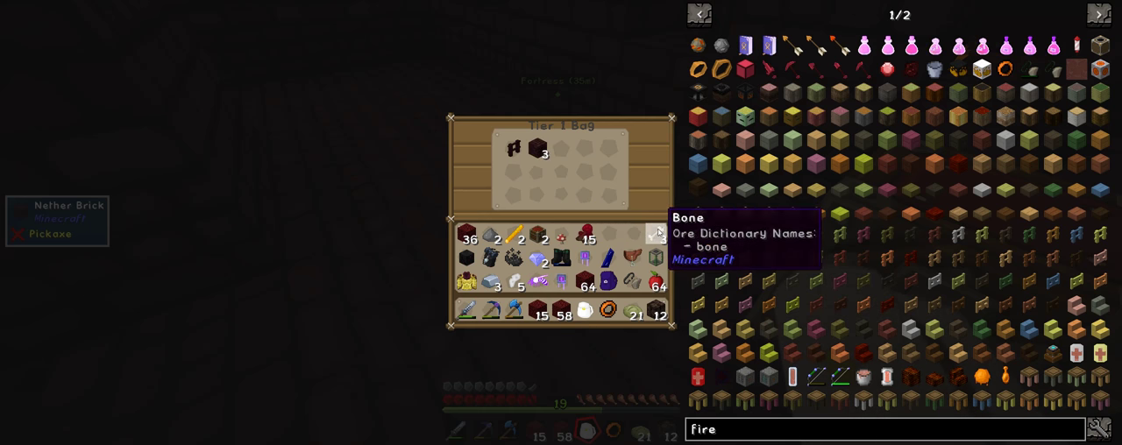
pyautogui.keyDown('shift'); pyautogui.click(632, 256); pyautogui.keyUp('shift')
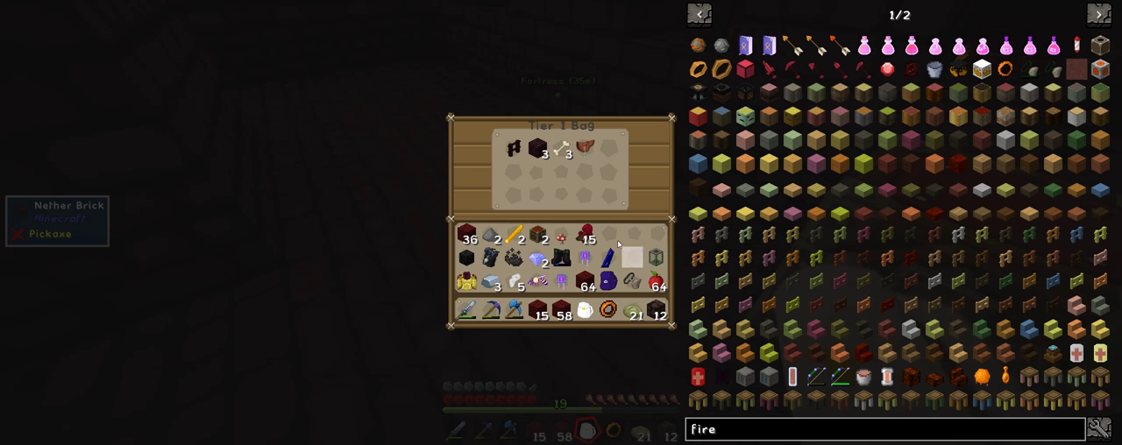
pyautogui.moveTo(561, 258)
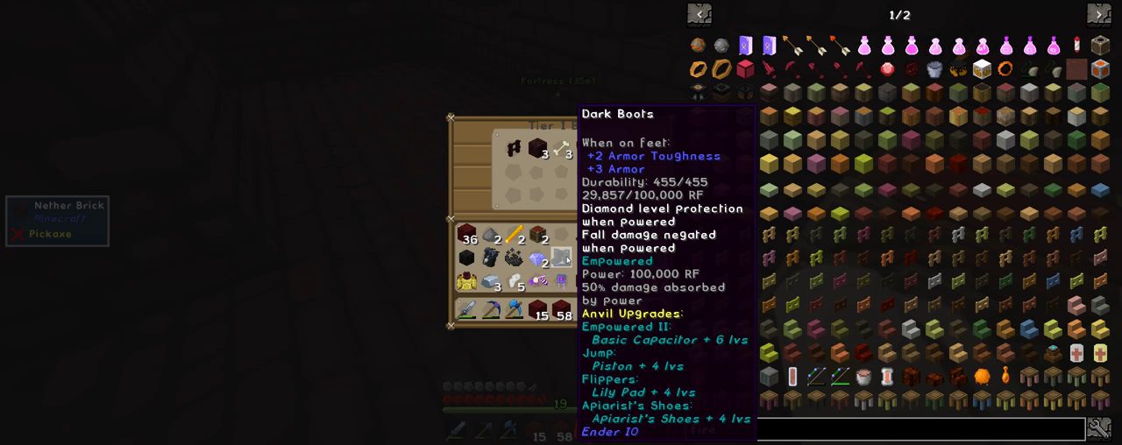
pyautogui.press('shift')
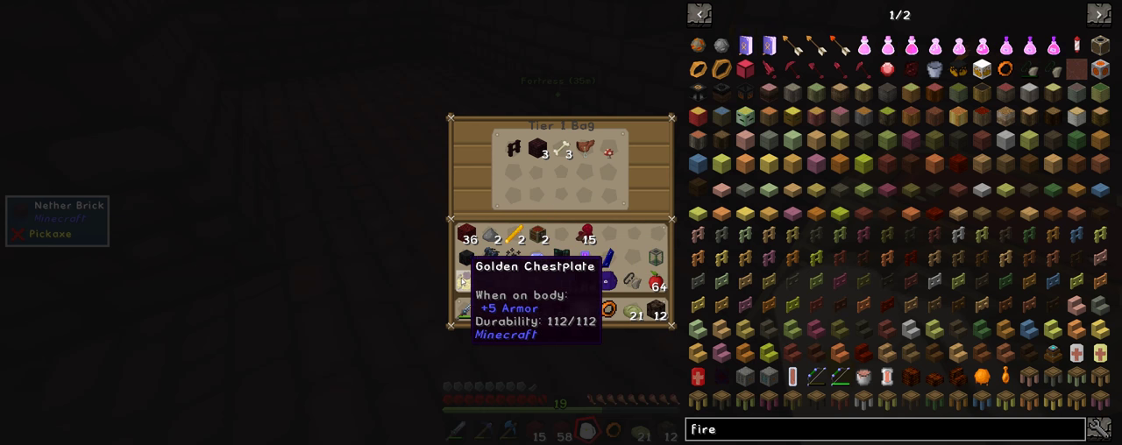
pyautogui.keyDown('shift'); pyautogui.click(467, 280); pyautogui.keyUp('shift')
pyautogui.keyDown('shift'); pyautogui.click(490, 257); pyautogui.keyUp('shift')
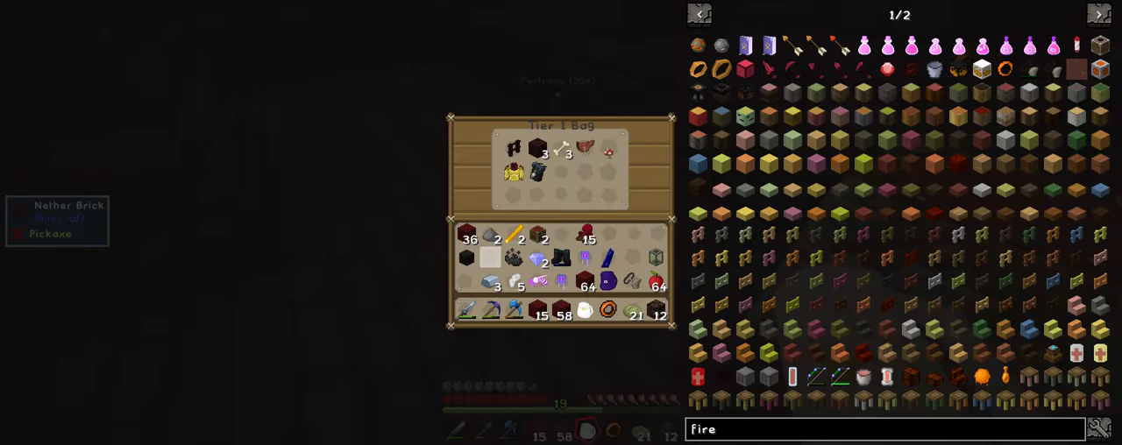
pyautogui.press('Escape')
pyautogui.press('e')
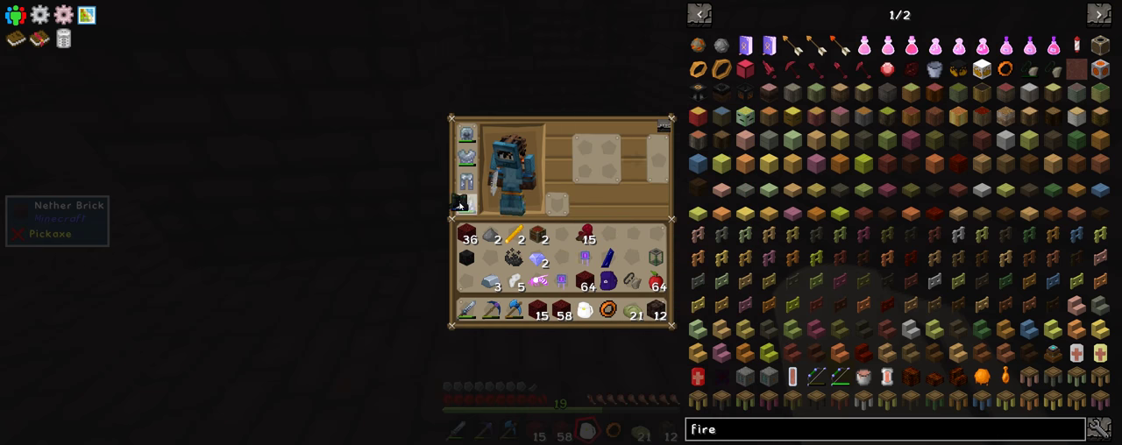
pyautogui.press('Escape')
# Break the fortress chest with the pickaxe and head down the nether brick corridor.
pyautogui.press('3')
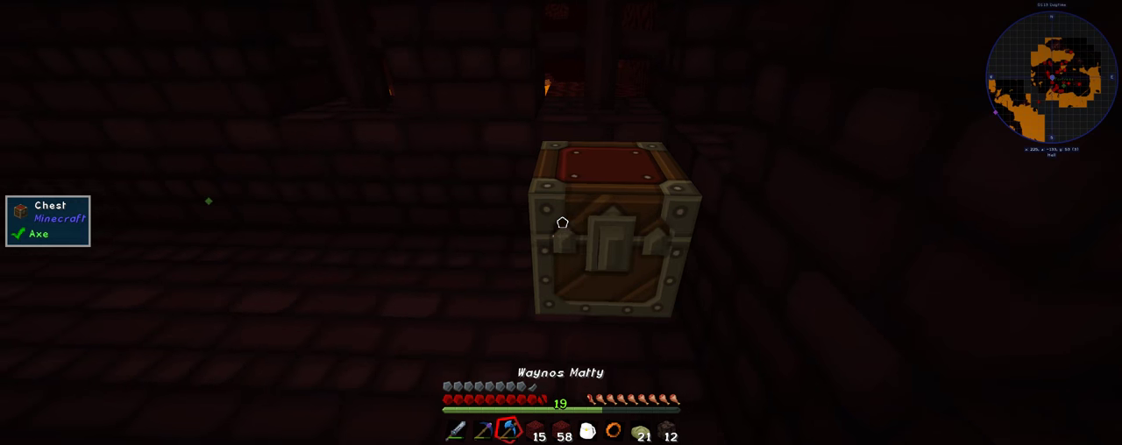
pyautogui.click(562, 223)
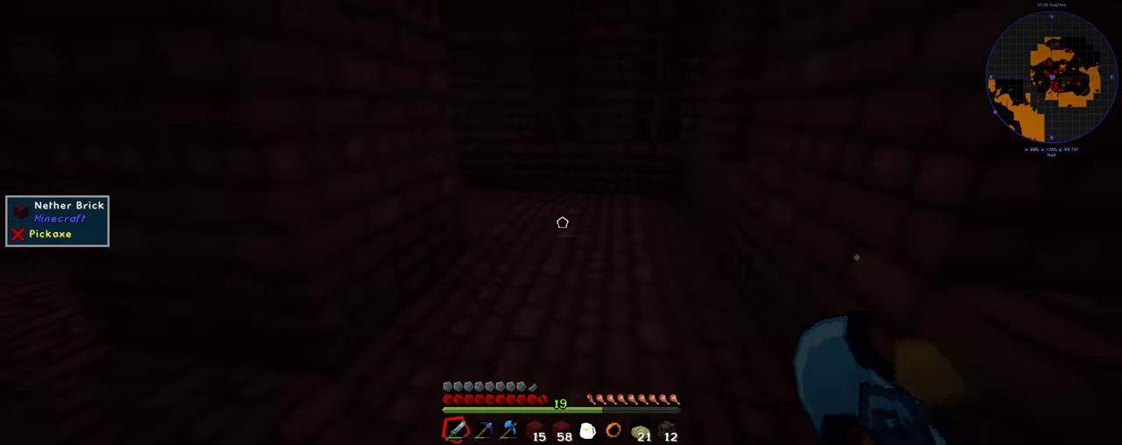
pyautogui.press('1')
pyautogui.press('w')
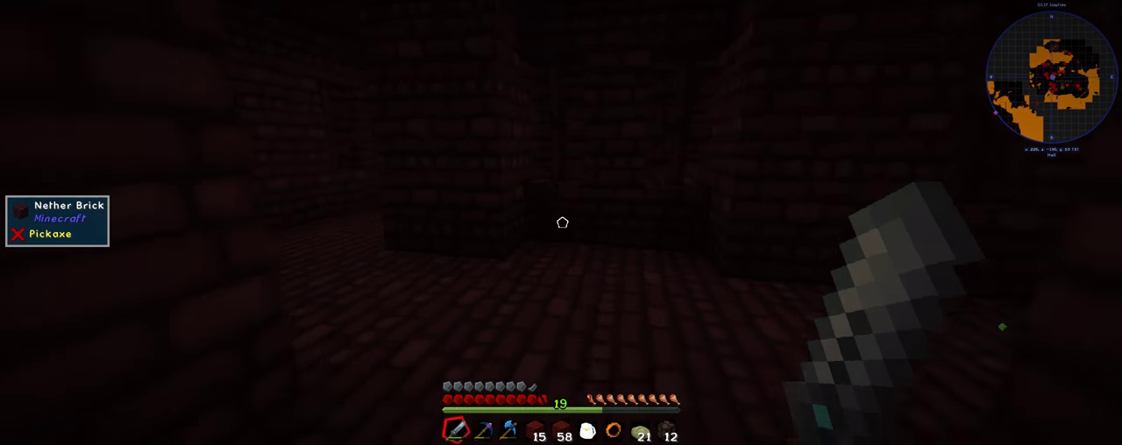
pyautogui.press('w')
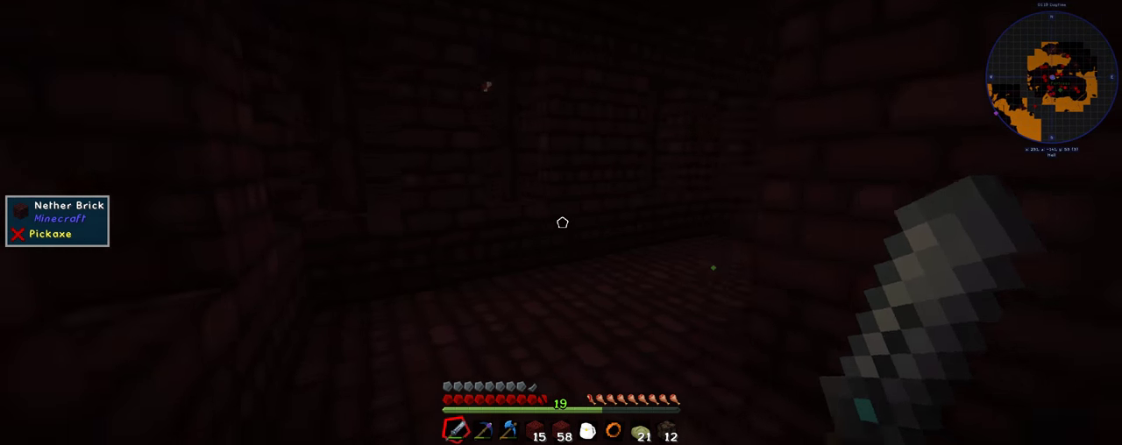
pyautogui.press('w')
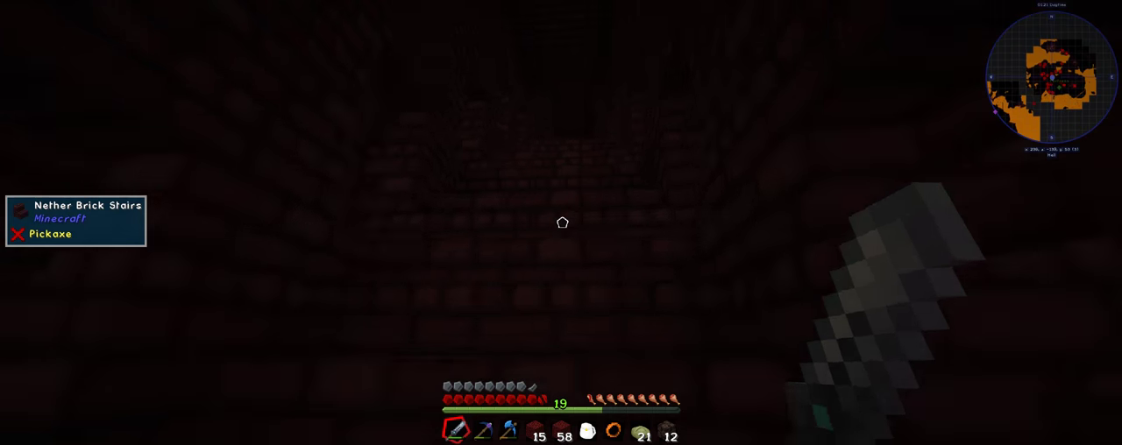
pyautogui.press('w')
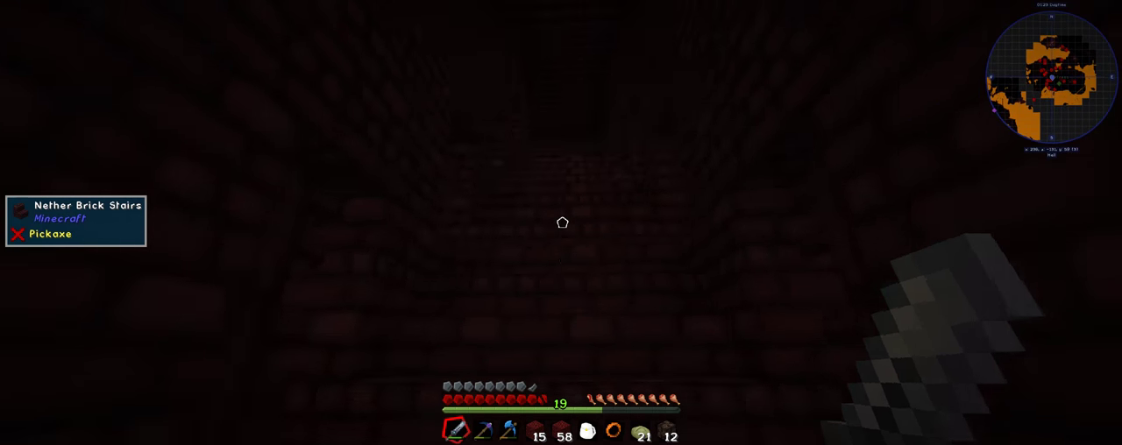
pyautogui.press('w')
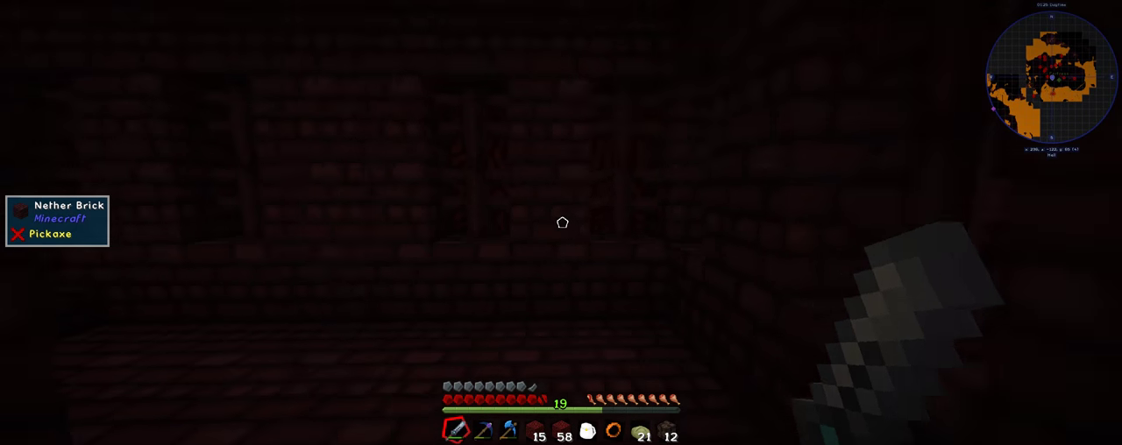
pyautogui.press('w')
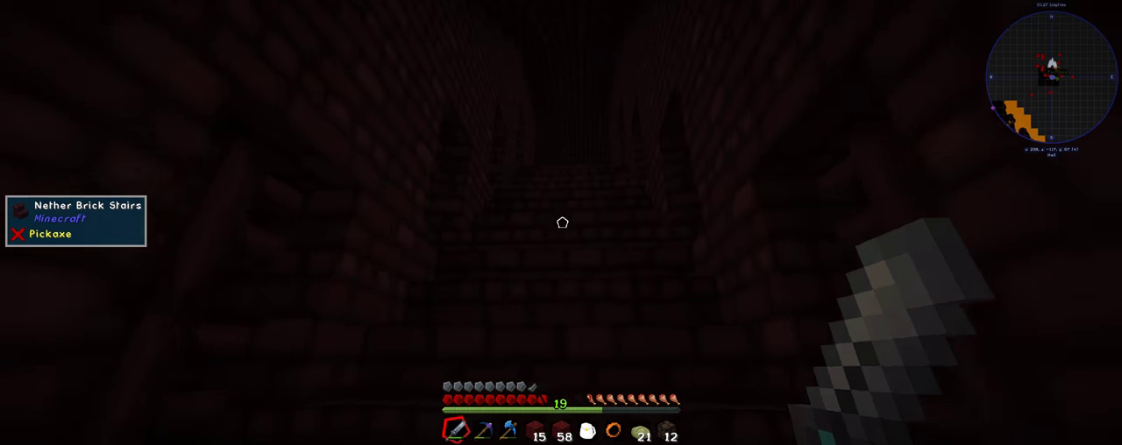
# Walk the vine corridors and fortress bridge past the lava fall to the netherrack area.
pyautogui.press('w')
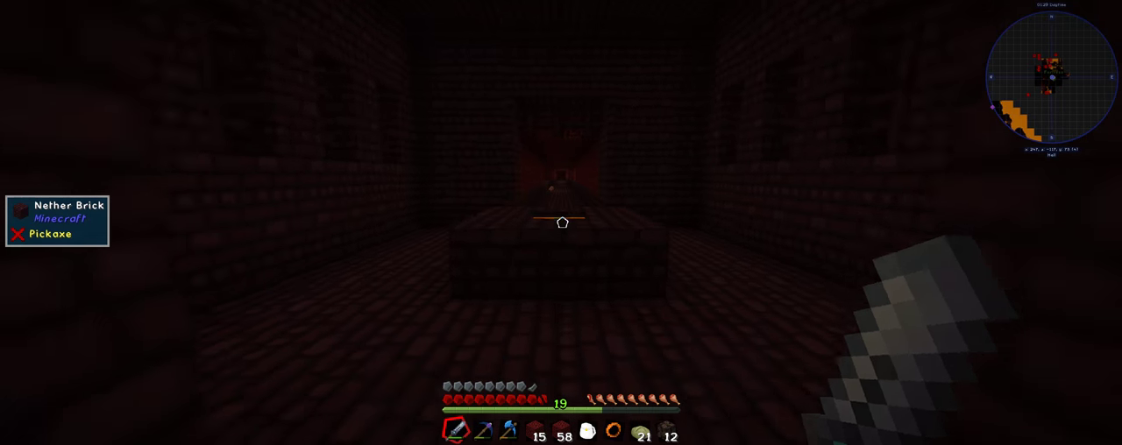
pyautogui.press('w')
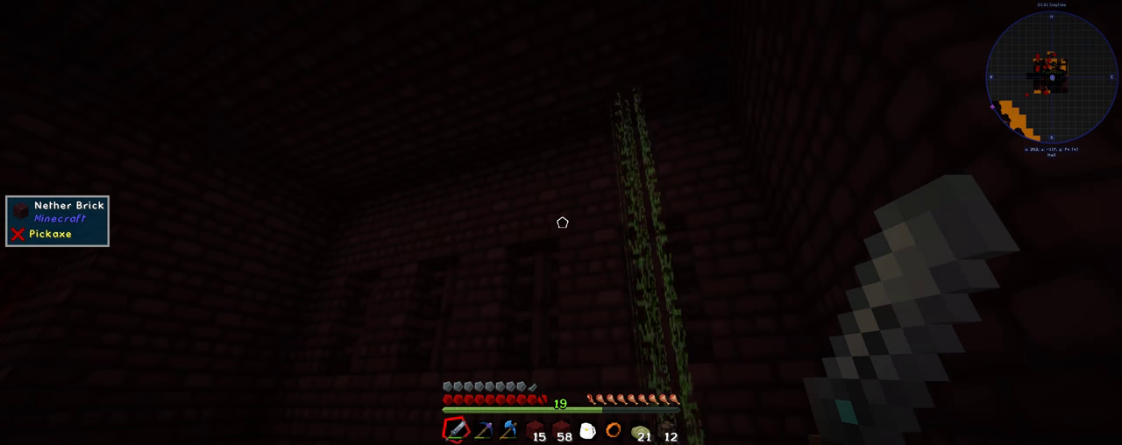
pyautogui.press('w')
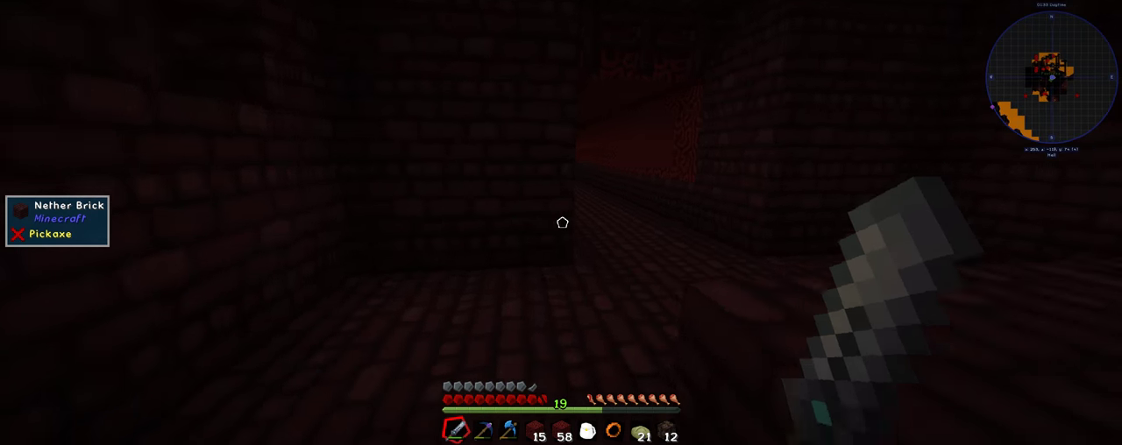
pyautogui.press('w')
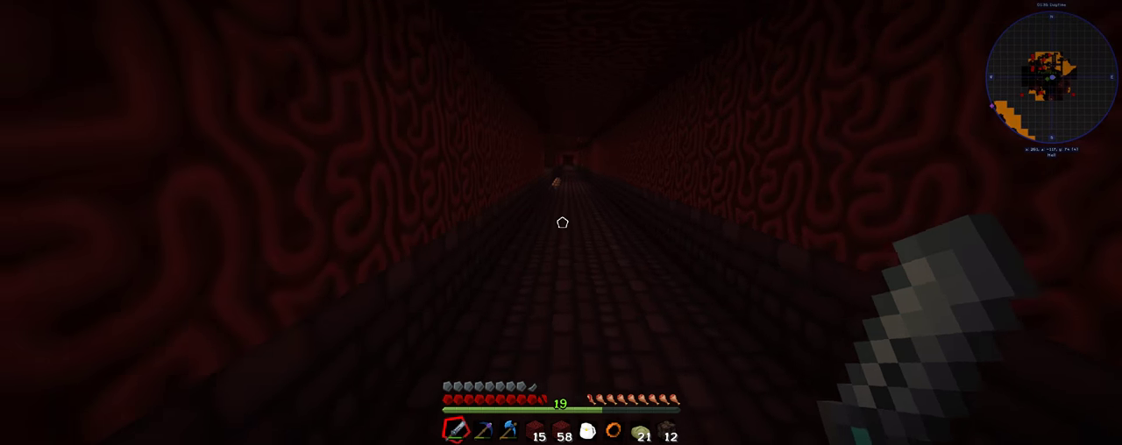
pyautogui.press('w')
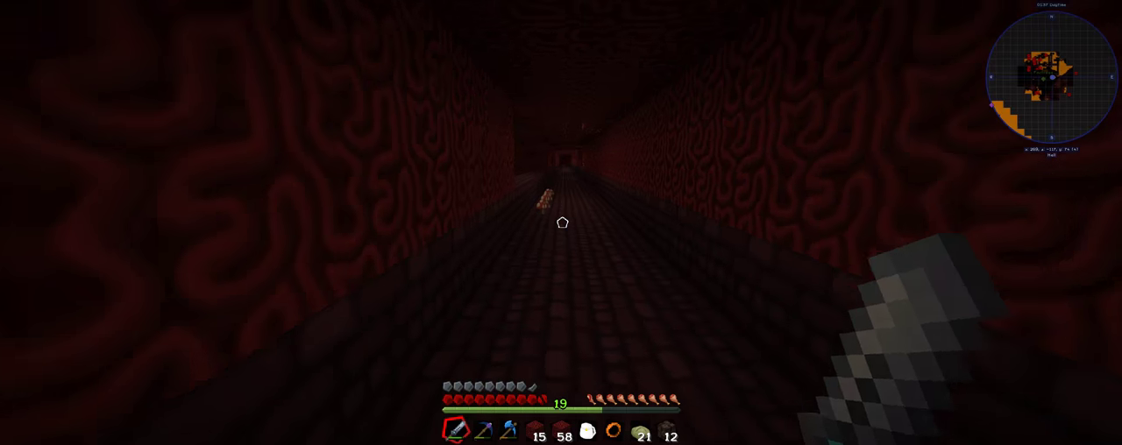
pyautogui.press('w')
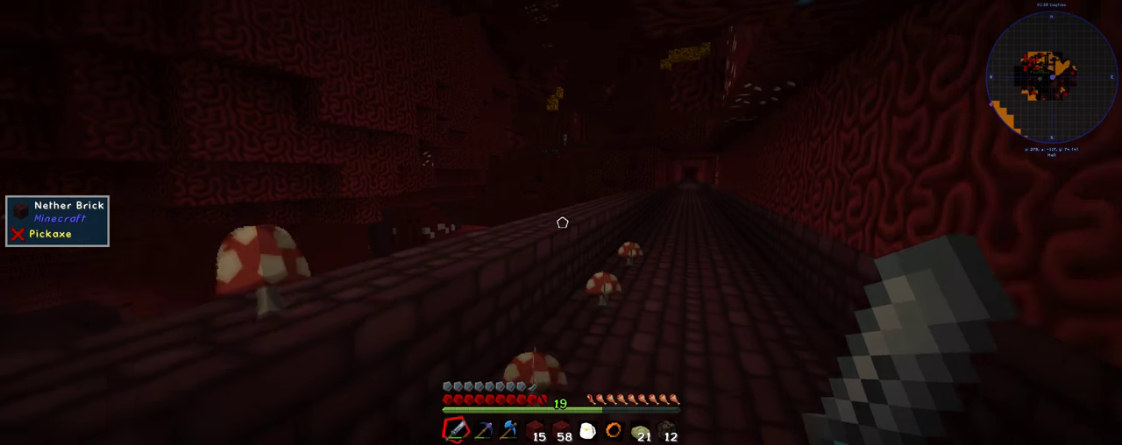
pyautogui.press('w')
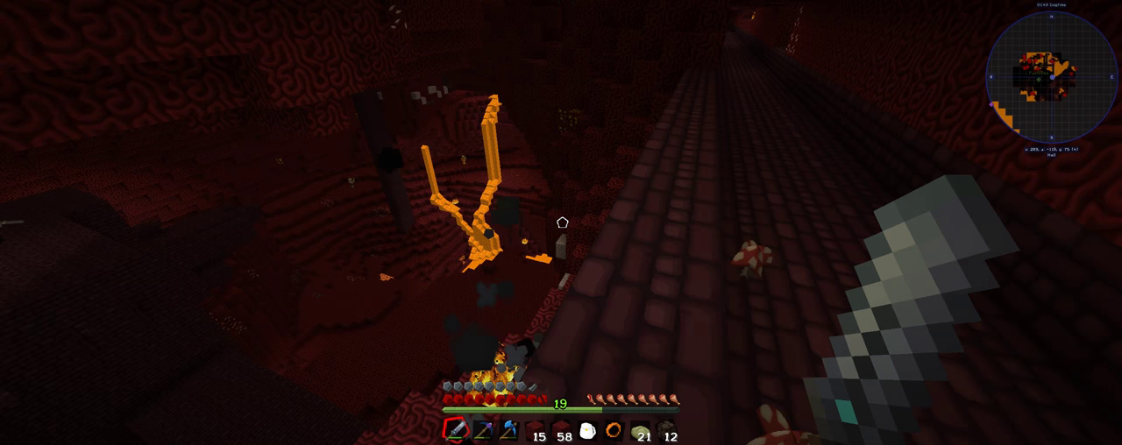
pyautogui.press('w')
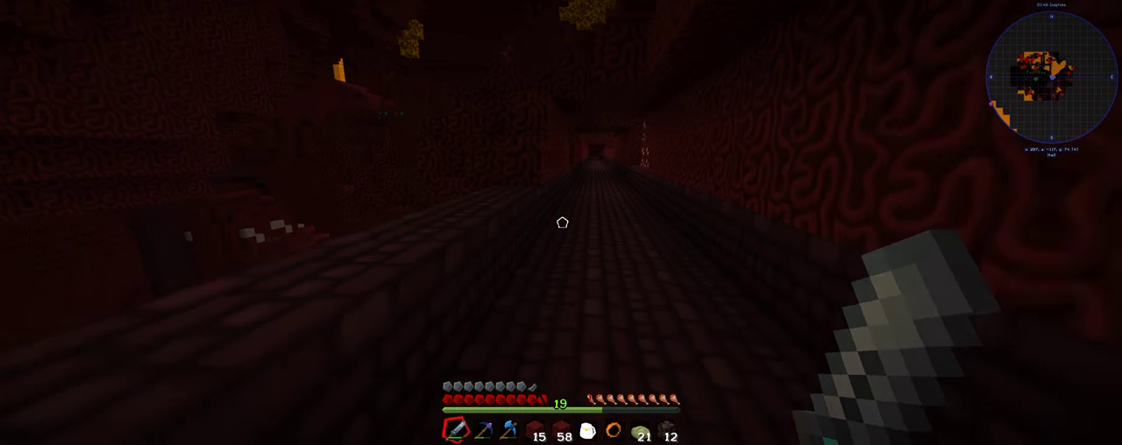
pyautogui.press('w')
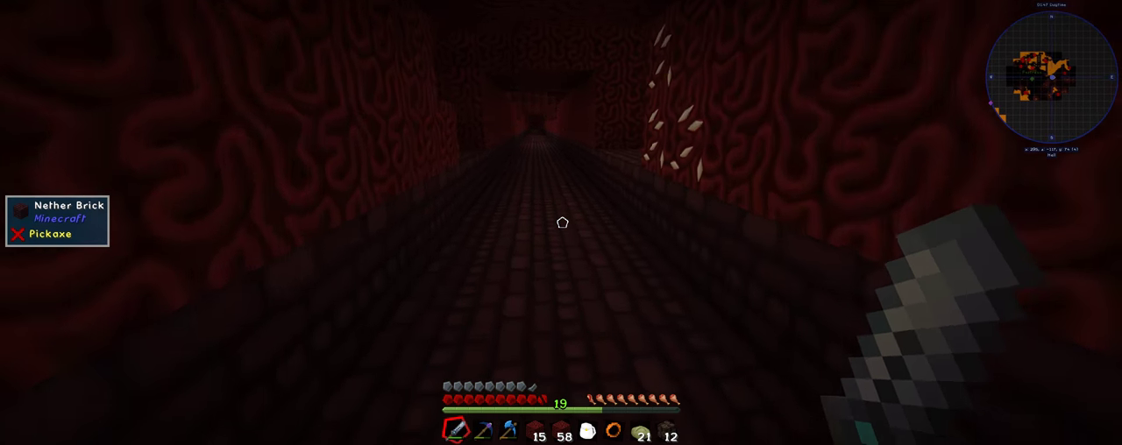
pyautogui.press('w')
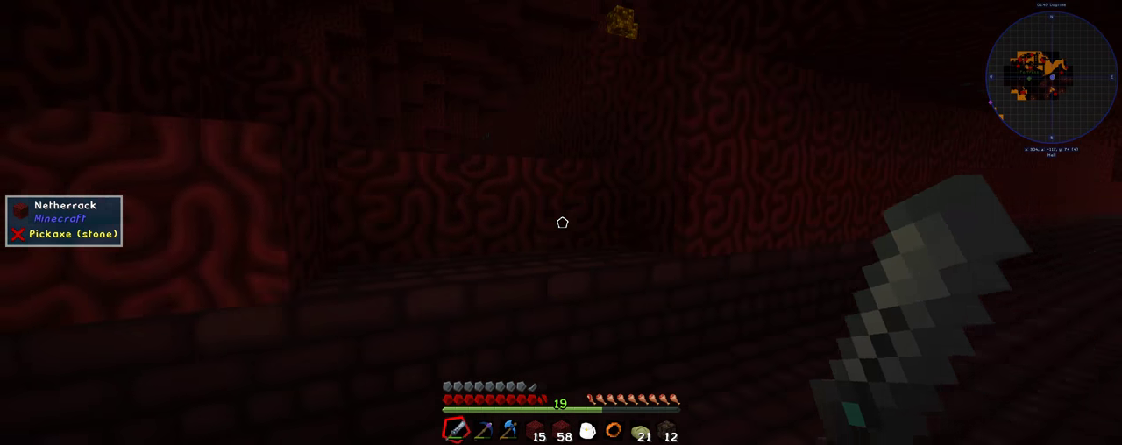
pyautogui.press('w')
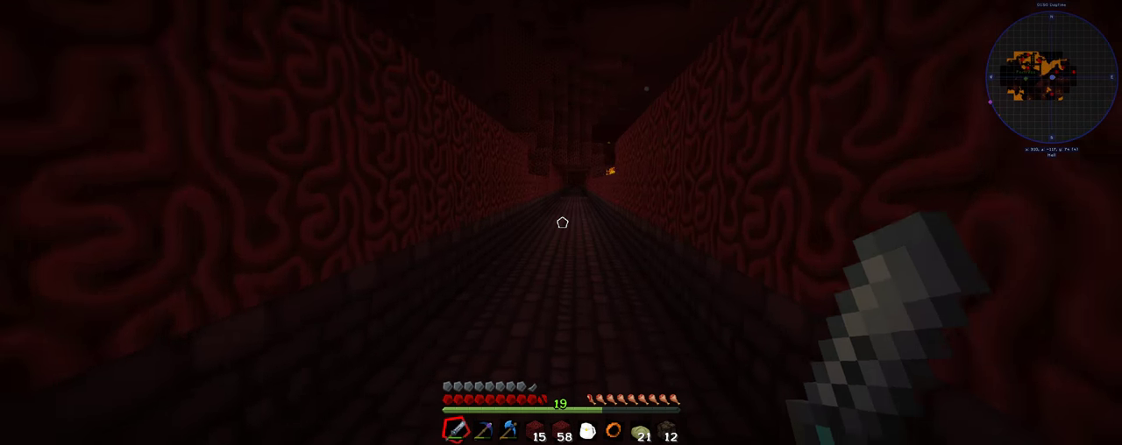
pyautogui.press('w')
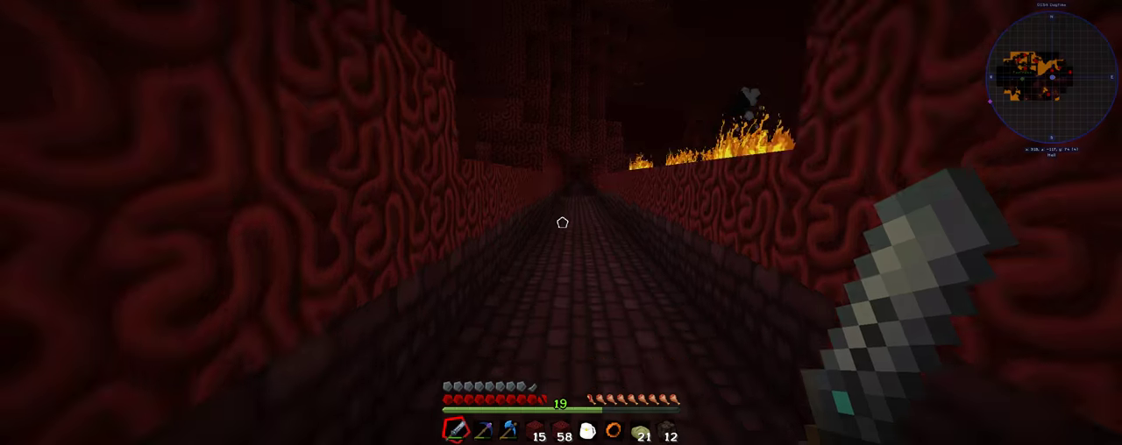
pyautogui.press('w')
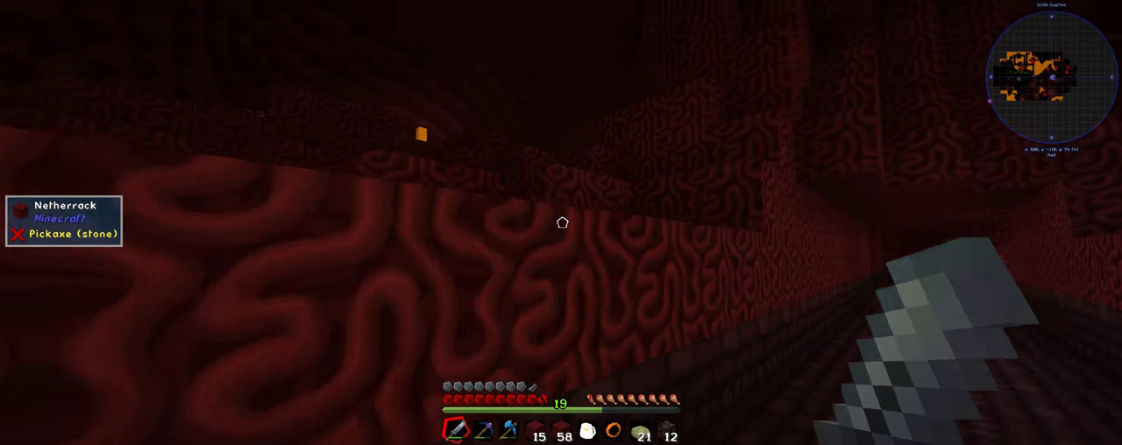
pyautogui.press('w')
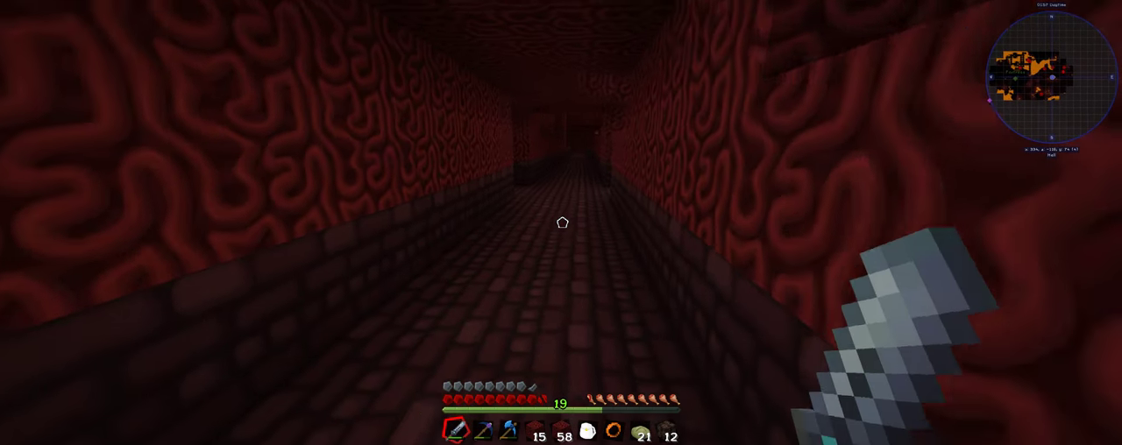
pyautogui.press('e')
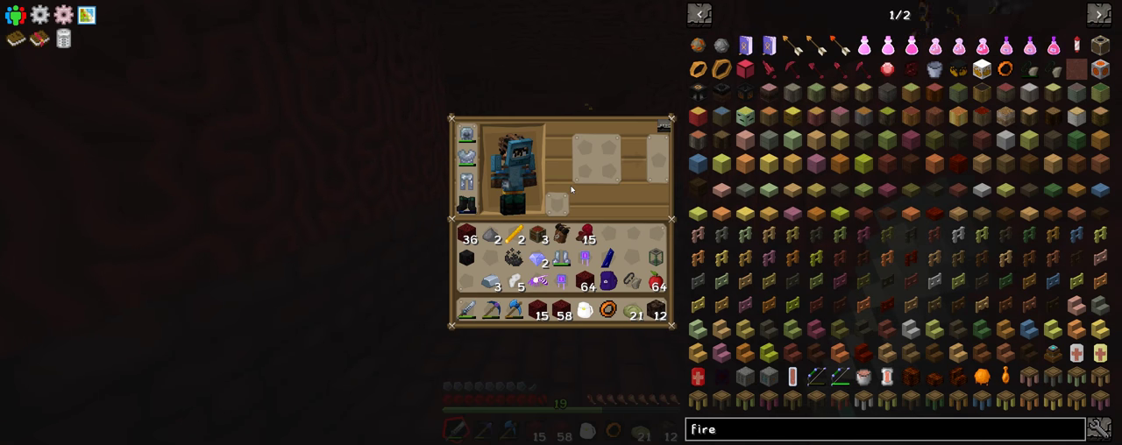
# Look inside the Tier 1 Bag and Mining Backpack, then ready the Osmium Sword.
pyautogui.press('e')
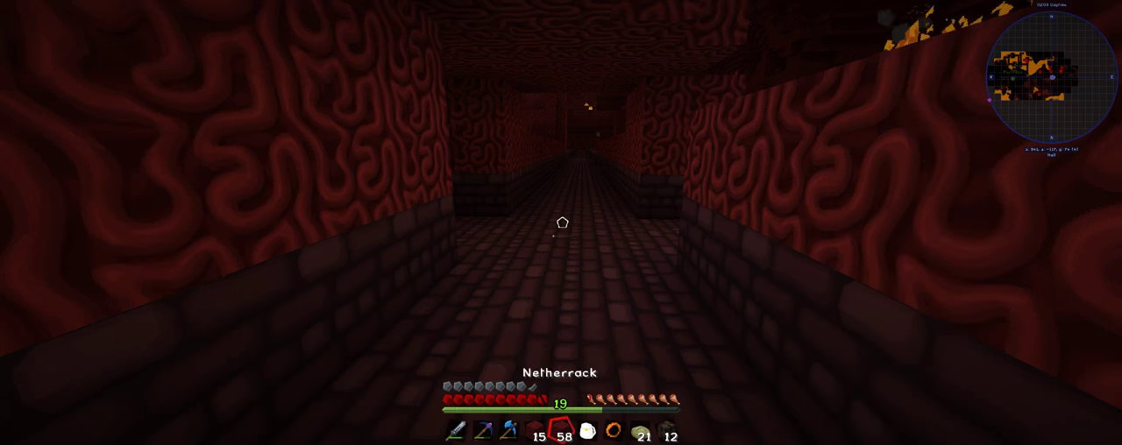
pyautogui.scroll(-1, 562, 223)
pyautogui.rightClick(562, 222)
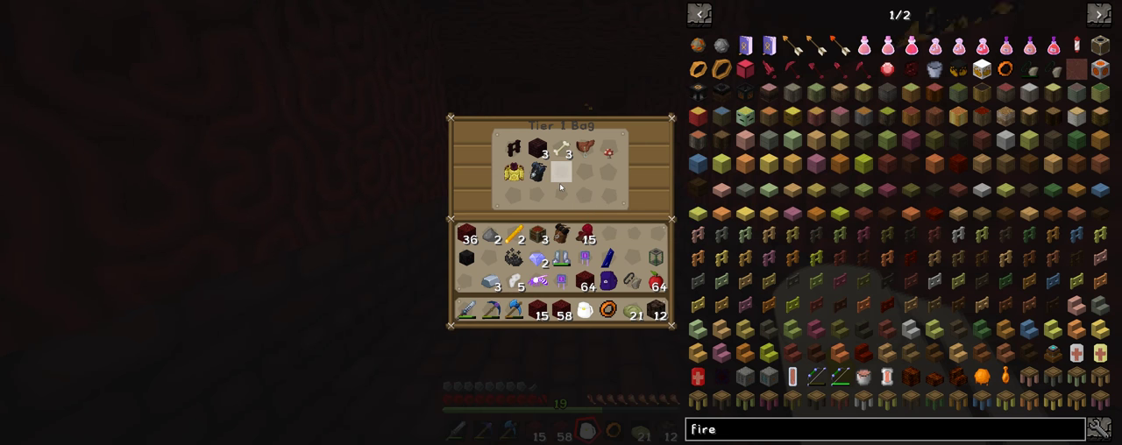
pyautogui.press('e')
pyautogui.press('e')
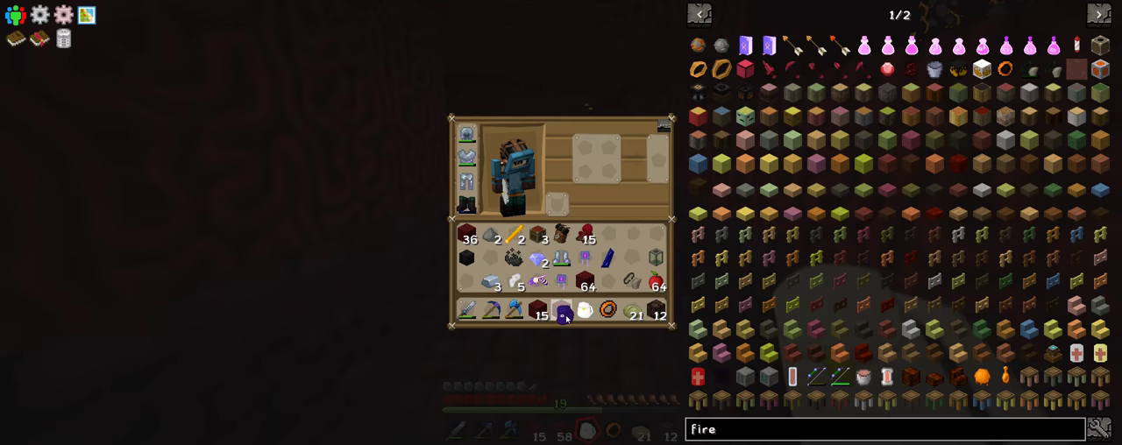
pyautogui.press('e')
pyautogui.rightClick(562, 223)
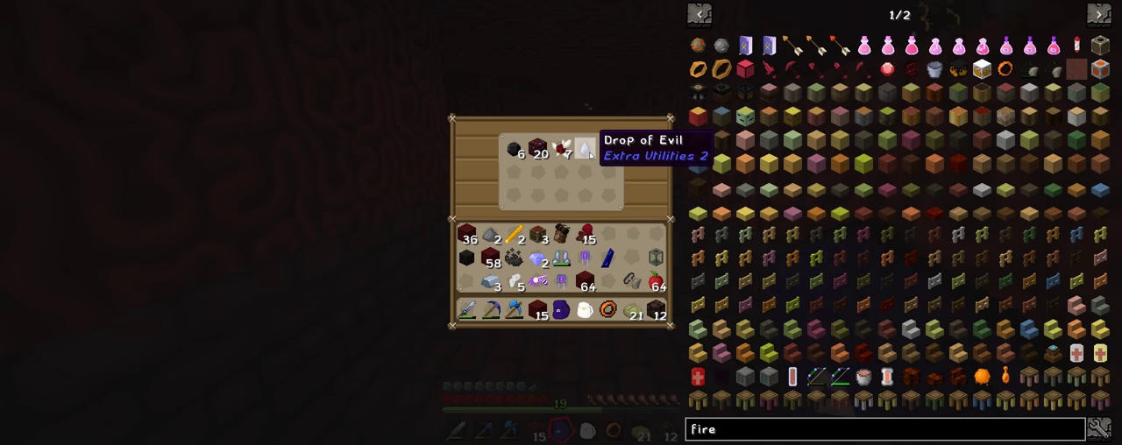
pyautogui.press('e')
pyautogui.press('1')
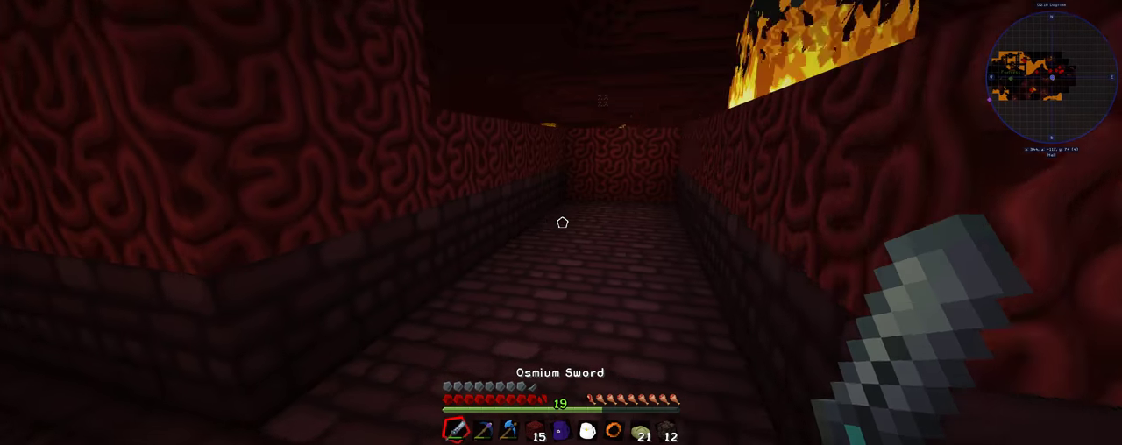
# Attack the burning blaze at the corridor junction.
pyautogui.press('w')
pyautogui.press('w')
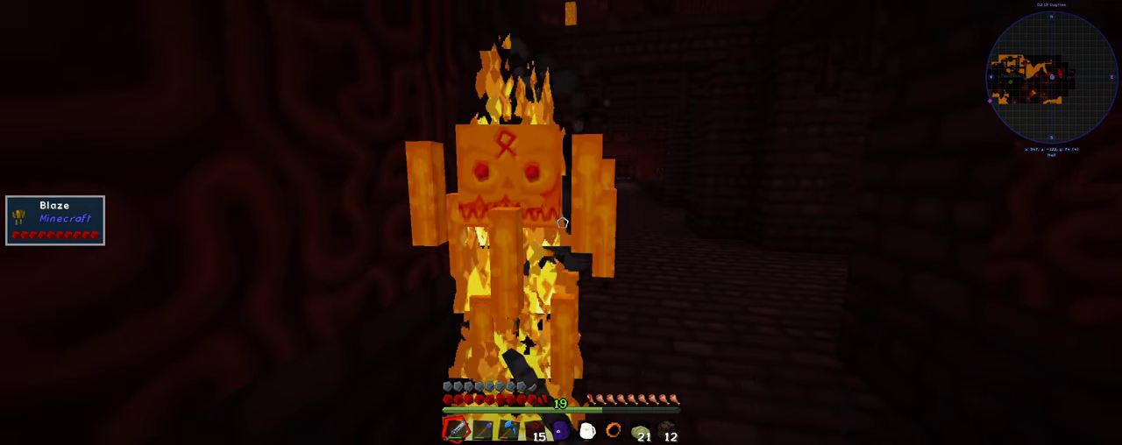
pyautogui.click(561, 223)
pyautogui.click(562, 222)
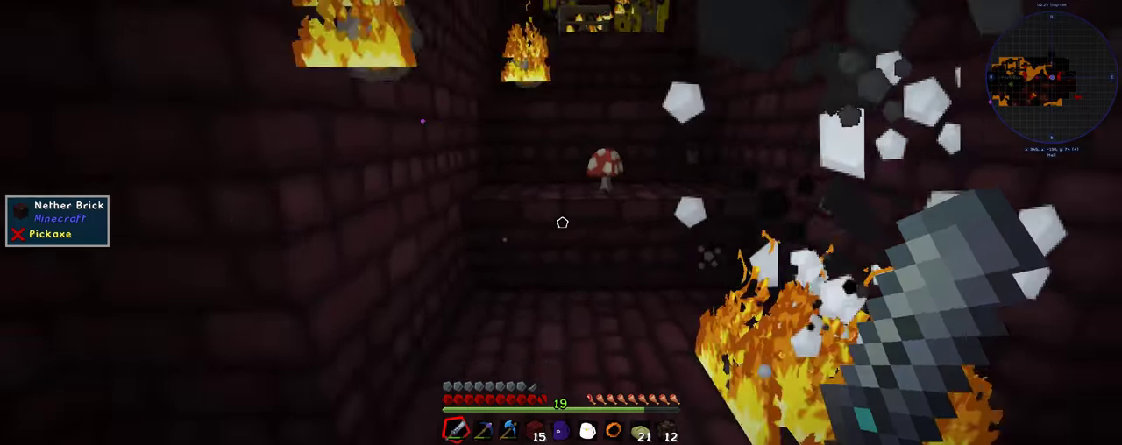
pyautogui.press('w')
pyautogui.press('w')
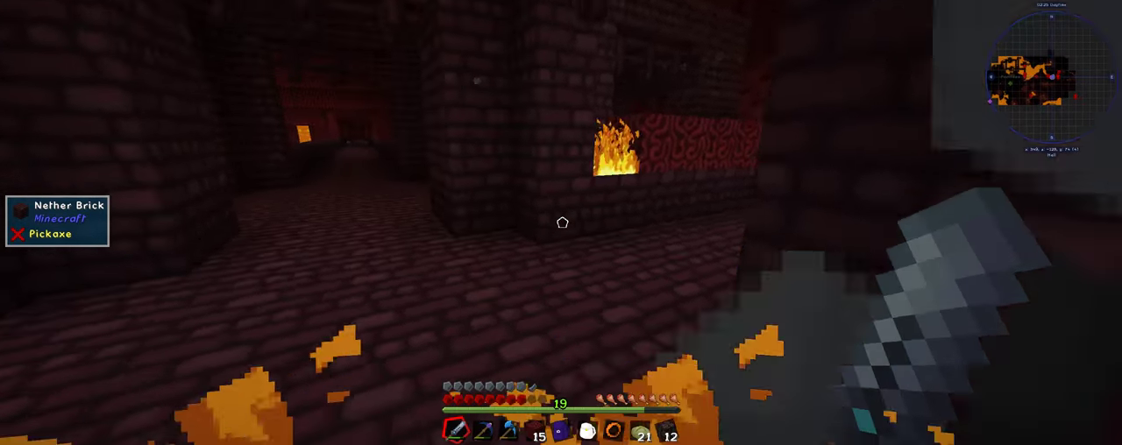
# Eat a Rice Bread and switch back to the Osmium Sword.
pyautogui.press('2')
pyautogui.press('8')
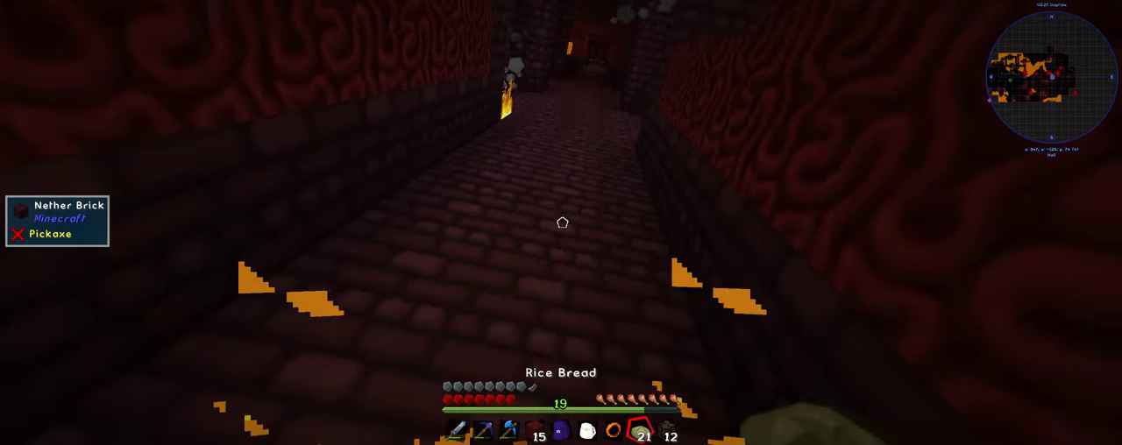
pyautogui.rightClick(562, 222)
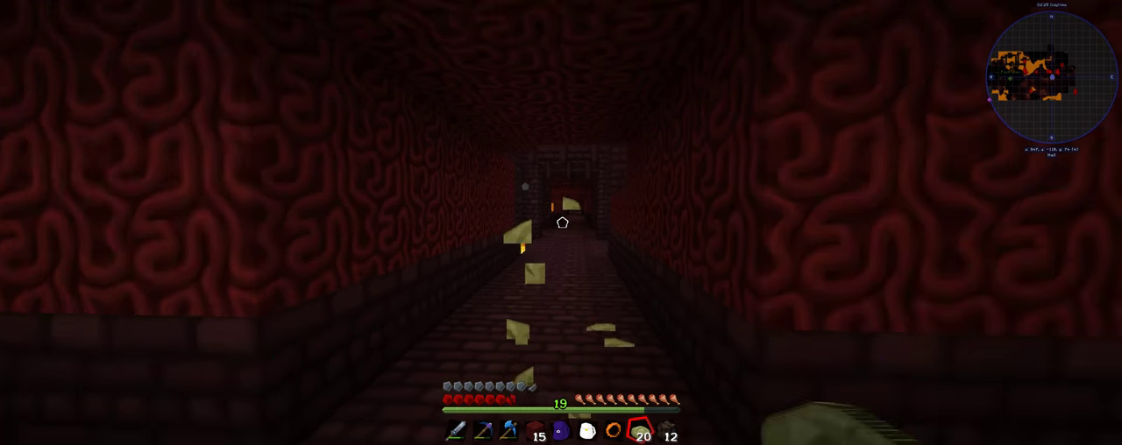
pyautogui.press('1')
# Throw three fire charges at the skeleton.
pyautogui.press('3')
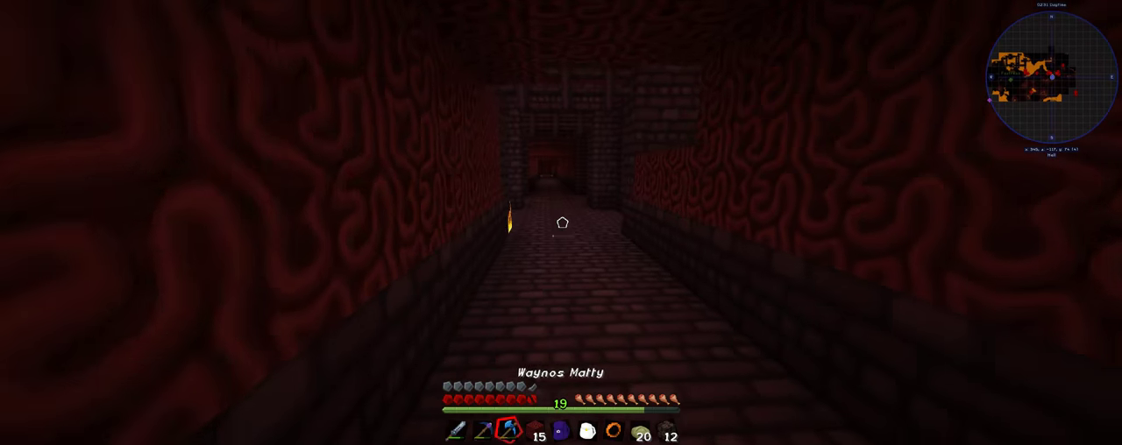
pyautogui.press('w')
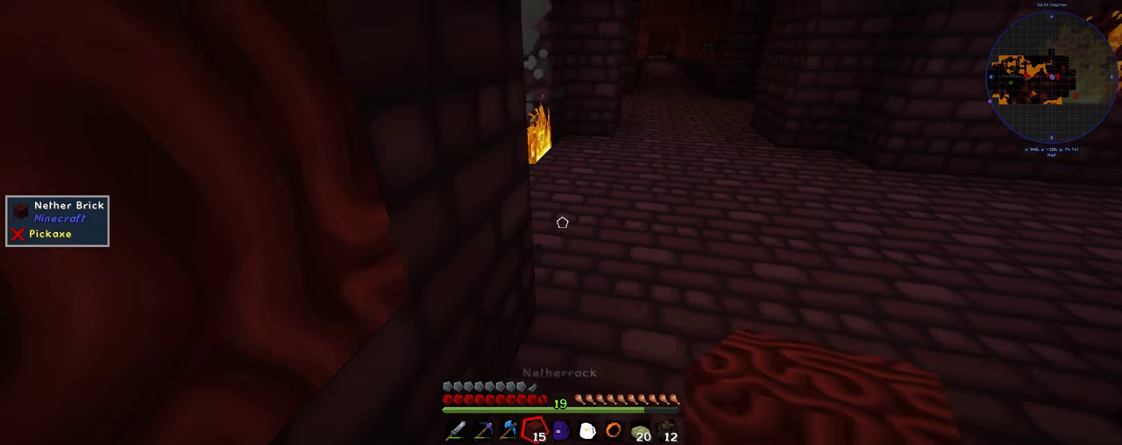
pyautogui.rightClick(562, 223)
pyautogui.rightClick(562, 222)
pyautogui.rightClick(562, 223)
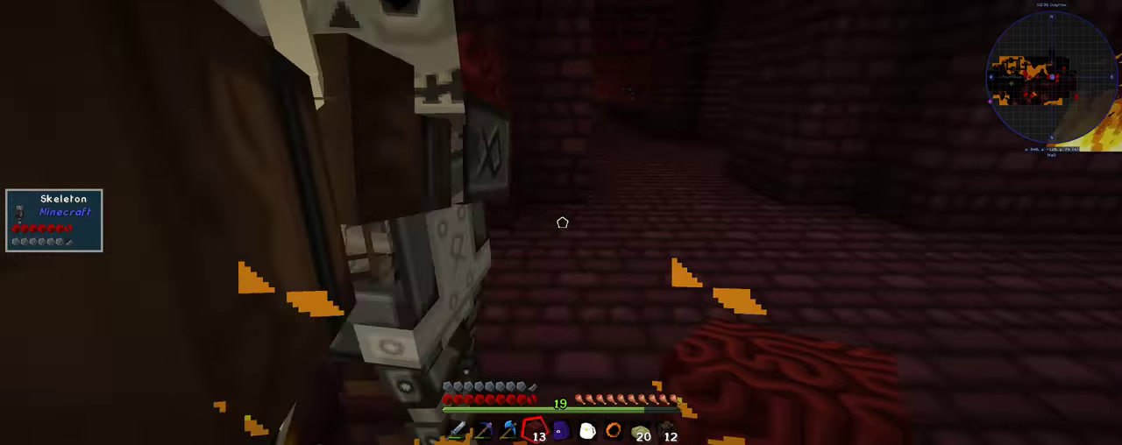
pyautogui.rightClick(562, 223)
pyautogui.press('1')
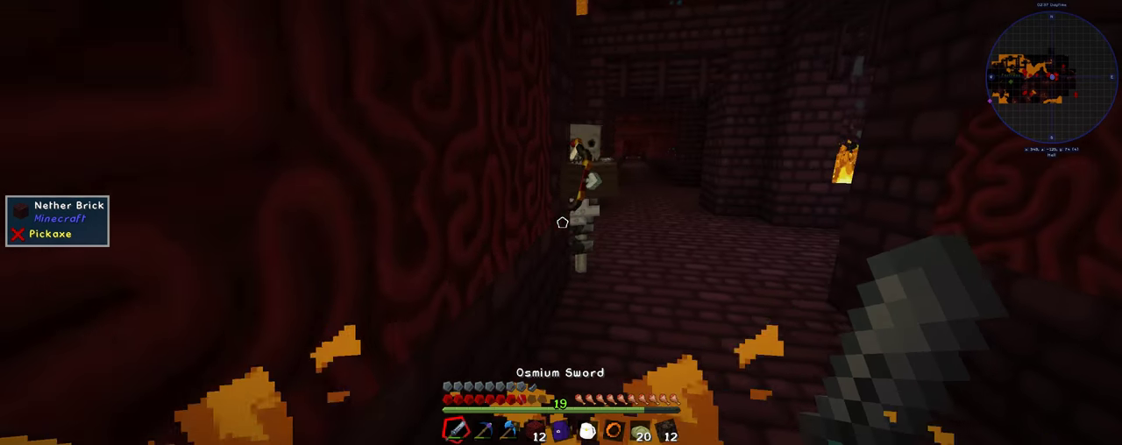
# Close in on the skeleton down the nether brick corridor, sword drawn.
pyautogui.press('w')
pyautogui.press('7')
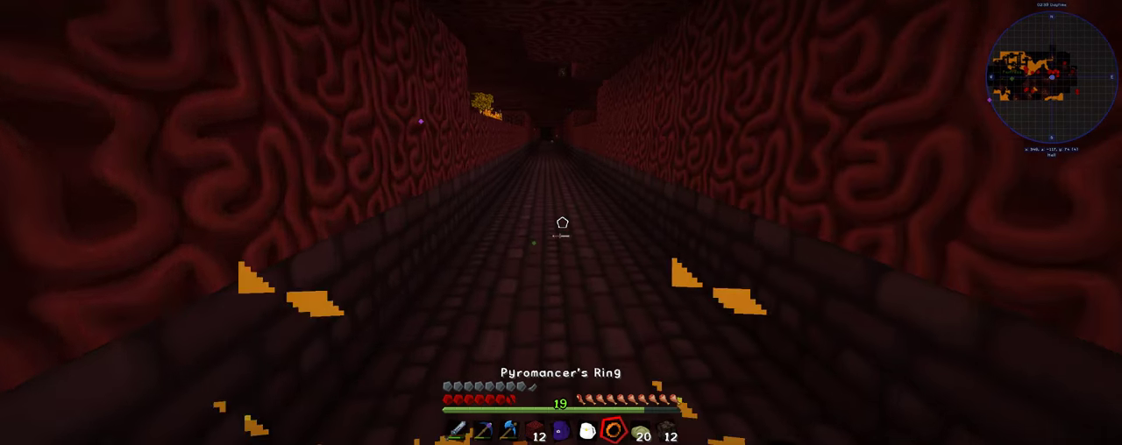
pyautogui.press('8')
pyautogui.press('1')
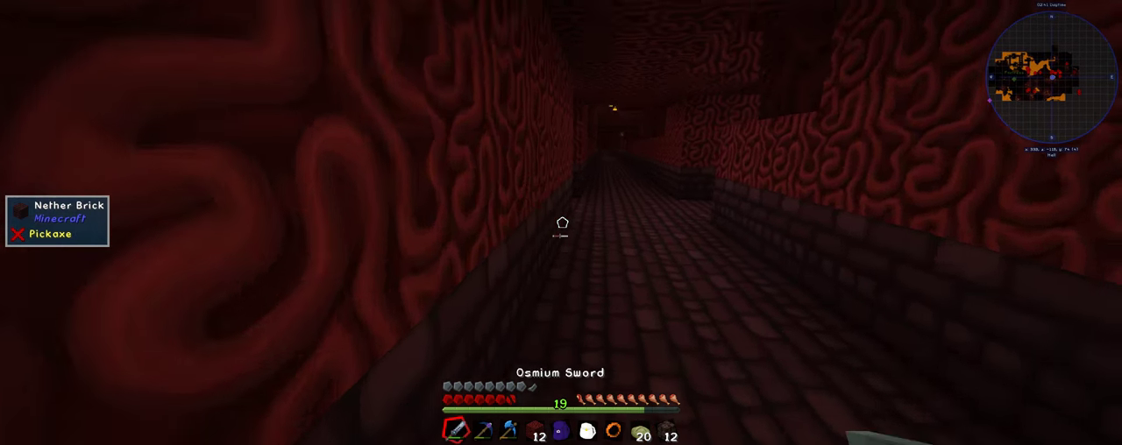
pyautogui.press('w')
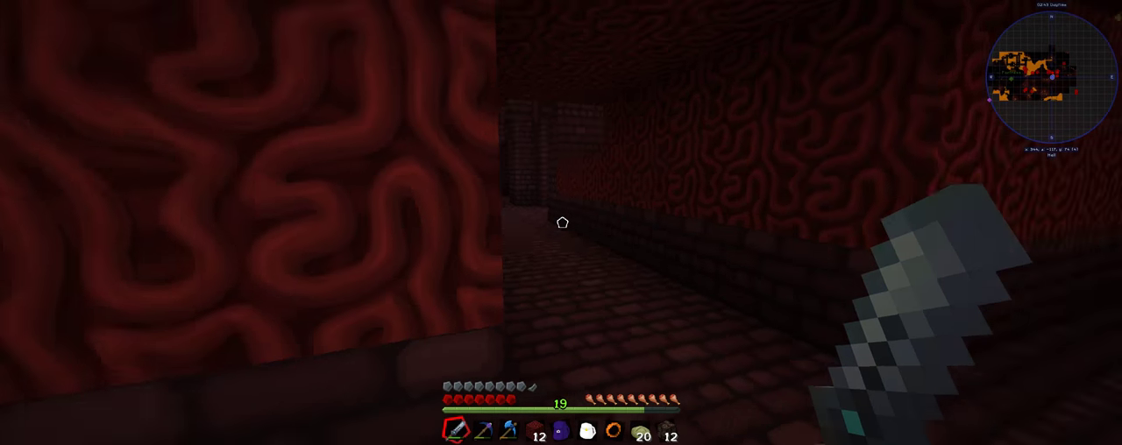
pyautogui.press('w')
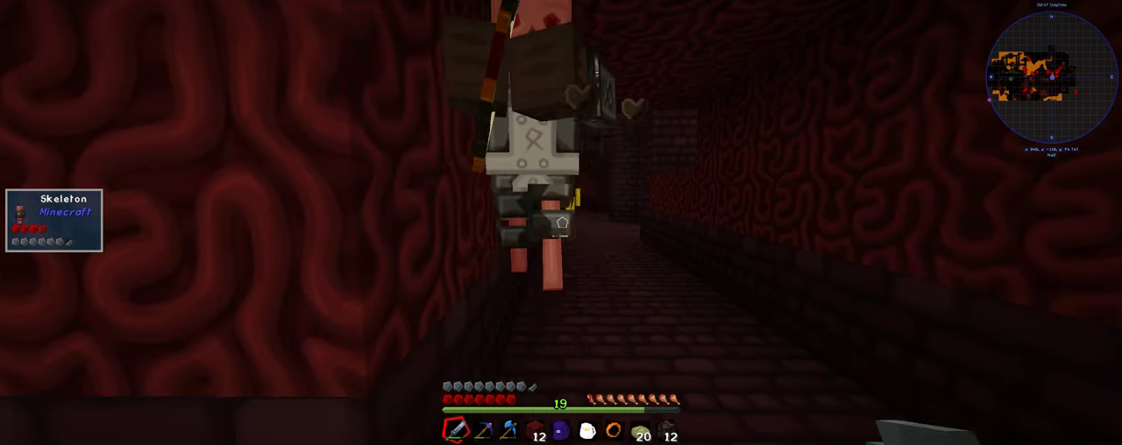
# Kill the skeleton and the approaching blaze in the corridor with the Osmium Sword.
pyautogui.click(561, 223)
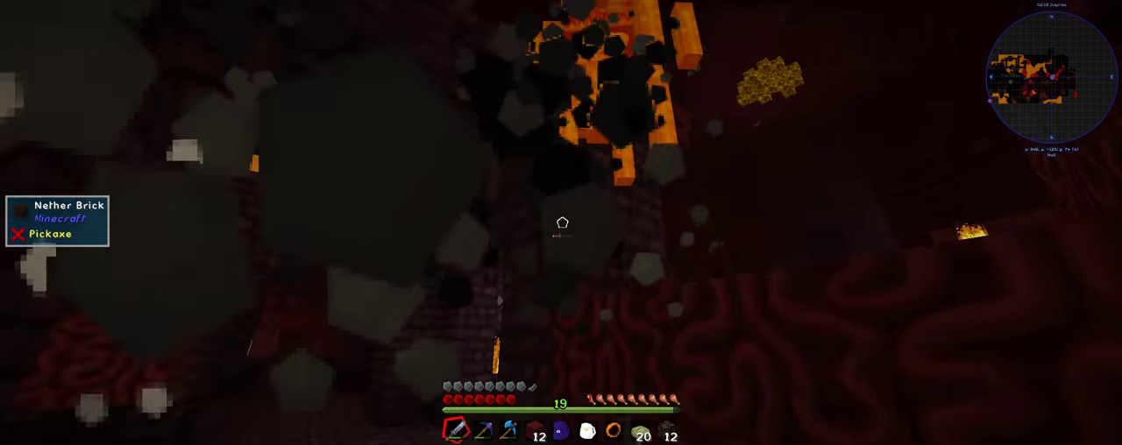
pyautogui.click(562, 223)
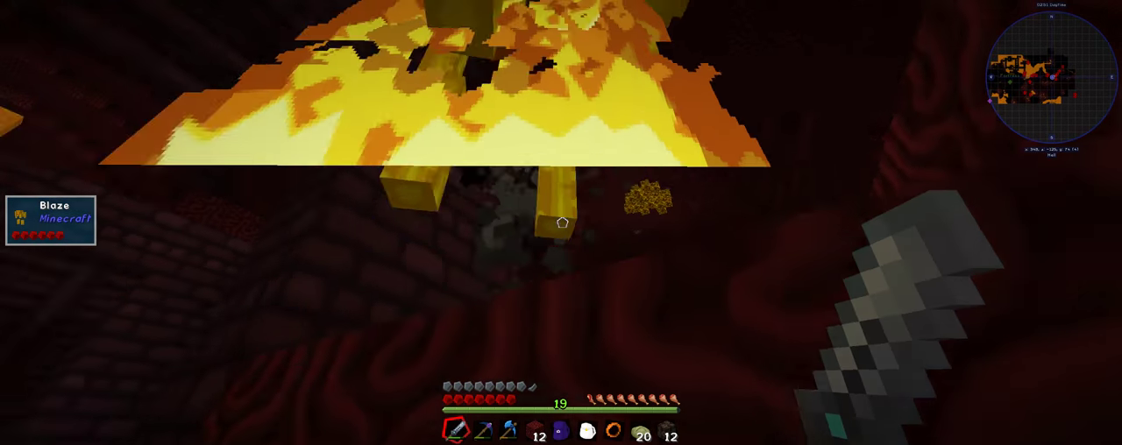
pyautogui.click(562, 223)
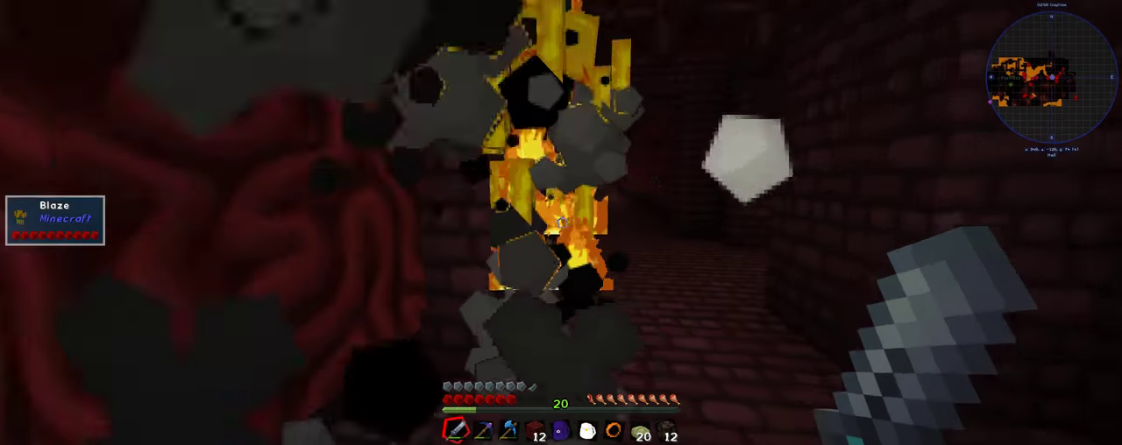
pyautogui.click(561, 223)
pyautogui.click(562, 223)
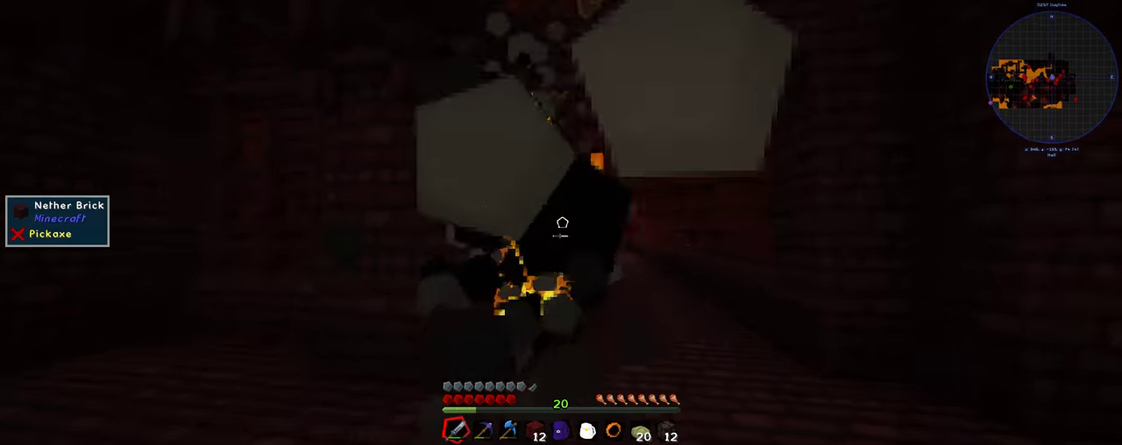
pyautogui.click(562, 222)
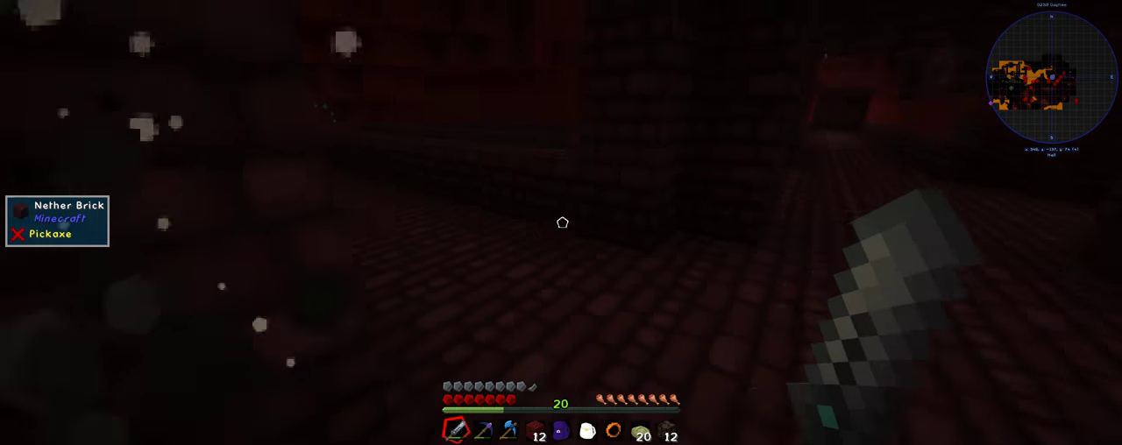
pyautogui.scroll(-3, 562, 223)
pyautogui.scroll(-1, 562, 223)
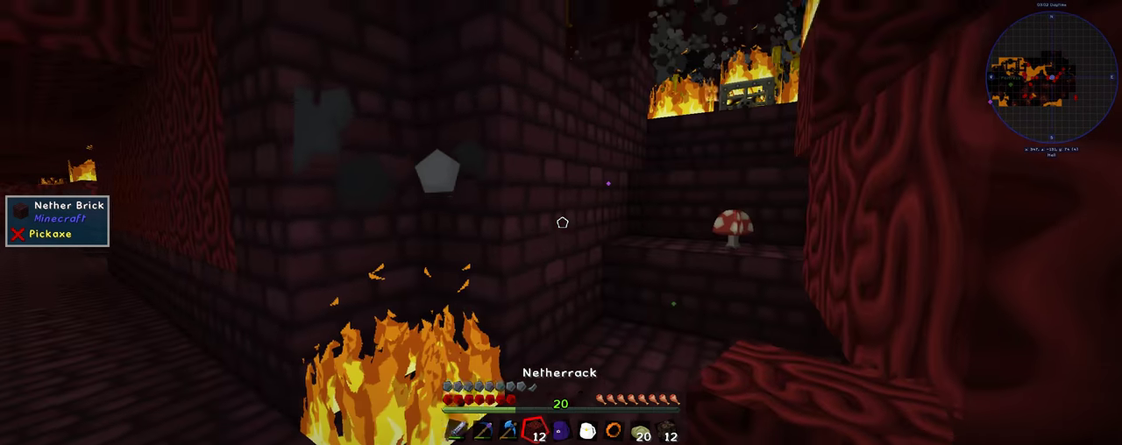
# Place a netherrack block and mine it back, then attack the nearby blaze.
pyautogui.rightClick(562, 223)
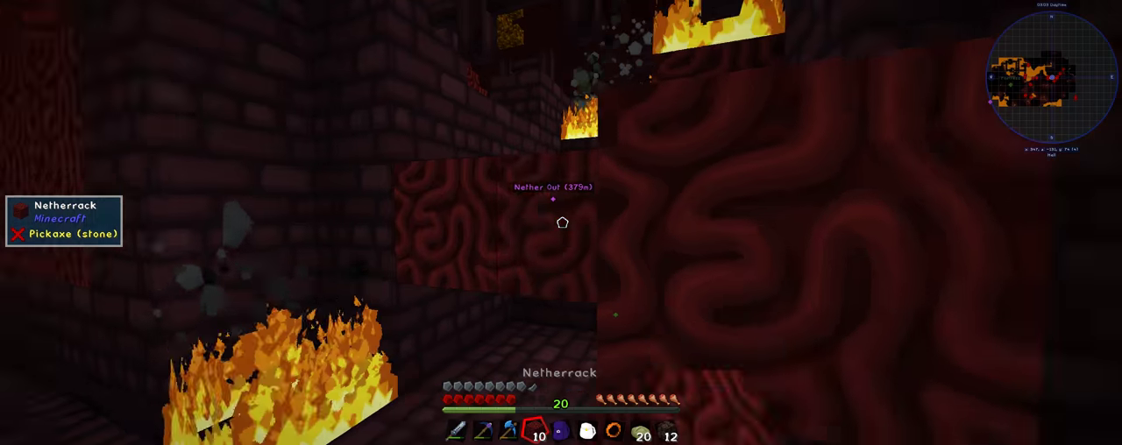
pyautogui.scroll(-3, 562, 222)
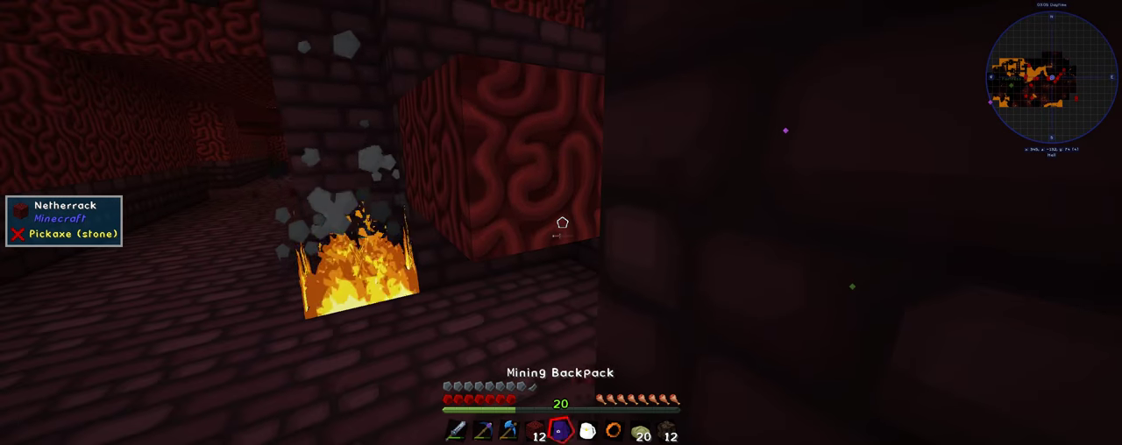
pyautogui.click(562, 223)
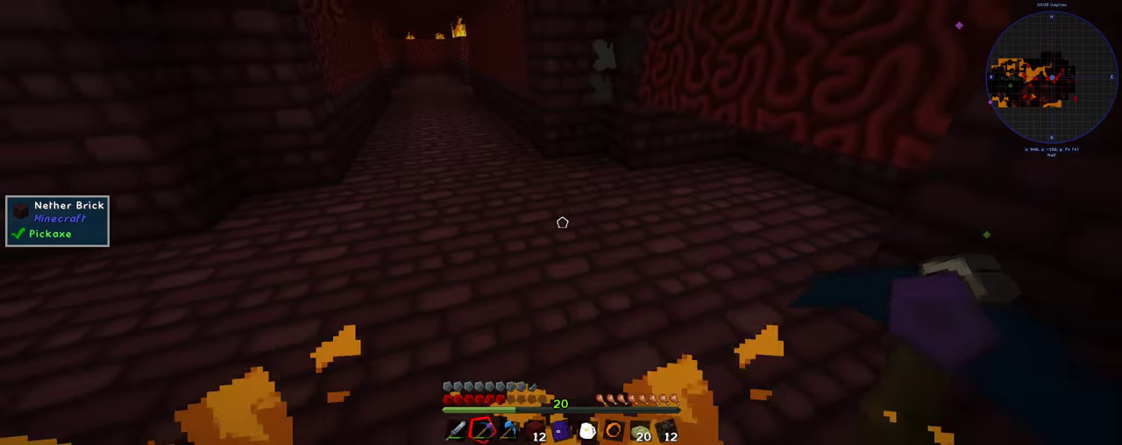
pyautogui.press('1')
pyautogui.press('w')
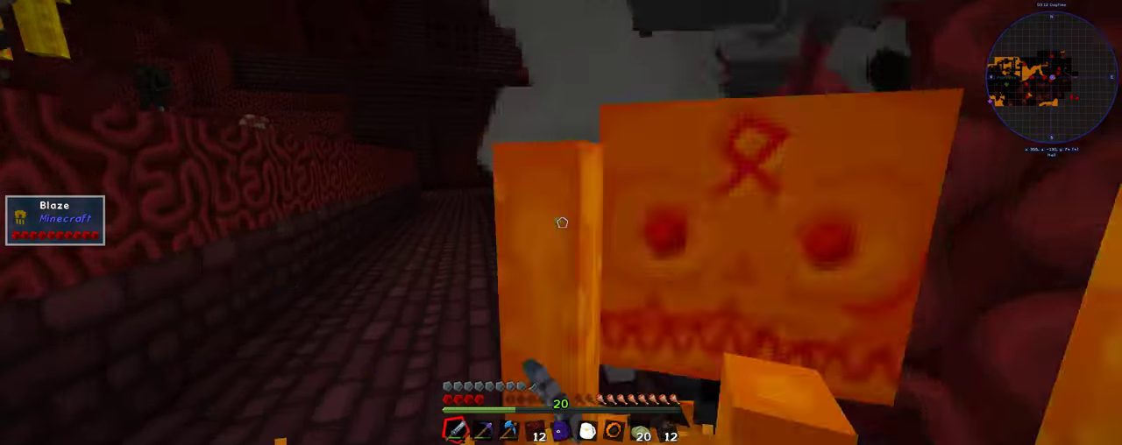
pyautogui.click(562, 223)
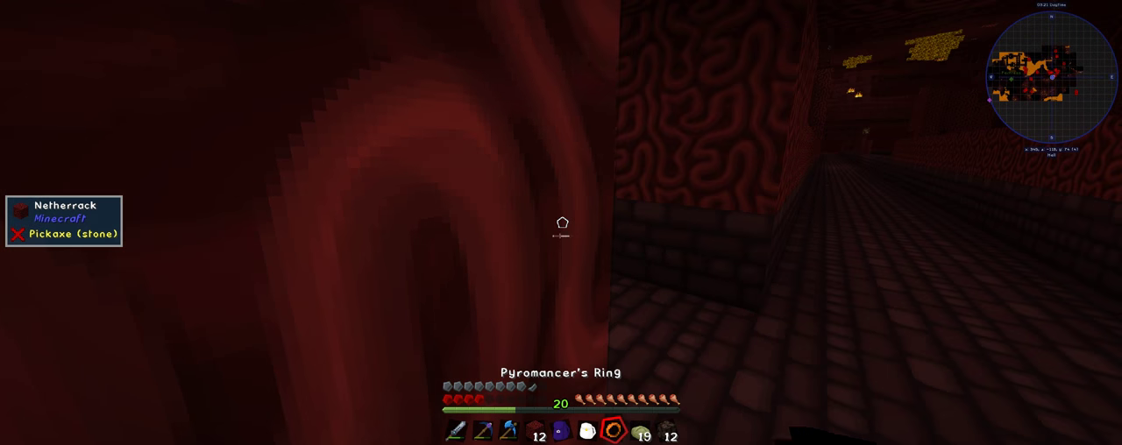
pyautogui.press('1')
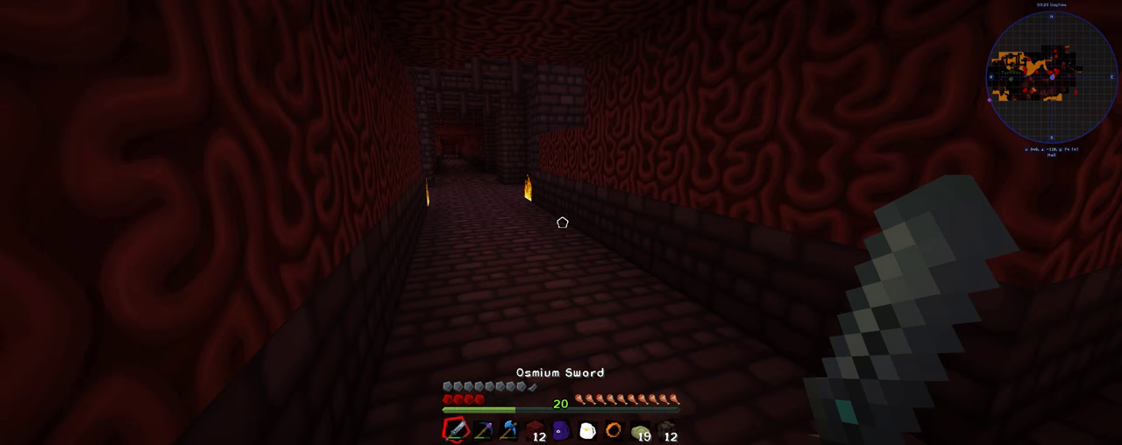
pyautogui.press('a')
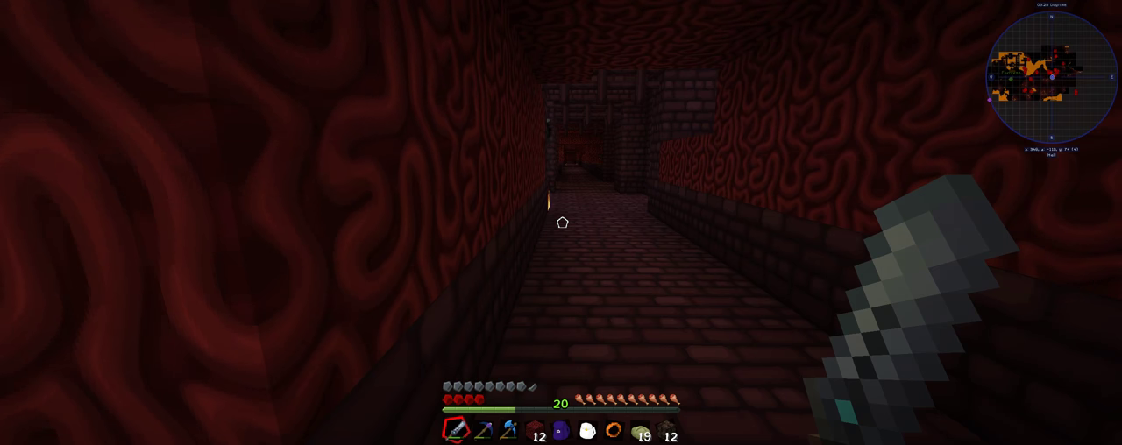
# Seal the gap in the burning wall with three netherrack blocks.
pyautogui.press('7')
pyautogui.press('8')
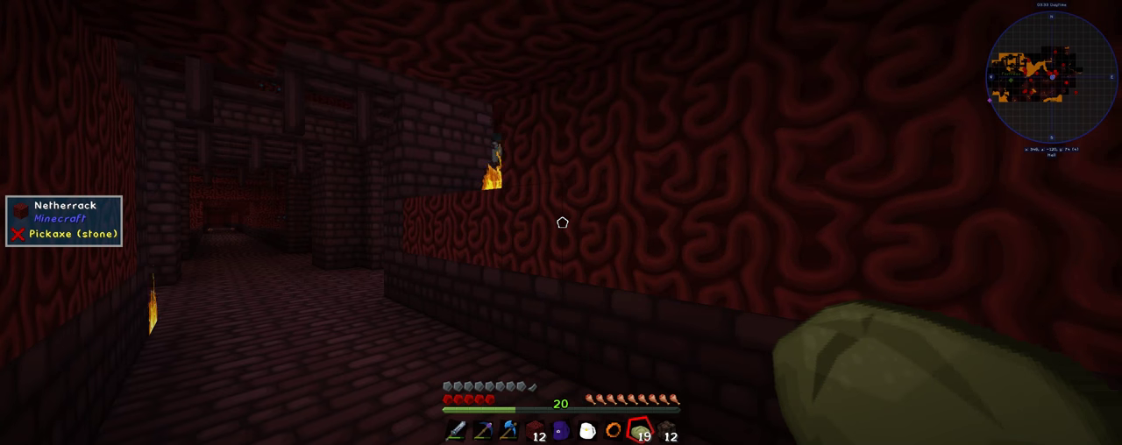
pyautogui.press('1')
pyautogui.press('4')
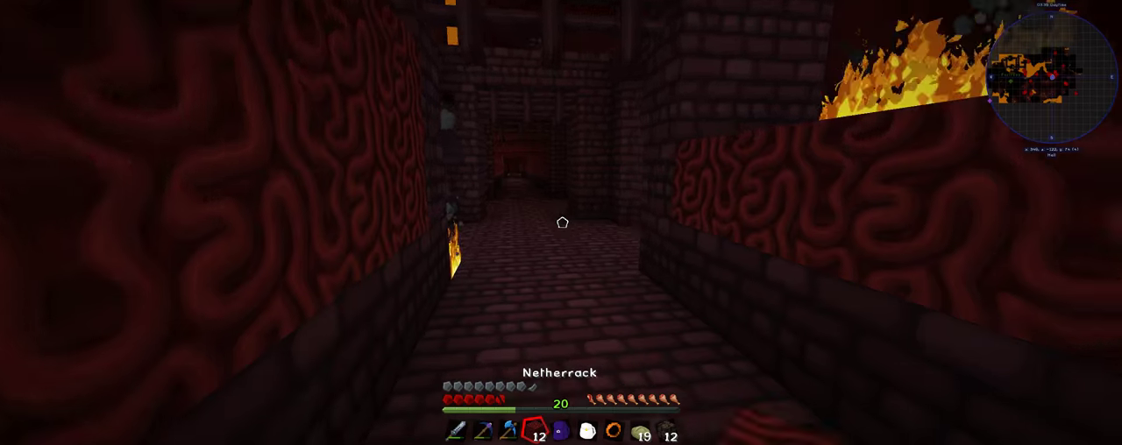
pyautogui.click(562, 223)
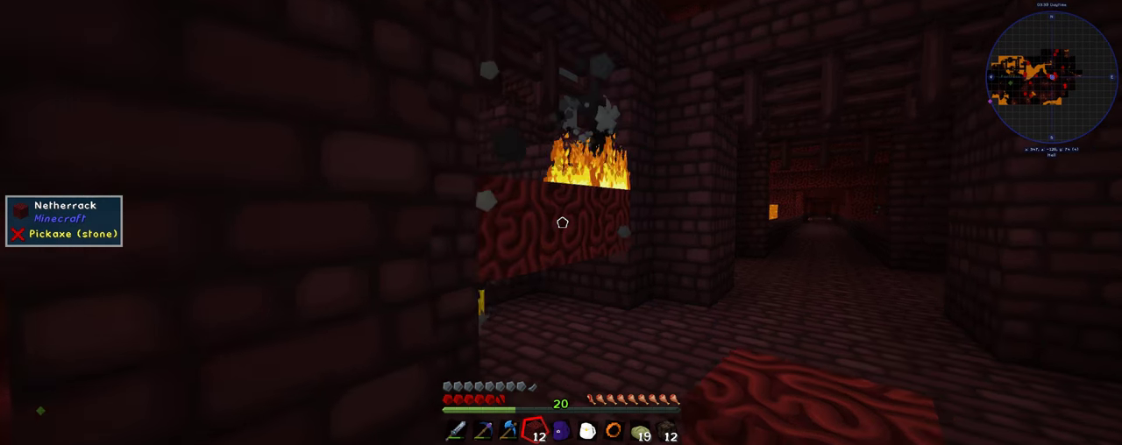
pyautogui.rightClick(562, 222)
pyautogui.rightClick(562, 223)
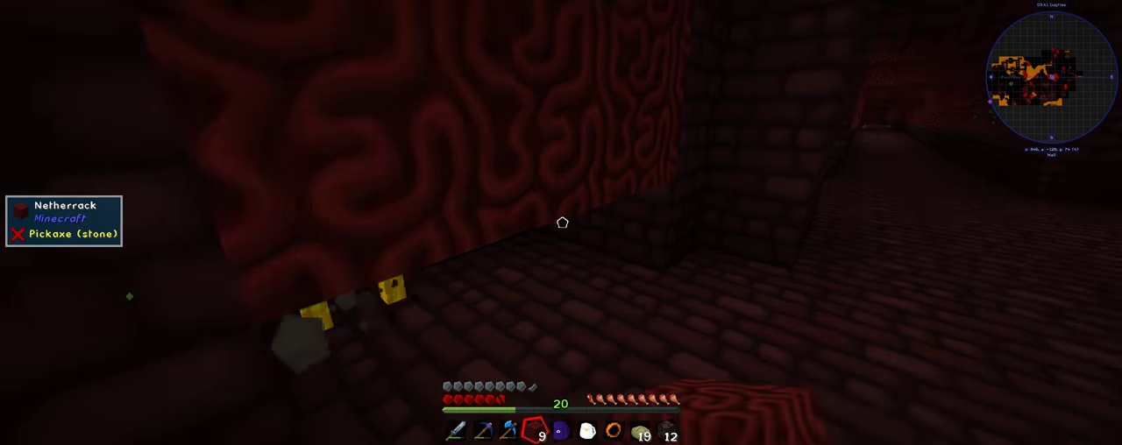
pyautogui.rightClick(562, 223)
# Eat a Rice Bread and ready the Osmium Sword again.
pyautogui.press('1')
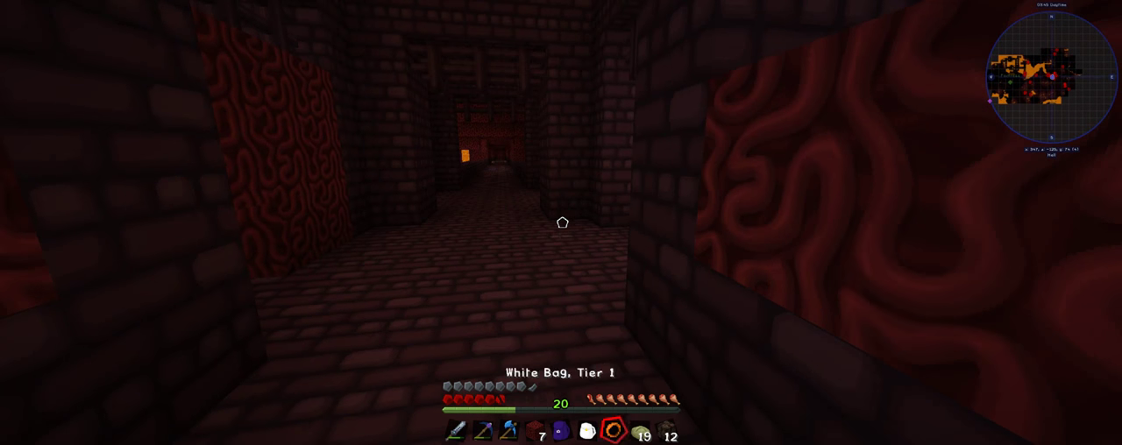
pyautogui.rightClick(562, 223)
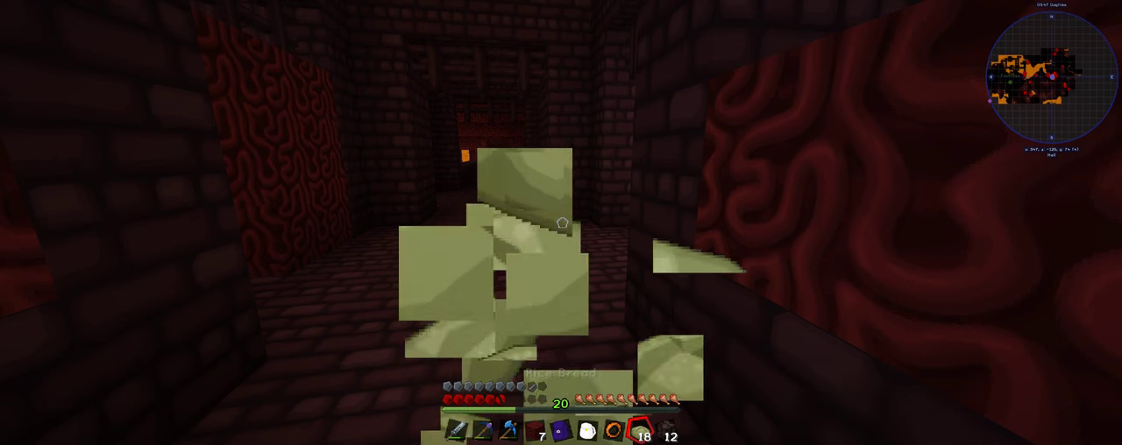
pyautogui.press('1')
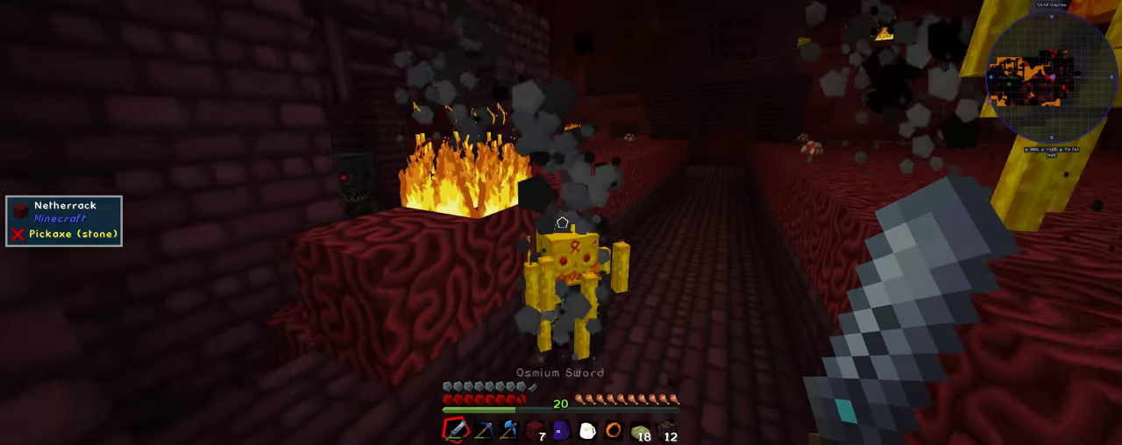
# Strike the blaze in the smoky corridor repeatedly while advancing down it.
pyautogui.click(562, 223)
pyautogui.click(562, 222)
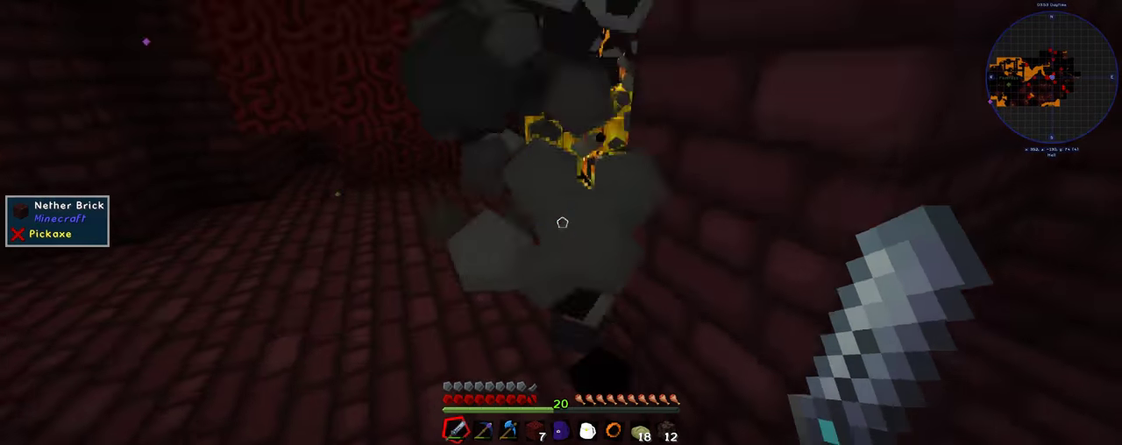
pyautogui.click(562, 223)
pyautogui.click(562, 223)
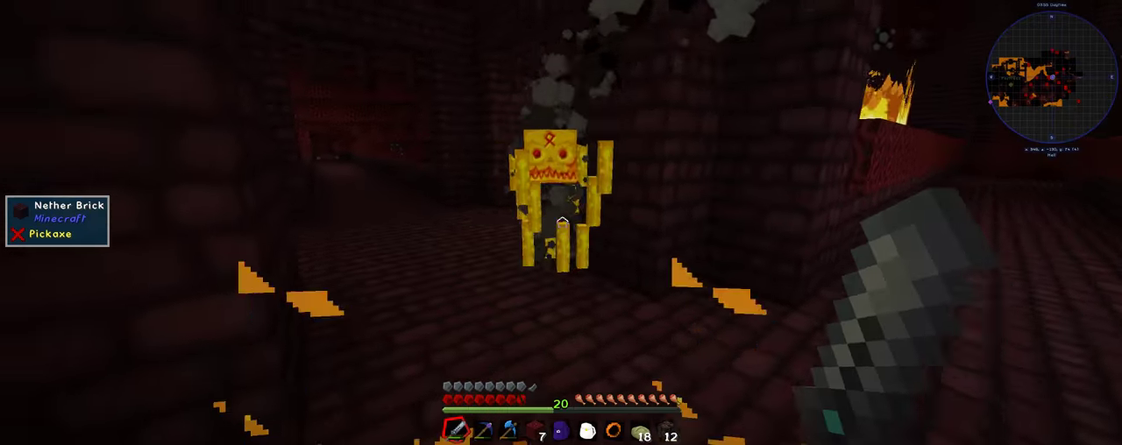
pyautogui.click(562, 223)
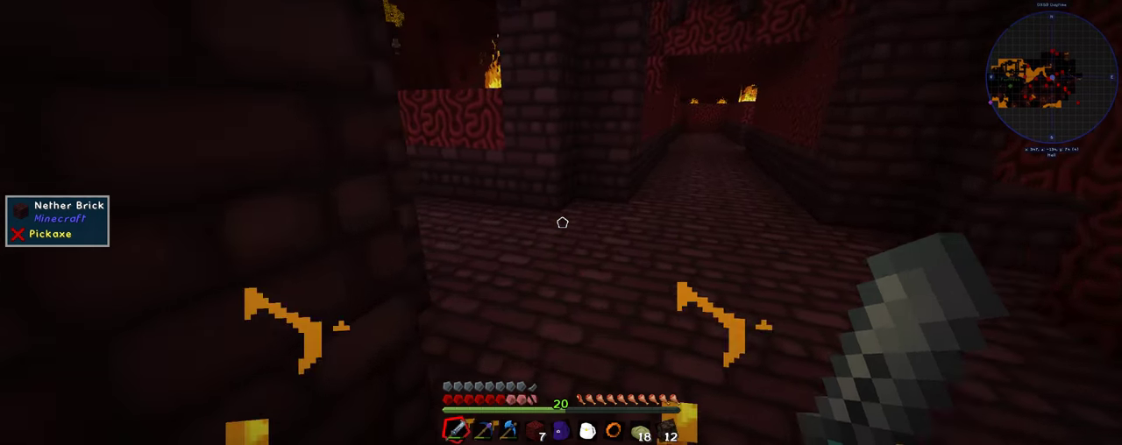
pyautogui.press('w')
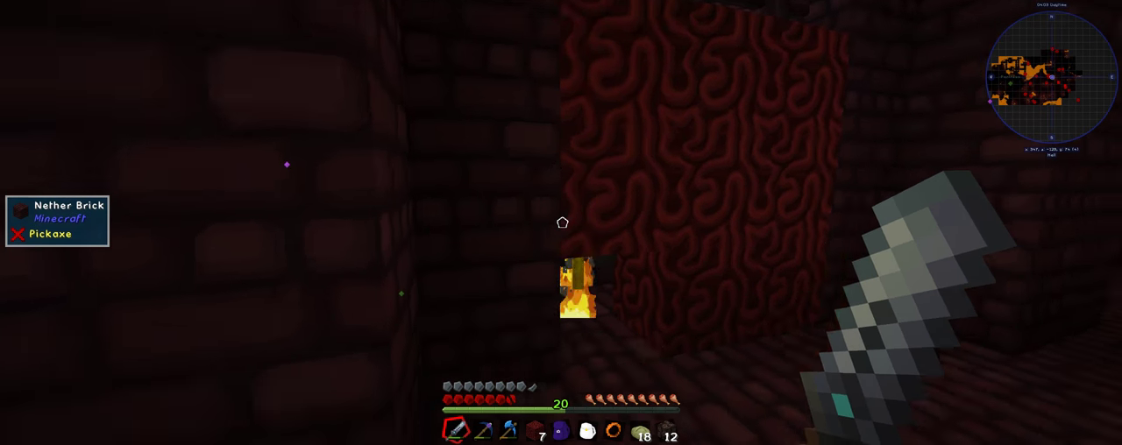
pyautogui.click(562, 222)
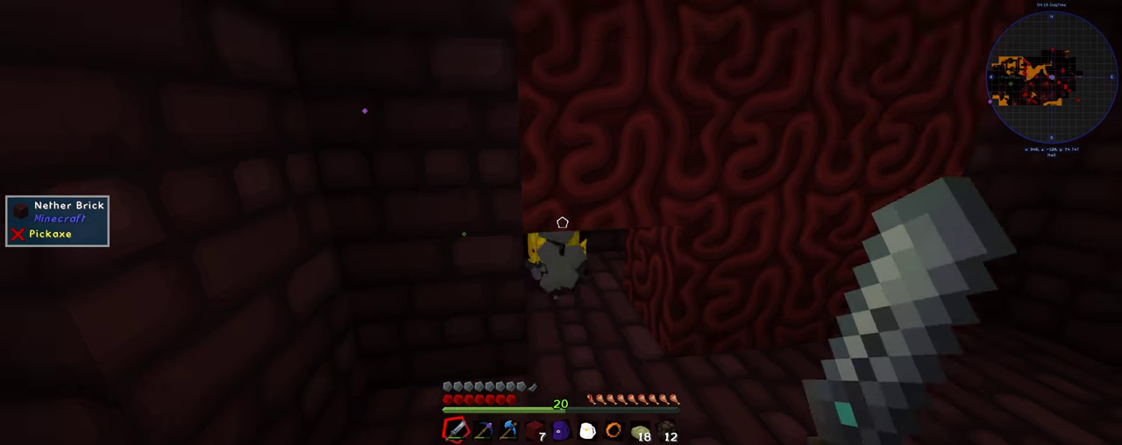
# Kill another corridor blaze with the Osmium Sword, leaving a blaze rod.
pyautogui.press('1')
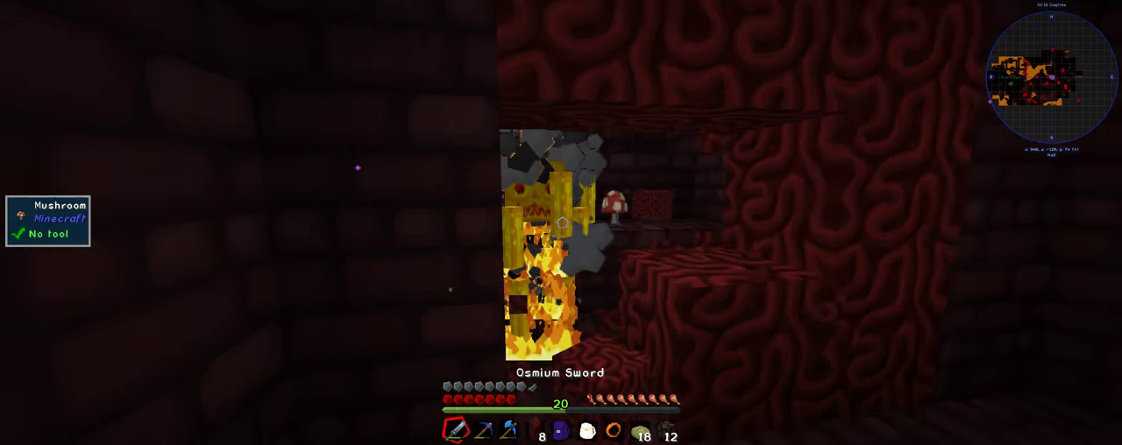
pyautogui.click(562, 223)
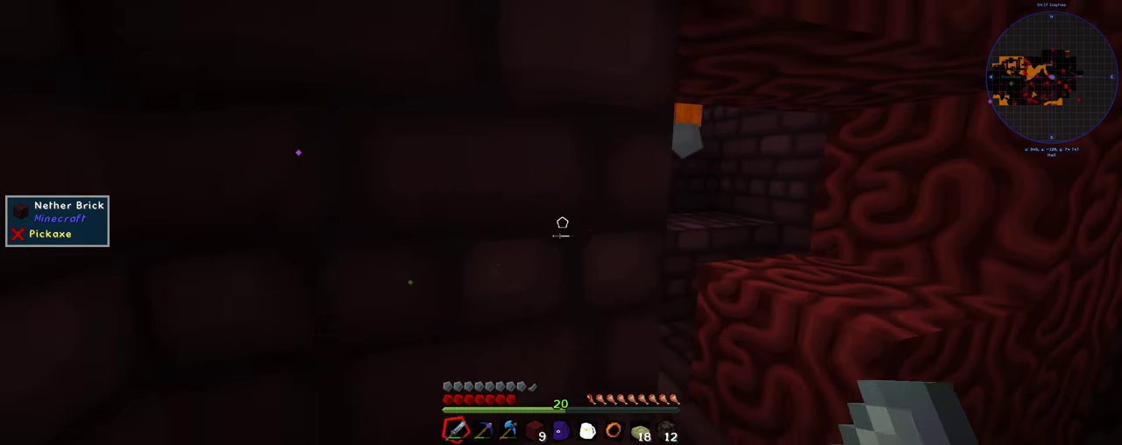
pyautogui.click(562, 223)
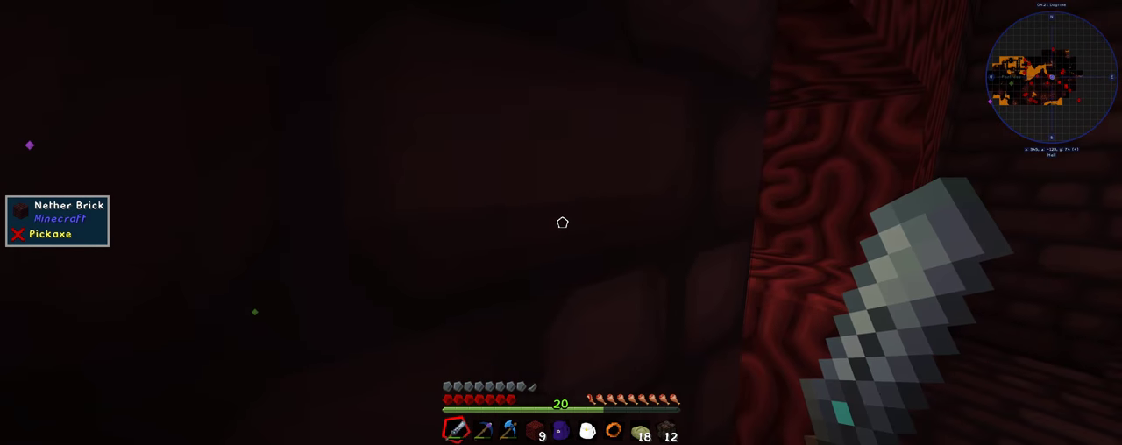
pyautogui.click(562, 223)
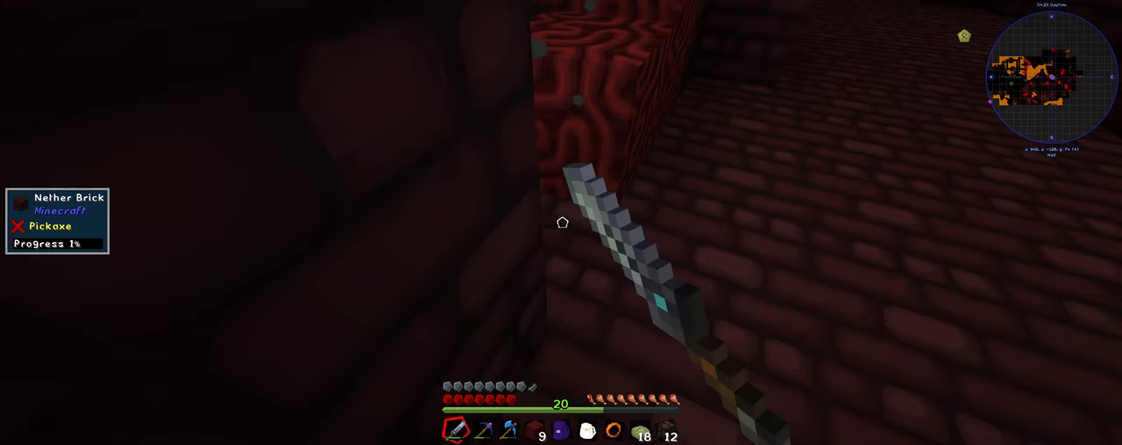
pyautogui.click(562, 223)
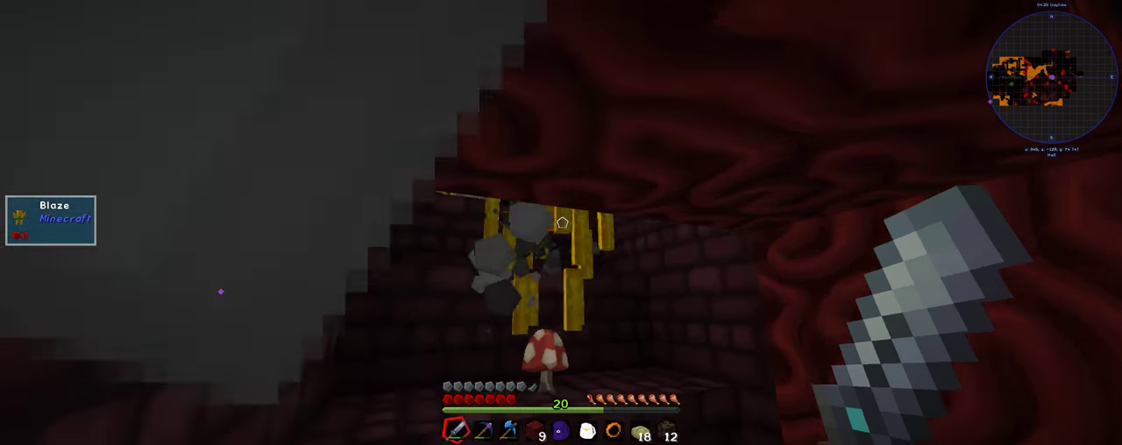
pyautogui.click(562, 222)
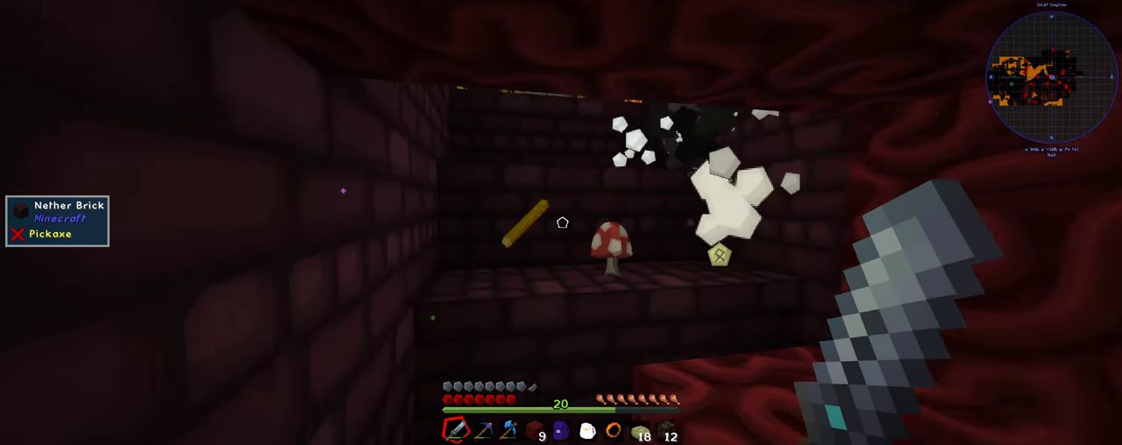
pyautogui.click(562, 223)
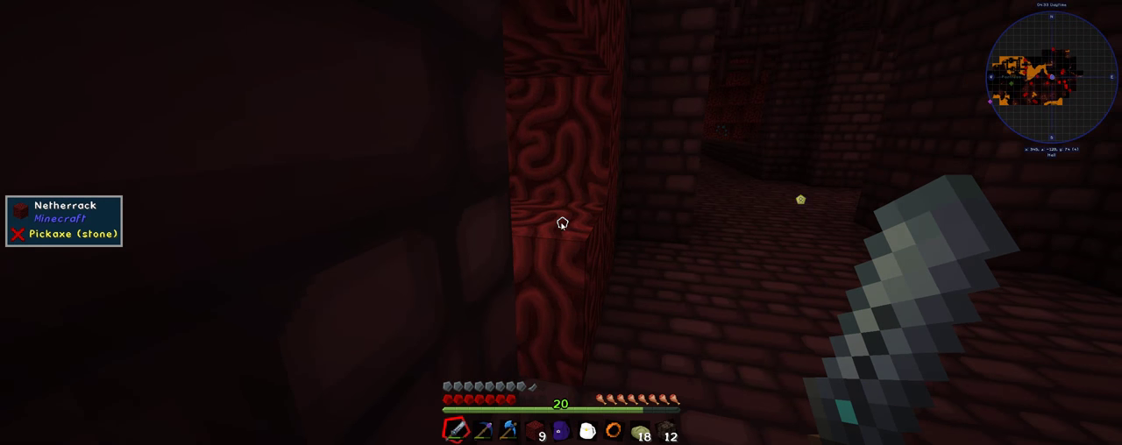
pyautogui.press('j')
# Save a JourneyMap waypoint 'Blaze Spawn' at 345, -128, 74, then close the map.
pyautogui.click(431, 427)
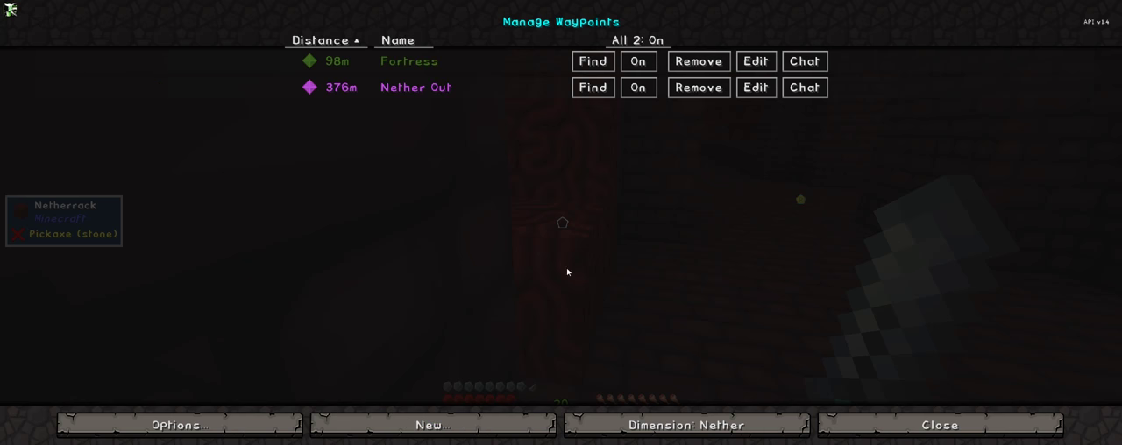
pyautogui.click(399, 425)
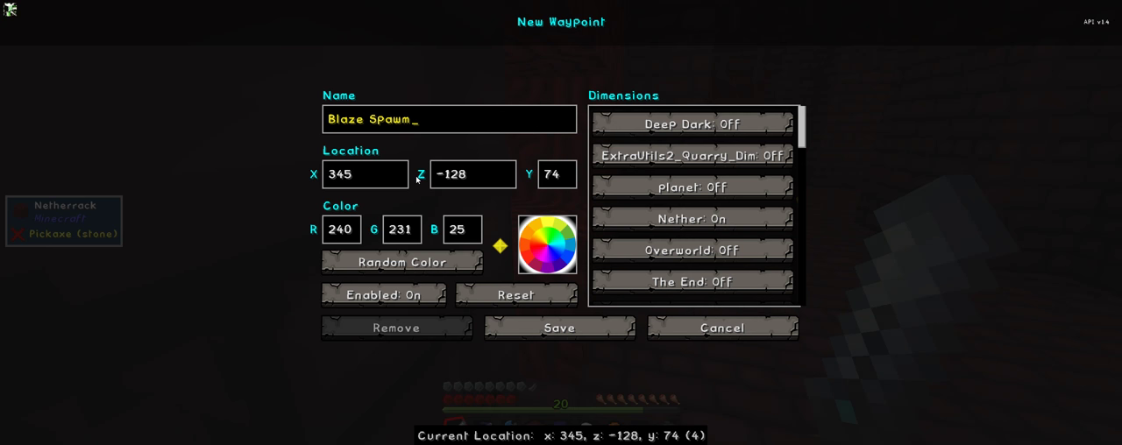
pyautogui.click(539, 327)
pyautogui.press('Escape')
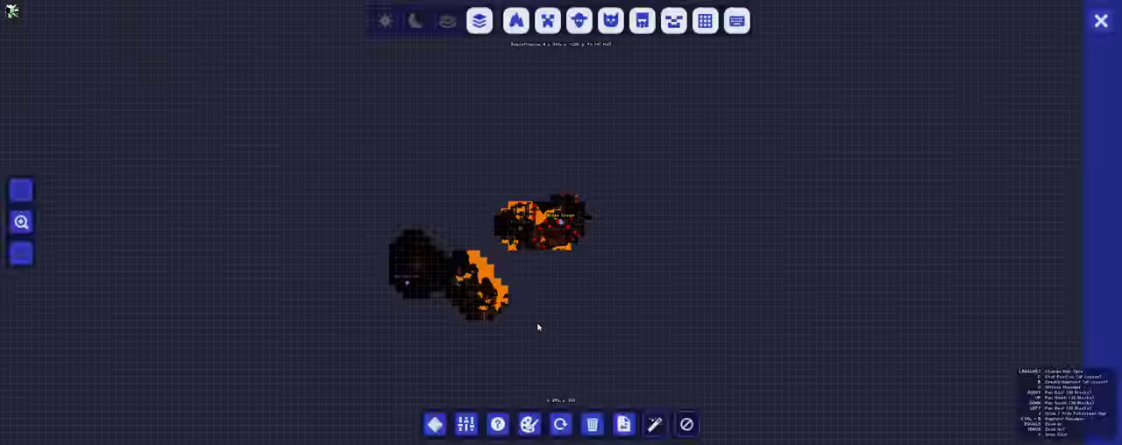
pyautogui.press('Escape')
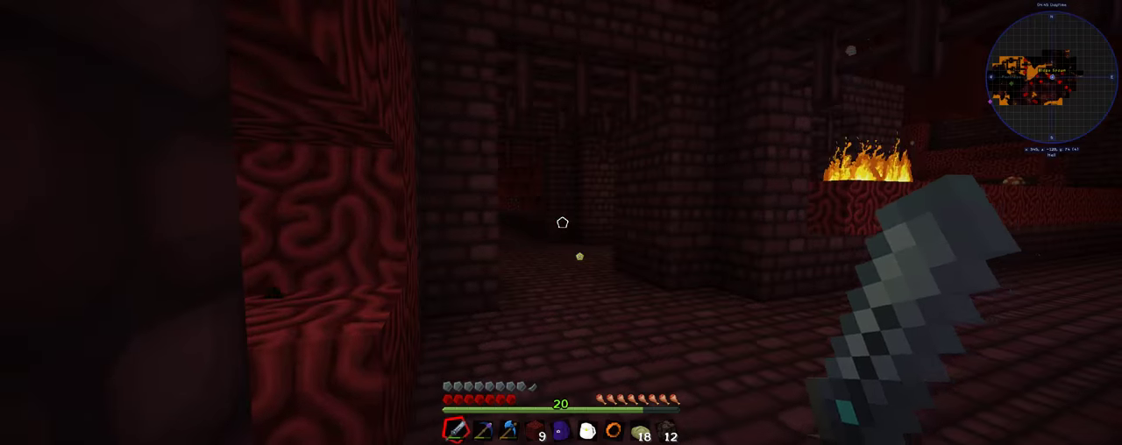
# Check the inventory, eat a Rice Bread, then strike the red mushroom-like mob.
pyautogui.press('e')
pyautogui.press('e')
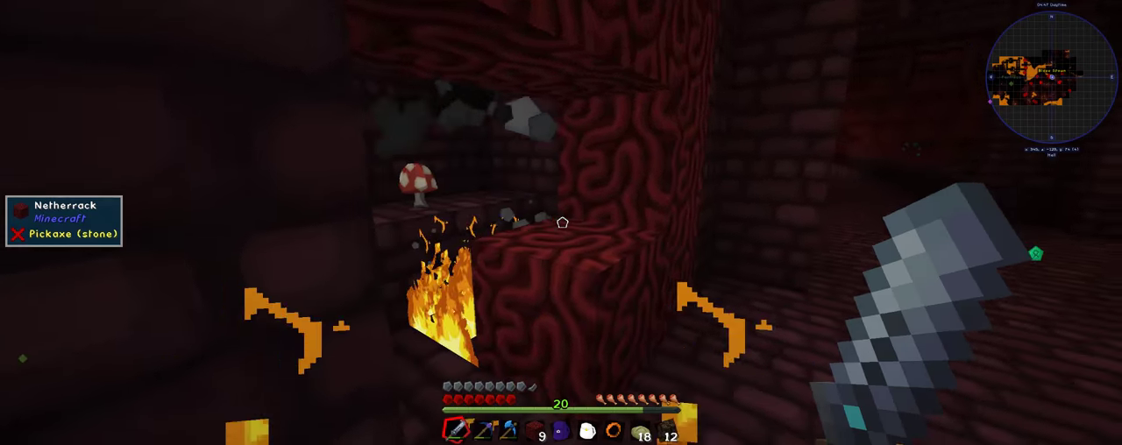
pyautogui.press('8')
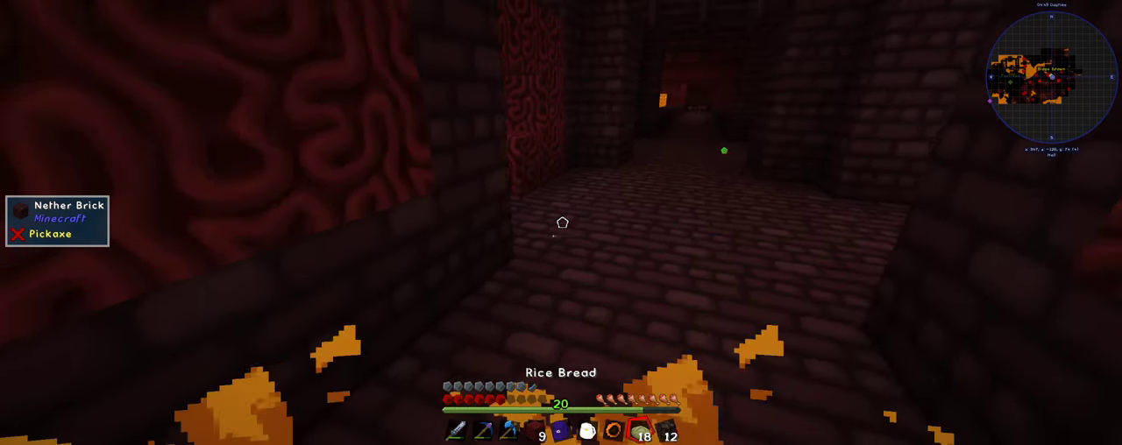
pyautogui.rightClick(562, 223)
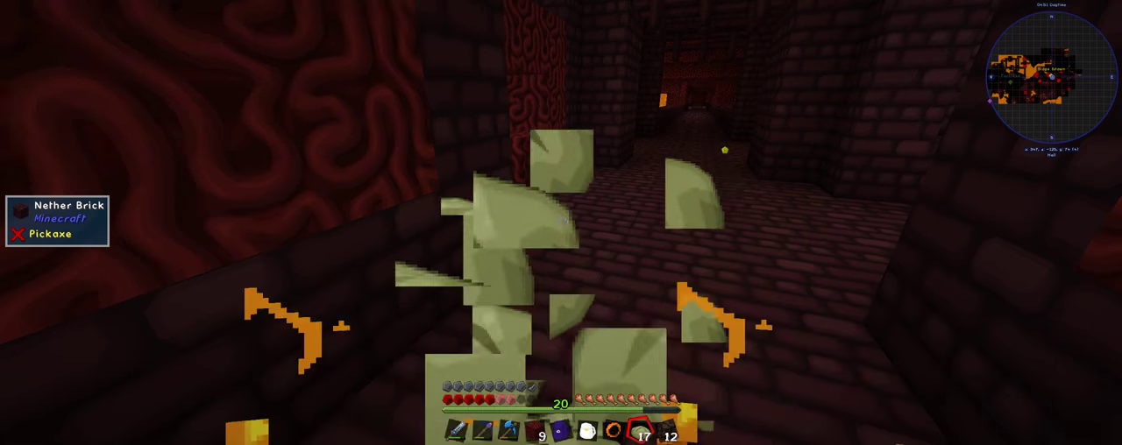
pyautogui.press('1')
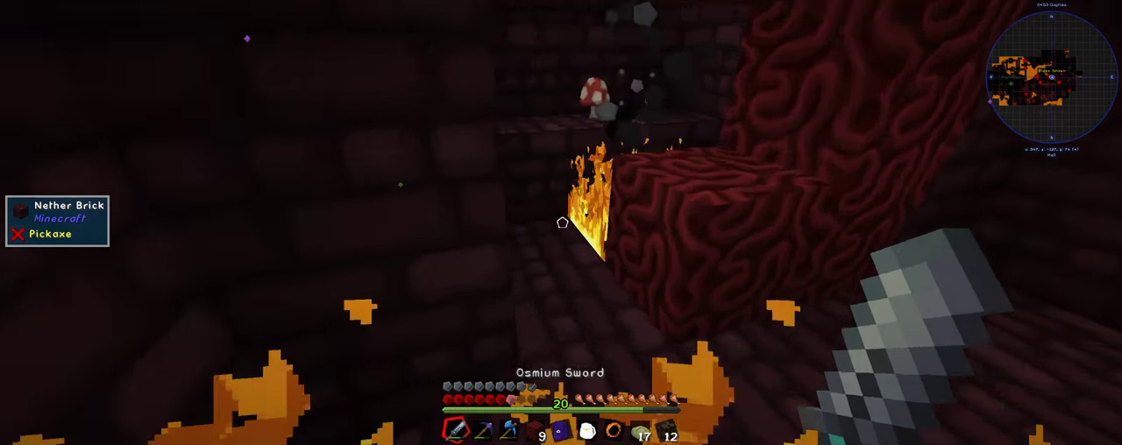
pyautogui.click(562, 223)
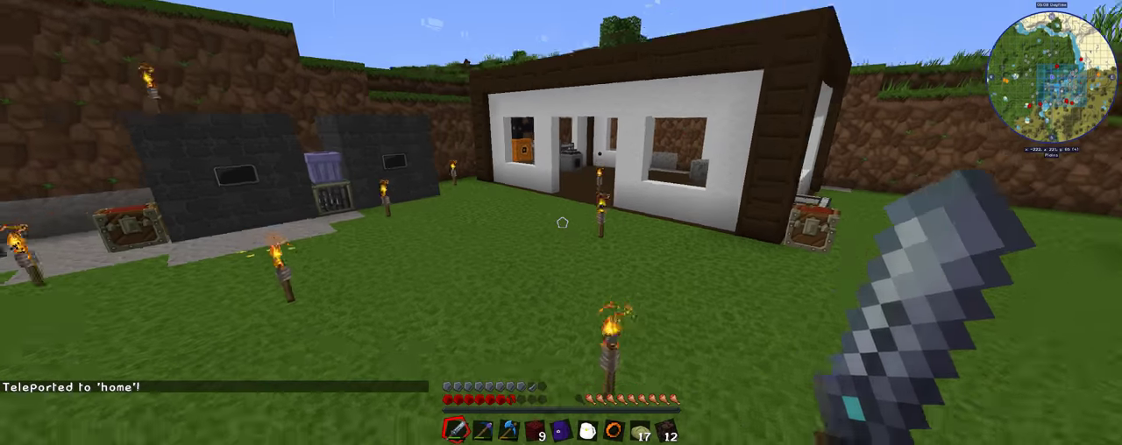
pyautogui.scroll(-4, 562, 222)
pyautogui.scroll(1, 562, 222)
# Inspect the Blast Furnace, Electric Heater and another machine in the house.
pyautogui.press('e')
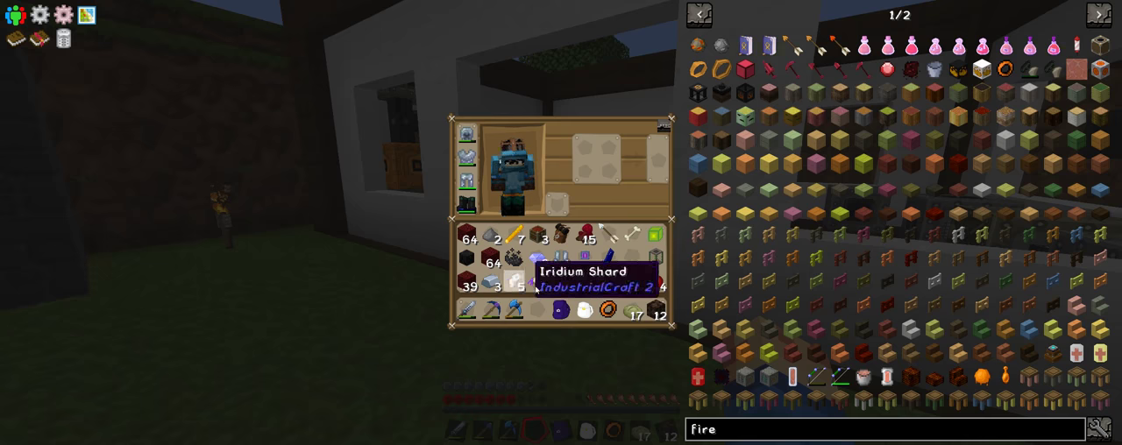
pyautogui.press('e')
pyautogui.press('w')
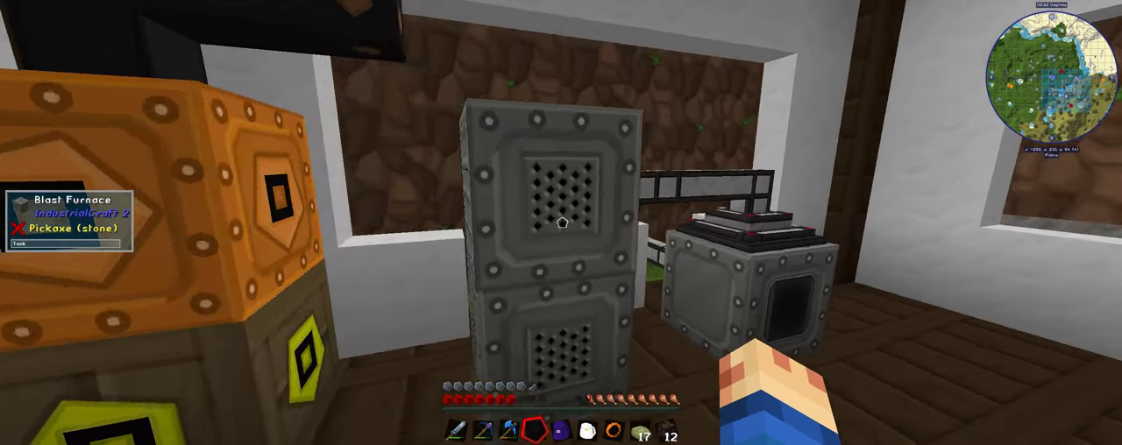
pyautogui.rightClick(561, 223)
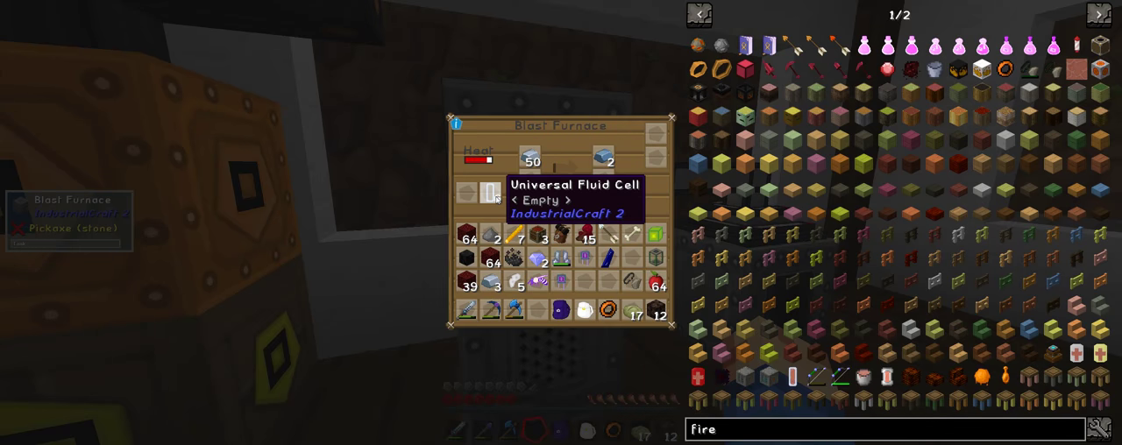
pyautogui.press('e')
pyautogui.rightClick(562, 223)
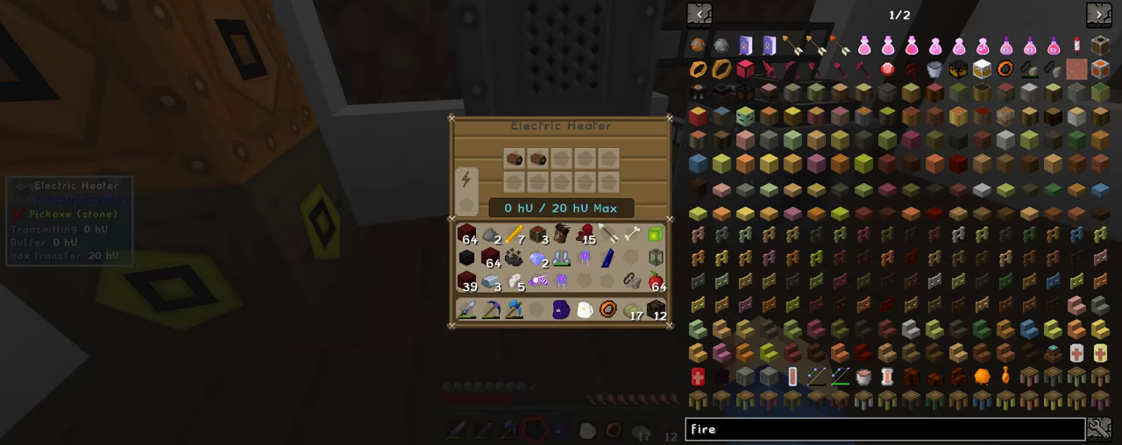
pyautogui.press('e')
pyautogui.rightClick(561, 222)
pyautogui.press('e')
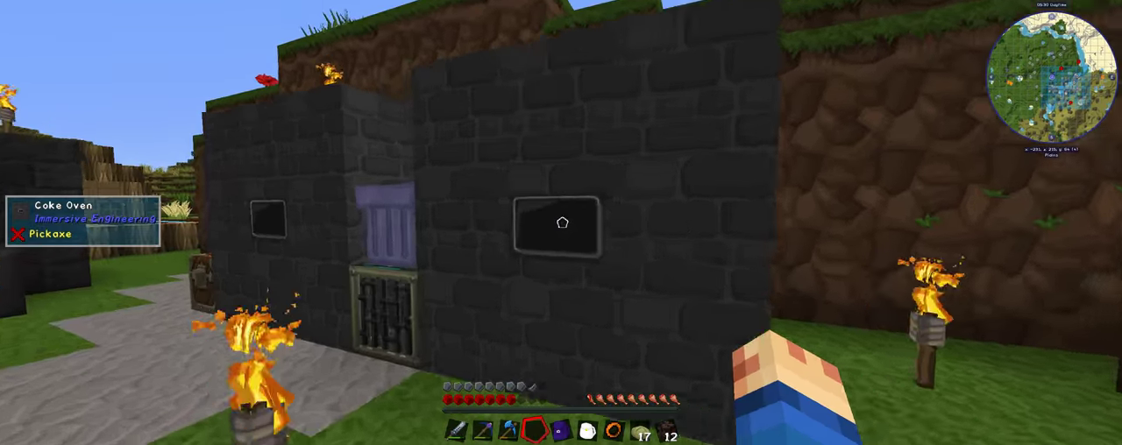
# Take the 64 charcoal from the first Coke Oven and check the second.
pyautogui.rightClick(561, 223)
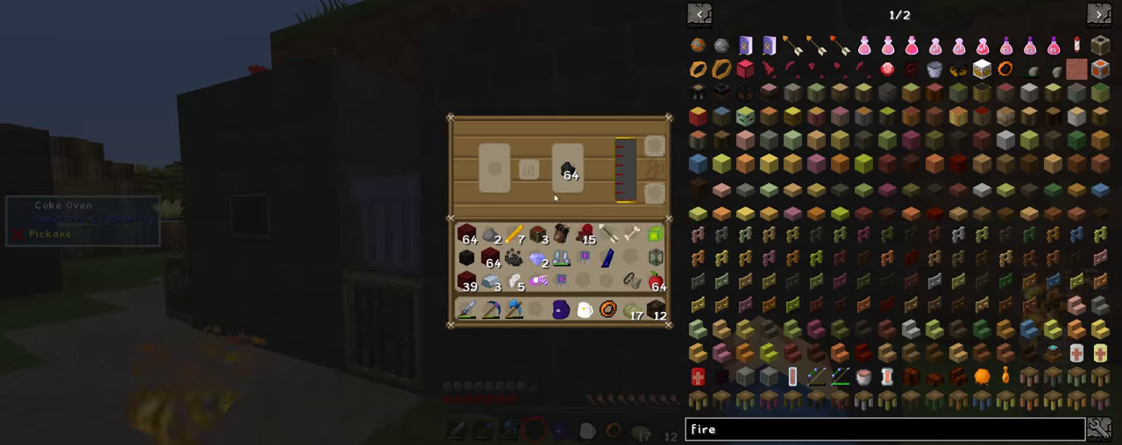
pyautogui.keyDown('shift'); pyautogui.click(565, 176); pyautogui.keyUp('shift')
pyautogui.press('e')
pyautogui.rightClick(561, 222)
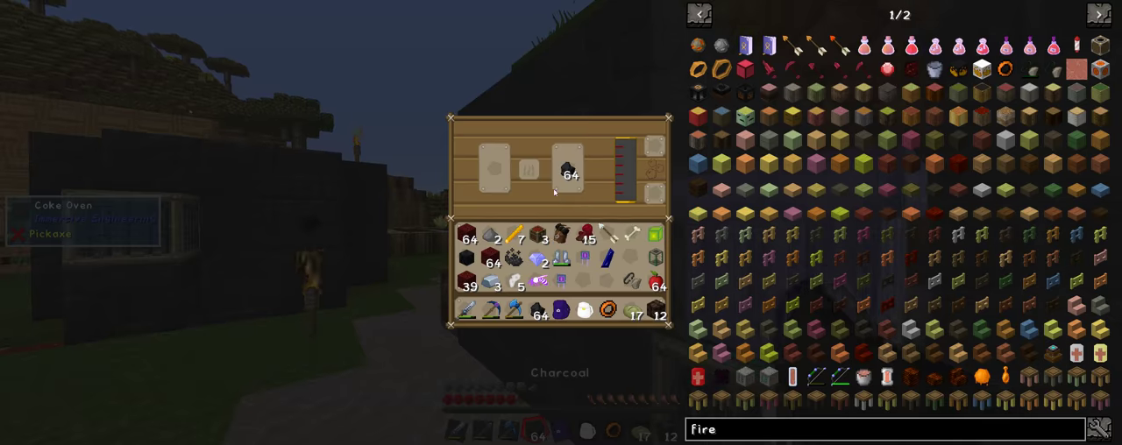
pyautogui.press('e')
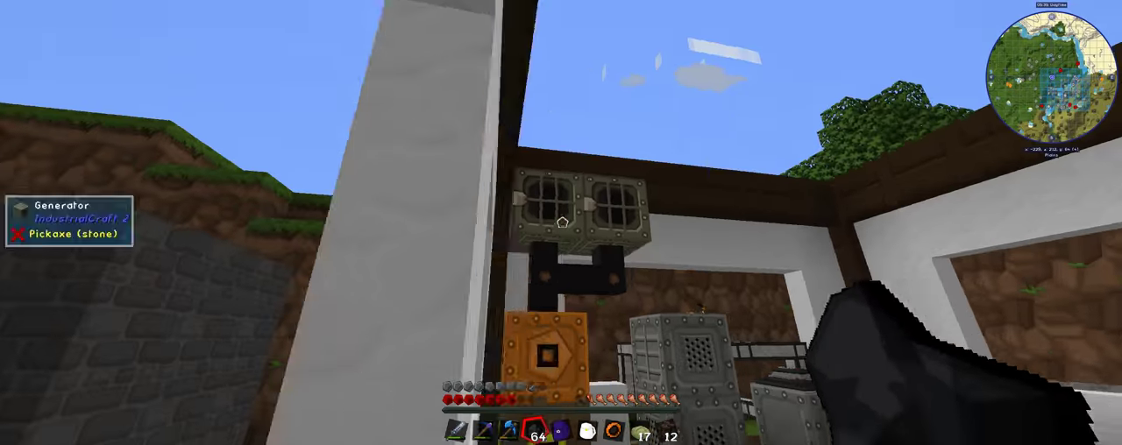
# Load the charcoal into the Generator as fuel and confirm it took.
pyautogui.rightClick(561, 223)
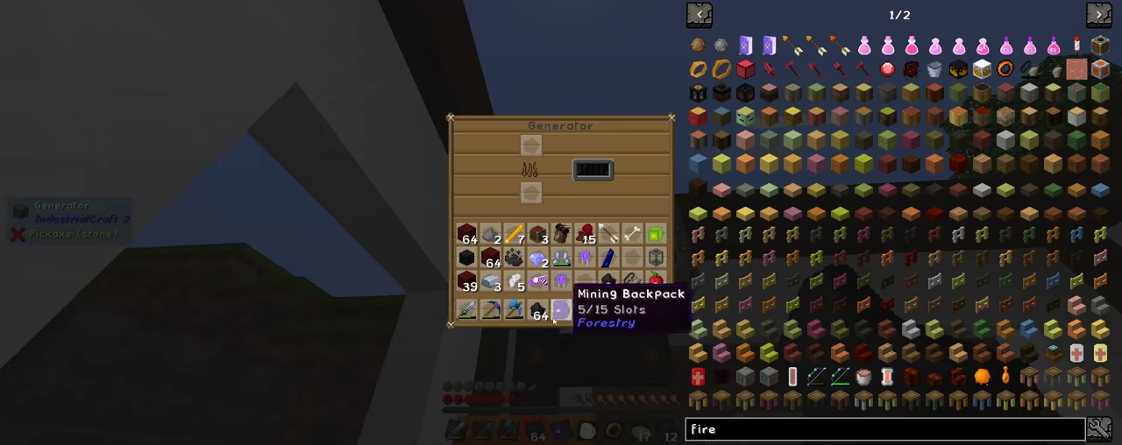
pyautogui.keyDown('shift'); pyautogui.click(538, 310); pyautogui.keyUp('shift')
pyautogui.press('e')
pyautogui.rightClick(562, 222)
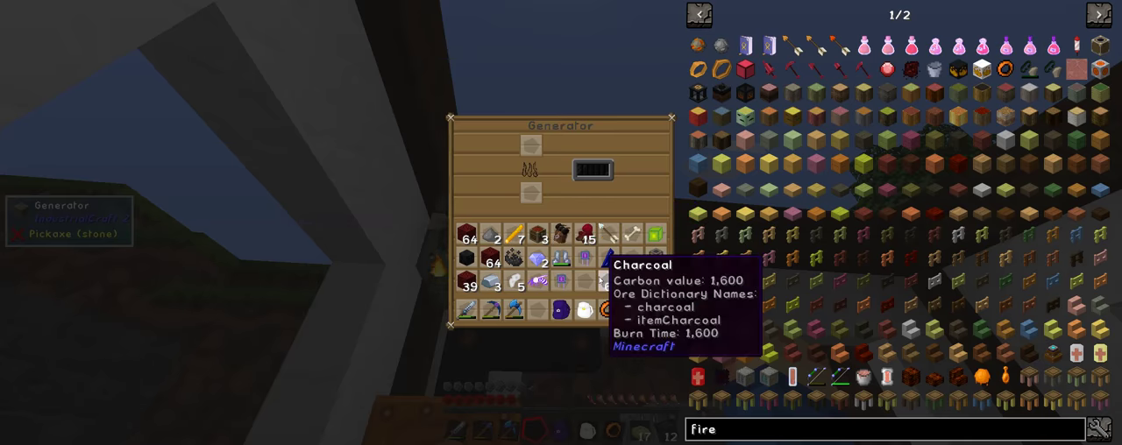
pyautogui.press('e')
pyautogui.press('w')
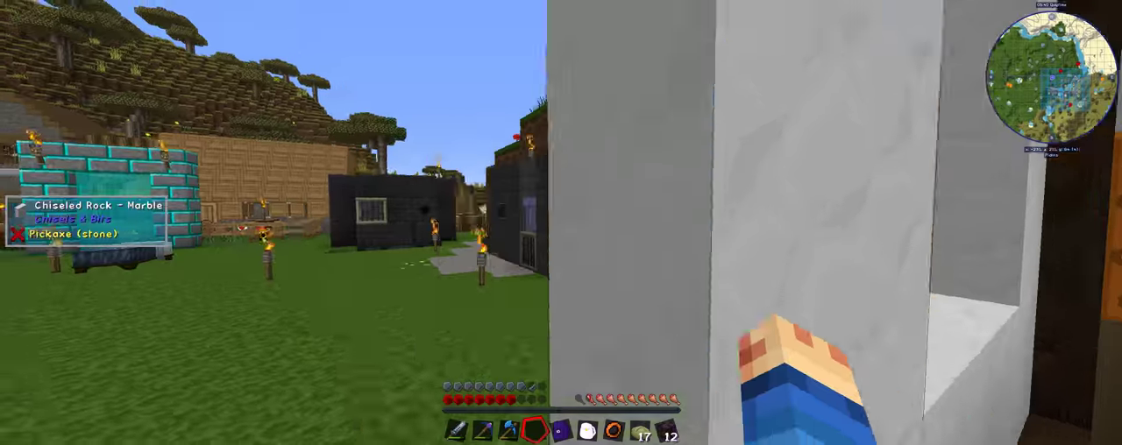
pyautogui.press('w')
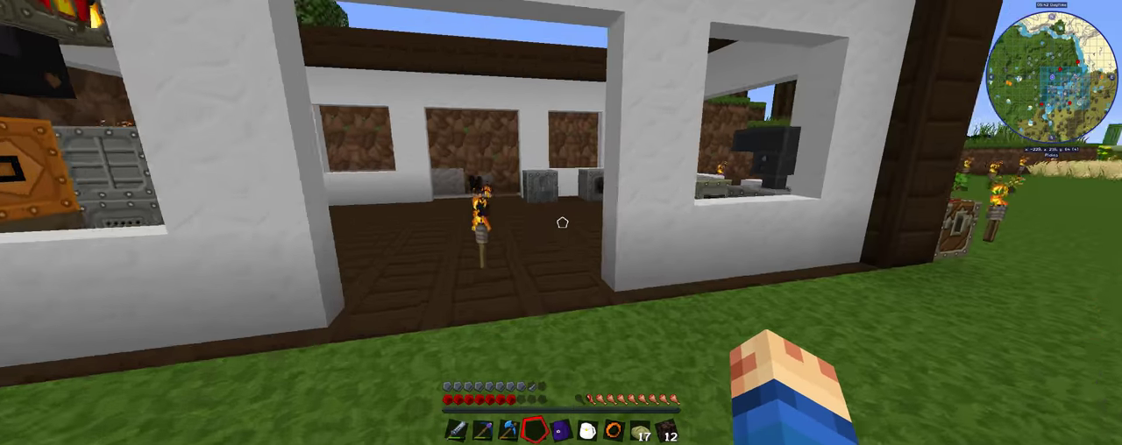
# Walk around the machine house and coke oven, then climb the grass terraces by the farm.
pyautogui.press('w')
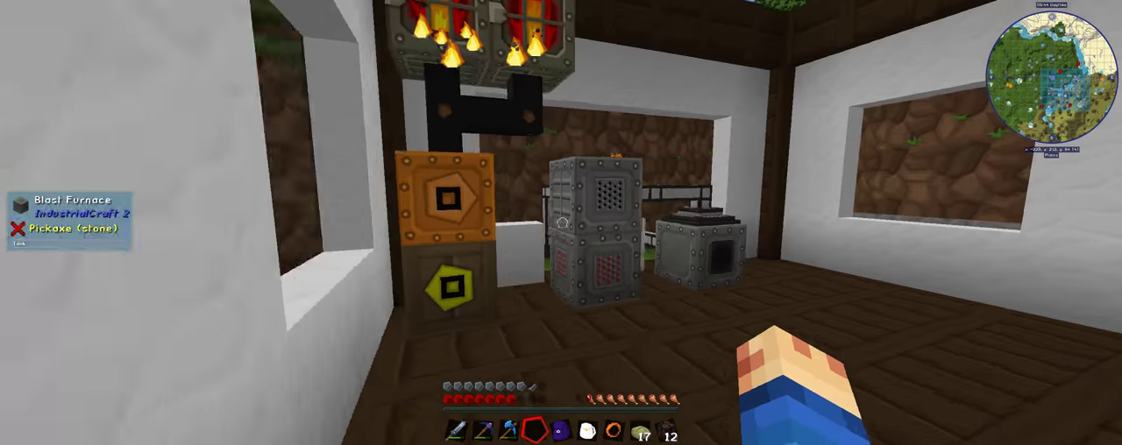
pyautogui.press('w')
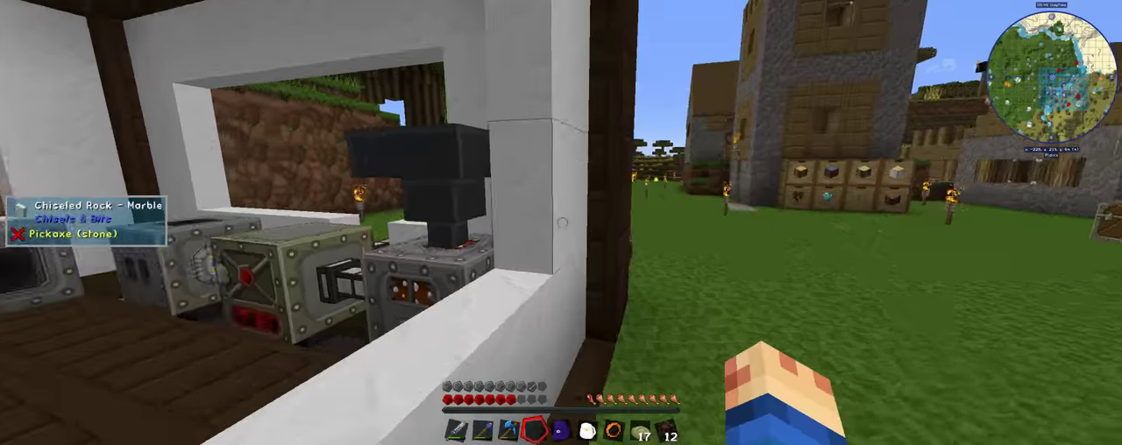
pyautogui.press('w')
pyautogui.press('w')
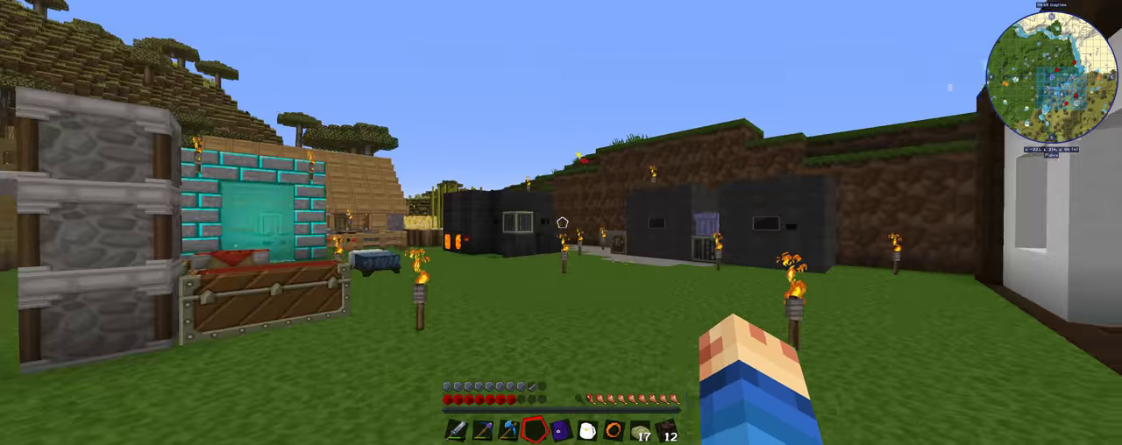
pyautogui.press('s')
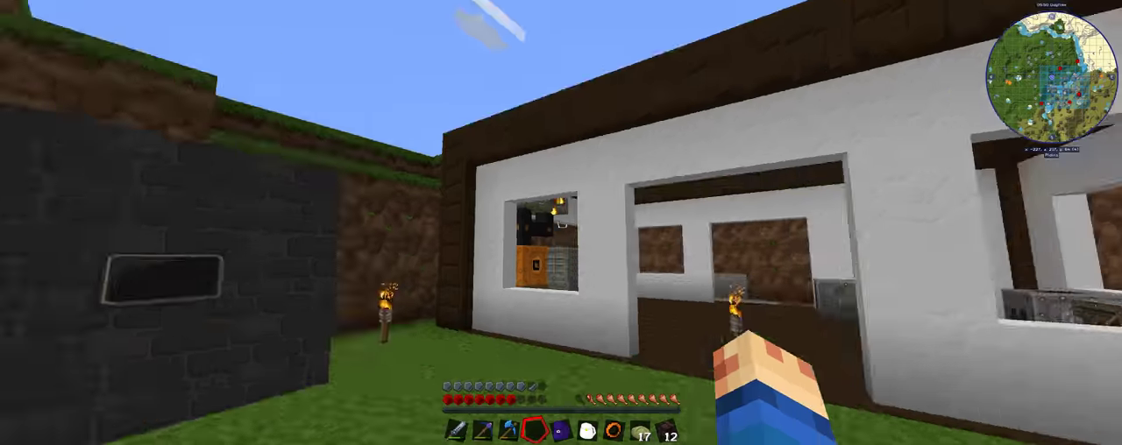
pyautogui.press('w')
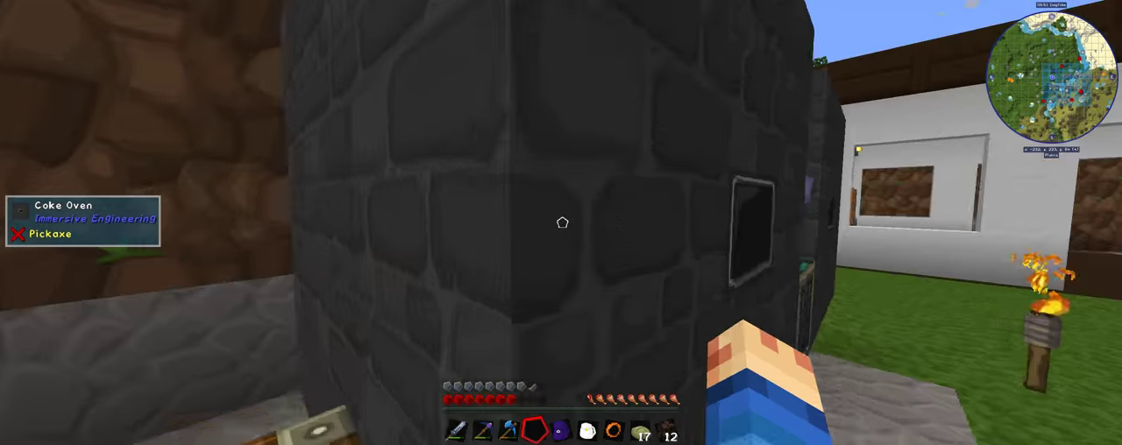
pyautogui.press('w')
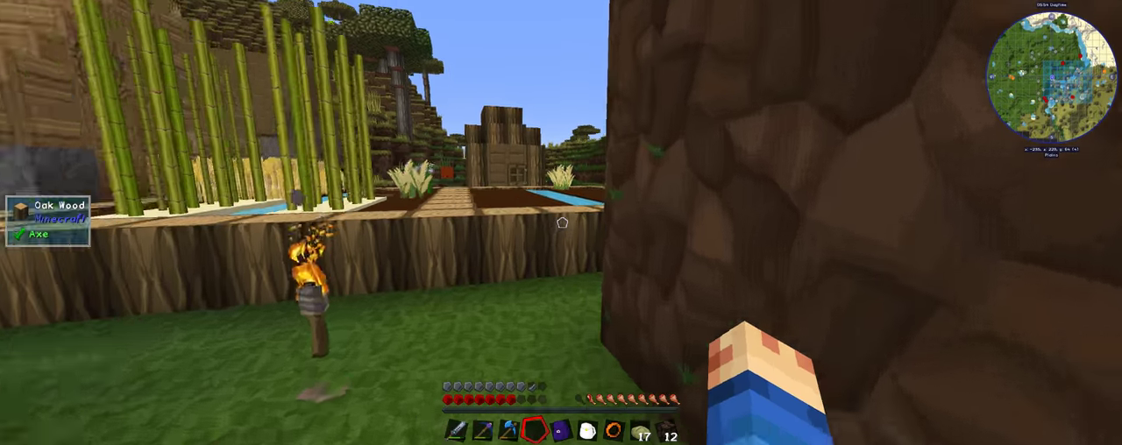
pyautogui.press('w')
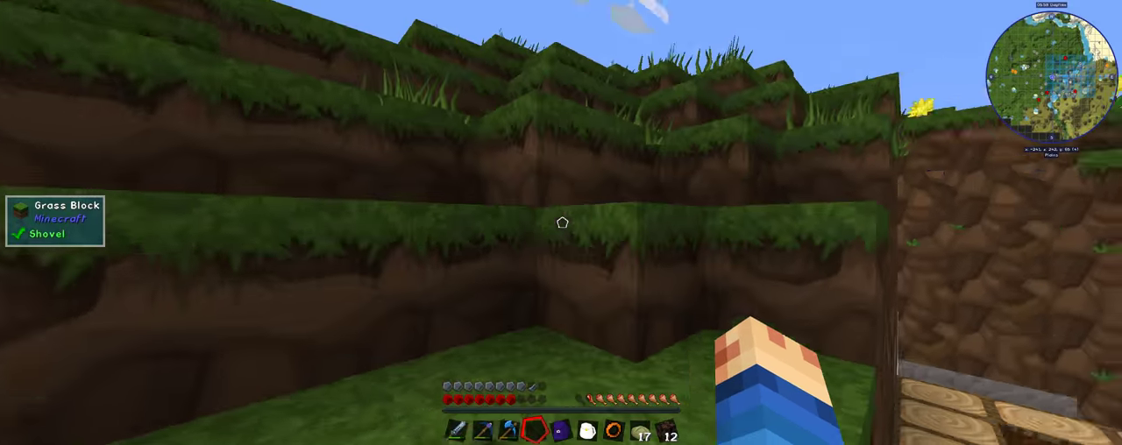
pyautogui.press('w')
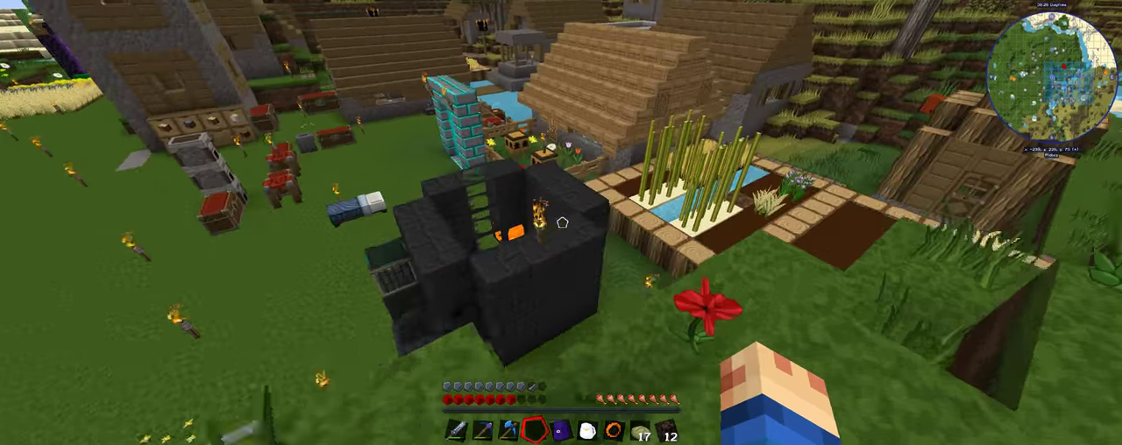
pyautogui.press('w')
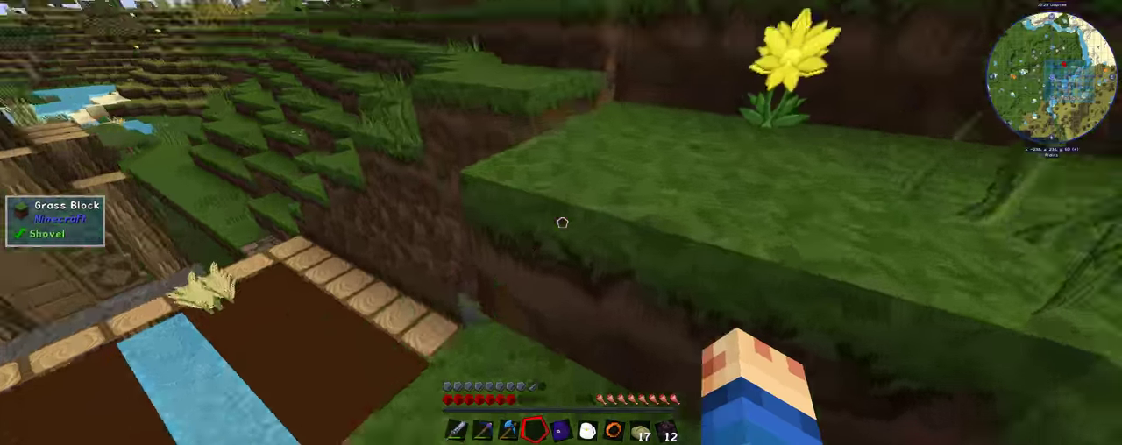
# Walk along the trench toward the coke ovens and drop down beside the house.
pyautogui.press('w')
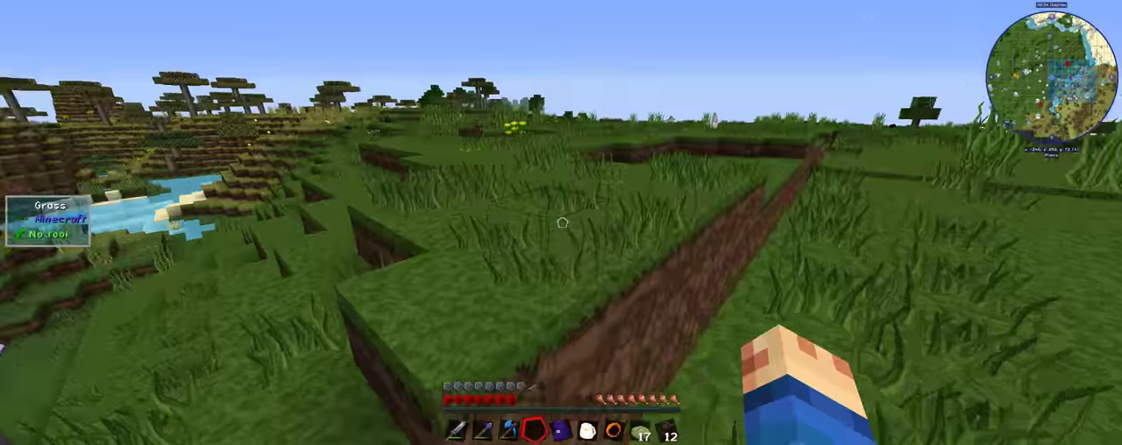
pyautogui.press('w')
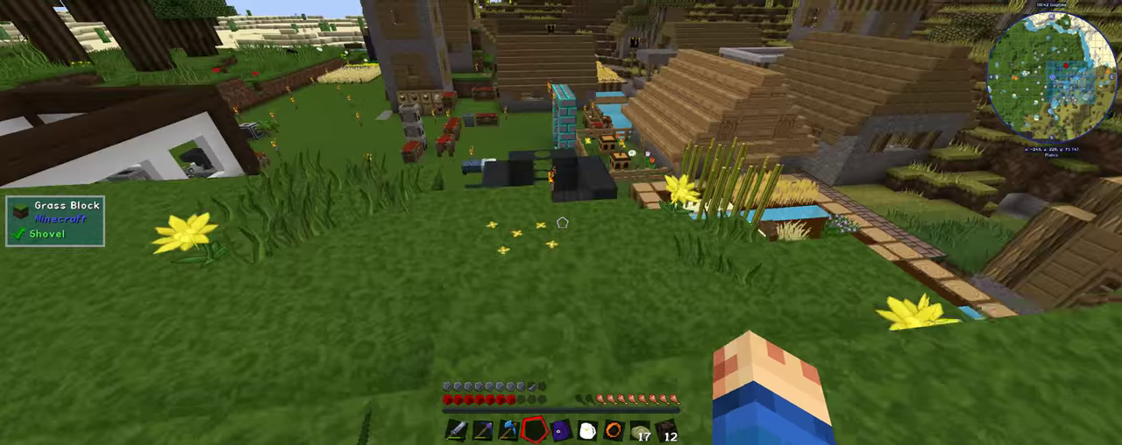
pyautogui.press('w')
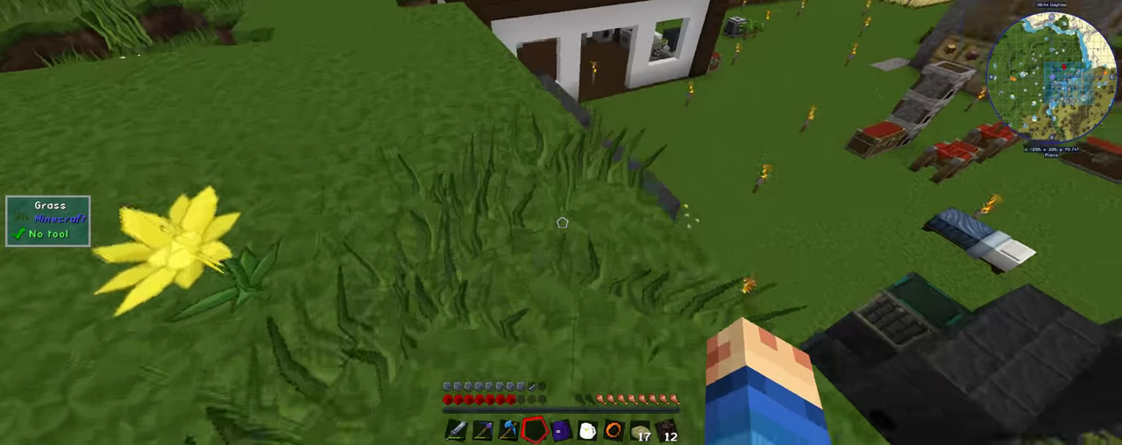
pyautogui.press('w')
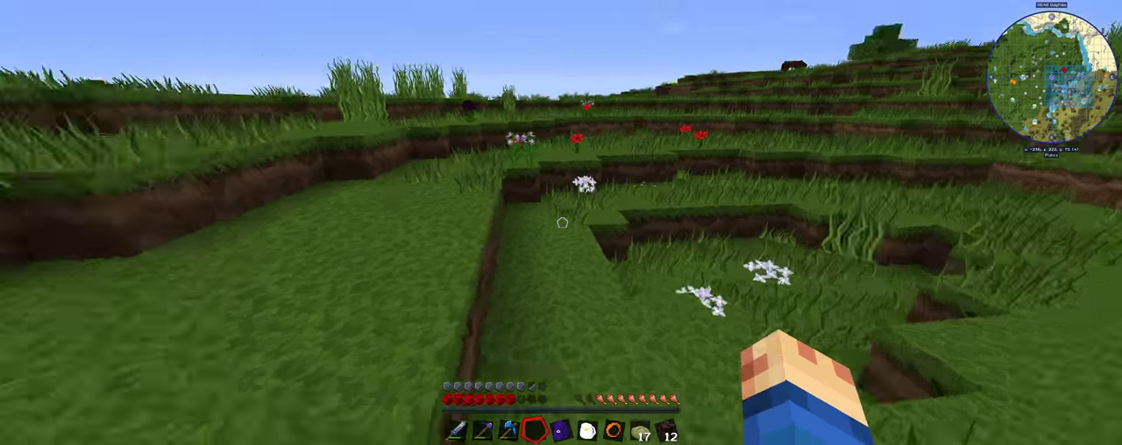
pyautogui.press('w')
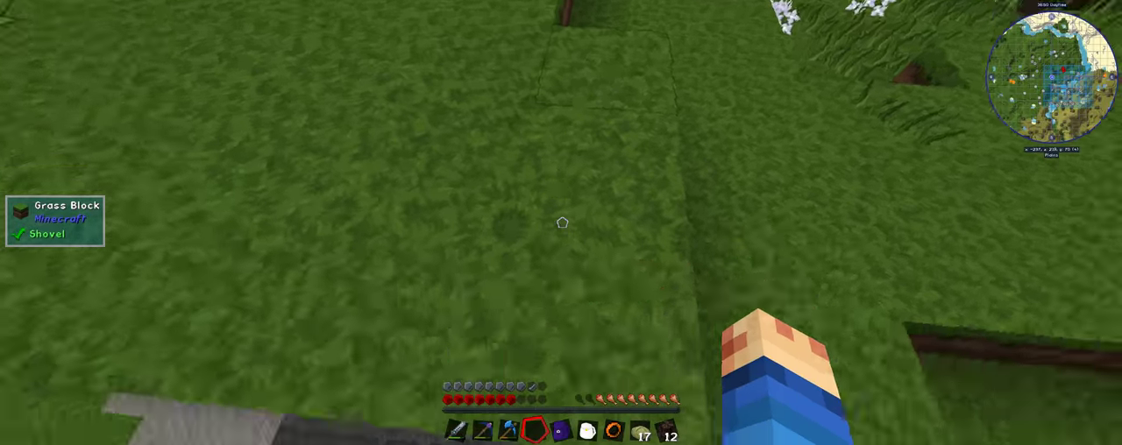
pyautogui.press('w')
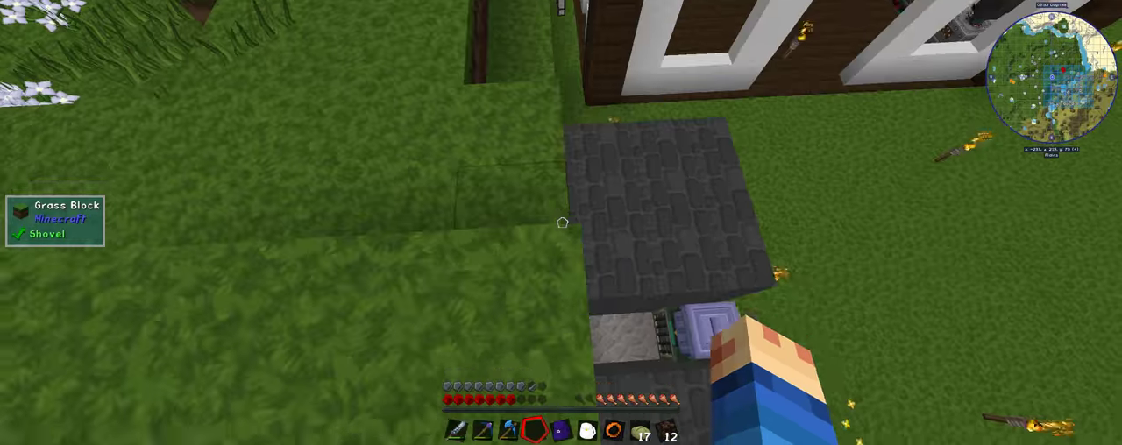
pyautogui.press('w')
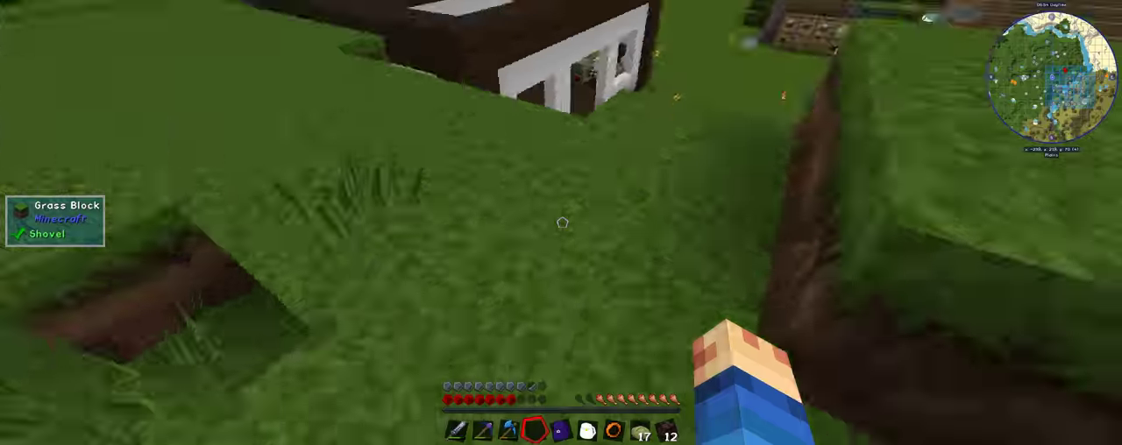
pyautogui.press('w')
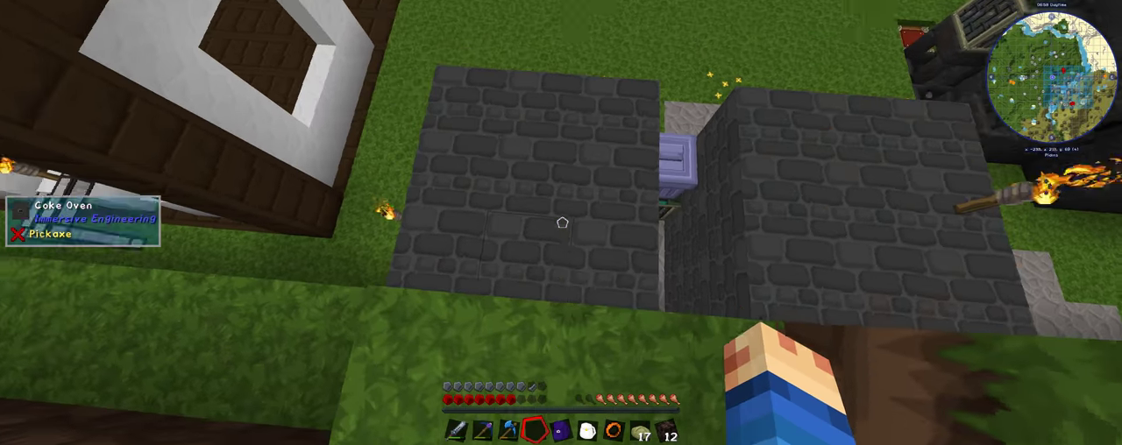
pyautogui.press('w')
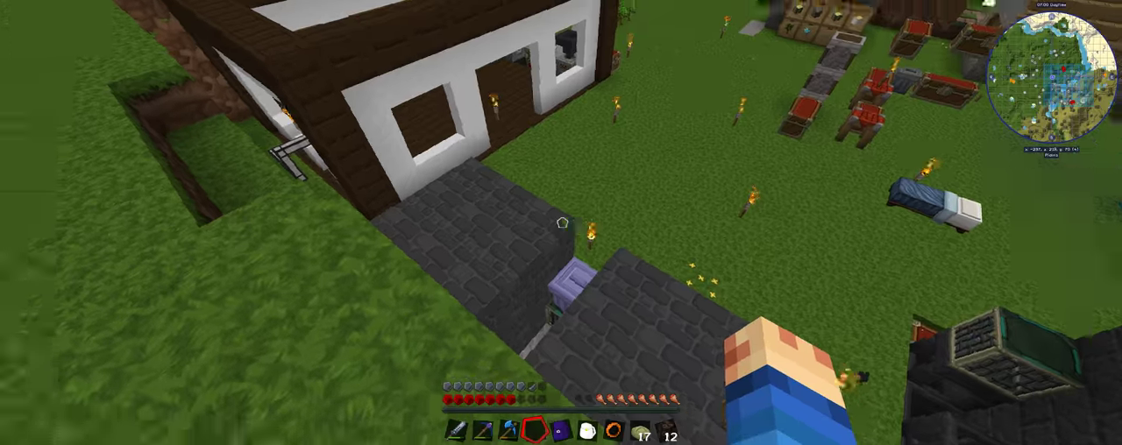
pyautogui.press('w')
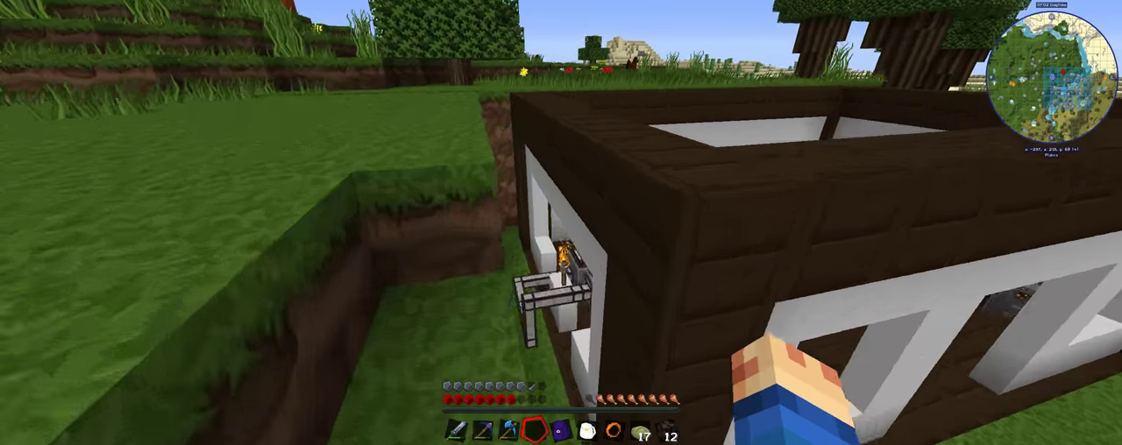
# Fly over the house roof and descend beside the coke oven's stone wall.
pyautogui.press('space')
pyautogui.press('space')
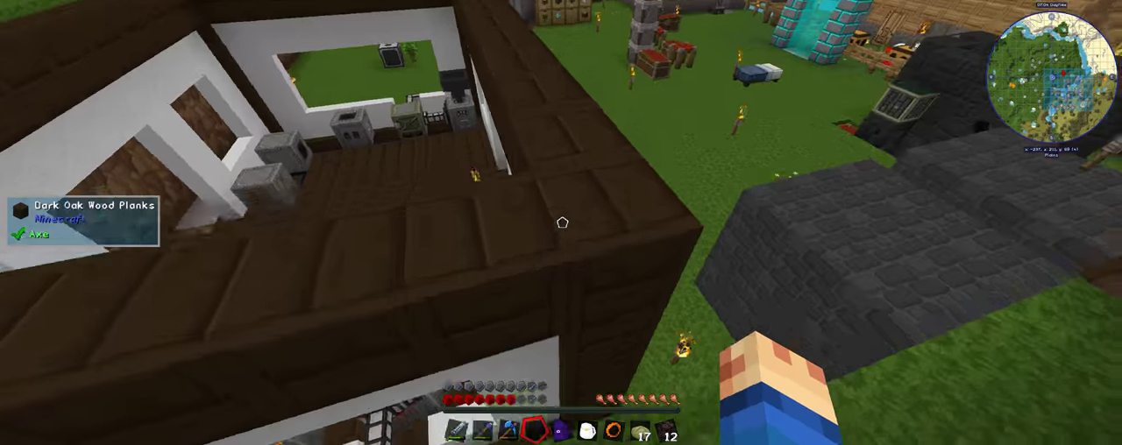
pyautogui.press('w')
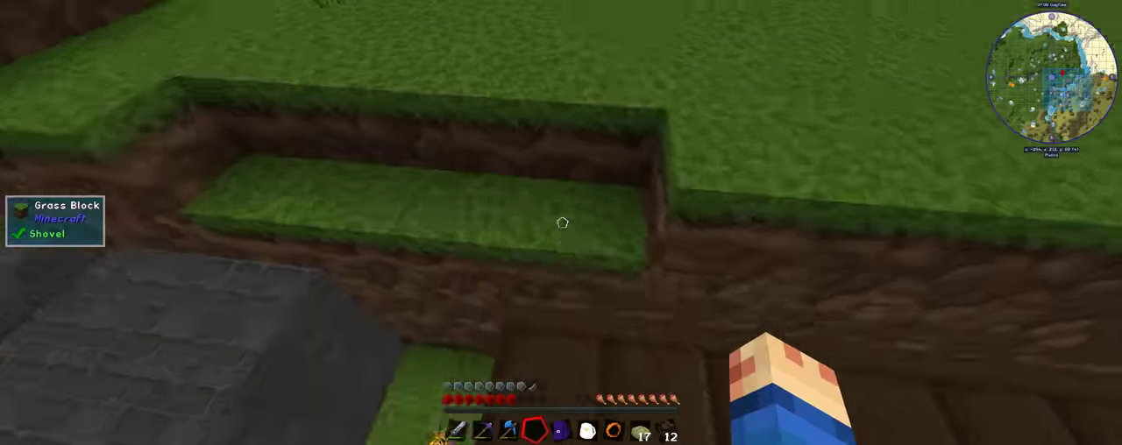
pyautogui.press('w')
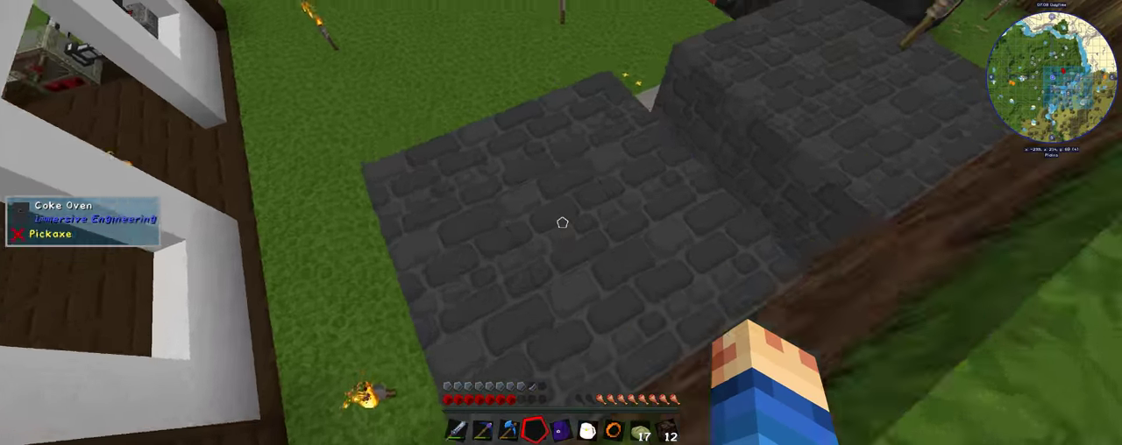
pyautogui.press('w')
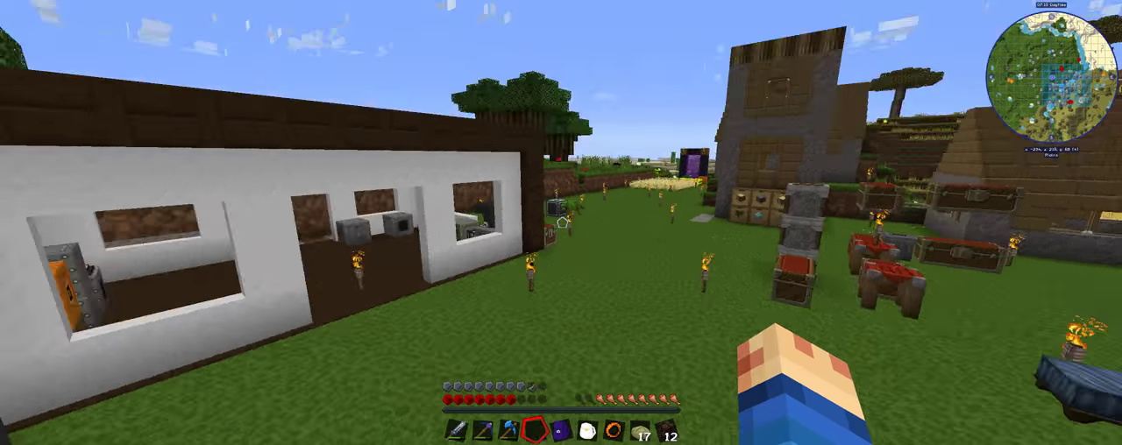
pyautogui.press('w')
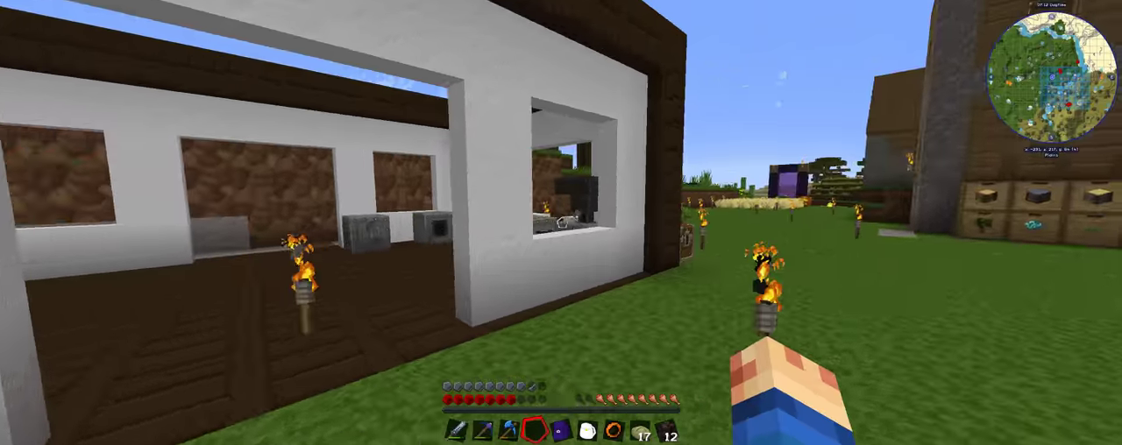
pyautogui.press('w')
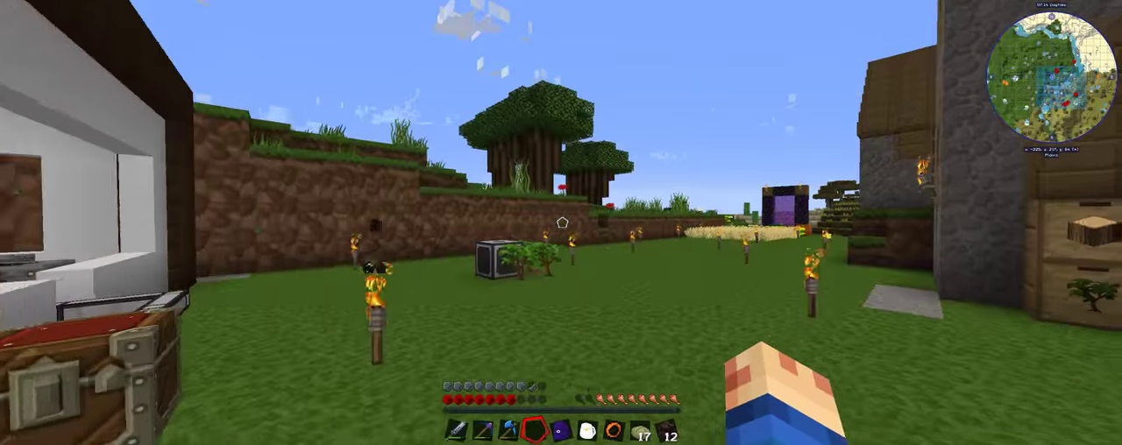
pyautogui.press('e')
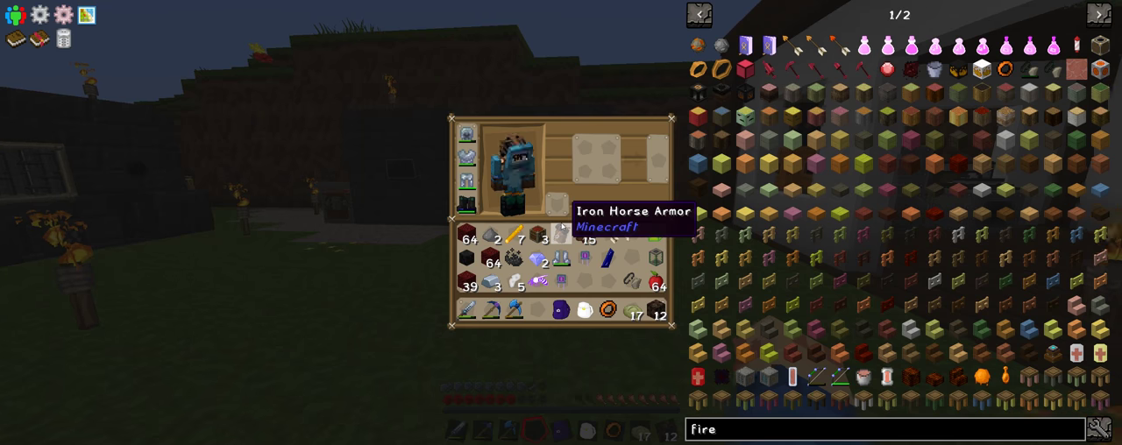
pyautogui.rightClick(759, 436)
pyautogui.write('tinc')
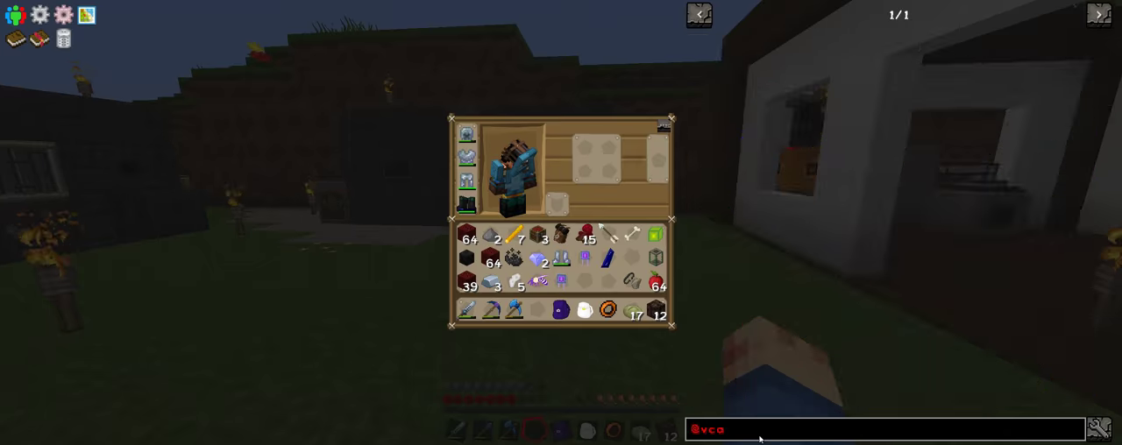
pyautogui.press('BackSpace')
pyautogui.press('BackSpace')
pyautogui.press('BackSpace')
pyautogui.rightClick(759, 437)
pyautogui.write('a')
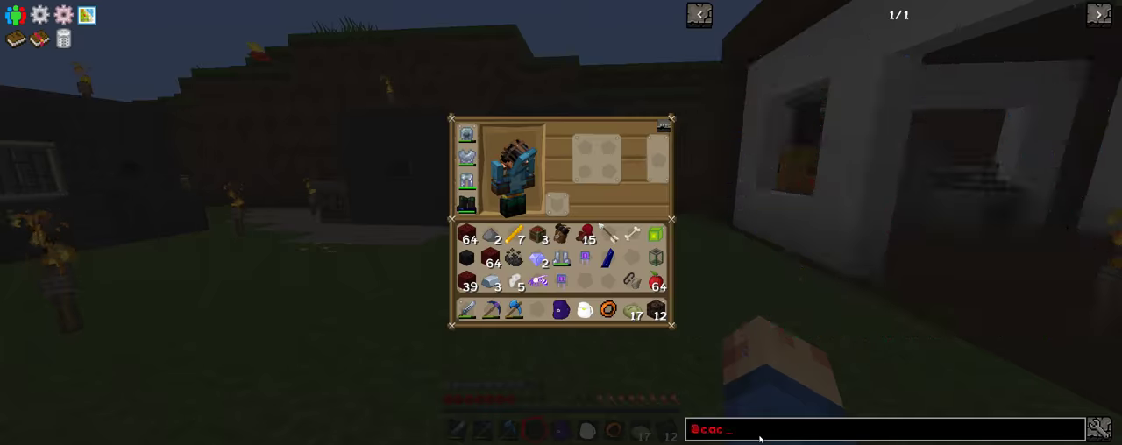
pyautogui.write('ca')
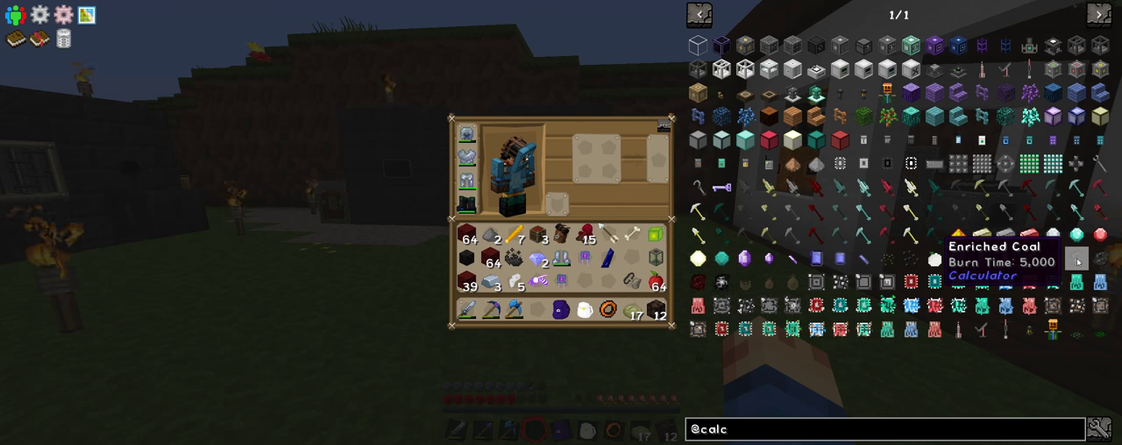
pyautogui.click(1078, 260)
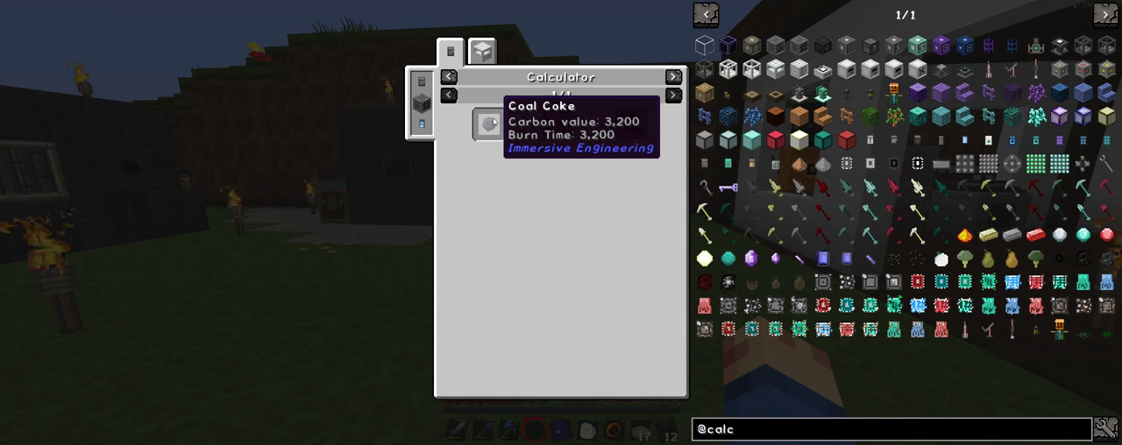
# Close the calculator, then walk past the coke oven and machine house to the field chests.
pyautogui.press('Escape')
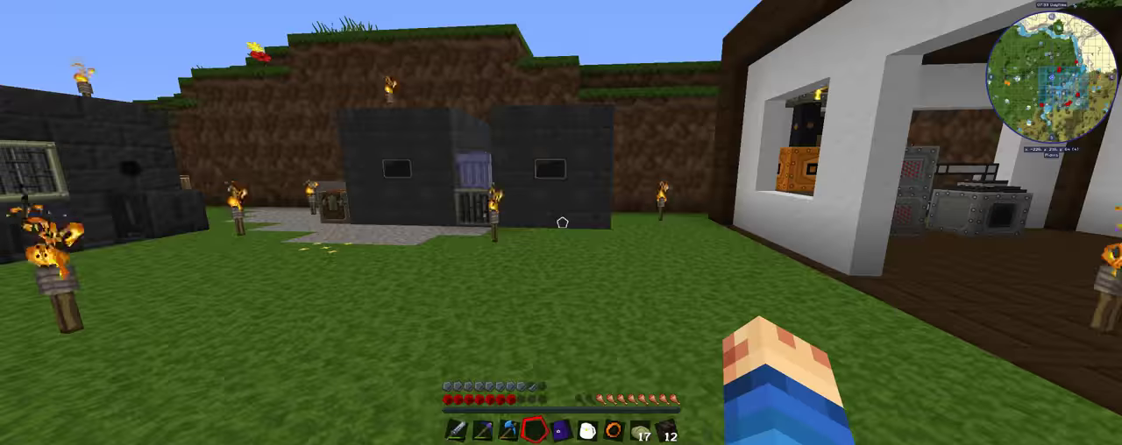
pyautogui.press('e')
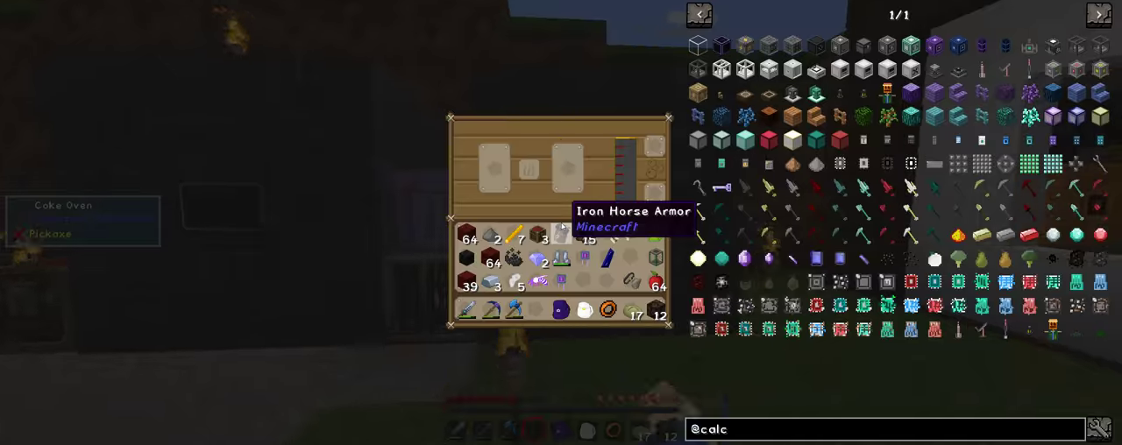
pyautogui.press('e')
pyautogui.press('w')
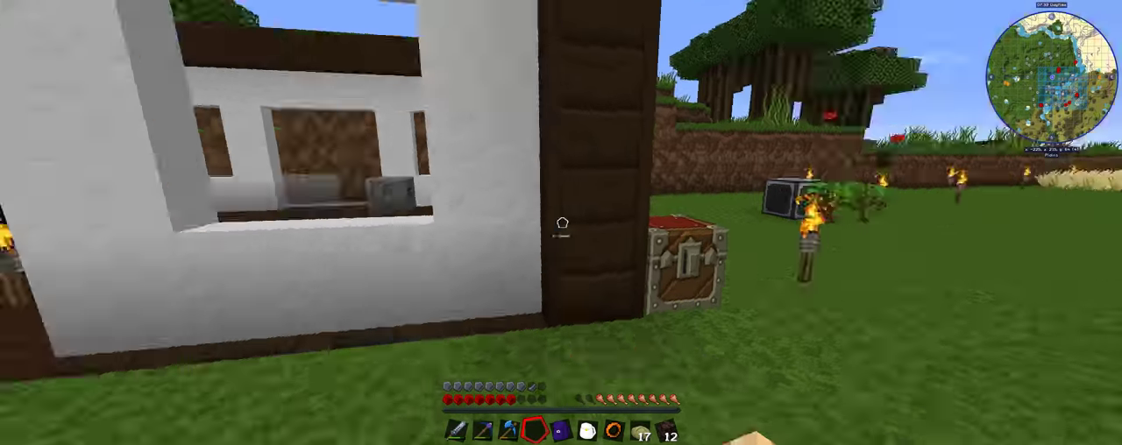
pyautogui.press('w')
pyautogui.press('w')
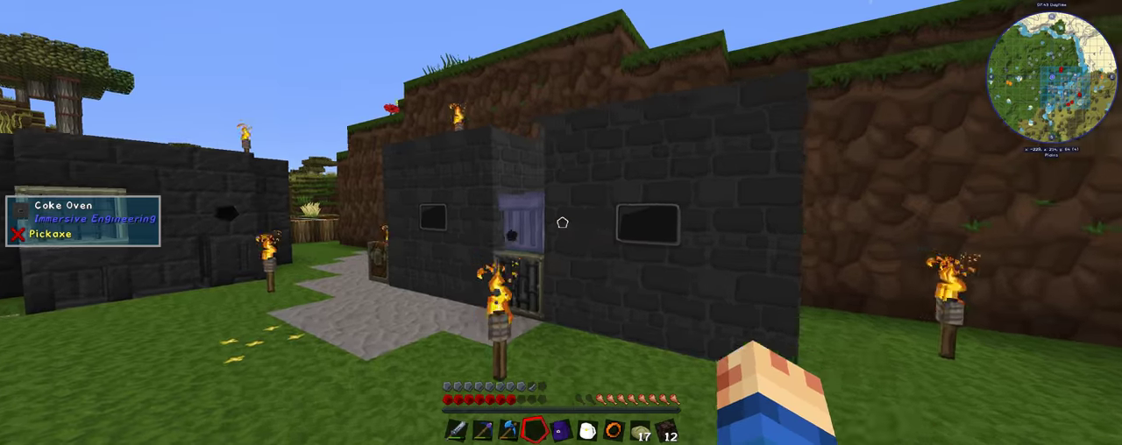
pyautogui.press('w')
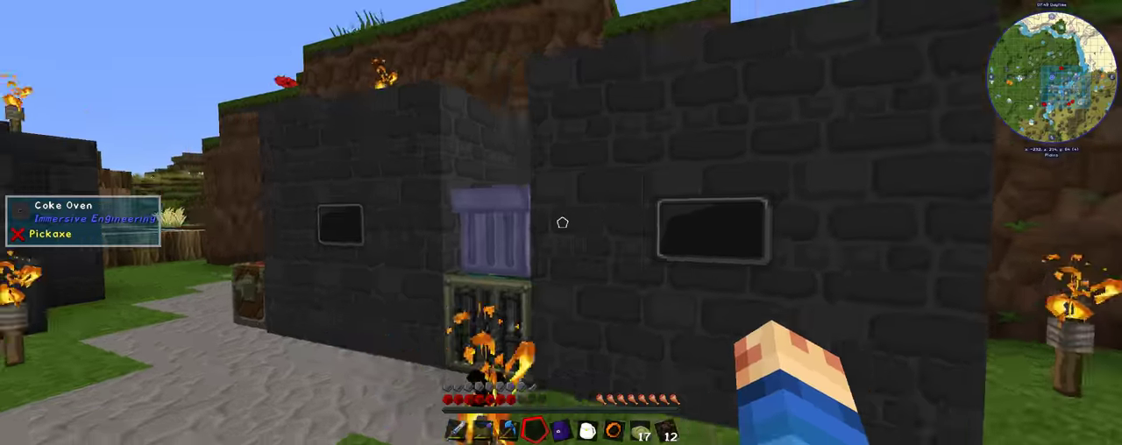
pyautogui.press('w')
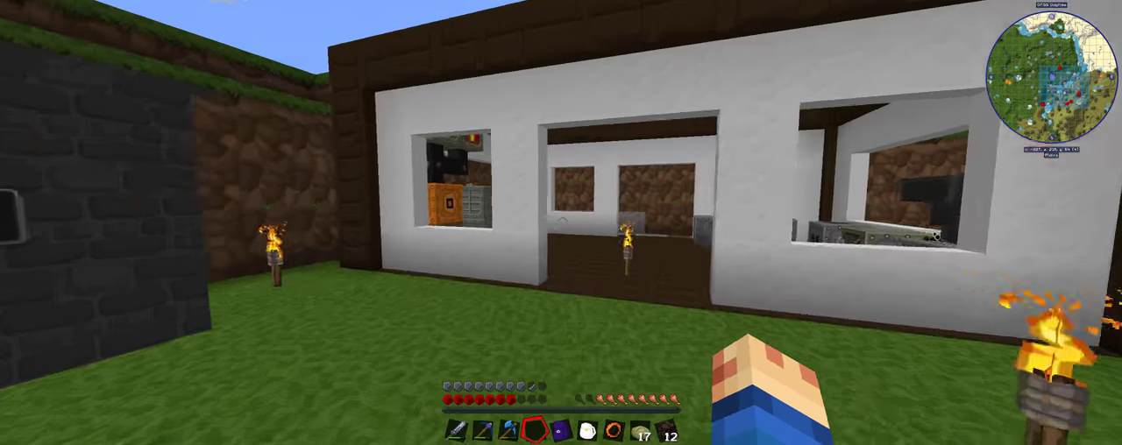
pyautogui.press('w')
pyautogui.press('w')
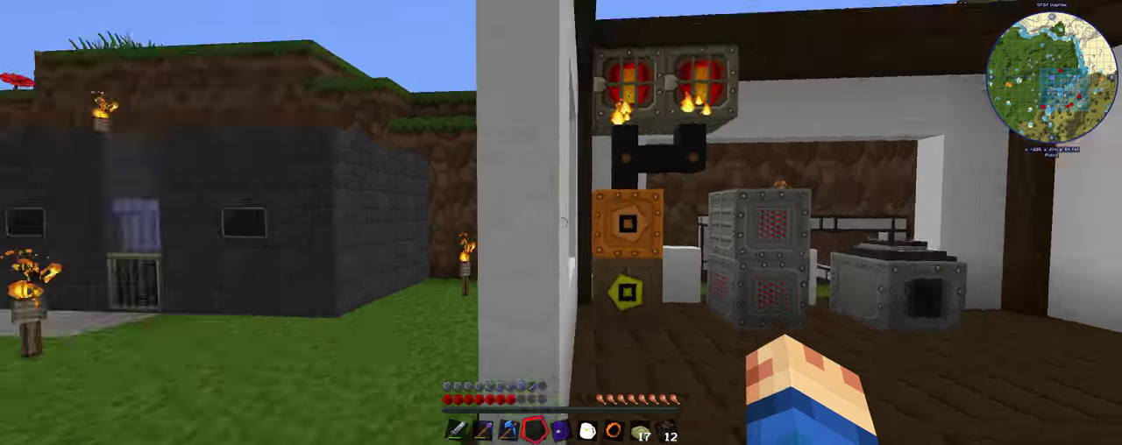
pyautogui.press('w')
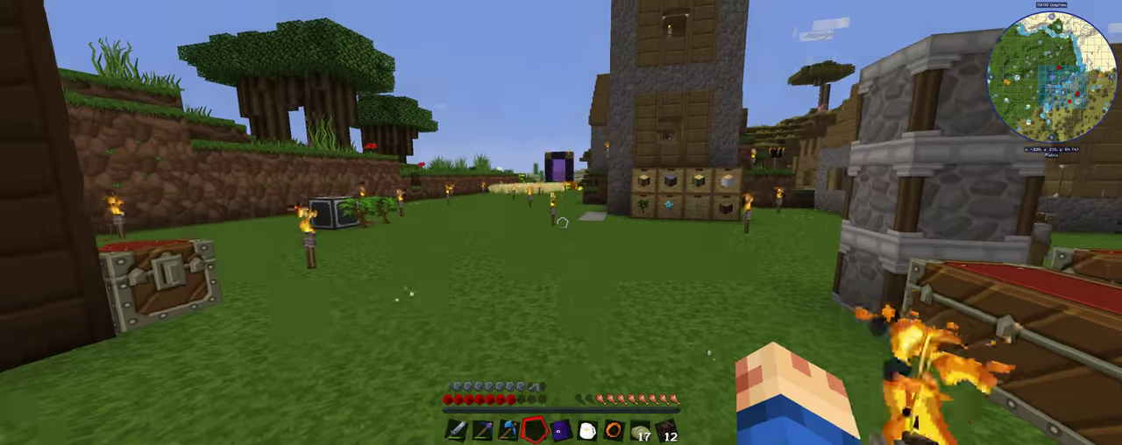
pyautogui.press('w')
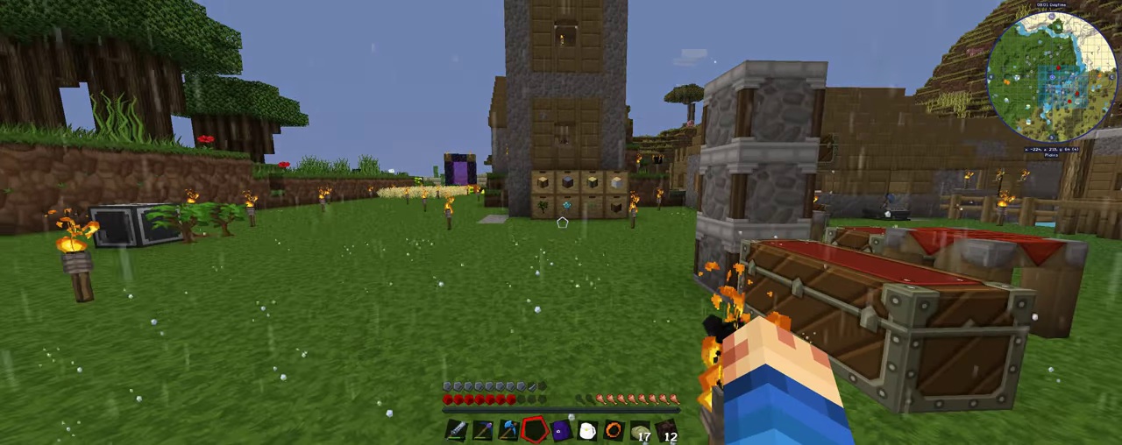